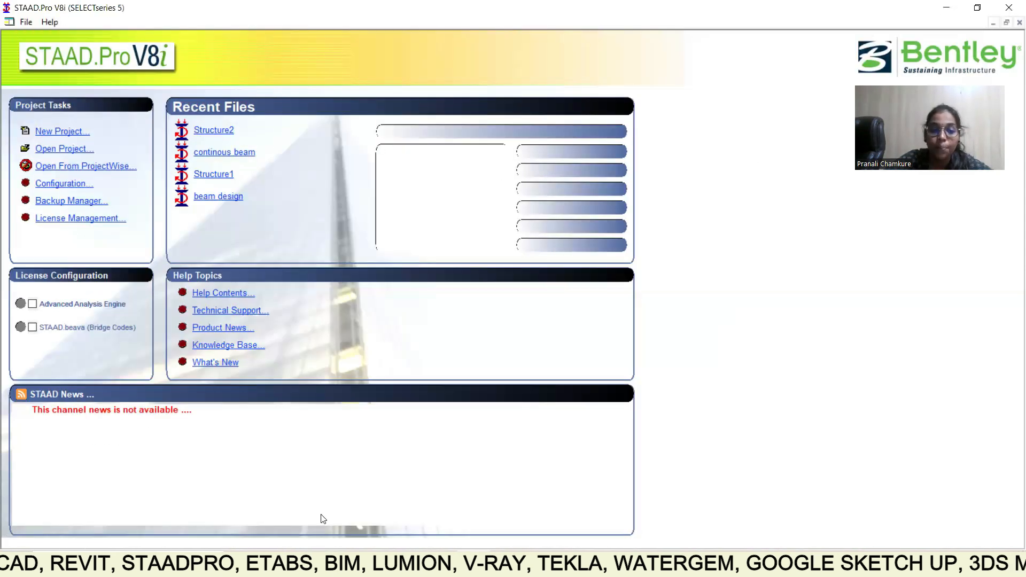
# Open the RCC ASSIGNMENT NO.1-Model PDF from the Downloads folder and examine the dimensions and column layout of the first floor plans.
pyautogui.press('super+e')
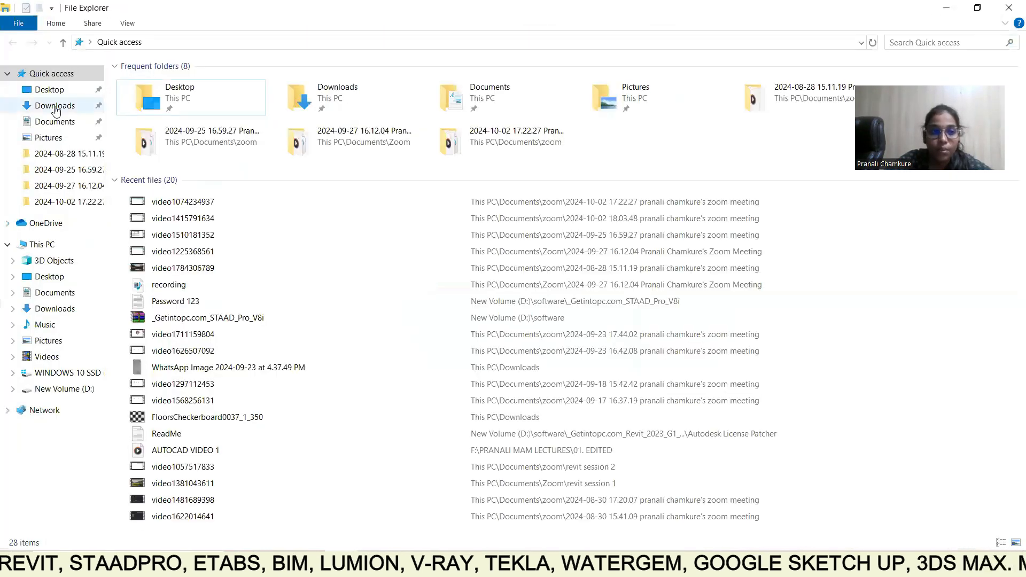
pyautogui.click(54, 105)
pyautogui.doubleClick(187, 99)
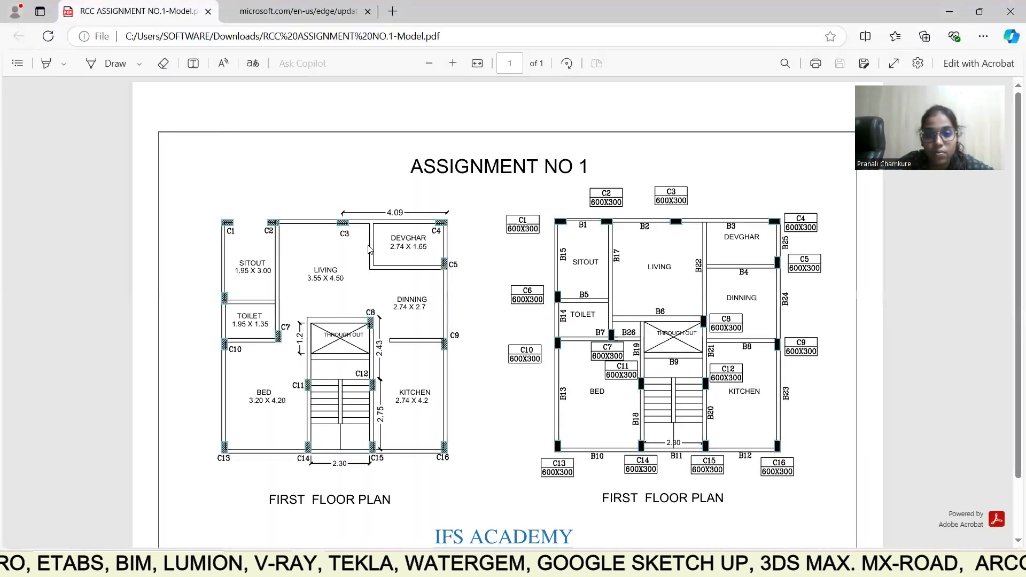
pyautogui.scroll(-1, 516, 318)
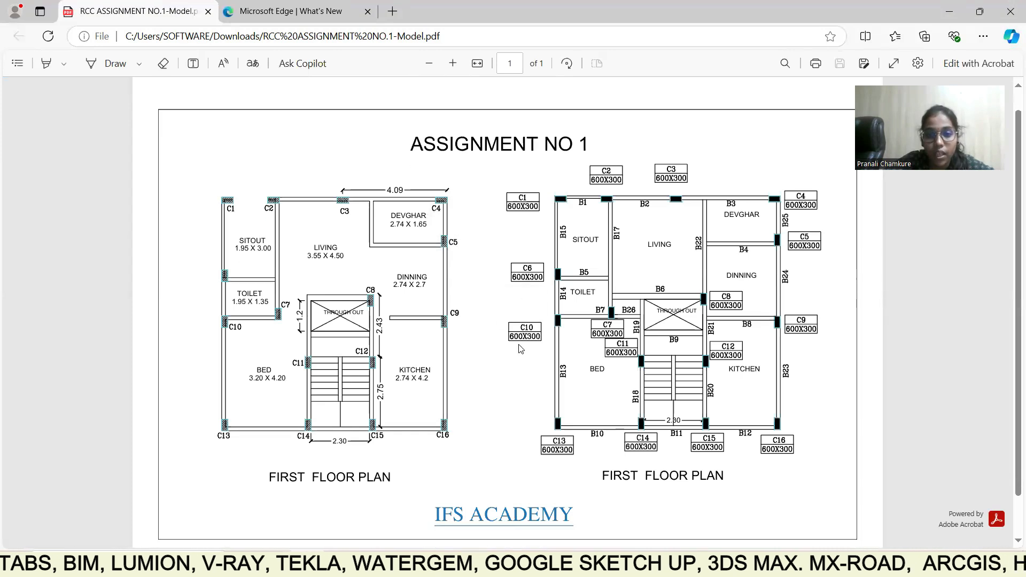
pyautogui.click(453, 64)
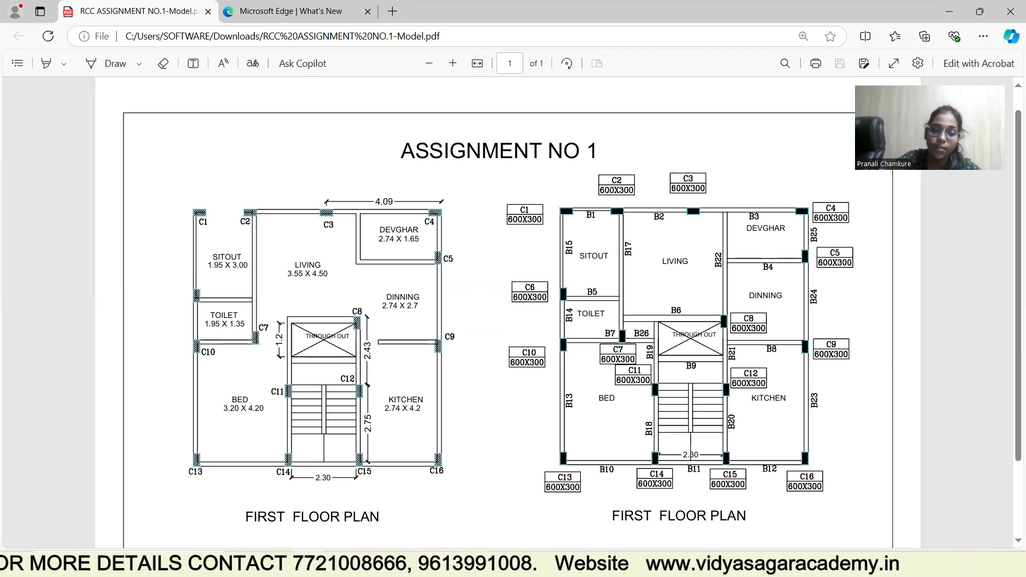
pyautogui.click(455, 497)
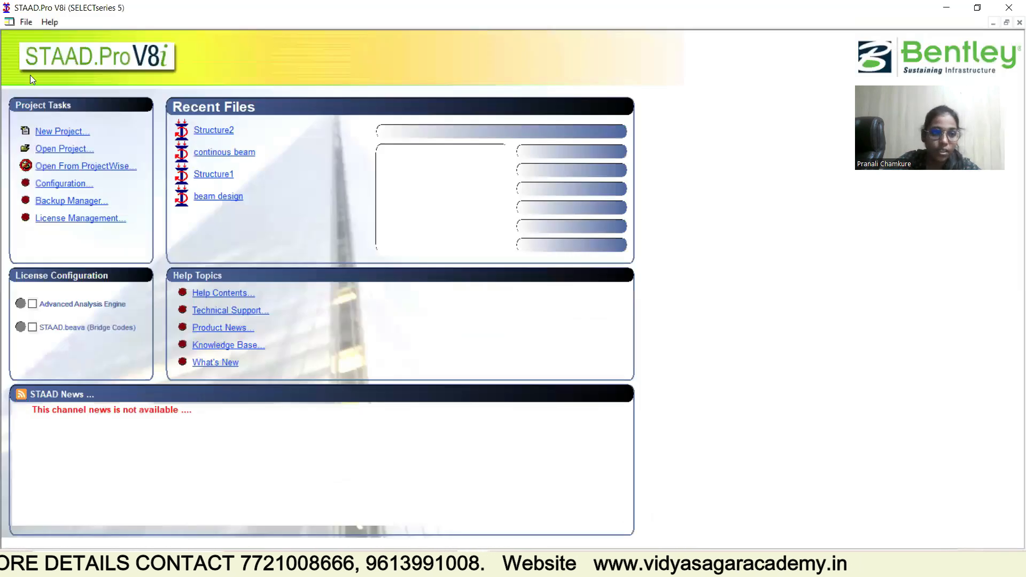
# Create a new Space project named building, with lengths in Meter and forces in KiloNewton, starting in Add Beam mode.
pyautogui.click(37, 131)
pyautogui.click(375, 176)
pyautogui.moveTo(584, 195); pyautogui.dragTo(511, 193)
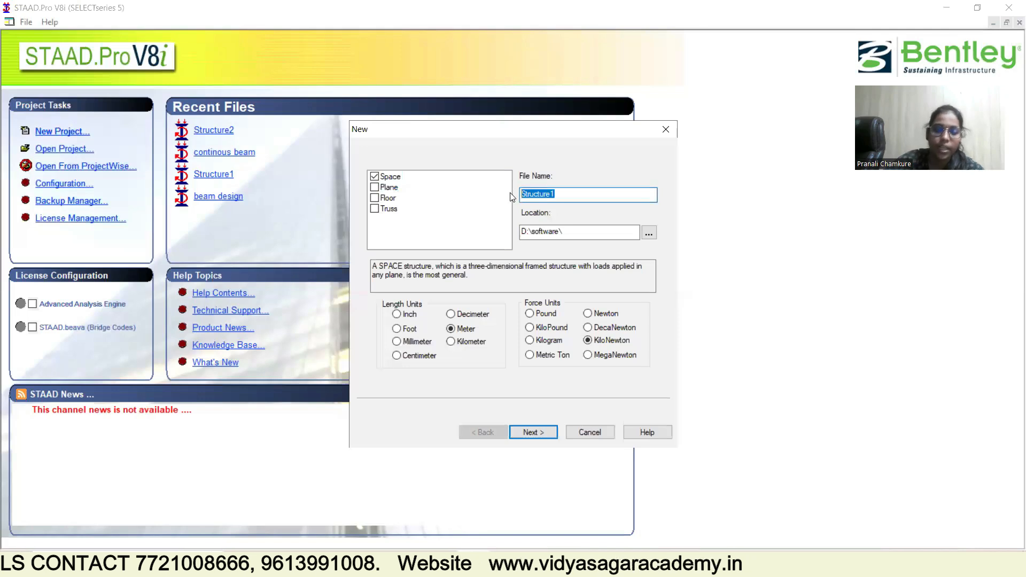
pyautogui.write('building')
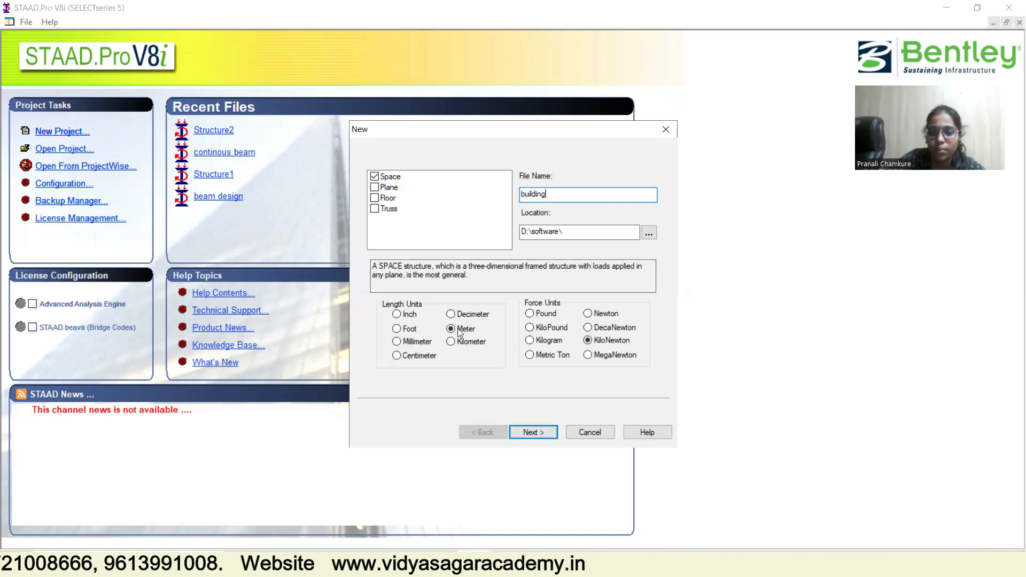
pyautogui.click(534, 433)
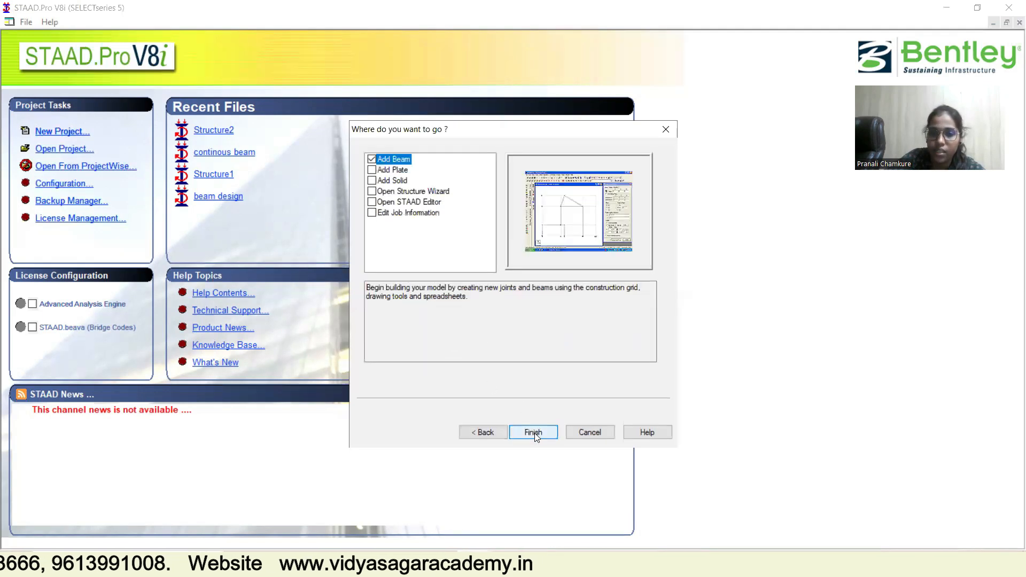
pyautogui.click(537, 432)
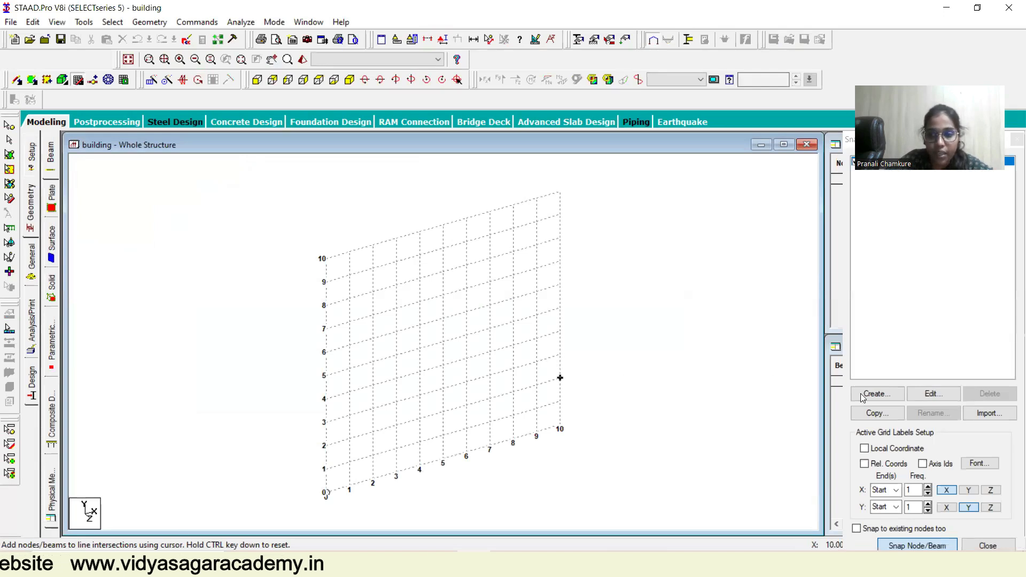
# Change the default construction grid to the X-Z plane.
pyautogui.click(930, 393)
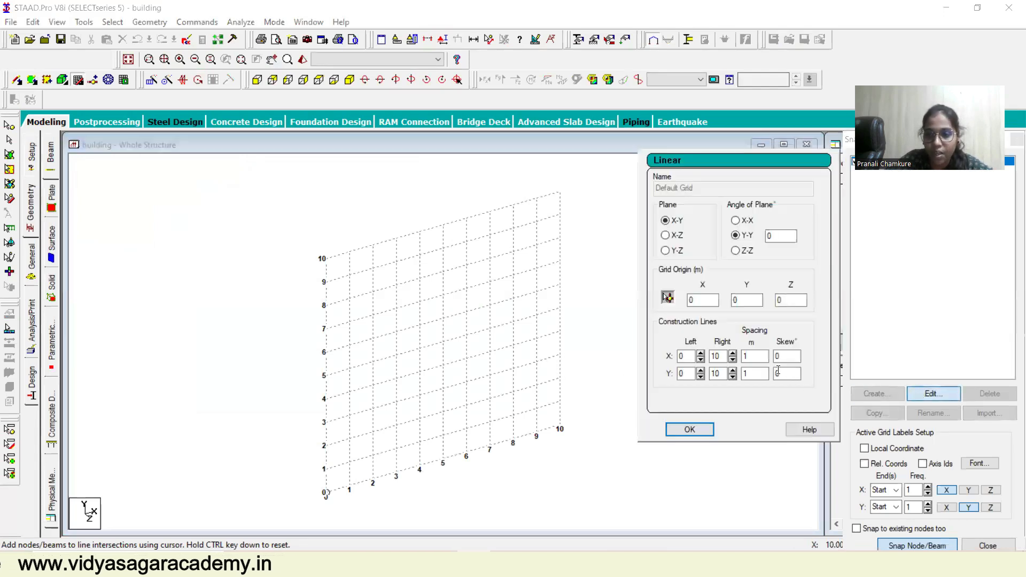
pyautogui.click(672, 237)
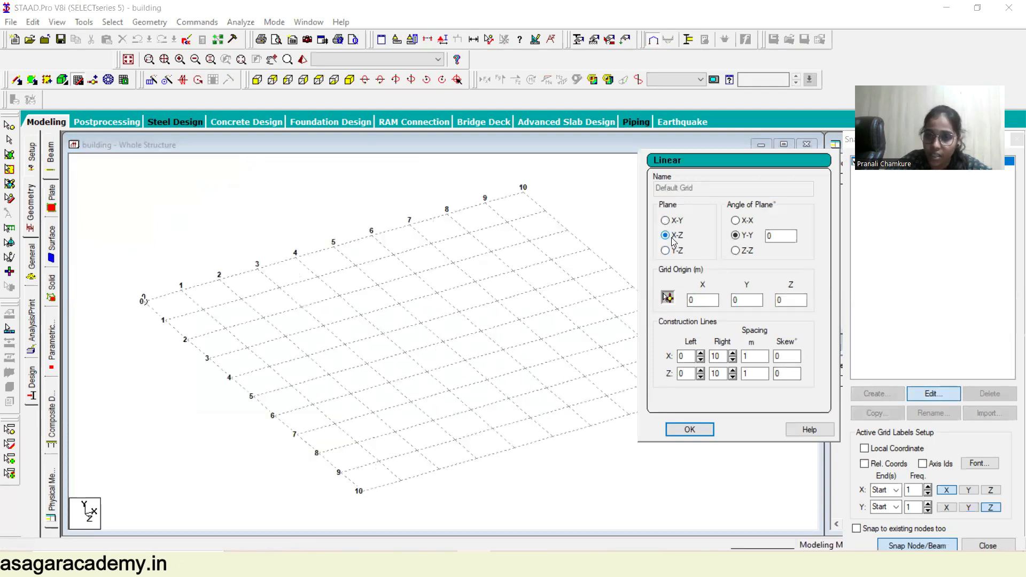
pyautogui.click(688, 429)
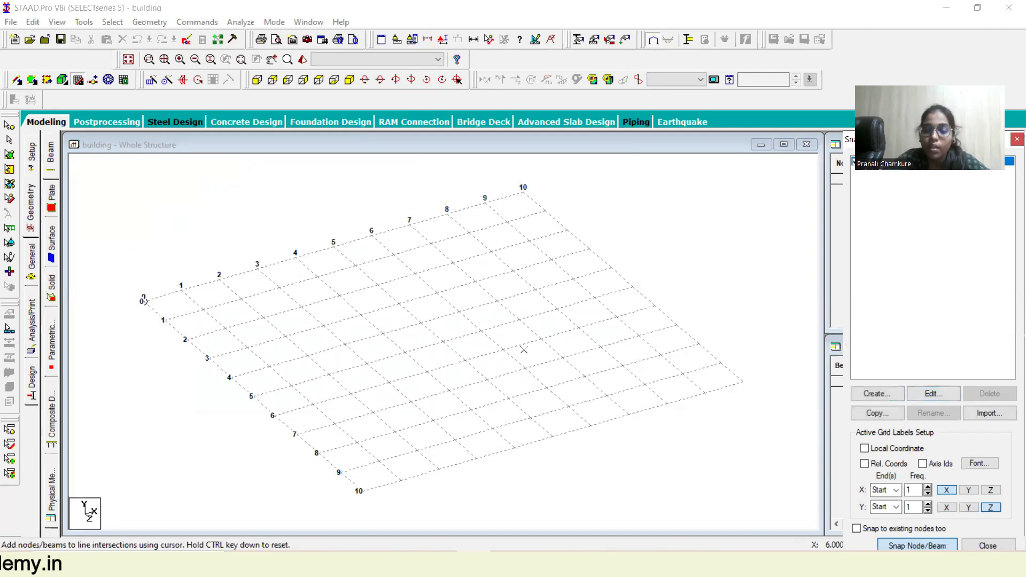
# Place a node at the grid origin and select it with the Nodes Cursor.
pyautogui.click(149, 300)
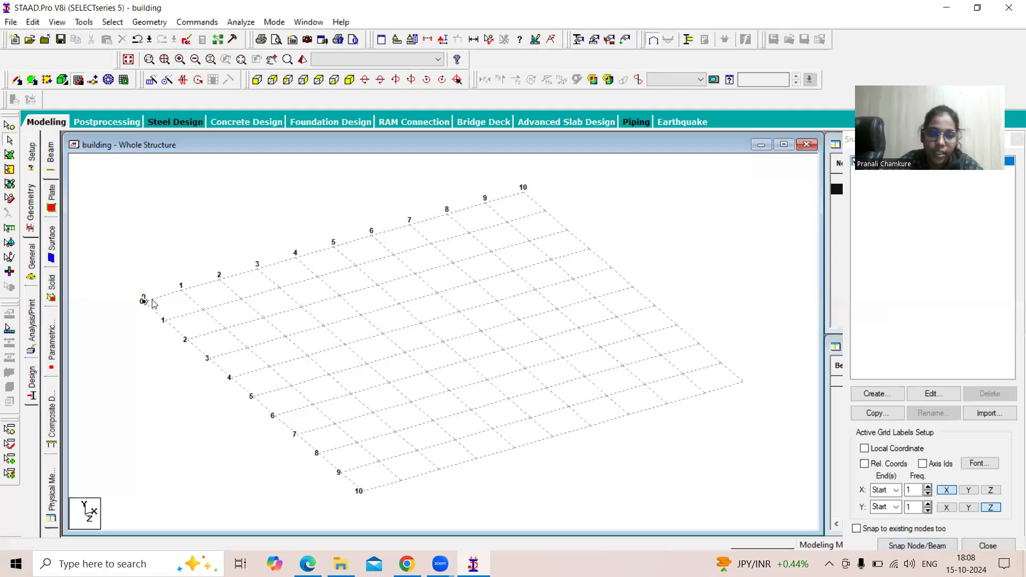
pyautogui.scroll(2, 151, 311)
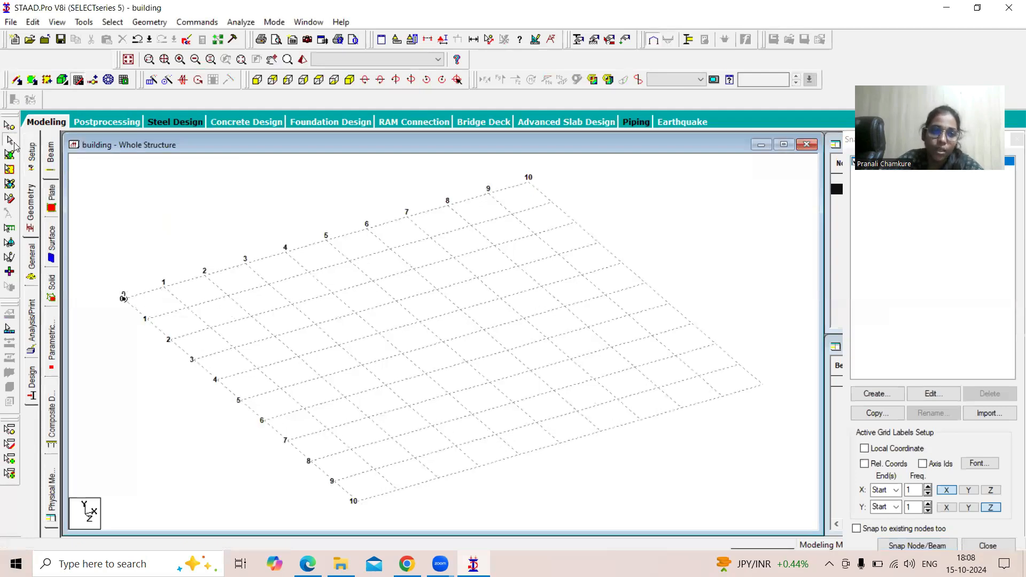
pyautogui.rightClick(150, 254)
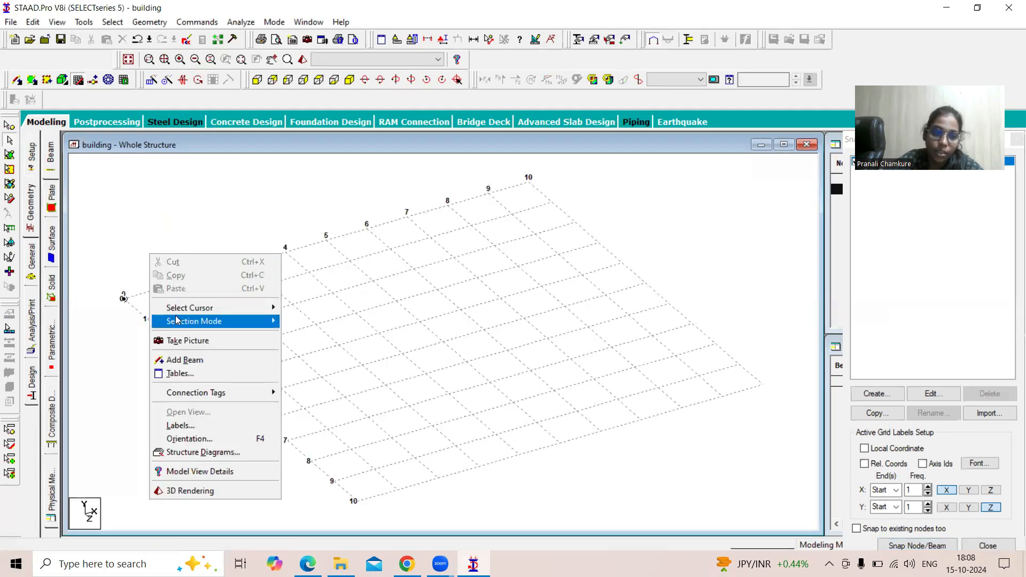
pyautogui.moveTo(177, 319)
pyautogui.moveTo(255, 308)
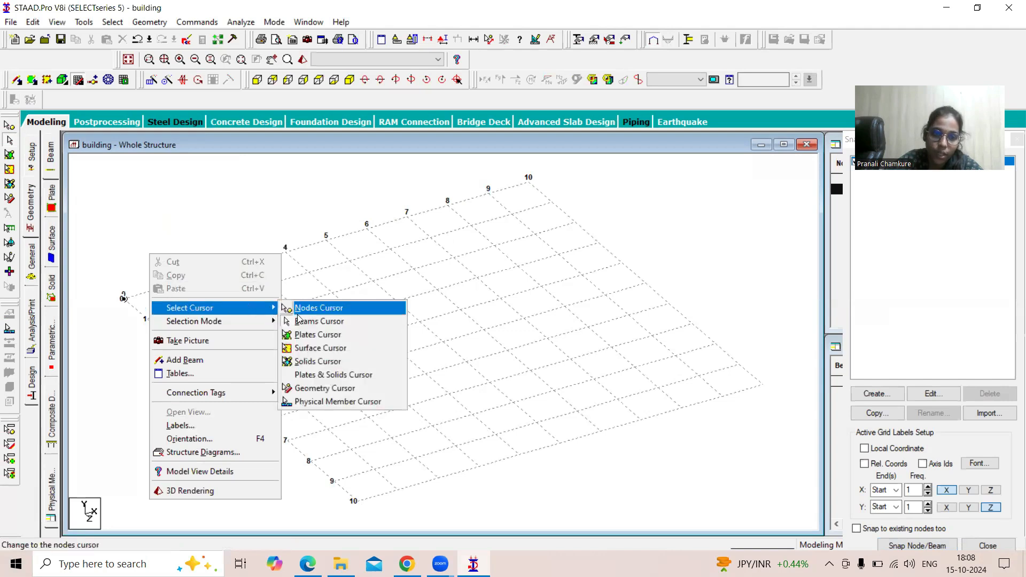
pyautogui.click(315, 308)
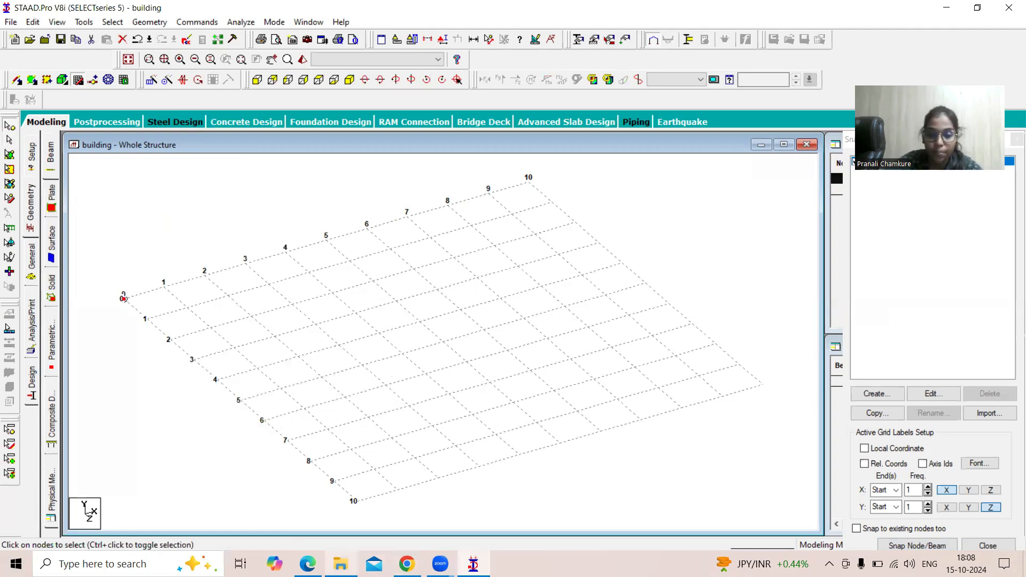
# Check the column spacing in the assignment PDF's floor plan, and return to the structural model.
pyautogui.click(340, 563)
pyautogui.click(308, 563)
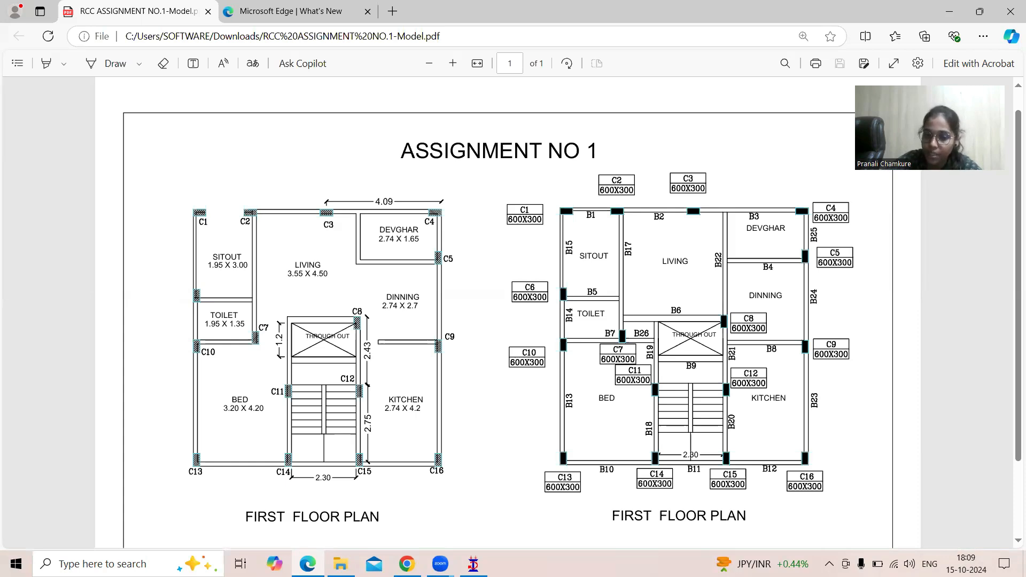
pyautogui.click(472, 564)
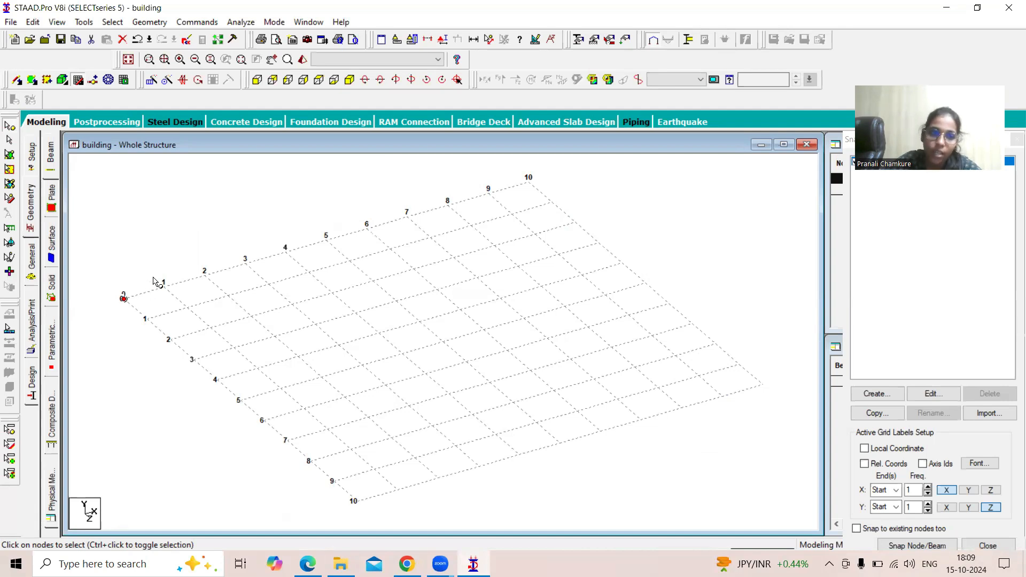
# Copy the origin node with Translational Repeat in the global X direction, using 1 step at 1.9 m spacing.
pyautogui.click(78, 79)
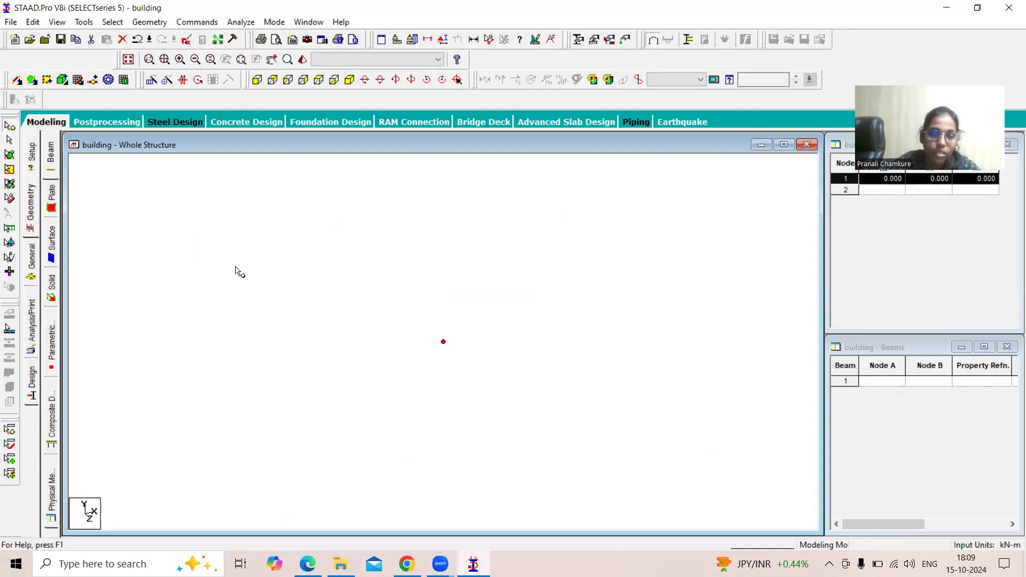
pyautogui.click(78, 79)
pyautogui.click(155, 80)
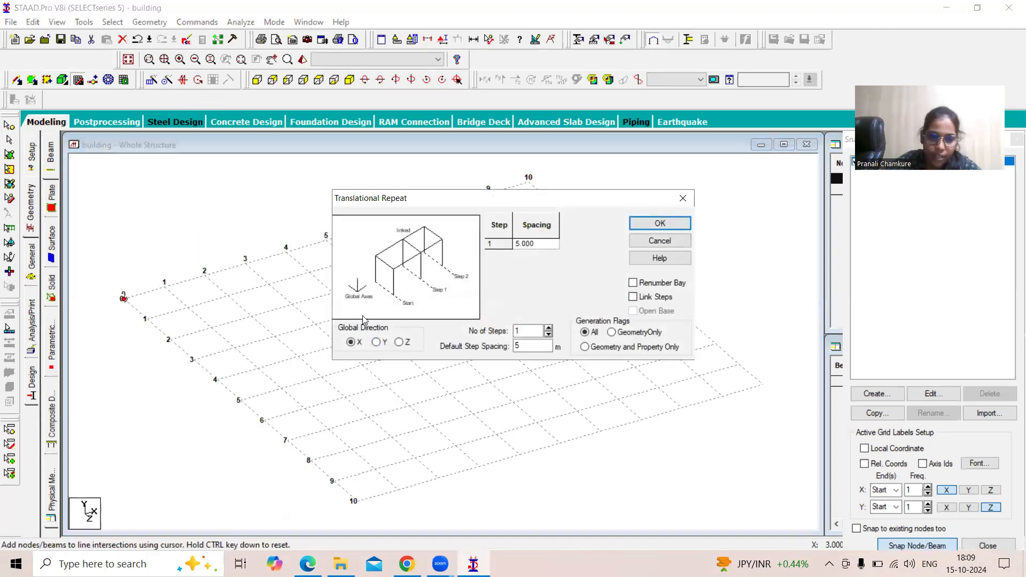
pyautogui.click(524, 345)
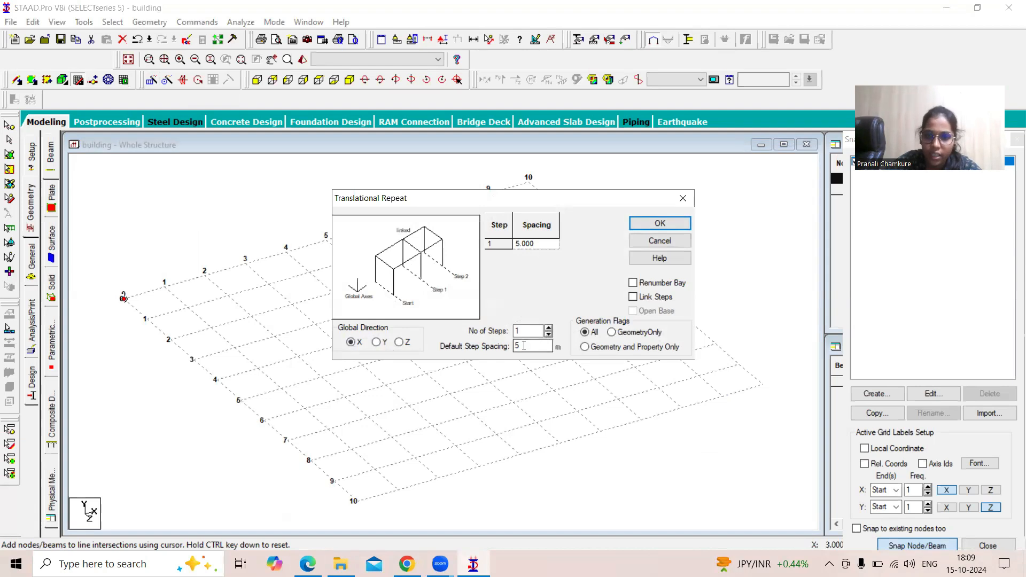
pyautogui.moveTo(496, 345); pyautogui.dragTo(487, 346)
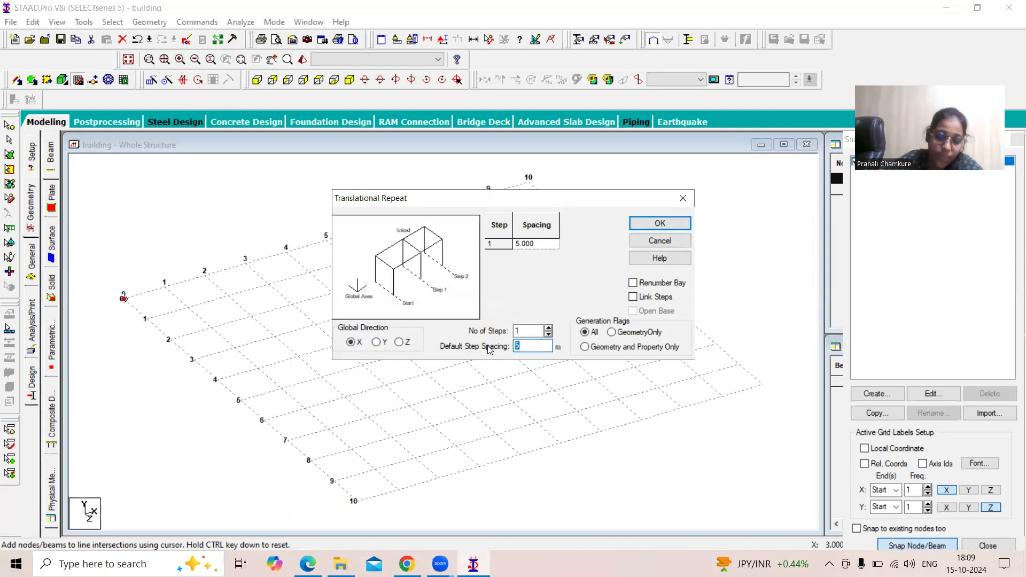
pyautogui.write('1.9')
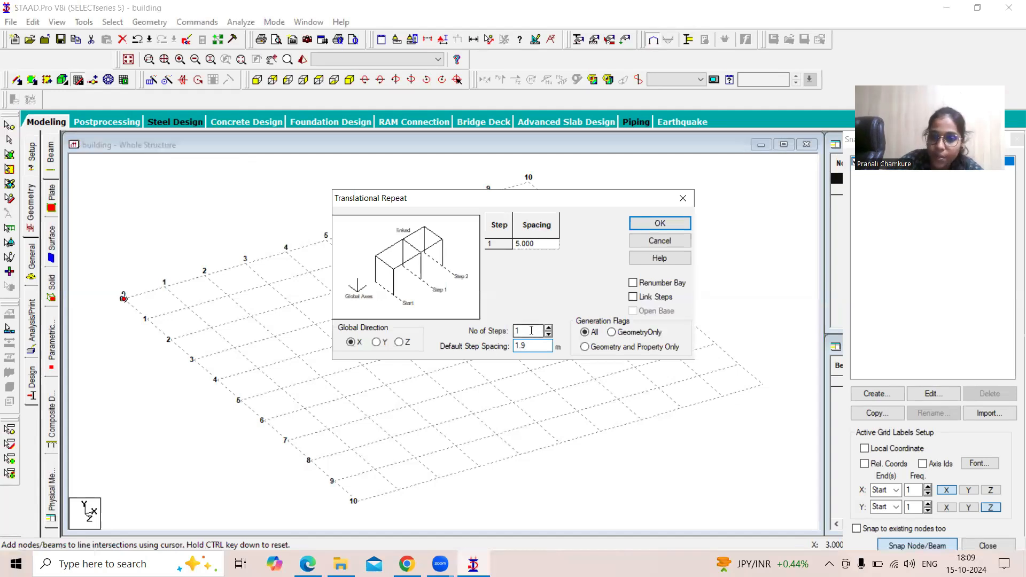
pyautogui.click(633, 297)
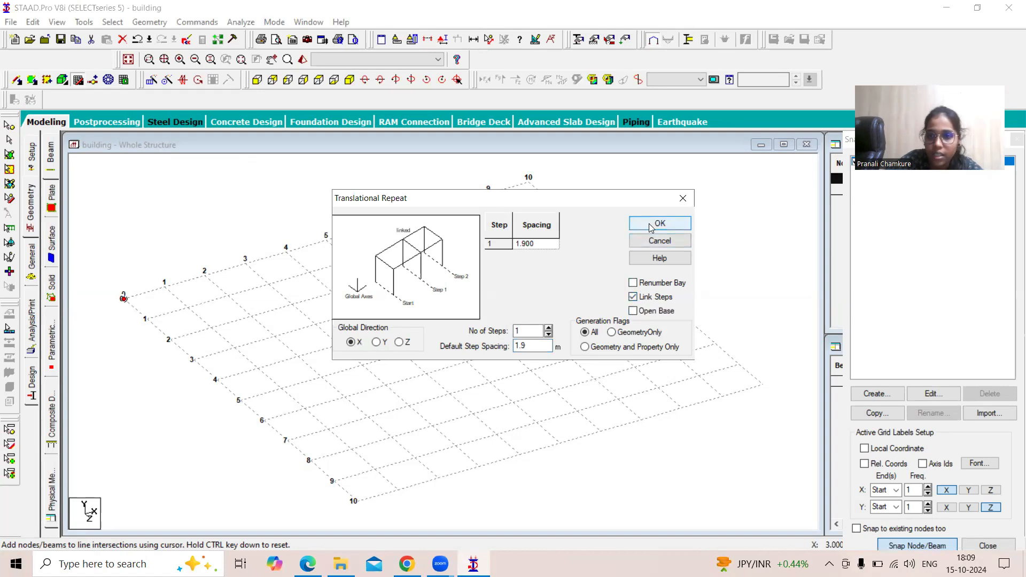
pyautogui.click(634, 296)
pyautogui.click(657, 225)
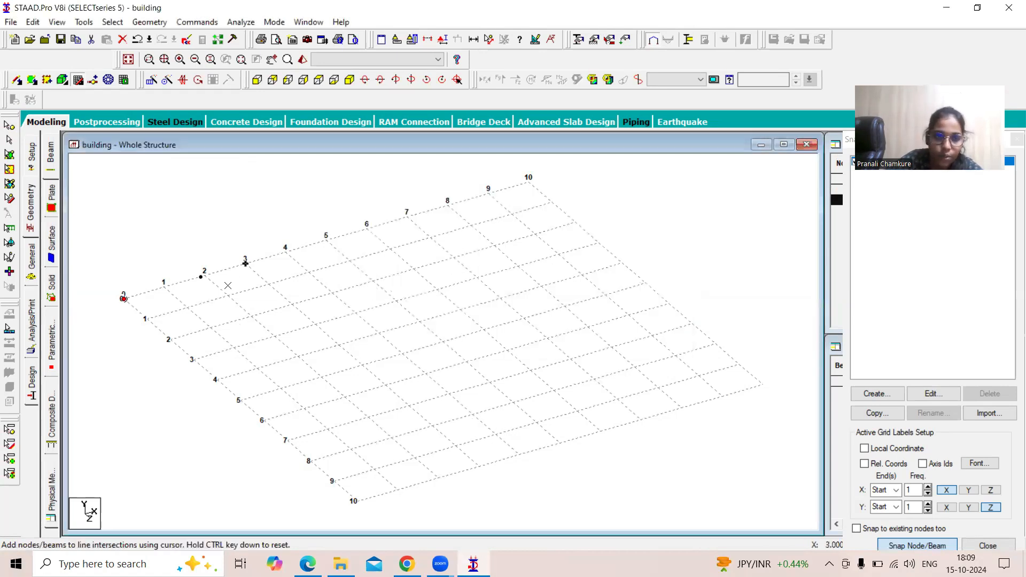
# Copy the two nodes on the X axis and paste them with a move of 3 m in Z.
pyautogui.press('Escape')
pyautogui.click(197, 276)
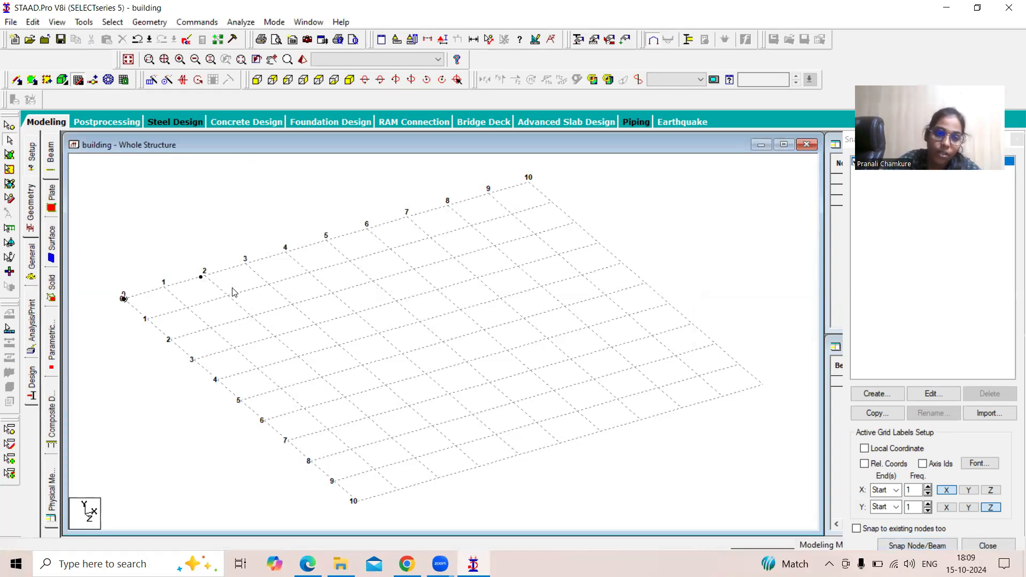
pyautogui.click(200, 276)
pyautogui.click(9, 125)
pyautogui.click(201, 277)
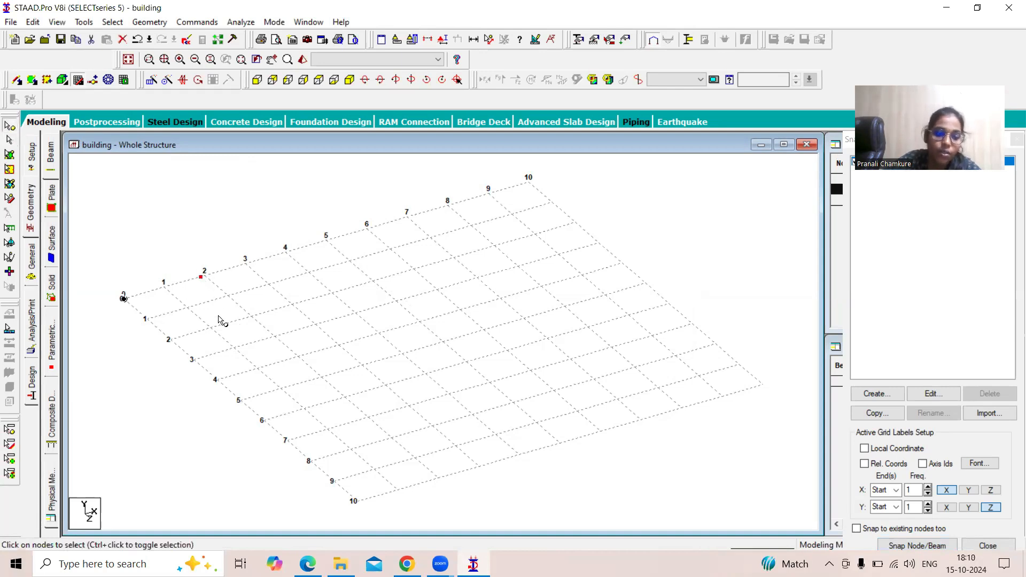
pyautogui.keyDown('ctrl'); pyautogui.click(125, 300); pyautogui.keyUp('ctrl')
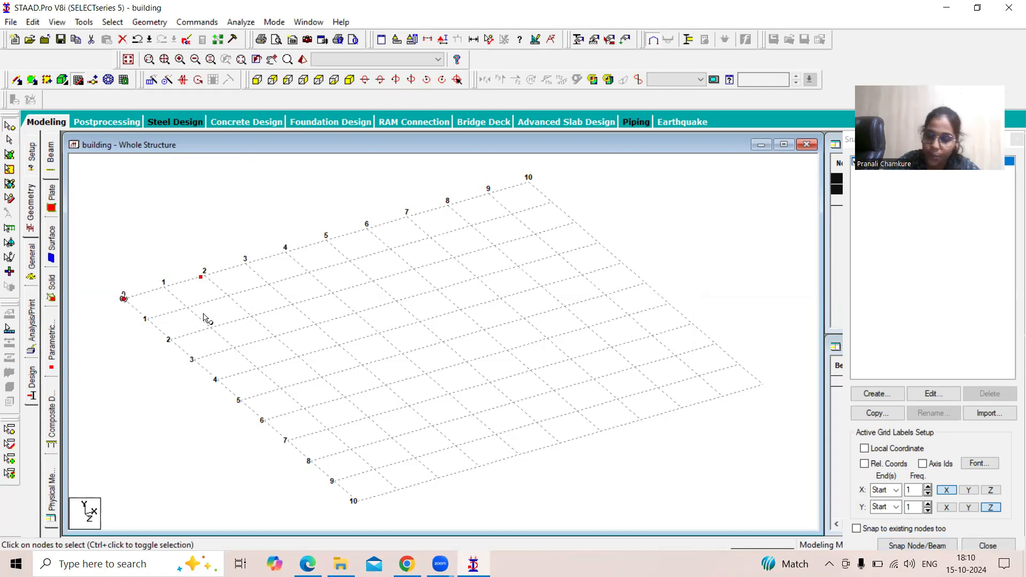
pyautogui.rightClick(161, 238)
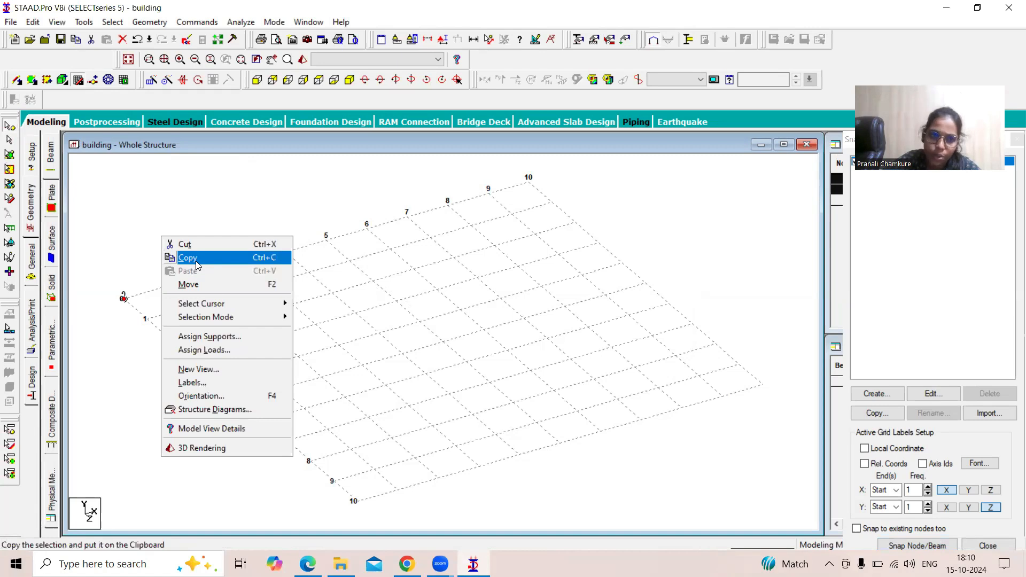
pyautogui.click(196, 264)
pyautogui.rightClick(251, 248)
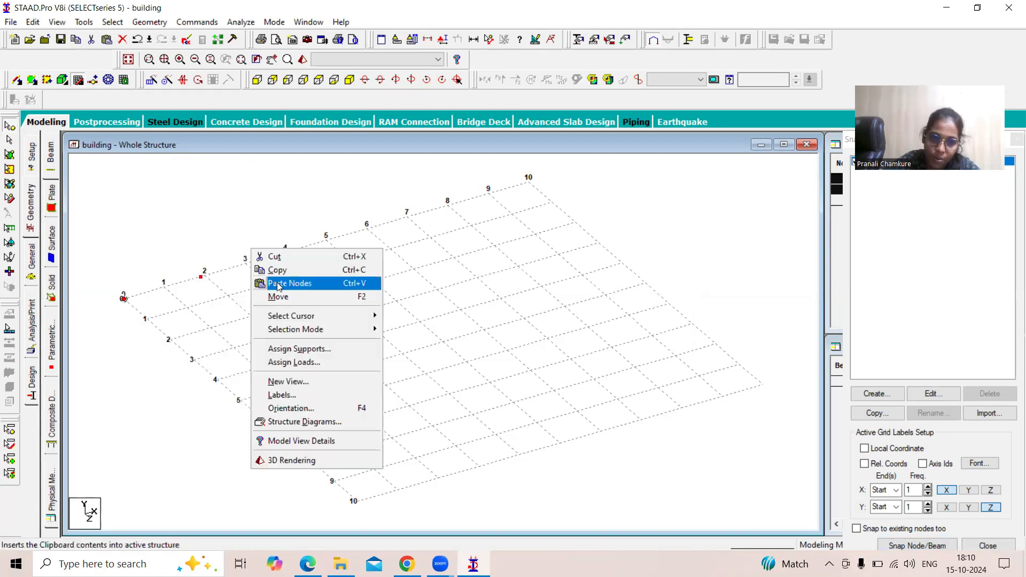
pyautogui.click(278, 283)
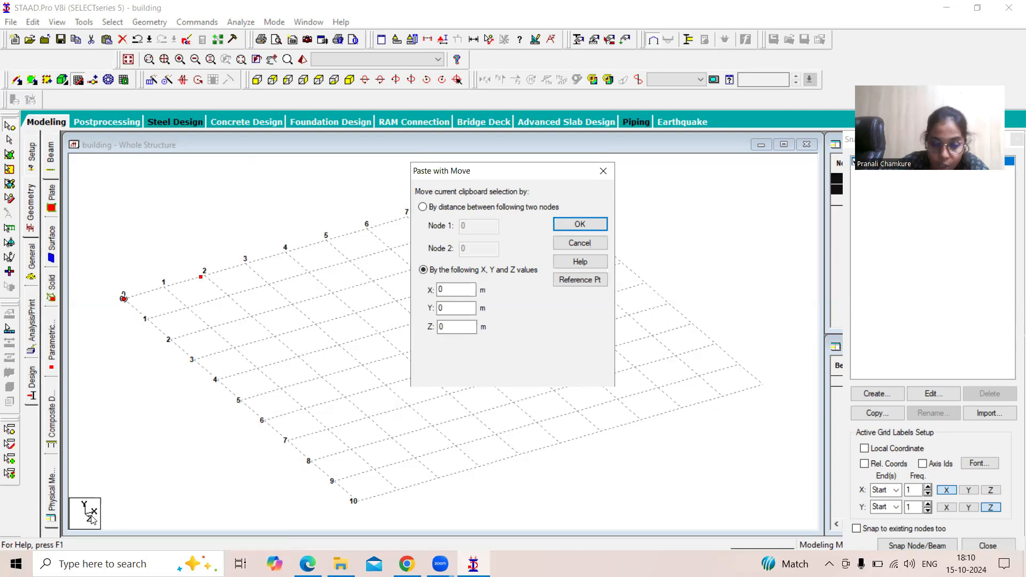
pyautogui.moveTo(458, 327); pyautogui.dragTo(416, 327)
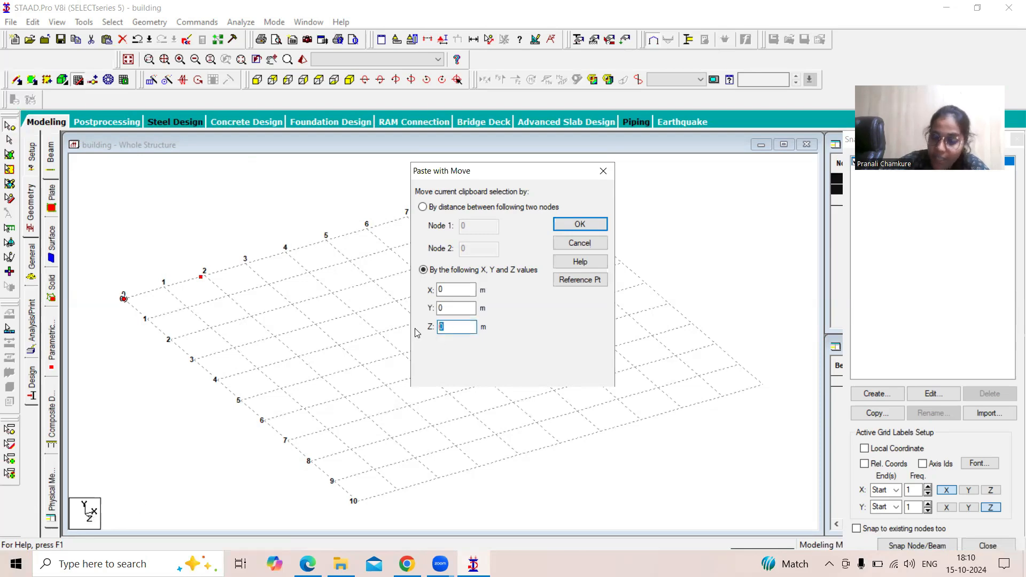
pyautogui.write('3')
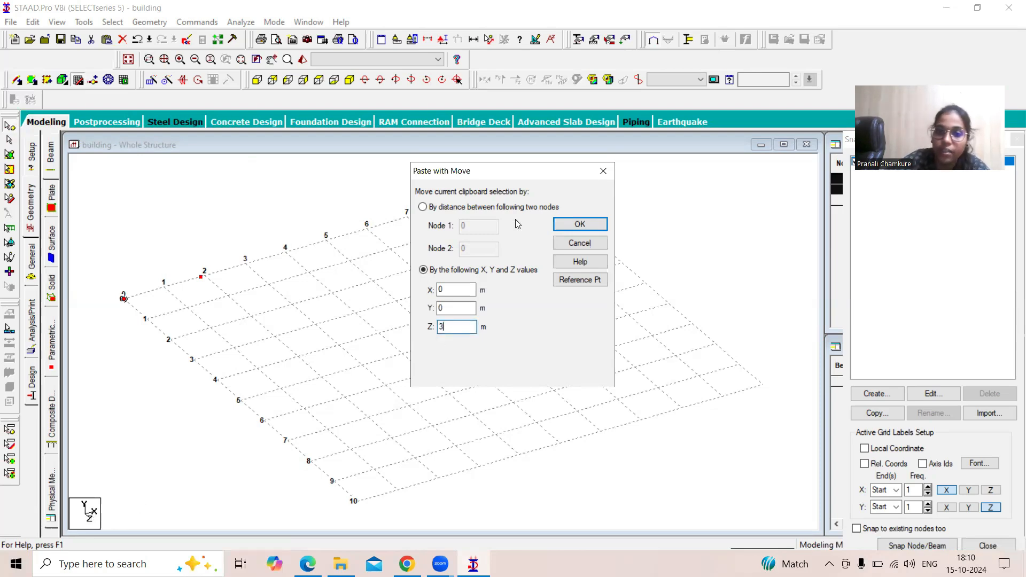
pyautogui.click(578, 224)
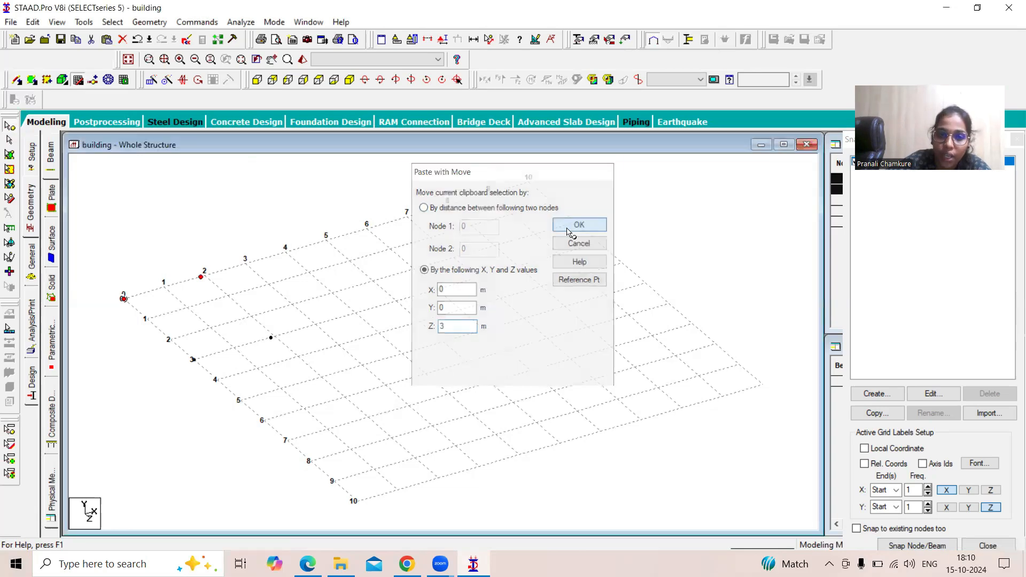
# Connect the four nodes with beams to form the closed rectangle of the sitout bay.
pyautogui.click(164, 295)
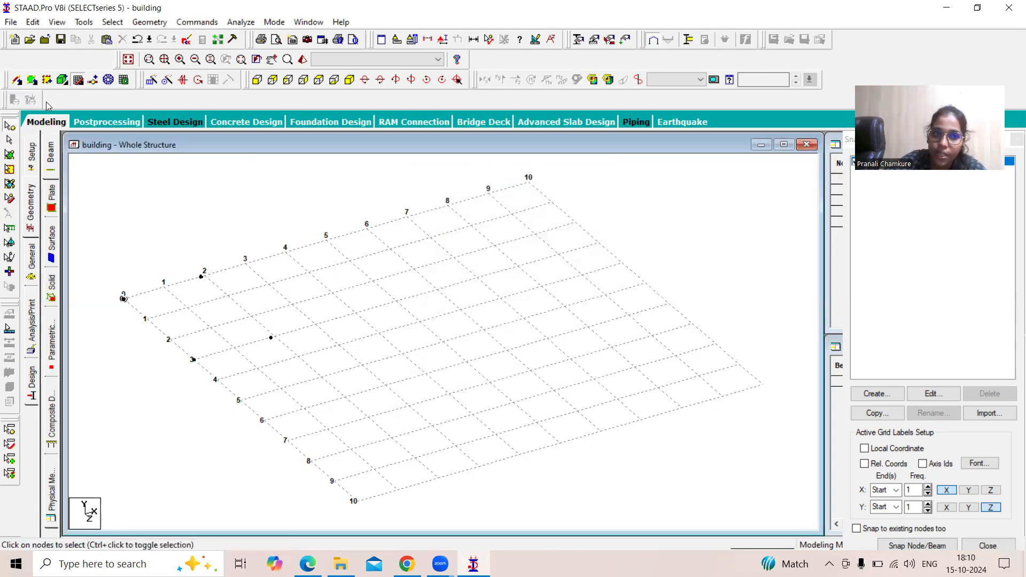
pyautogui.click(16, 80)
pyautogui.moveTo(123, 298); pyautogui.dragTo(193, 359)
pyautogui.moveTo(123, 298); pyautogui.dragTo(192, 359)
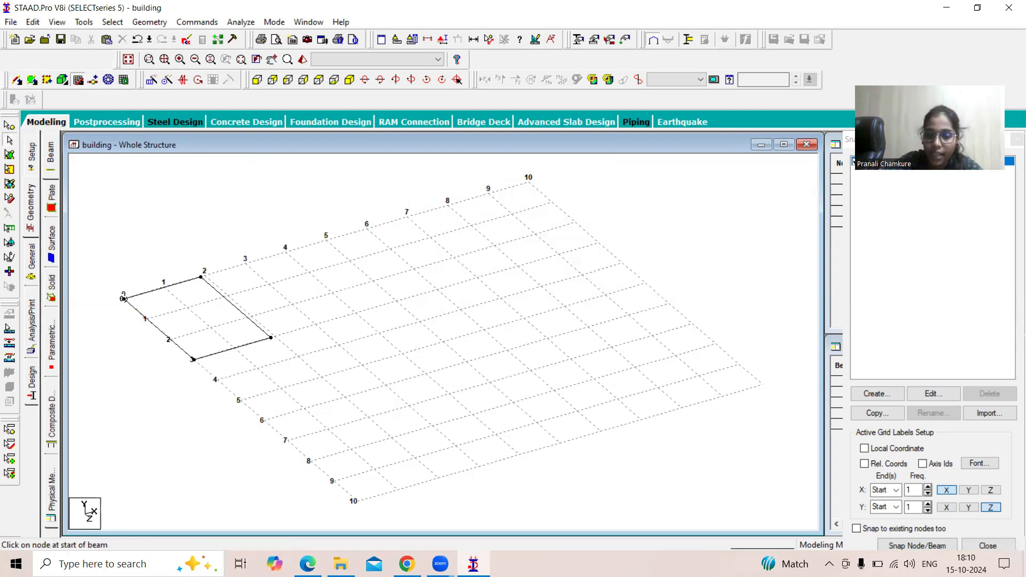
# Check the assignment PDF's floor plan, then select the two nodes at Z = 3 m with the Nodes Cursor and copy them.
pyautogui.hotkey('alt', 'Tab')
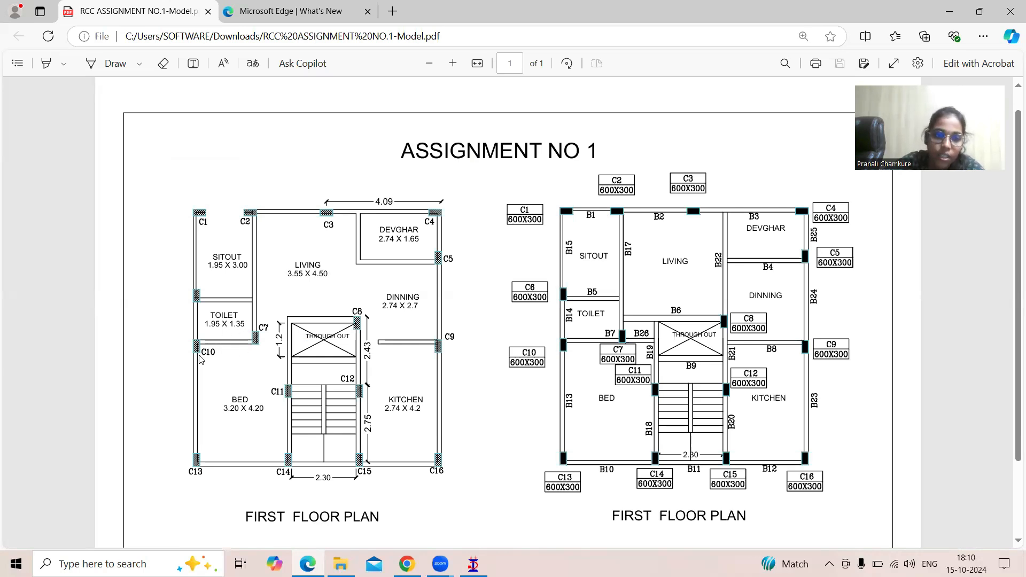
pyautogui.click(473, 564)
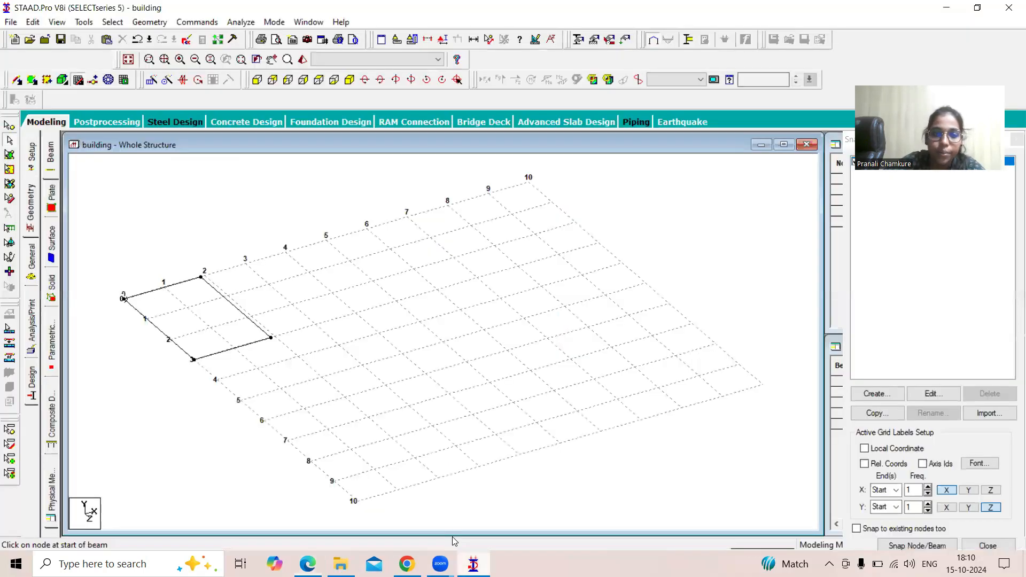
pyautogui.rightClick(170, 232)
pyautogui.moveTo(209, 291)
pyautogui.click(340, 286)
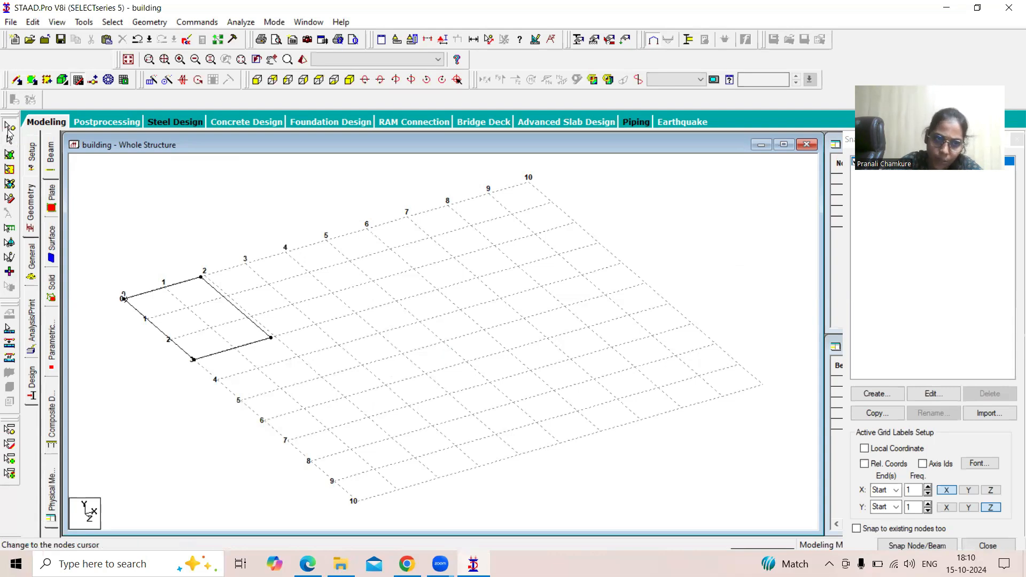
pyautogui.moveTo(186, 348); pyautogui.dragTo(223, 371)
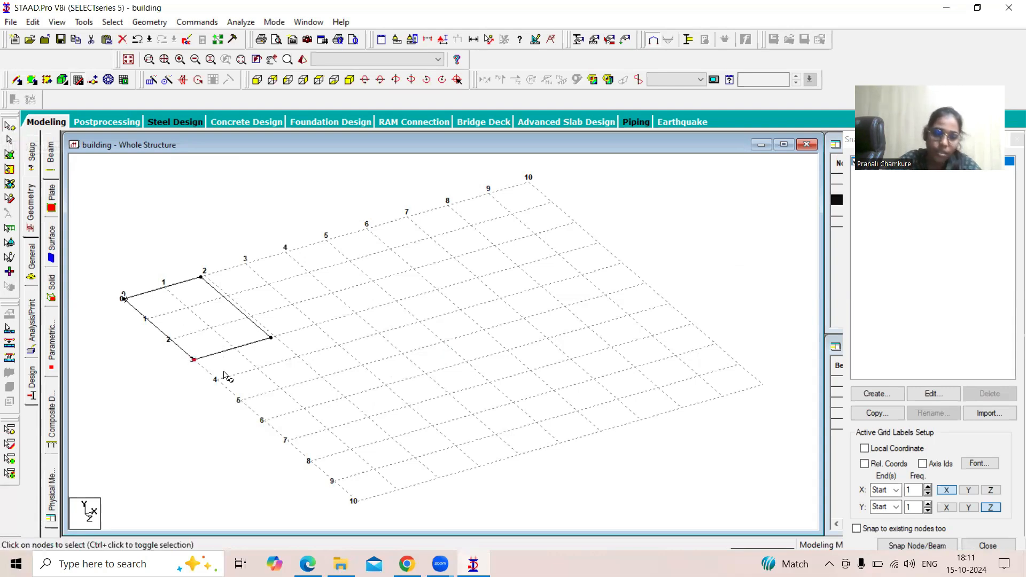
pyautogui.keyDown('ctrl'); pyautogui.moveTo(259, 324); pyautogui.dragTo(280, 345); pyautogui.keyUp('ctrl')
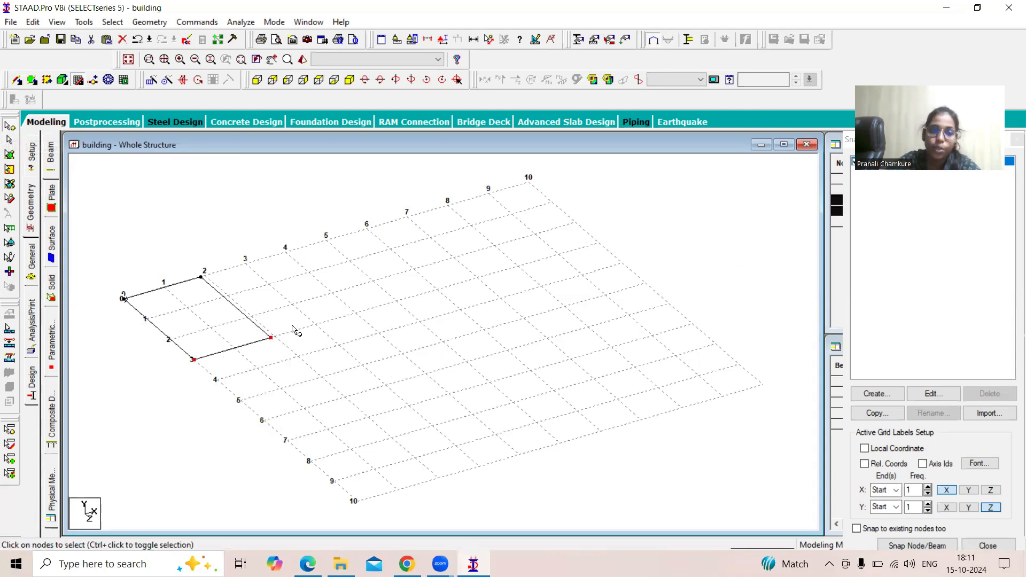
pyautogui.rightClick(290, 245)
pyautogui.click(303, 262)
# Paste the copied nodes with a move of 1.35 m in Z, checking the toilet dimension in the floor plan.
pyautogui.rightClick(315, 224)
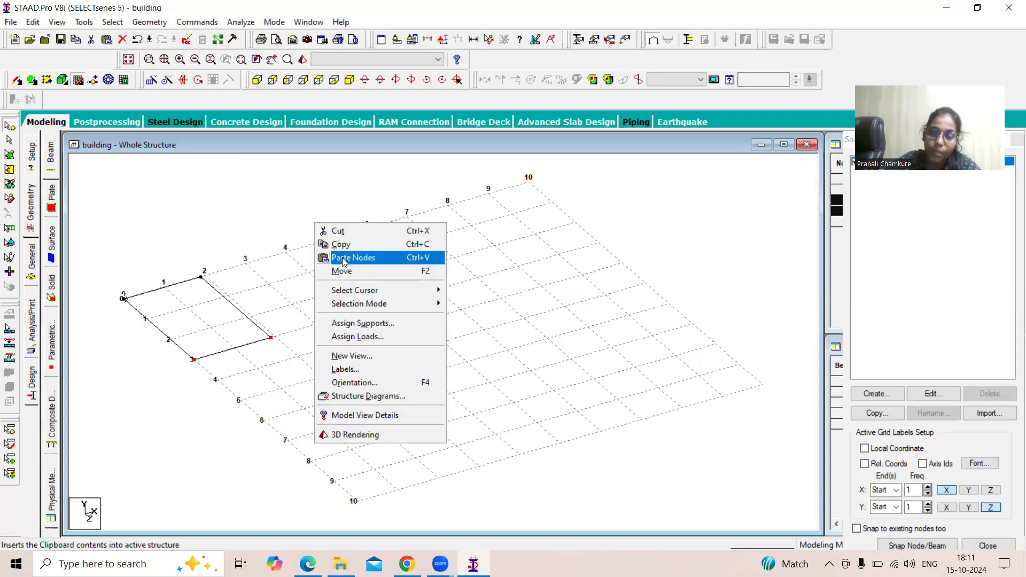
pyautogui.click(343, 261)
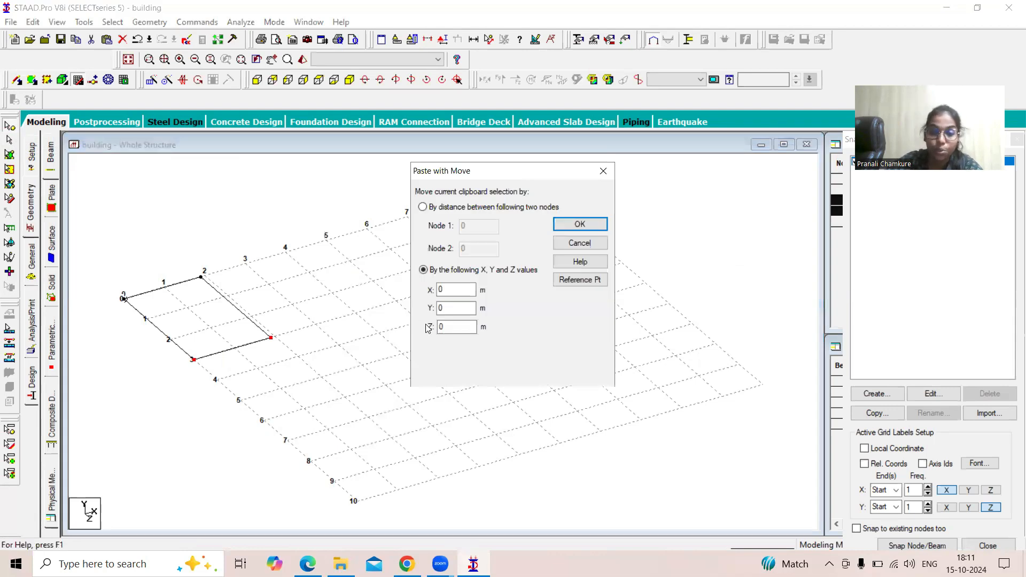
pyautogui.click(454, 328)
pyautogui.doubleClick(455, 328)
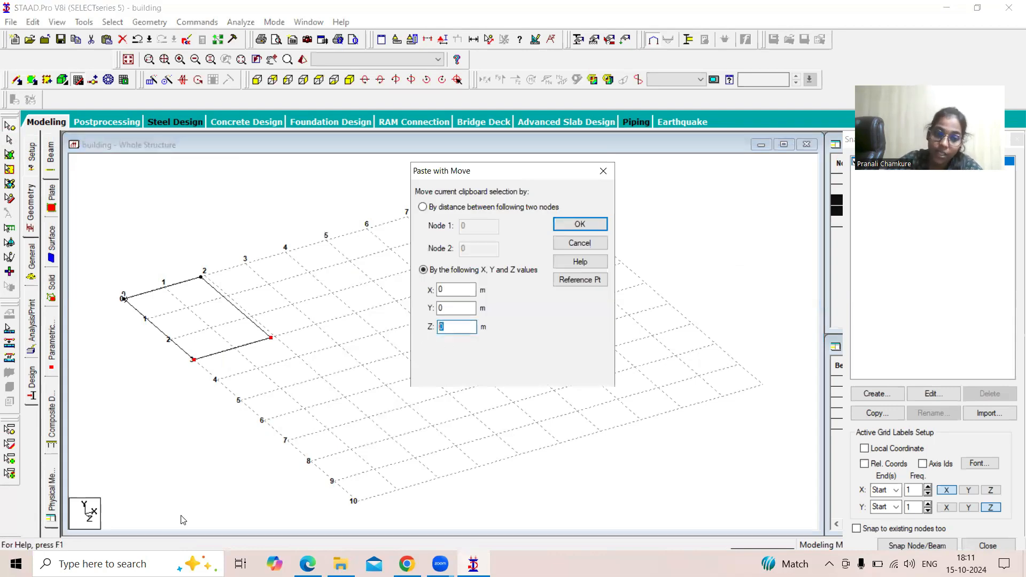
pyautogui.click(307, 563)
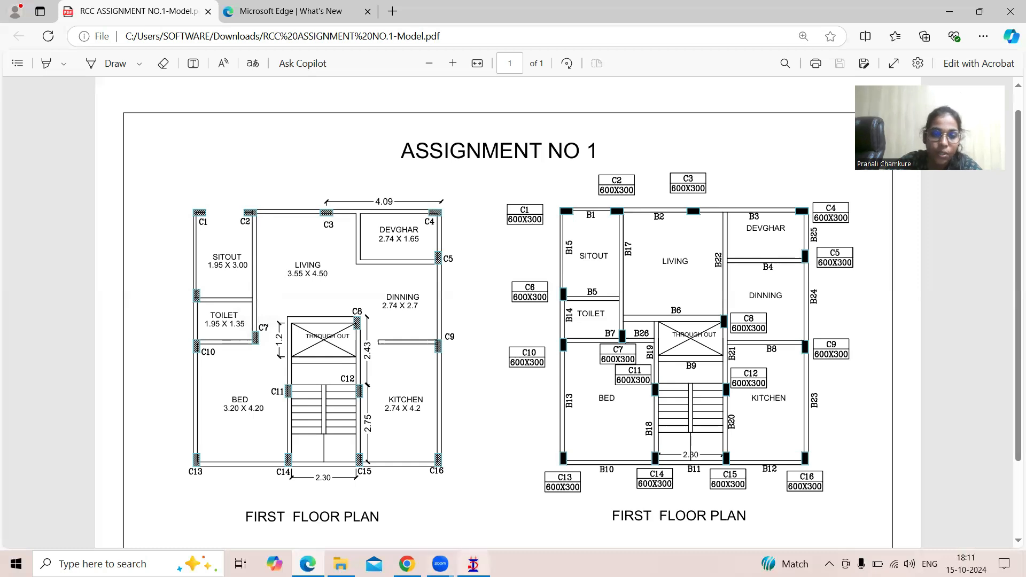
pyautogui.click(473, 564)
pyautogui.write('1.35')
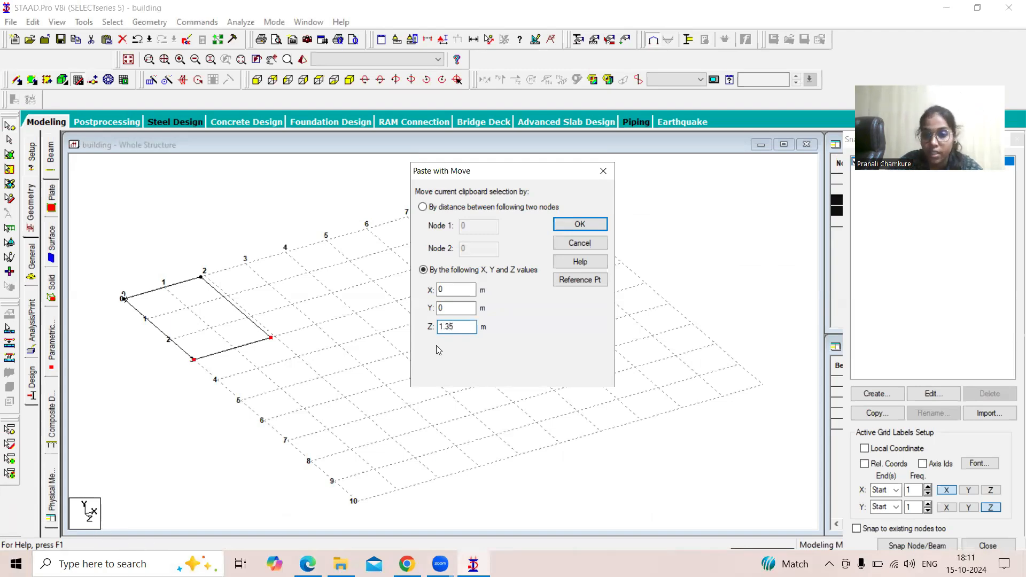
pyautogui.click(558, 227)
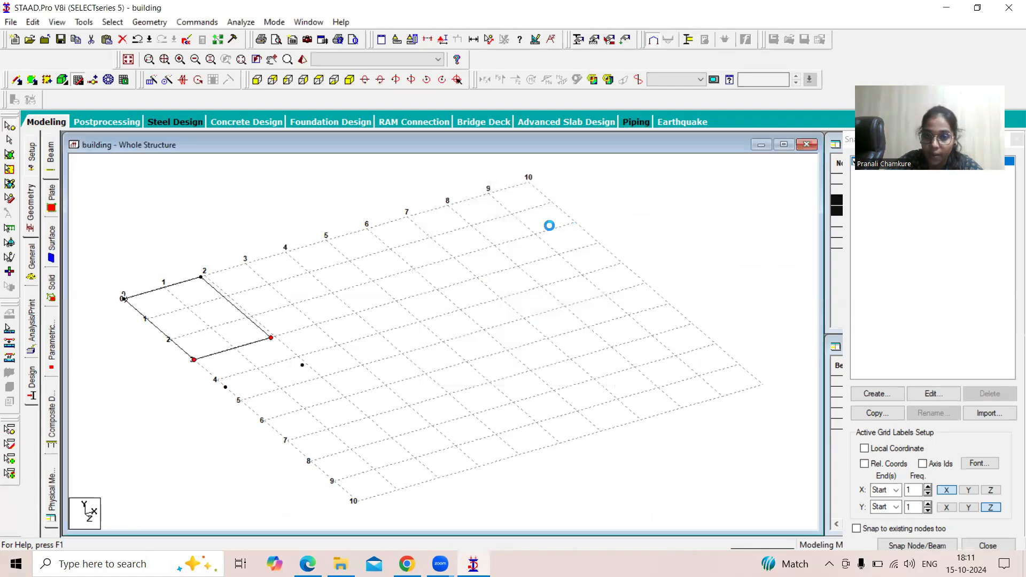
# Draw beams between the Z = 3 m nodes and the pasted nodes to close the toilet bay.
pyautogui.click(17, 79)
pyautogui.moveTo(193, 359); pyautogui.dragTo(302, 364)
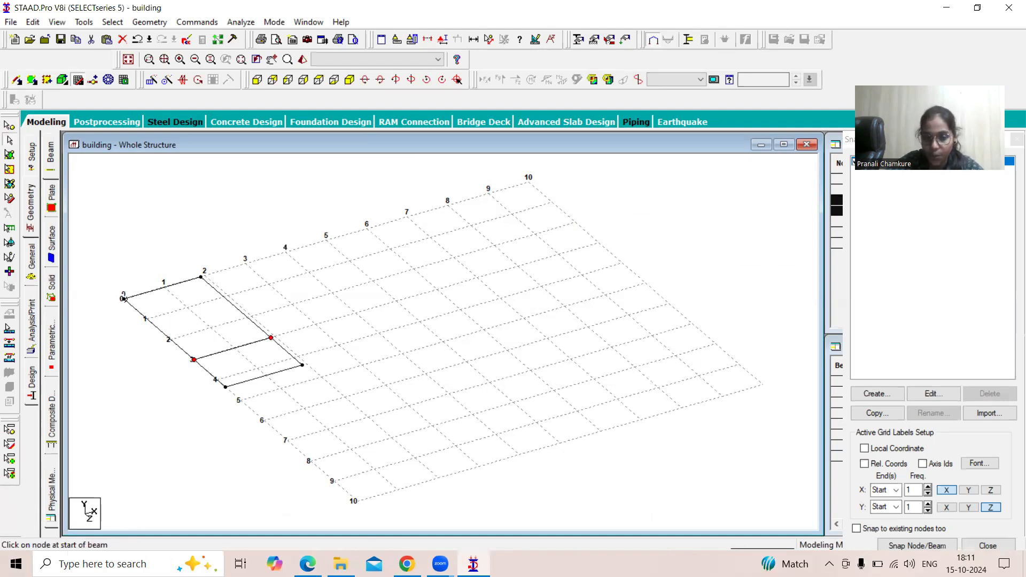
# Check the bedroom size in the floor plan, then repeat the toilet bay's outer corner node 3.2 m in global X with Link Steps.
pyautogui.click(307, 563)
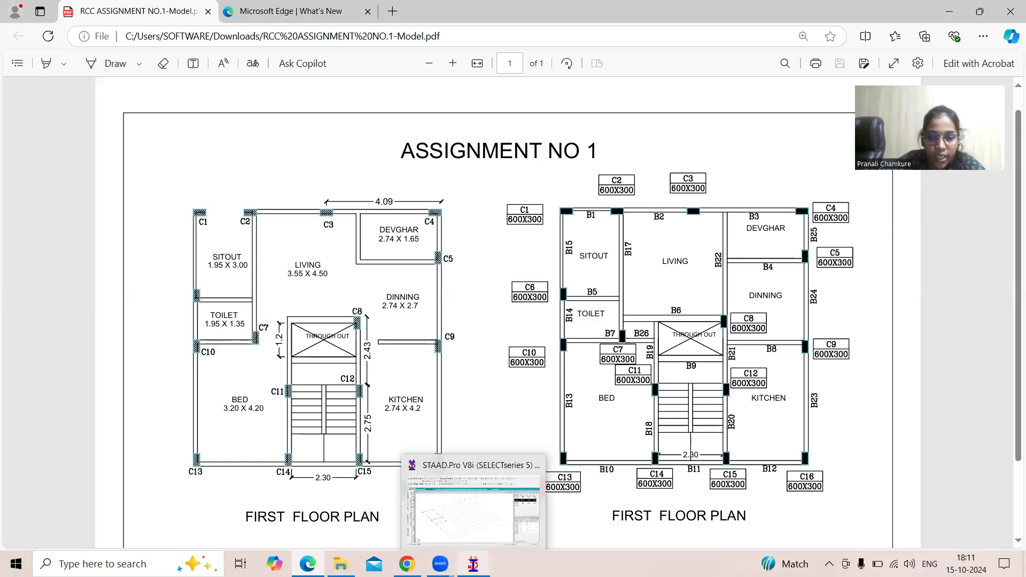
pyautogui.click(464, 525)
pyautogui.click(9, 125)
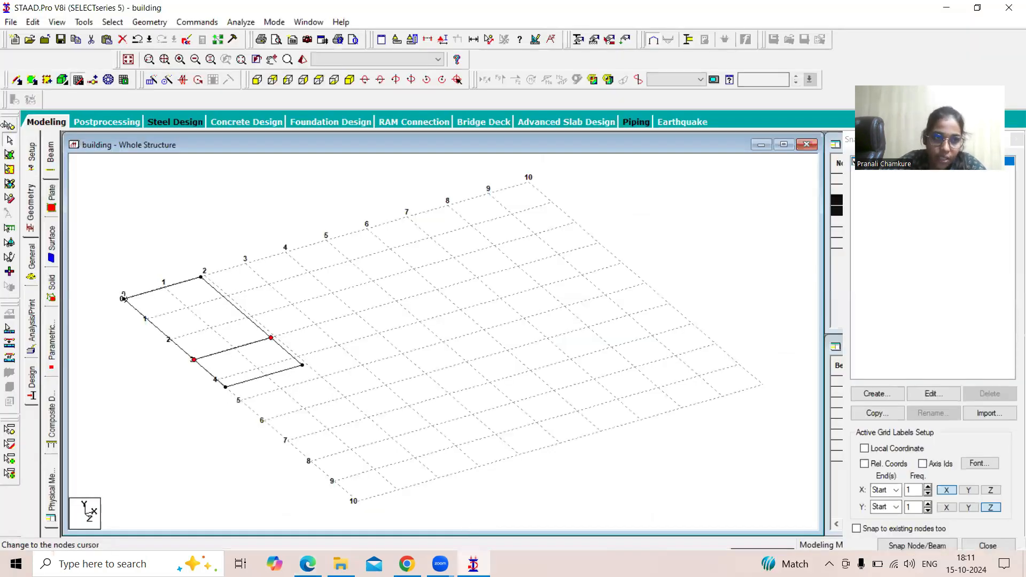
pyautogui.click(225, 387)
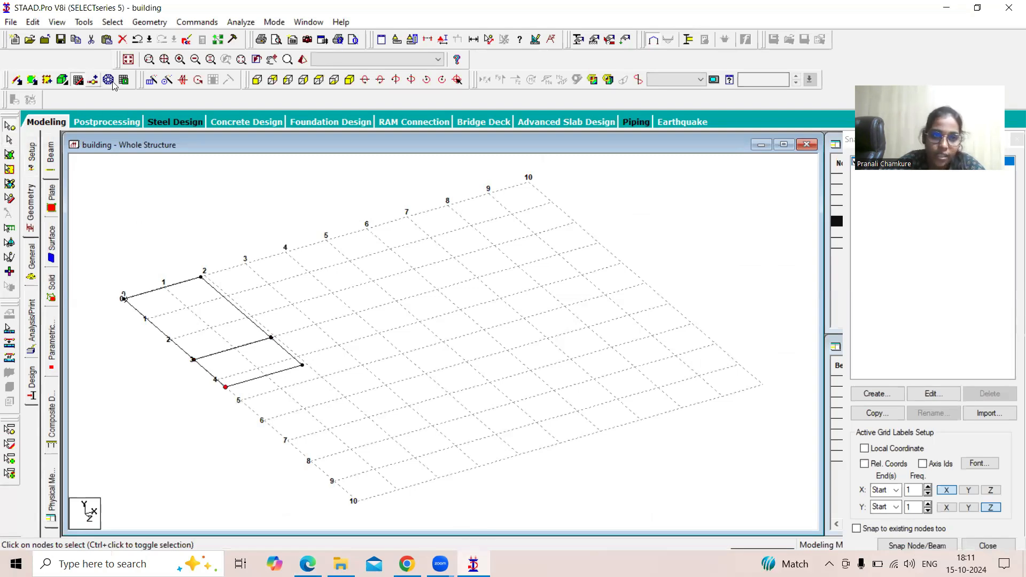
pyautogui.click(151, 80)
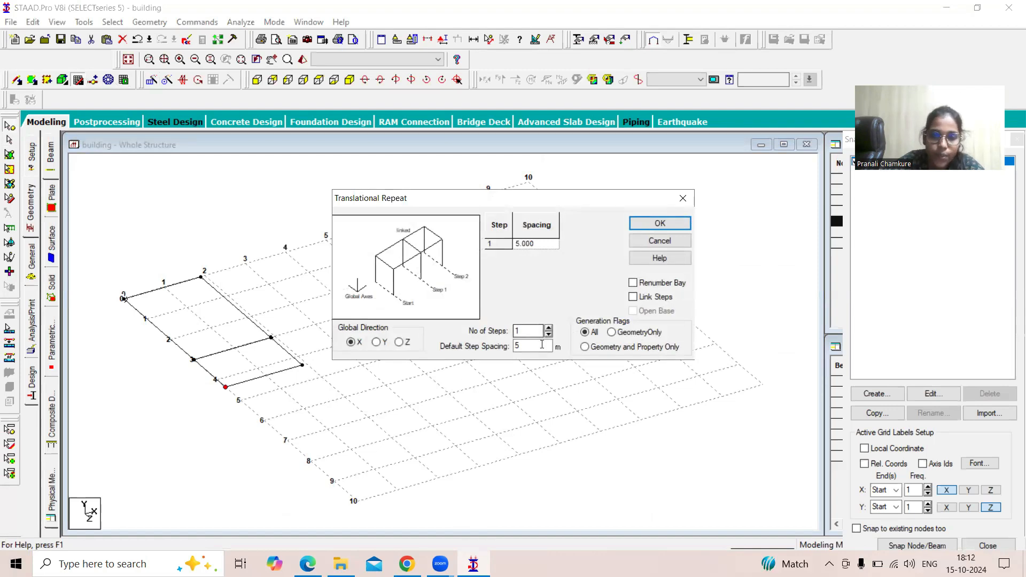
pyautogui.moveTo(523, 347); pyautogui.dragTo(488, 351)
pyautogui.write('3.2')
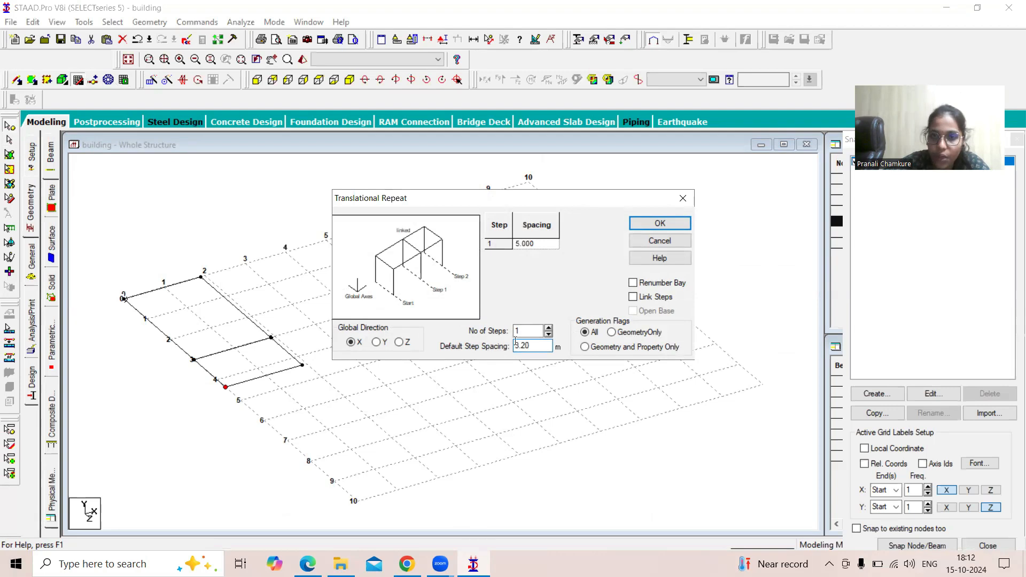
pyautogui.click(632, 297)
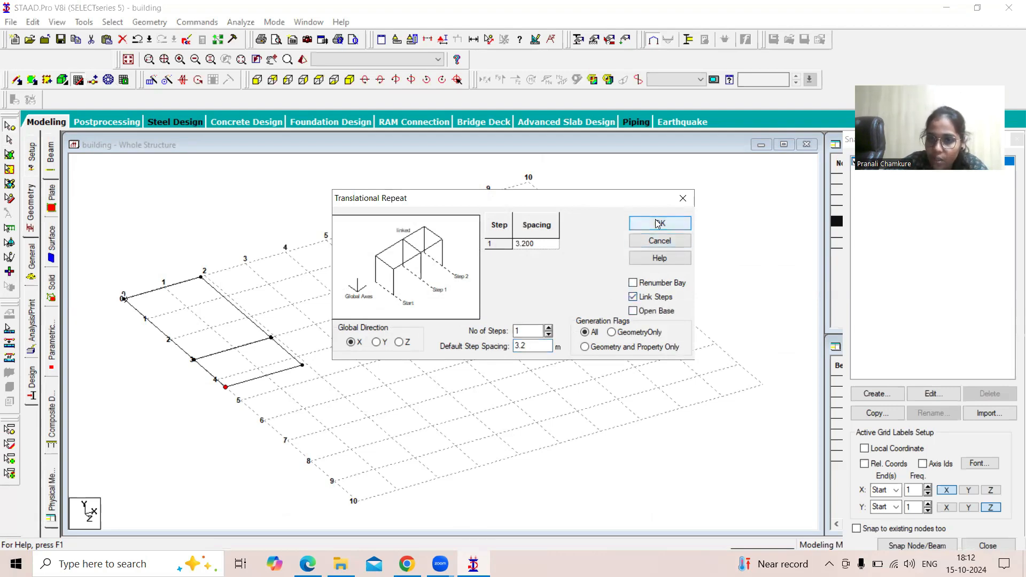
pyautogui.click(656, 223)
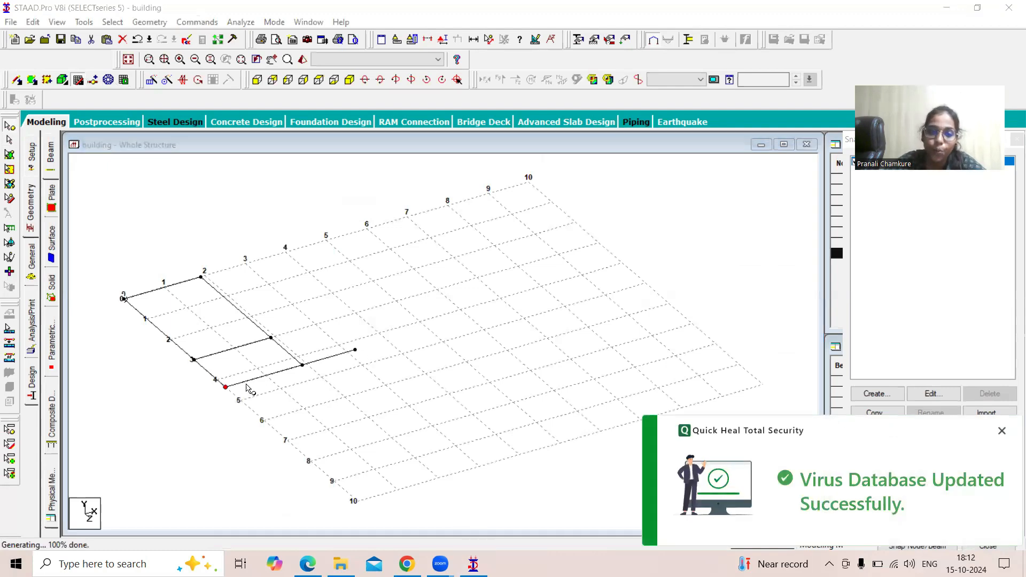
# Repeat both end nodes of the bedroom's 3.2 m side in global Z, using 1 step at 4.2 m spacing with Link Steps.
pyautogui.click(355, 350)
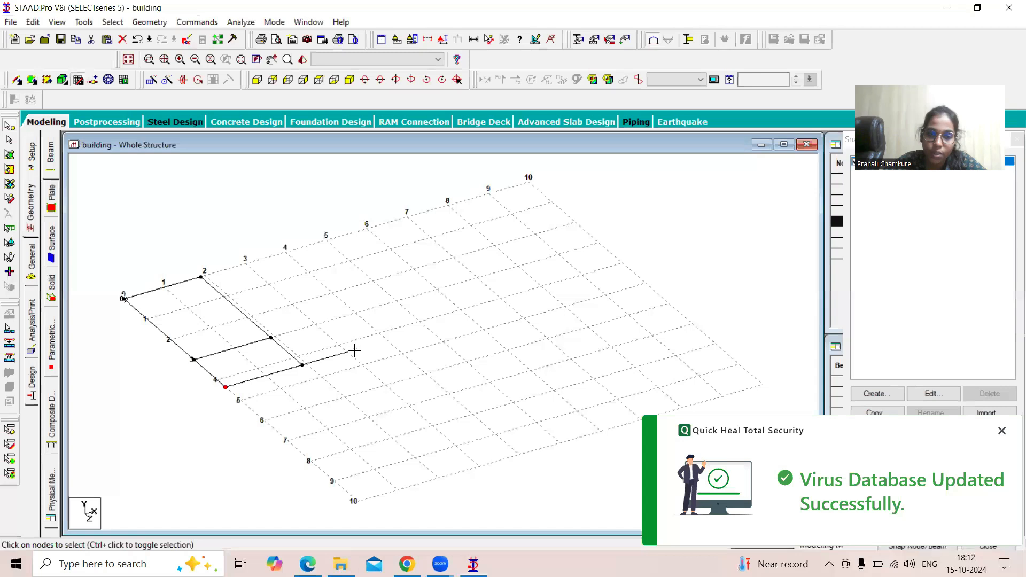
pyautogui.click(1001, 430)
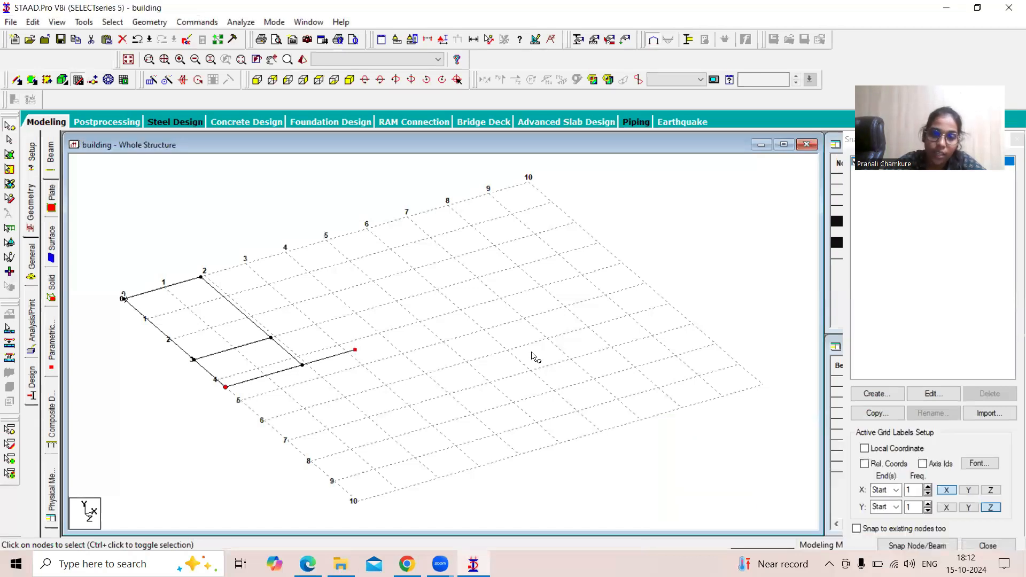
pyautogui.click(151, 80)
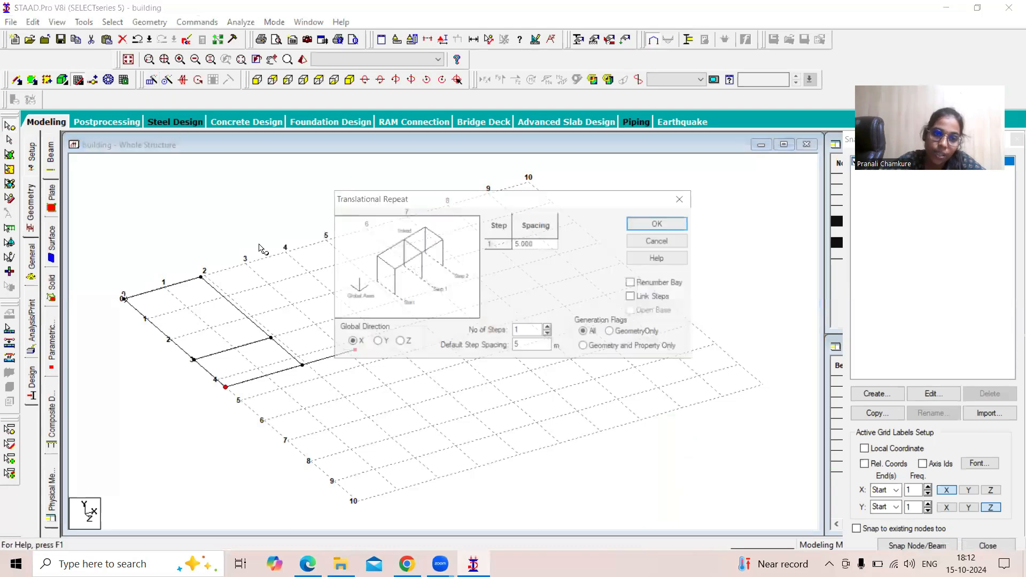
pyautogui.click(399, 343)
pyautogui.doubleClick(518, 346)
pyautogui.write('4.20')
pyautogui.press('BackSpace')
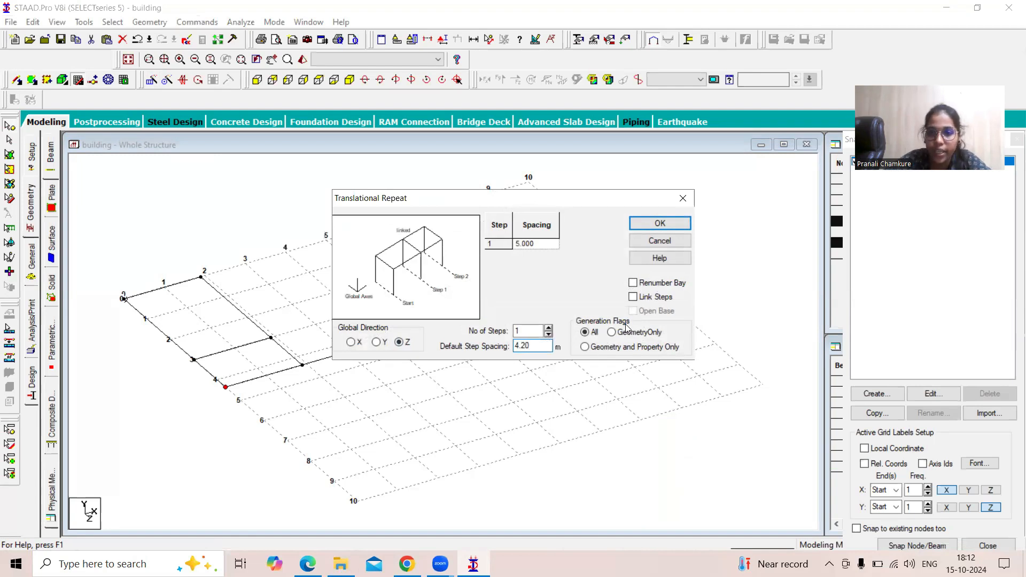
pyautogui.click(660, 297)
pyautogui.click(660, 223)
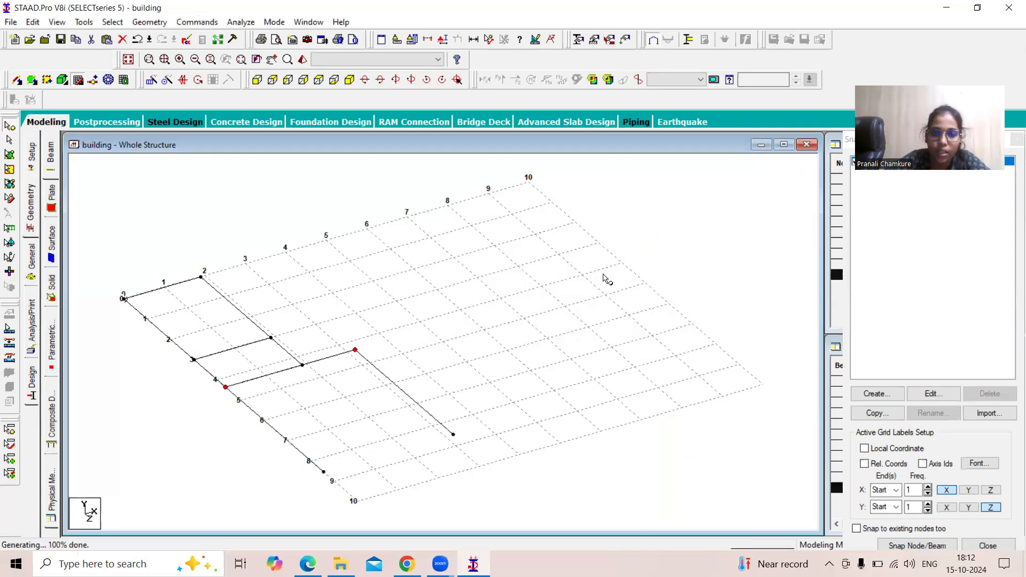
# Draw a beam between the two far nodes to close the bedroom bay.
pyautogui.moveTo(434, 293); pyautogui.dragTo(413, 221, button='middle')
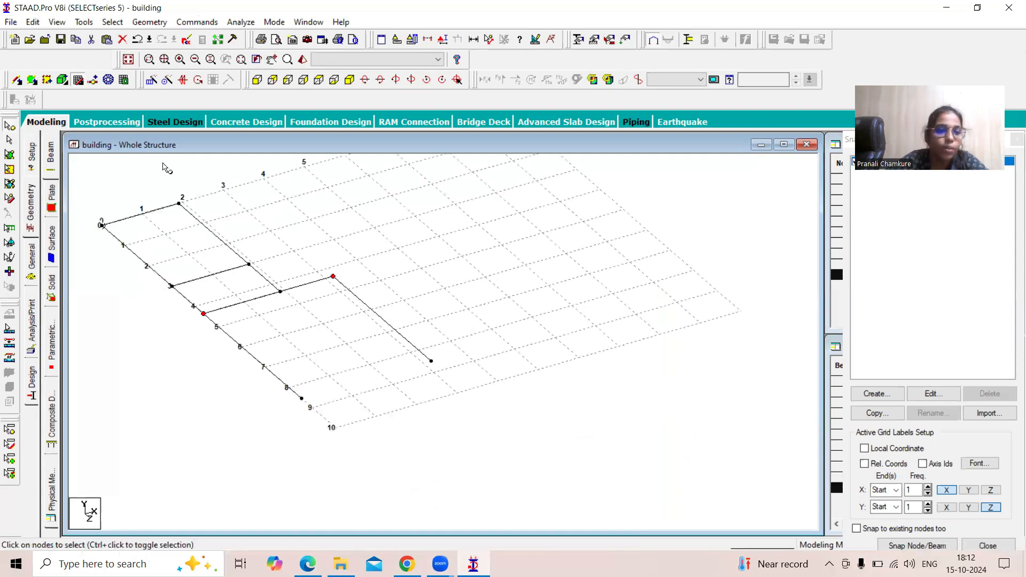
pyautogui.click(17, 80)
pyautogui.click(303, 398)
pyautogui.click(431, 361)
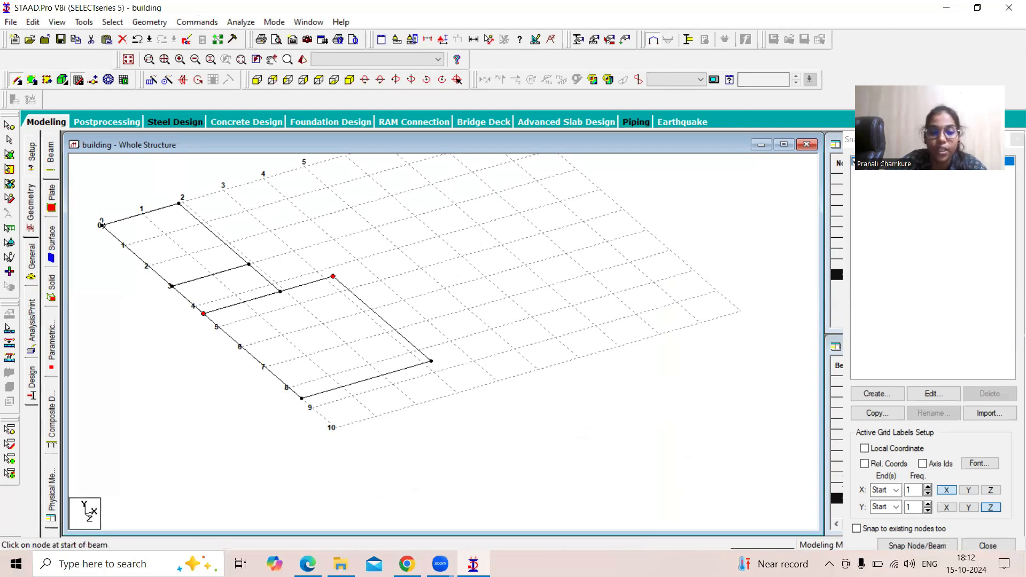
# Examine the staircase bay dimensions beside the bedroom in the assignment PDF's floor plan, and return to the structural model.
pyautogui.hotkey('alt', 'Tab')
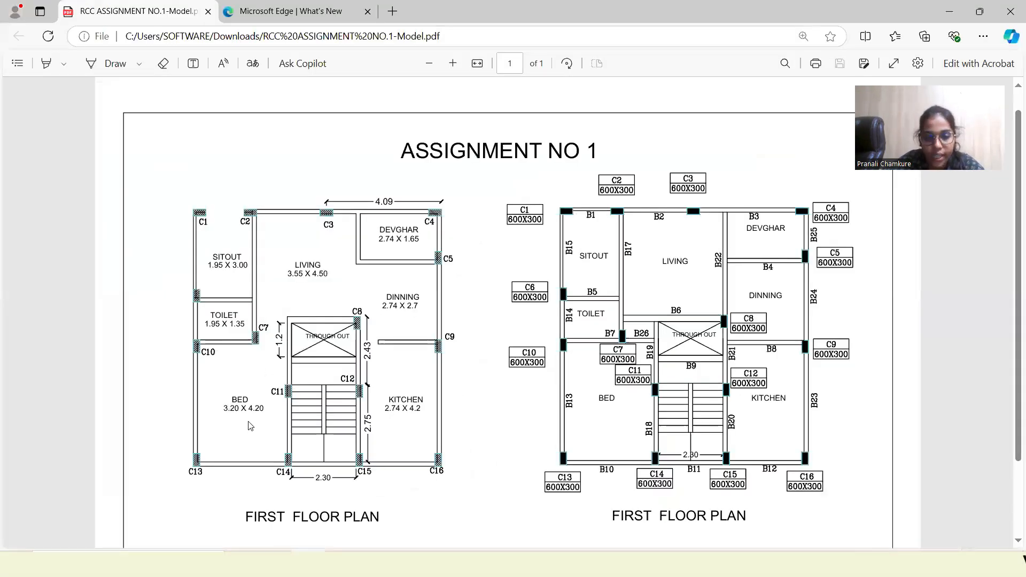
pyautogui.scroll(-3, 397, 366)
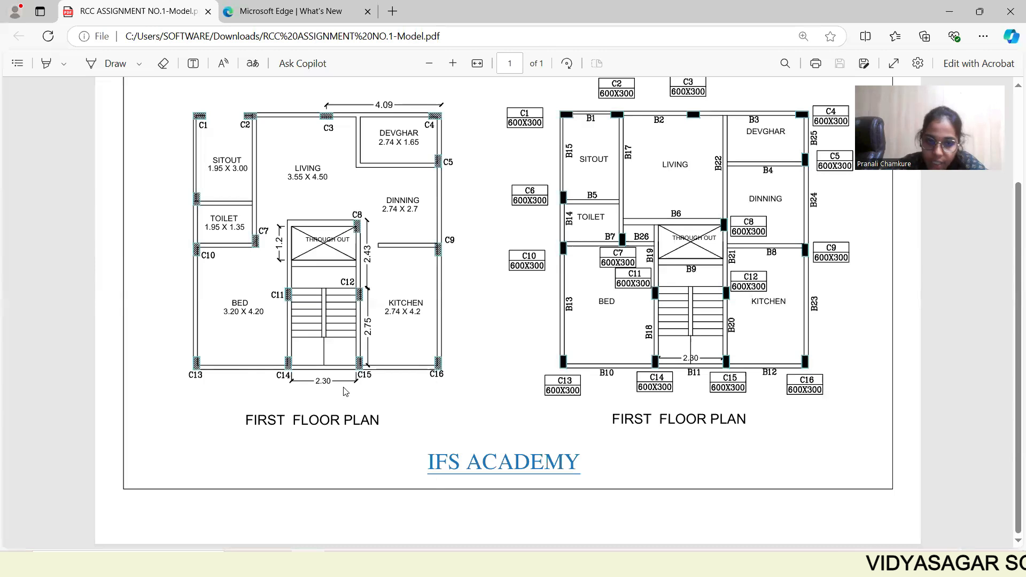
pyautogui.scroll(3, 344, 391)
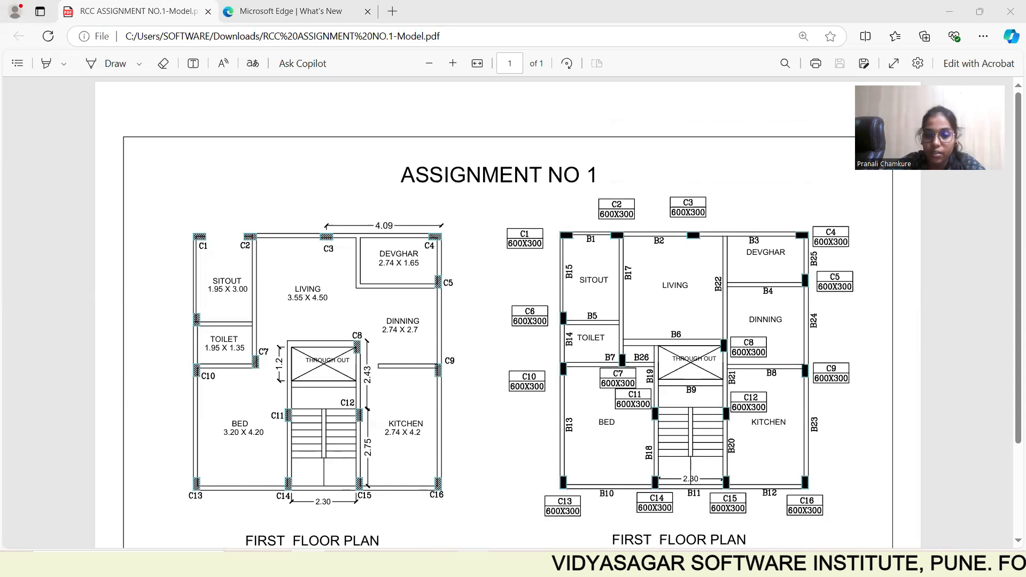
pyautogui.moveTo(474, 563)
pyautogui.click(442, 513)
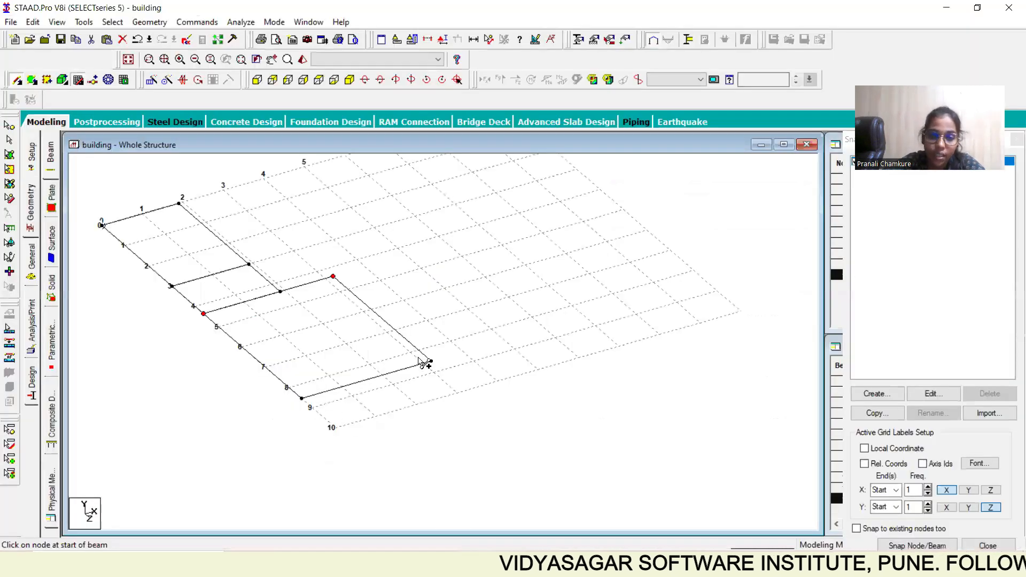
# Copy the bedroom bay's outer corner node where the staircase bay starts.
pyautogui.moveTo(428, 362); pyautogui.dragTo(116, 183)
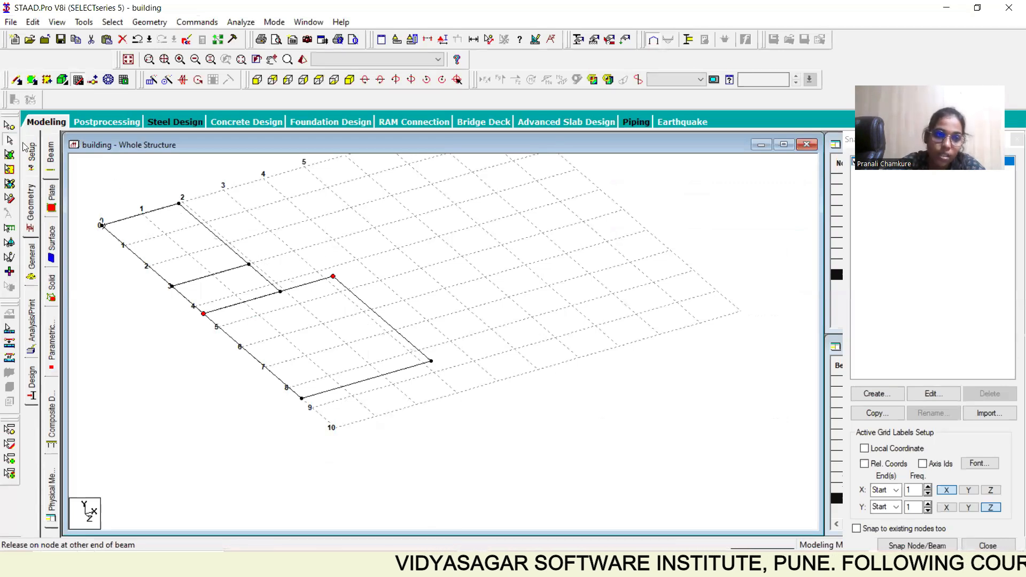
pyautogui.click(10, 126)
pyautogui.click(431, 362)
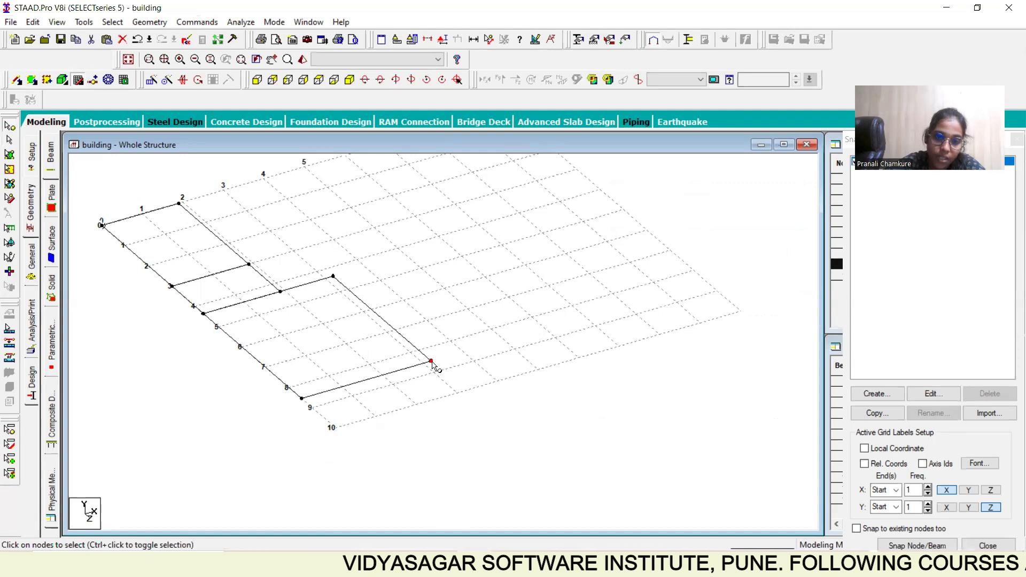
pyautogui.rightClick(432, 363)
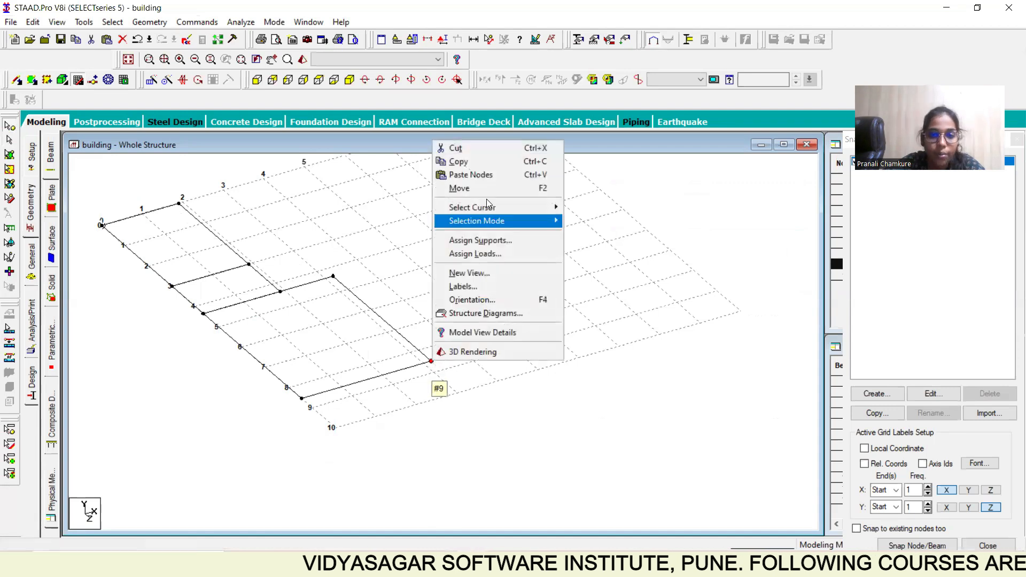
pyautogui.click(474, 160)
# Paste the copied node with a 2.3 m move in X, checking the width in the floor plan, and decline the auto save.
pyautogui.rightClick(512, 271)
pyautogui.click(560, 309)
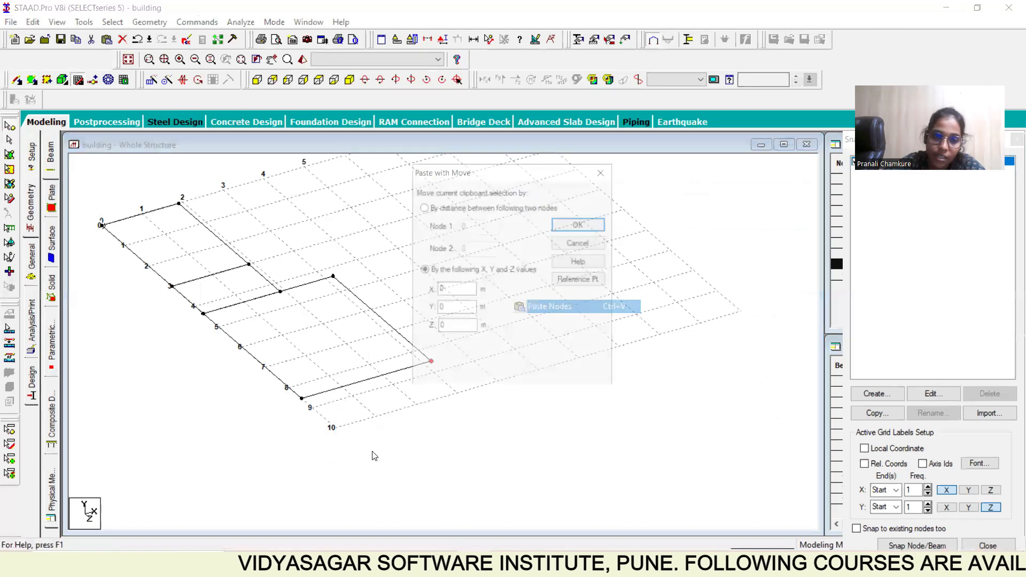
pyautogui.moveTo(454, 287); pyautogui.dragTo(421, 290)
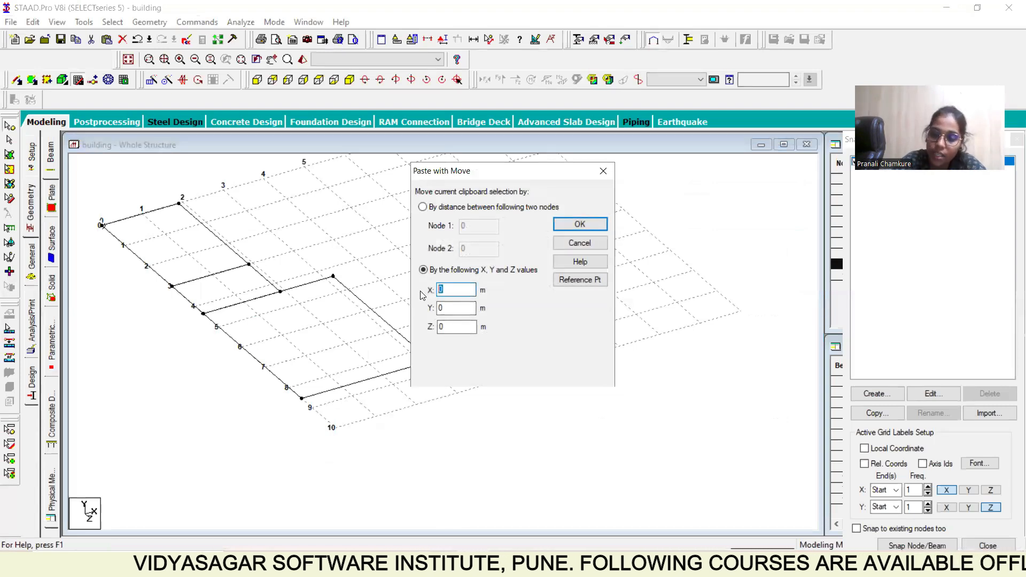
pyautogui.write('2.3')
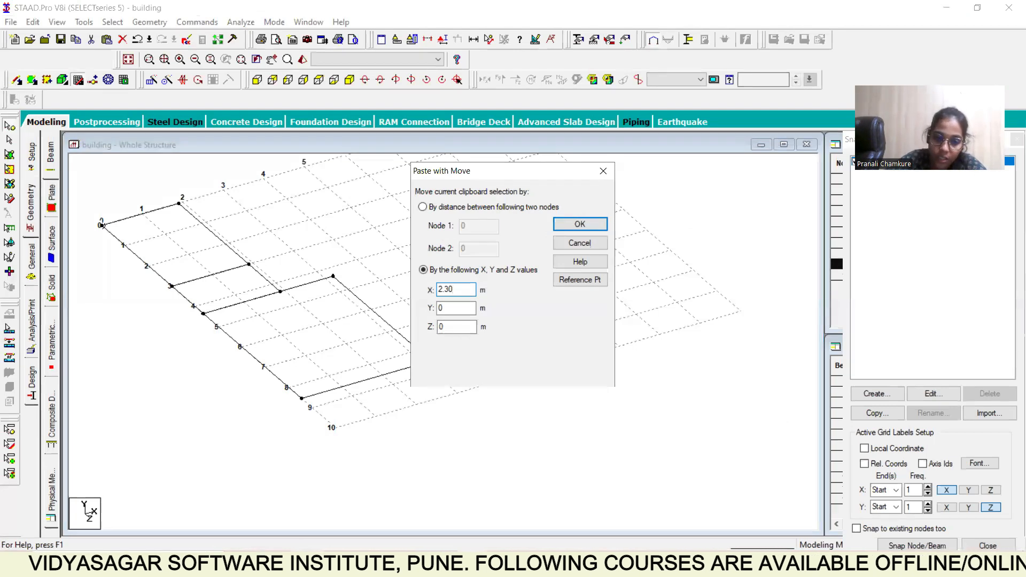
pyautogui.hotkey('alt', 'Tab')
pyautogui.hotkey('alt', 'Tab')
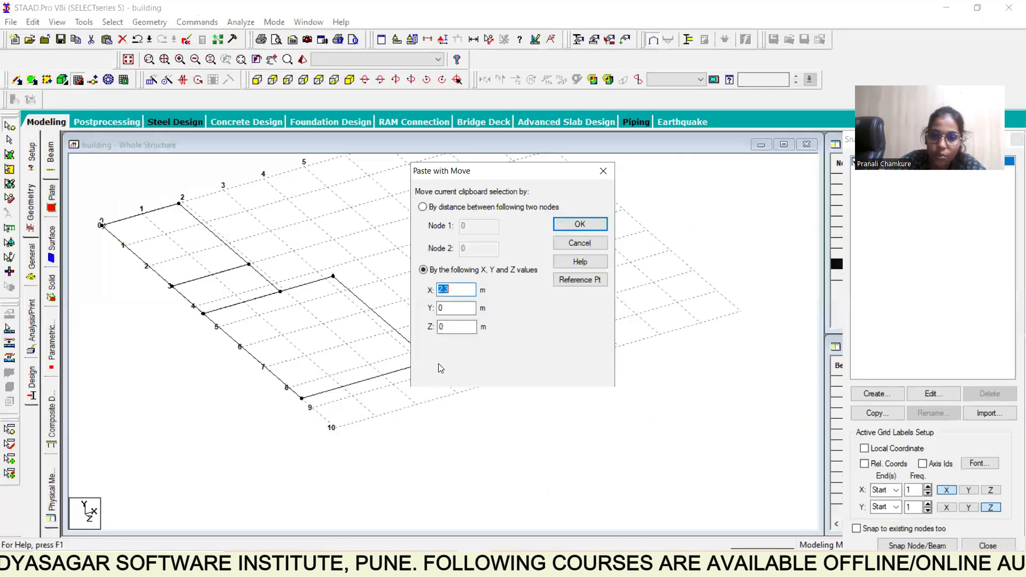
pyautogui.click(570, 224)
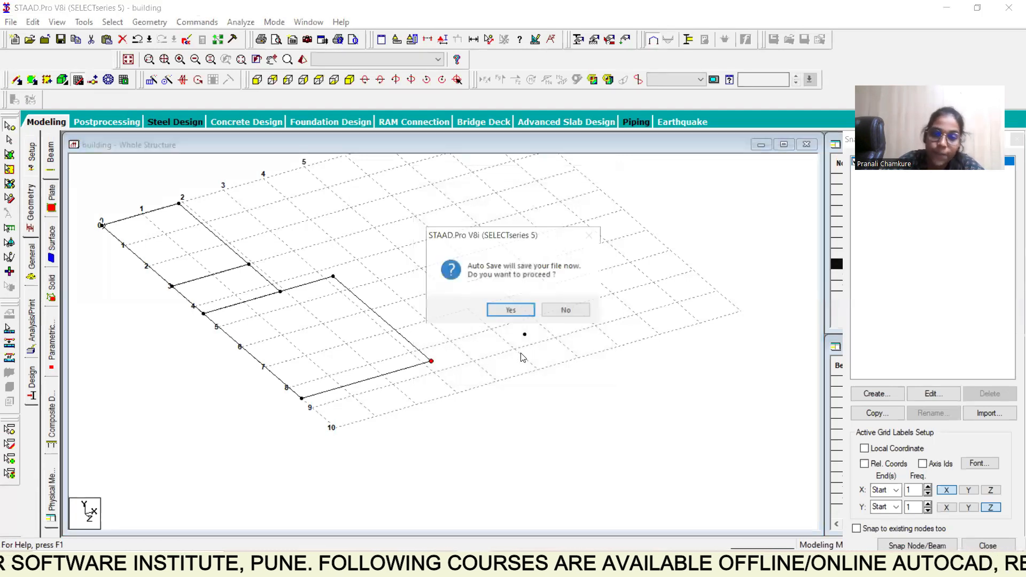
pyautogui.click(559, 315)
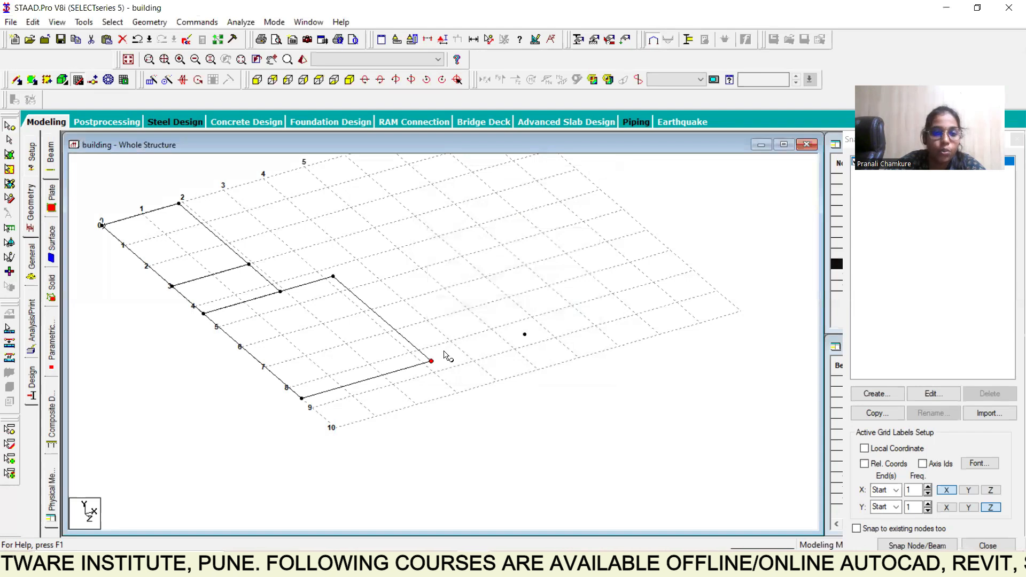
# Draw a beam from the bedroom's outer corner node to the pasted node to form the staircase bay's outer edge.
pyautogui.click(18, 80)
pyautogui.click(431, 362)
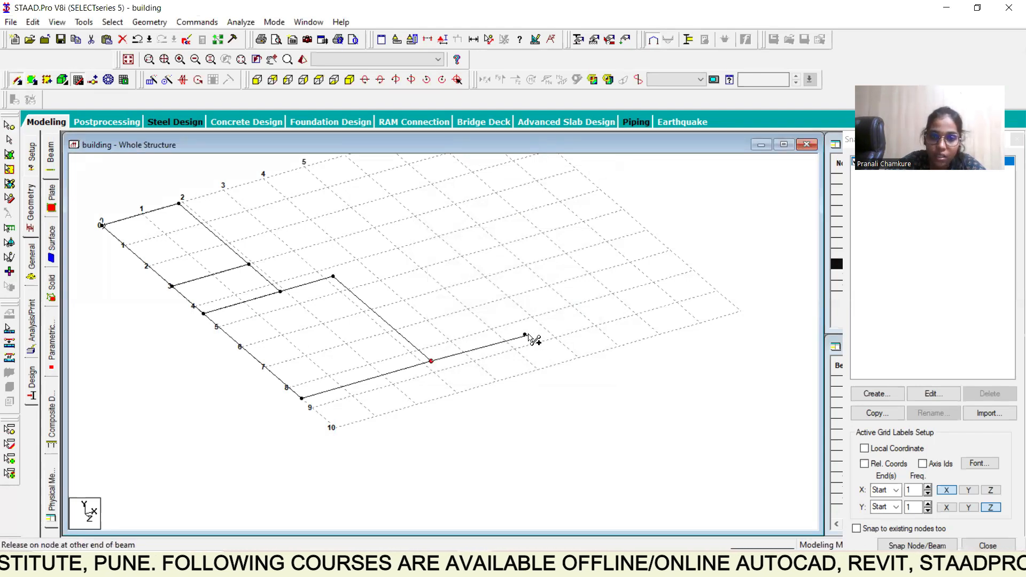
pyautogui.click(524, 335)
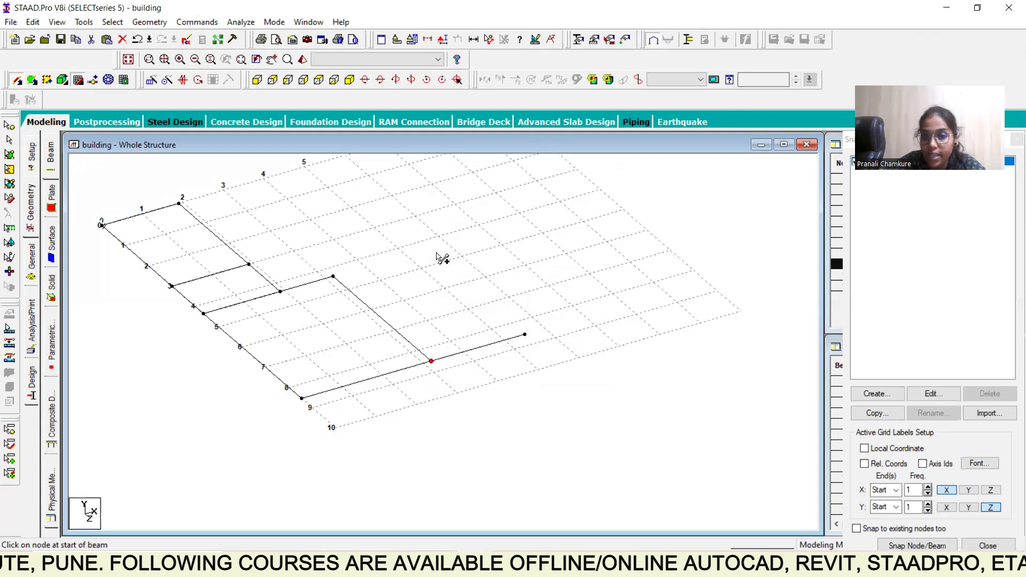
pyautogui.press('Escape')
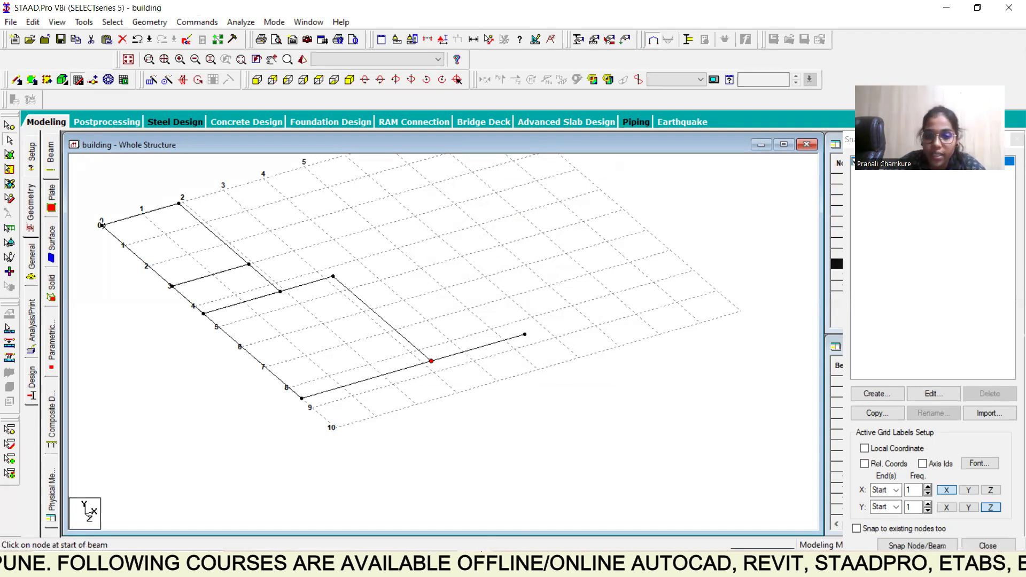
# Check the staircase bay's length in the floor plan, then copy both end nodes of its 2.3 m outer beam.
pyautogui.hotkey('alt', 'Tab')
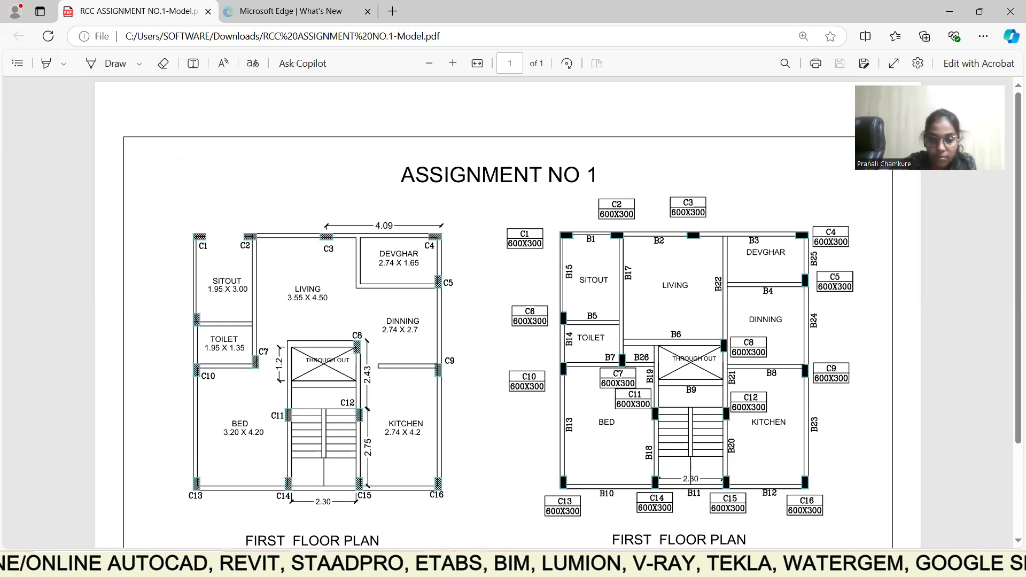
pyautogui.hotkey('alt', 'Tab')
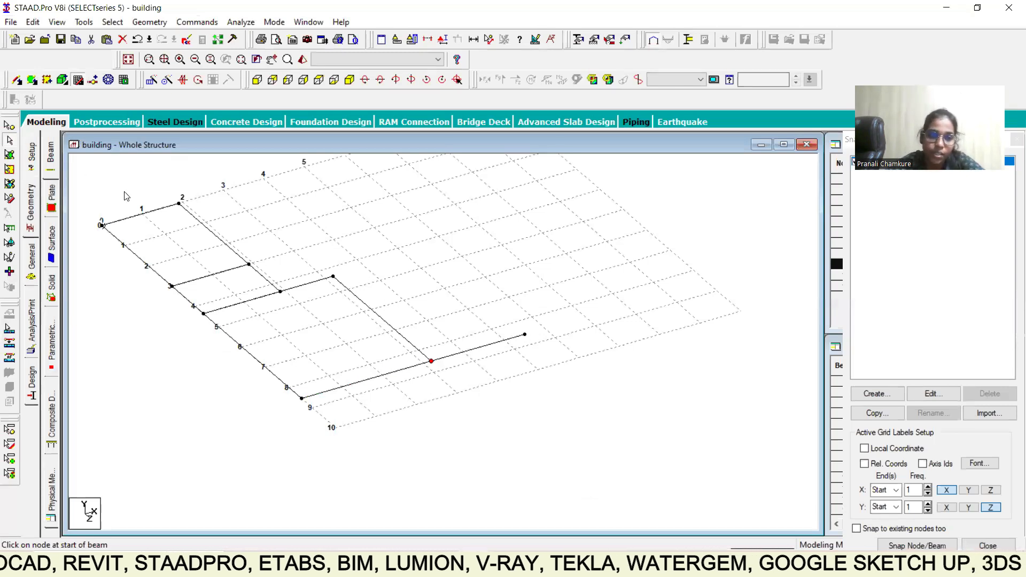
pyautogui.click(9, 126)
pyautogui.click(525, 335)
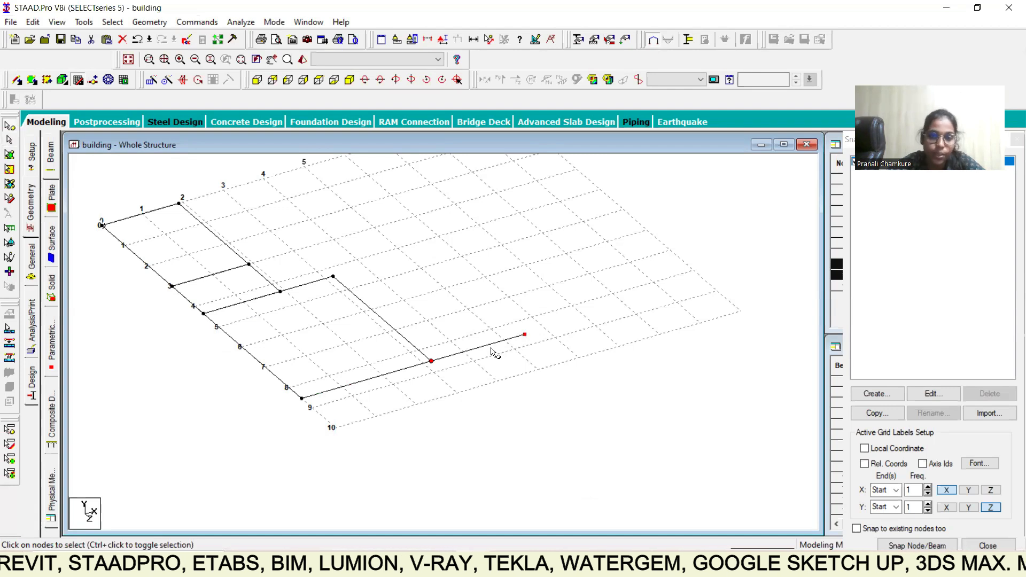
pyautogui.rightClick(442, 258)
pyautogui.click(468, 278)
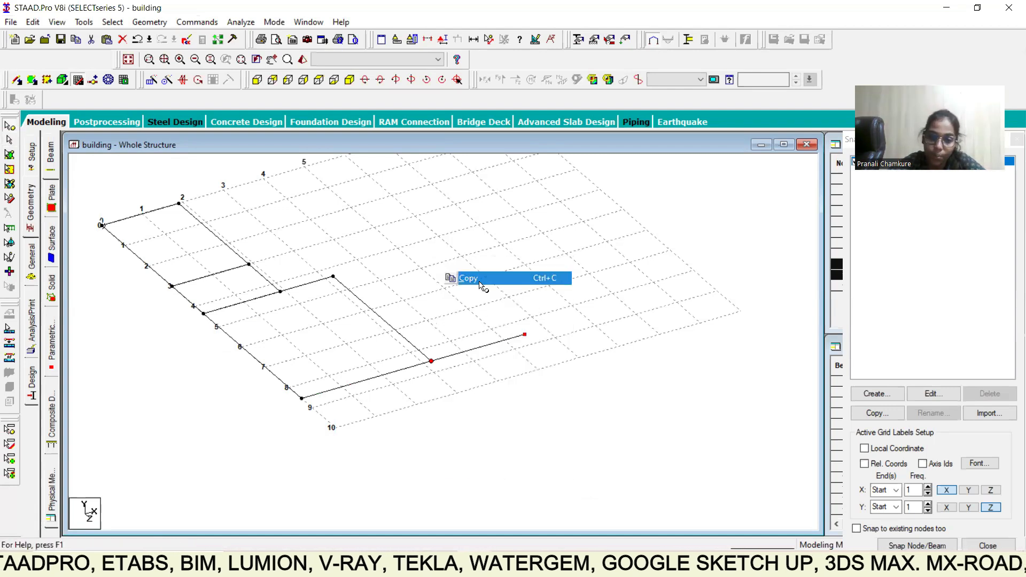
# Paste the two copied nodes with a -2.75 m move in Z, verifying the distance against the floor plan.
pyautogui.rightClick(412, 230)
pyautogui.click(447, 264)
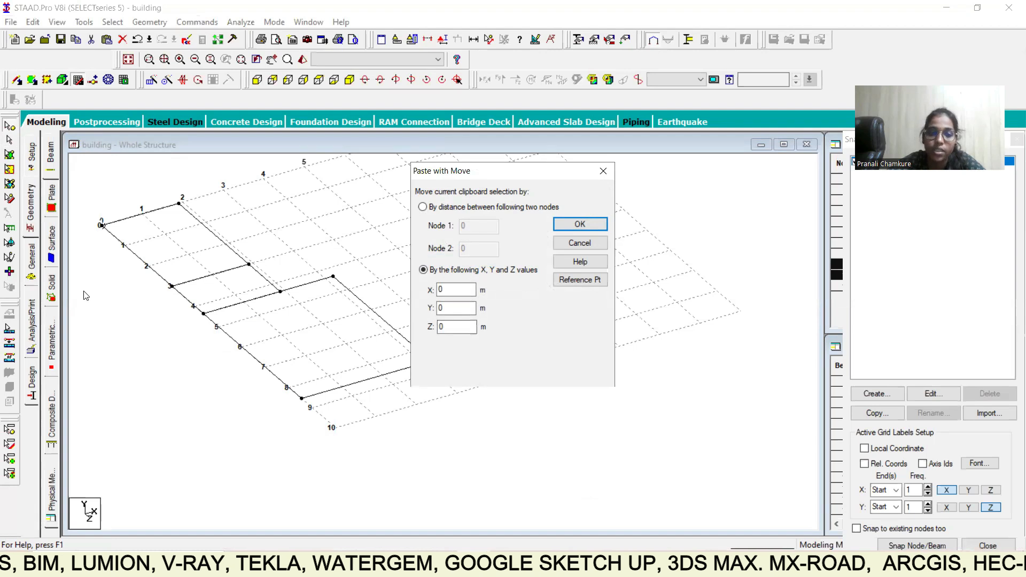
pyautogui.doubleClick(453, 329)
pyautogui.write('-2.7')
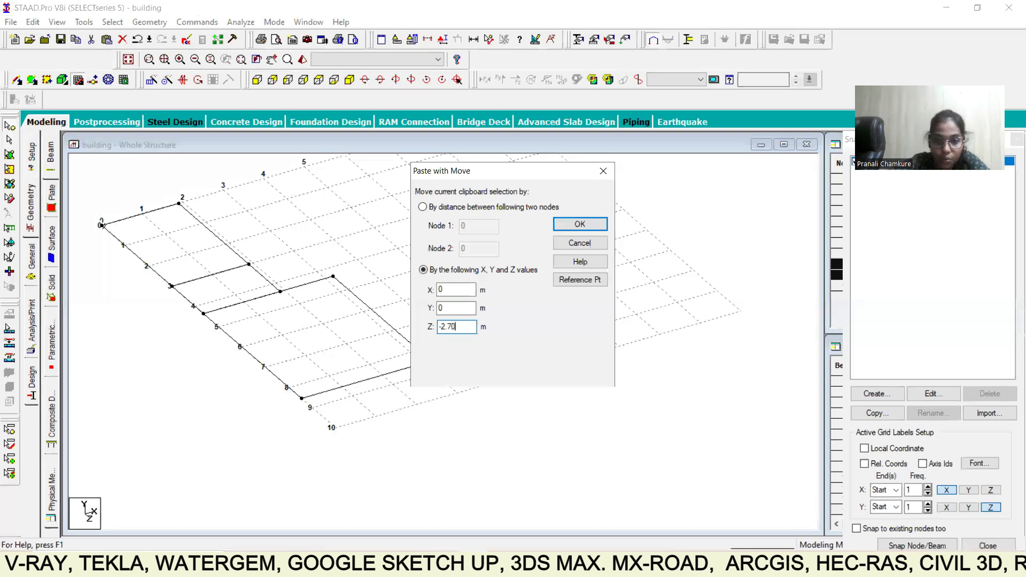
pyautogui.hotkey('alt', 'Tab')
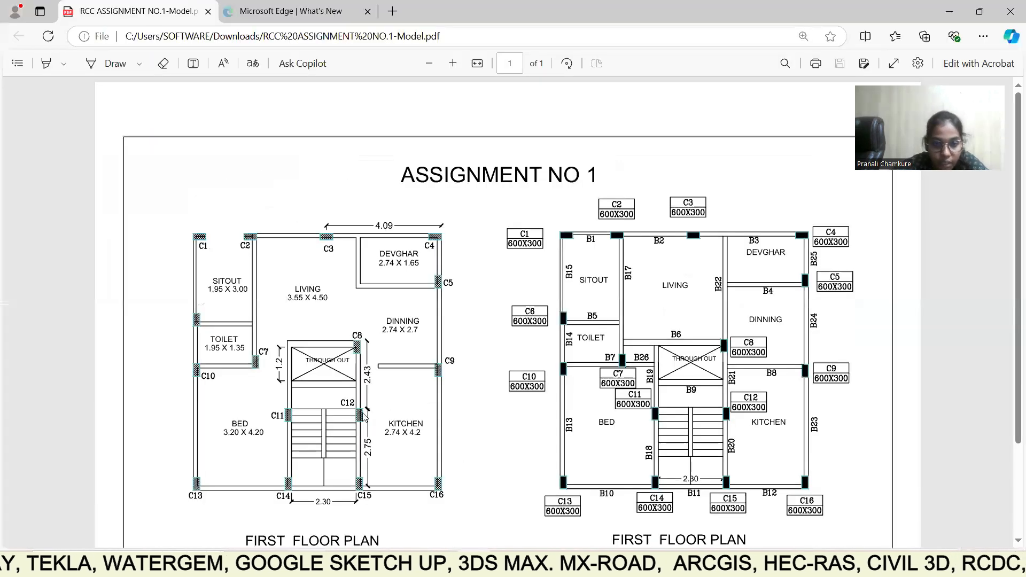
pyautogui.hotkey('alt', 'Tab')
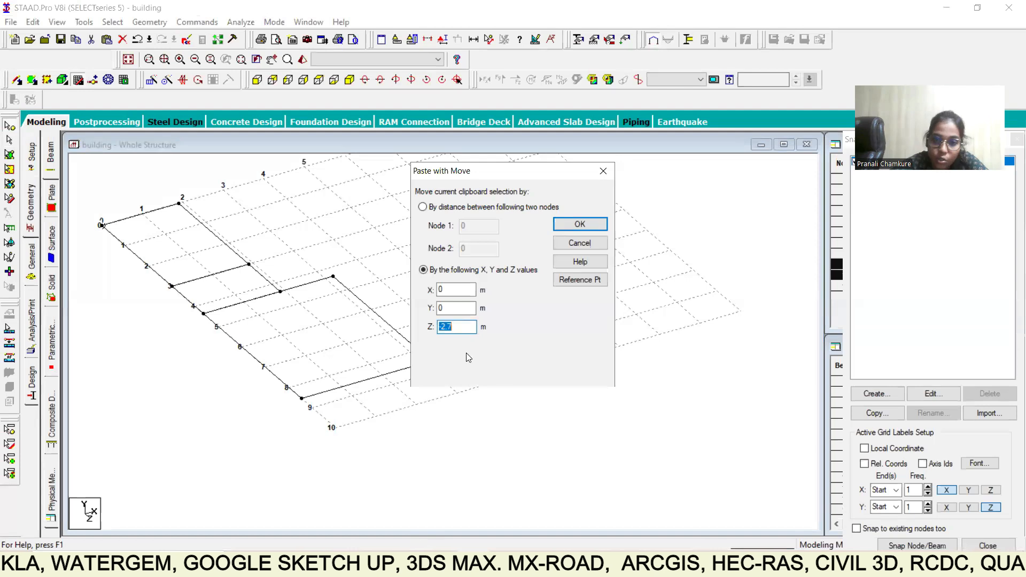
pyautogui.click(461, 327)
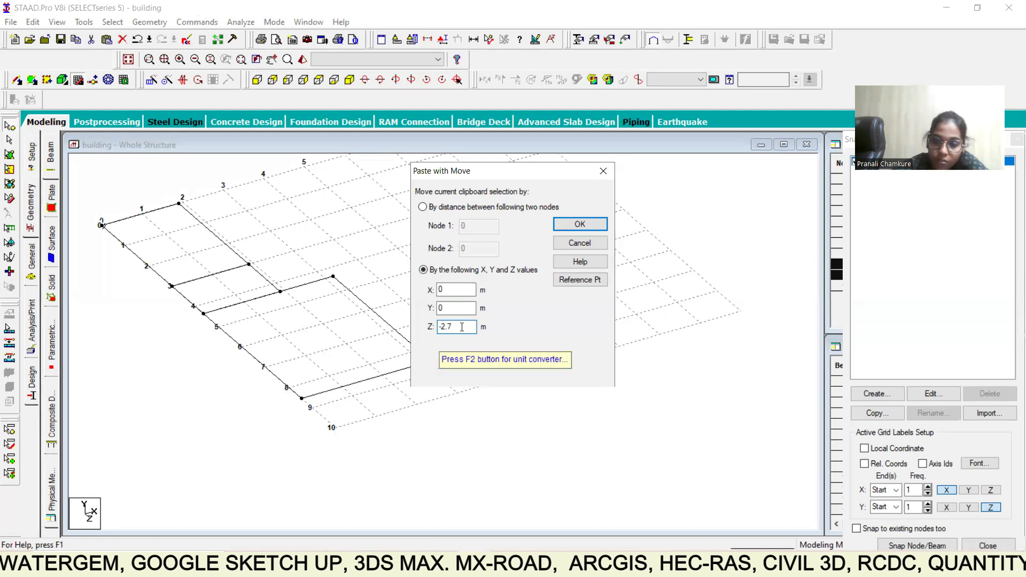
pyautogui.write('5')
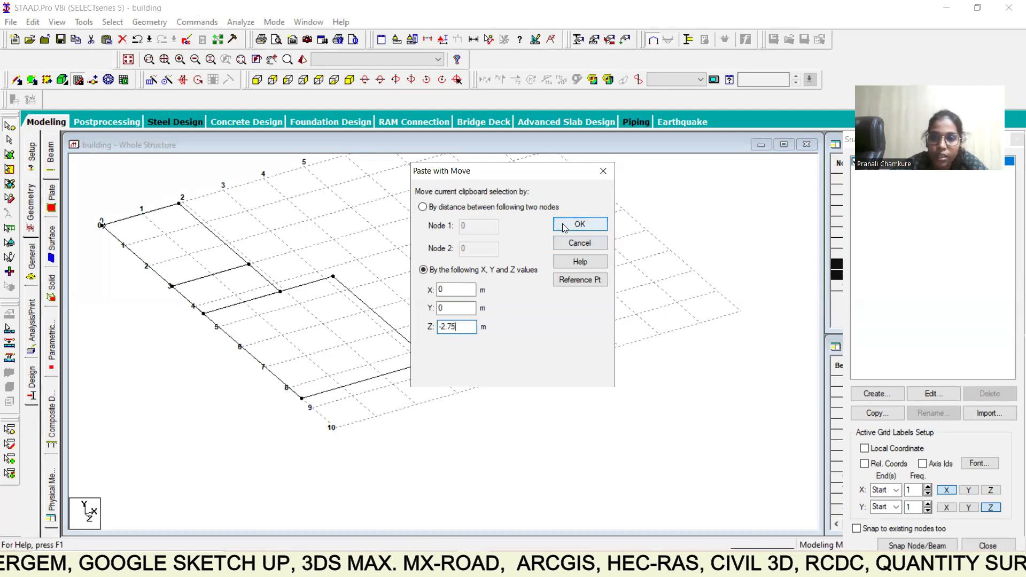
pyautogui.click(574, 224)
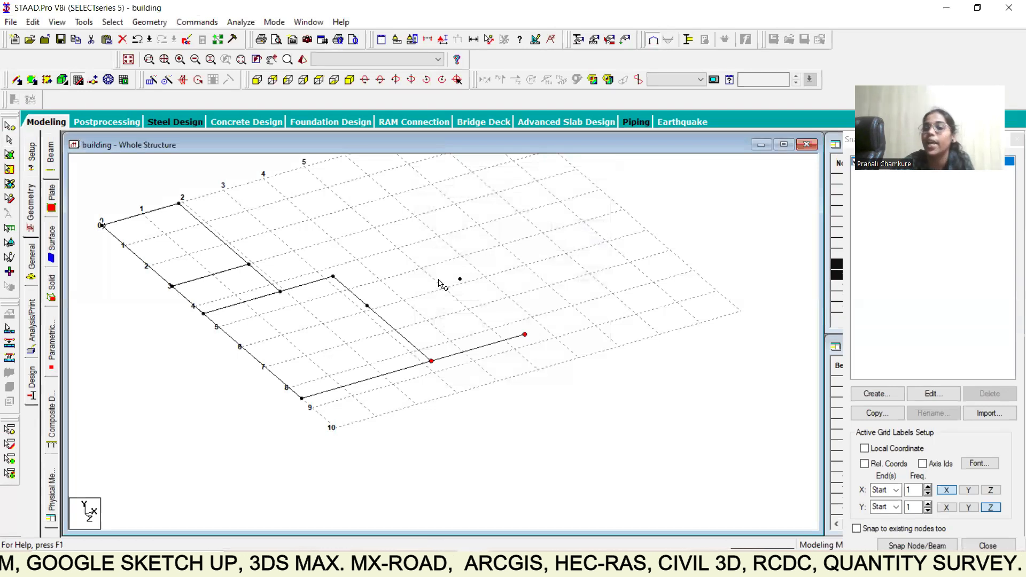
# Draw beams between the two pasted nodes and along the staircase bay's open side to close the bay.
pyautogui.click(16, 80)
pyautogui.moveTo(367, 306); pyautogui.dragTo(459, 278)
pyautogui.moveTo(525, 335); pyautogui.dragTo(460, 278)
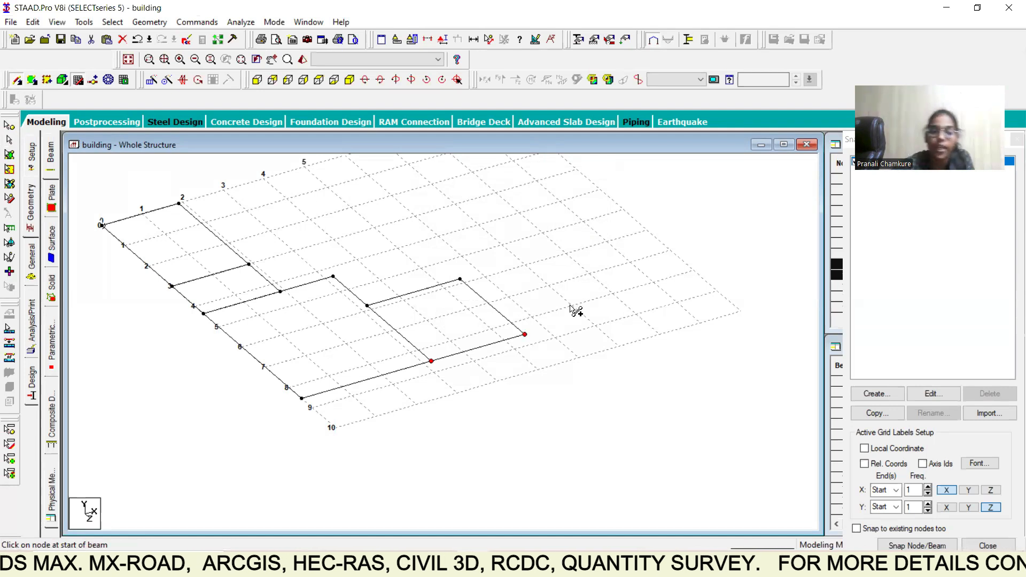
# Check the distance between columns C12 and C8 in the floor plan, then copy the staircase bay's inner corner node at C12.
pyautogui.hotkey('alt', 'Tab')
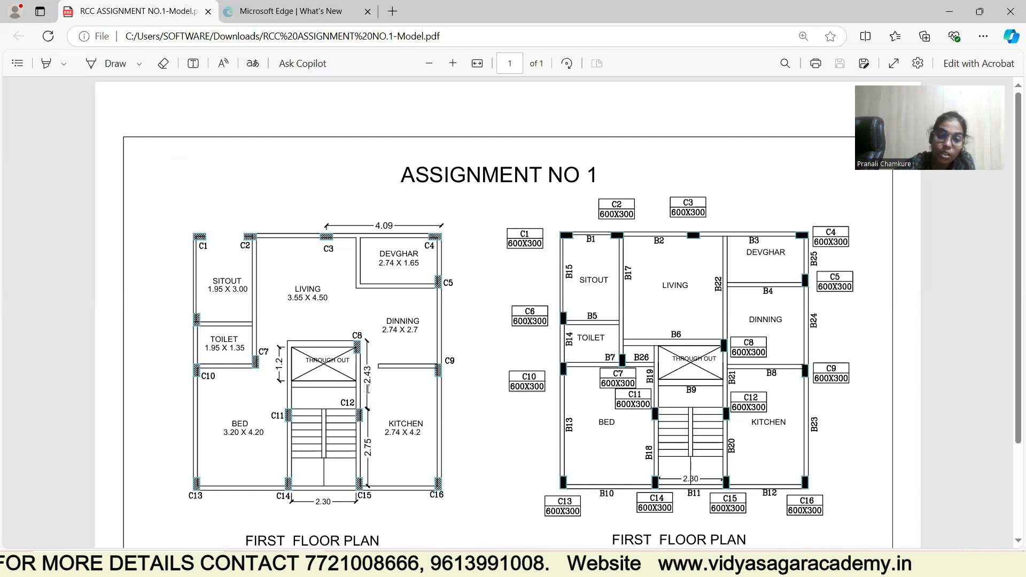
pyautogui.moveTo(308, 563)
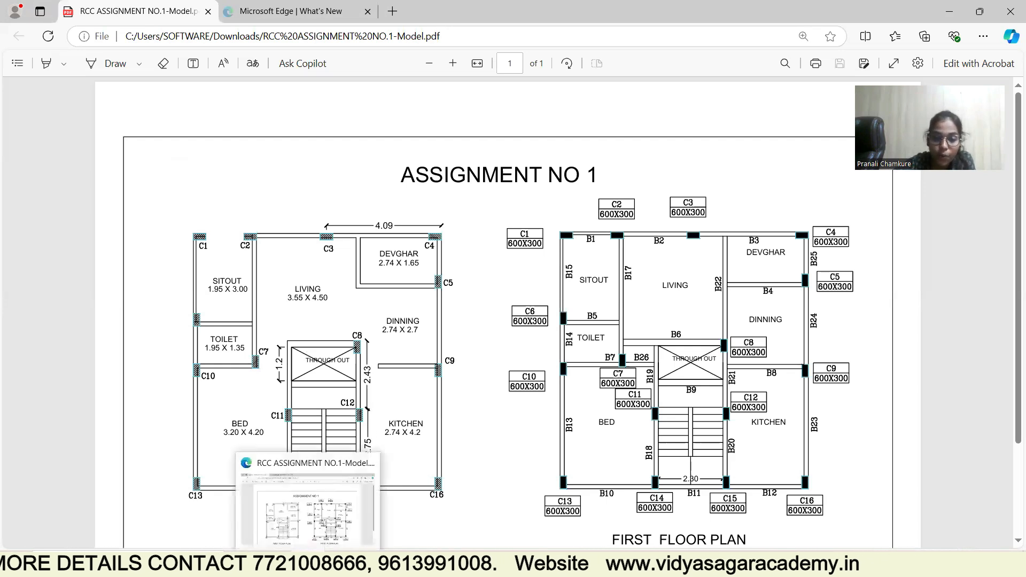
pyautogui.click(480, 563)
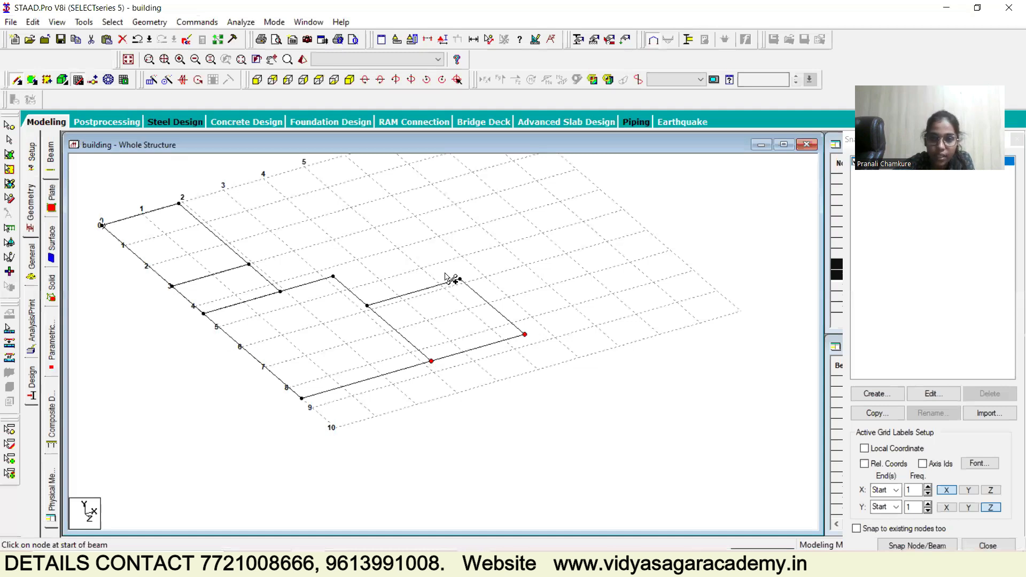
pyautogui.click(9, 126)
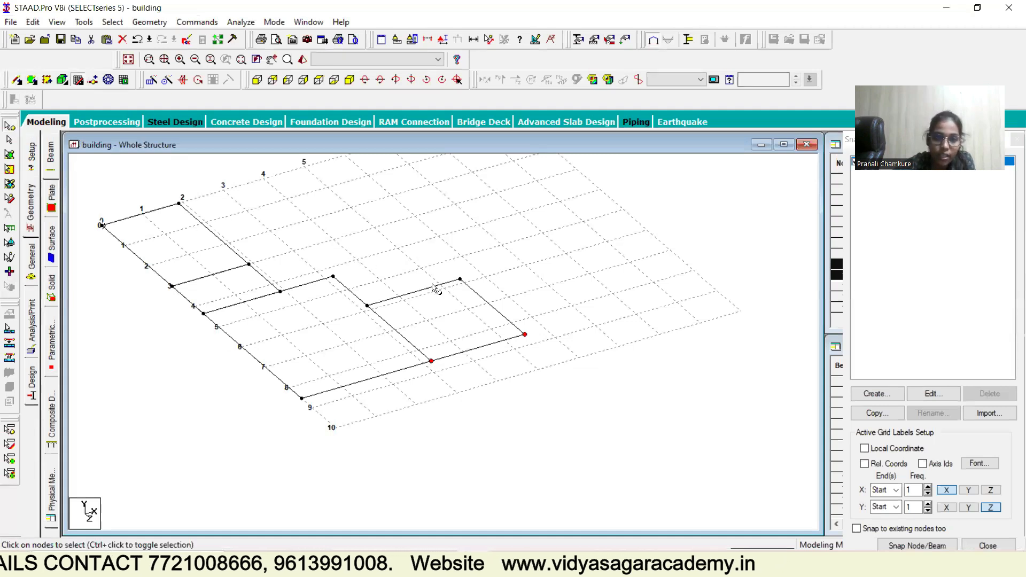
pyautogui.click(460, 279)
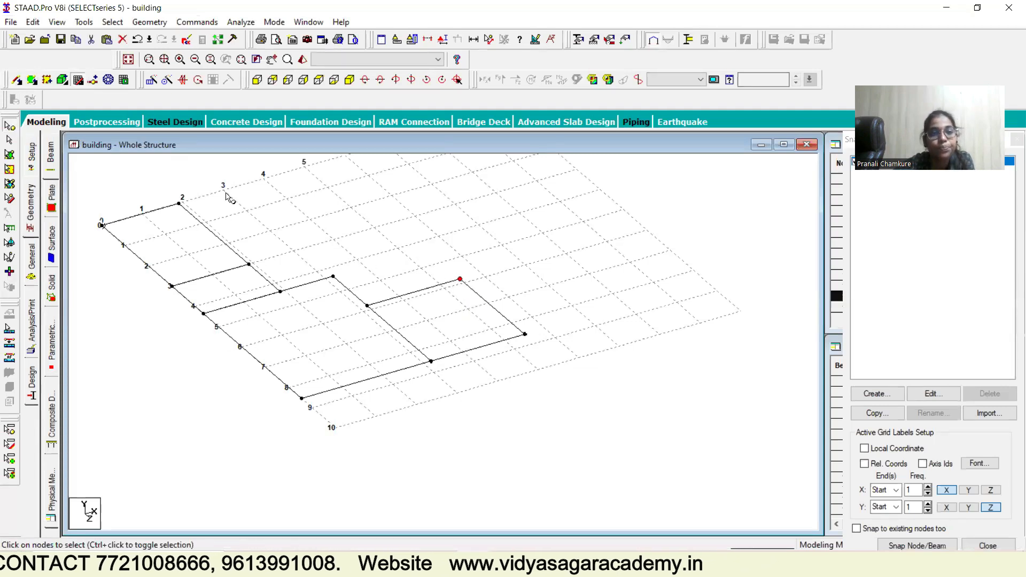
pyautogui.rightClick(350, 221)
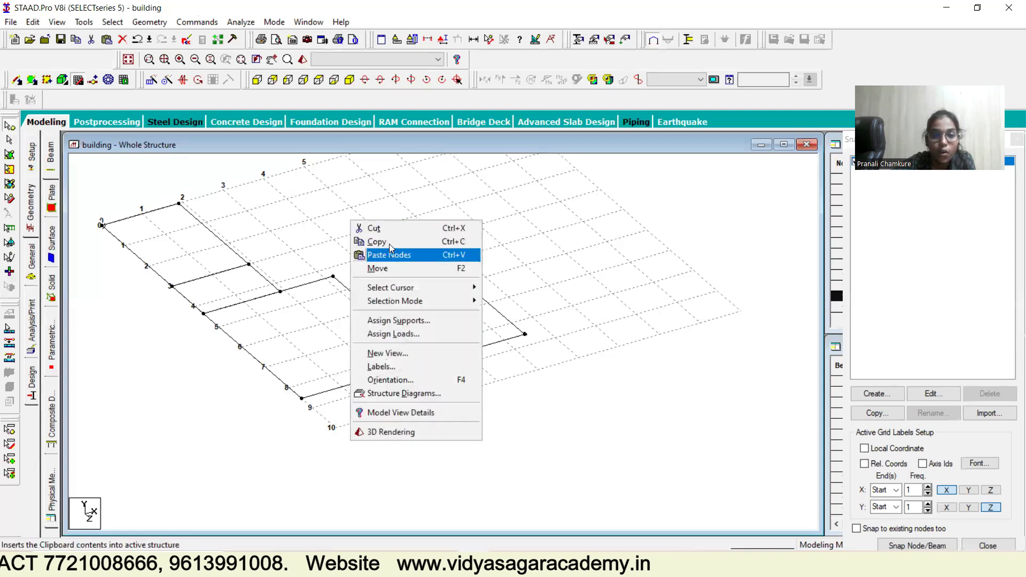
pyautogui.click(389, 243)
# Paste the copied node with a -2.43 m move in Z to place column C8's node, rechecking the distance in the floor plan.
pyautogui.rightClick(391, 228)
pyautogui.click(427, 262)
pyautogui.press('Tab')
pyautogui.press('Tab')
pyautogui.write('2')
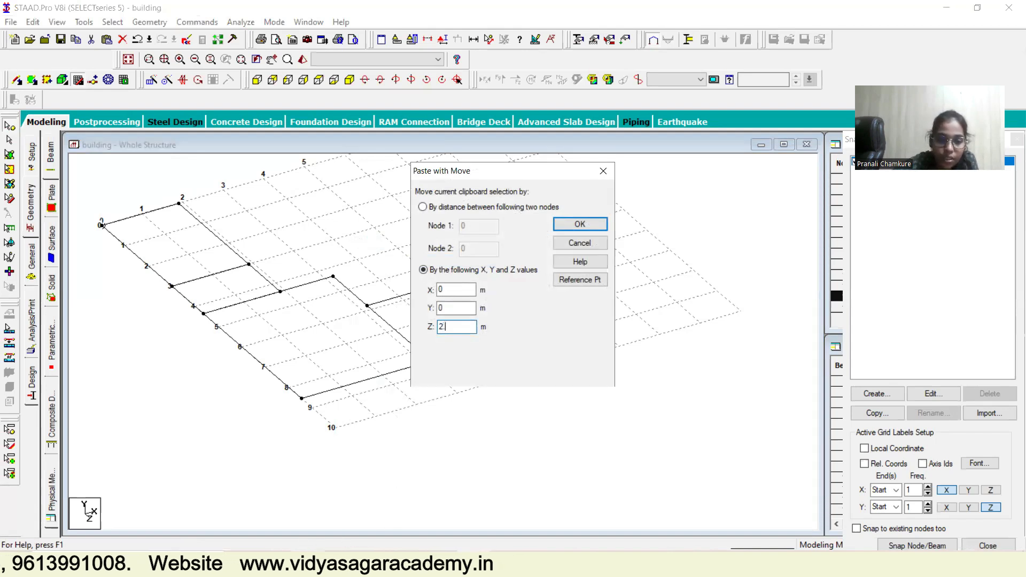
pyautogui.hotkey('alt', 'Tab')
pyautogui.hotkey('alt', 'Tab')
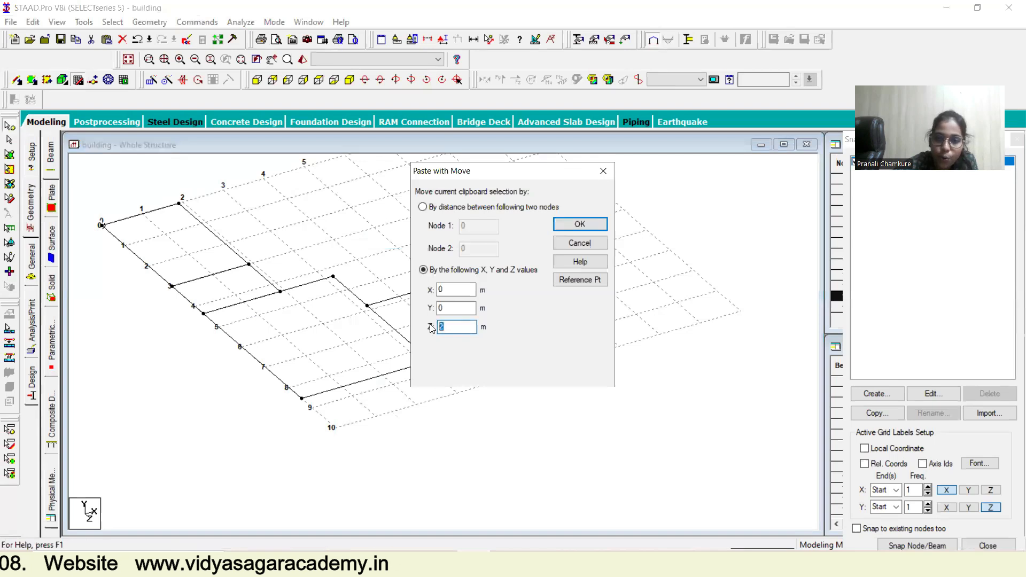
pyautogui.write('.43')
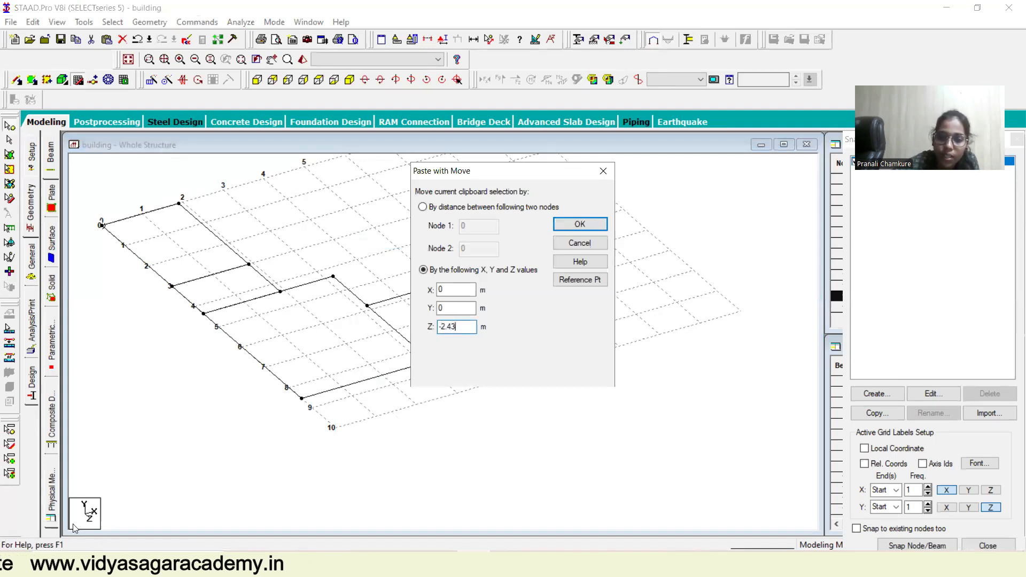
pyautogui.click(579, 223)
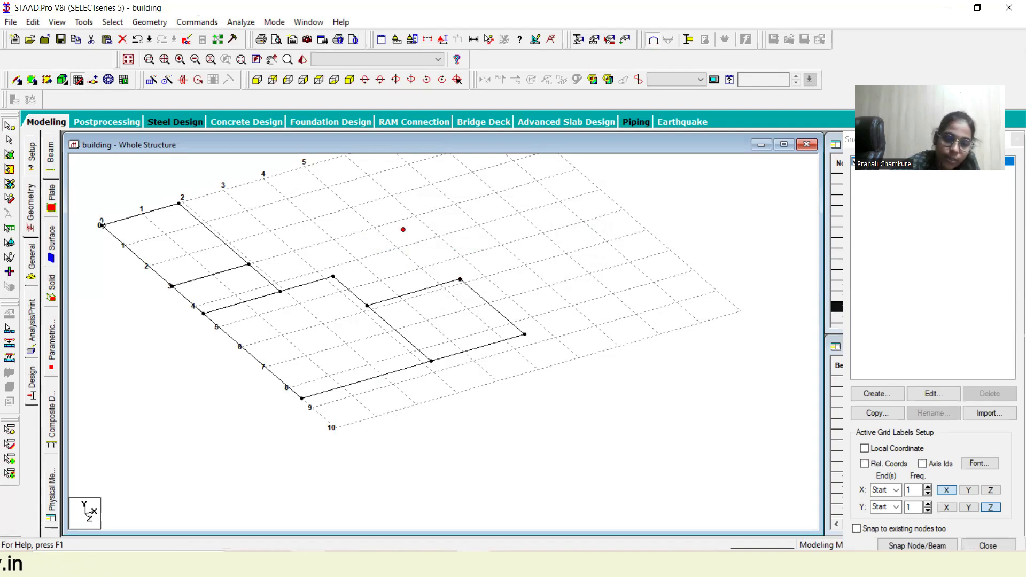
# Check the staircase bay's width in the floor plan, then copy column C8's node and paste it with a -2.3 m move in X.
pyautogui.click(307, 564)
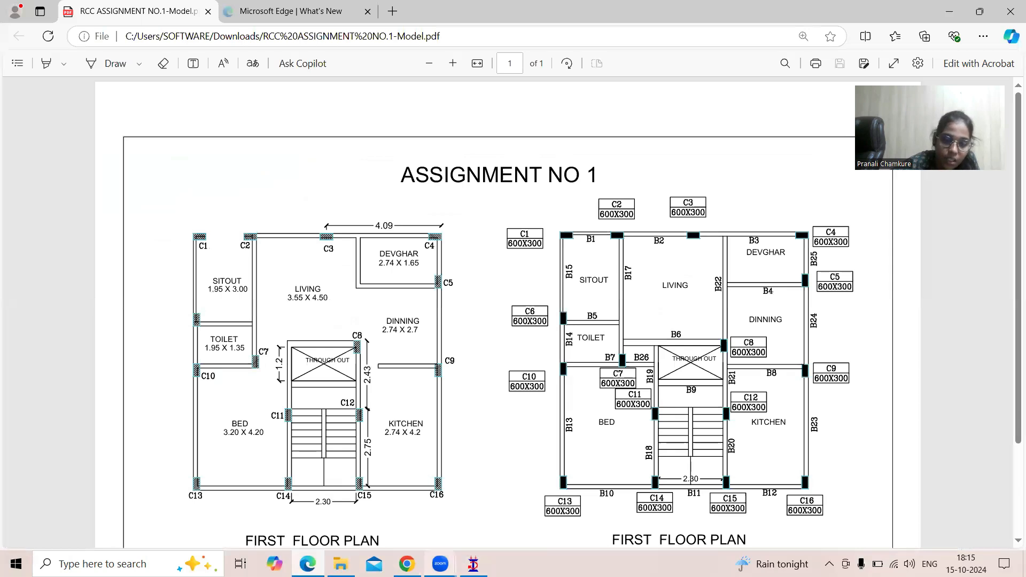
pyautogui.moveTo(473, 564)
pyautogui.click(475, 507)
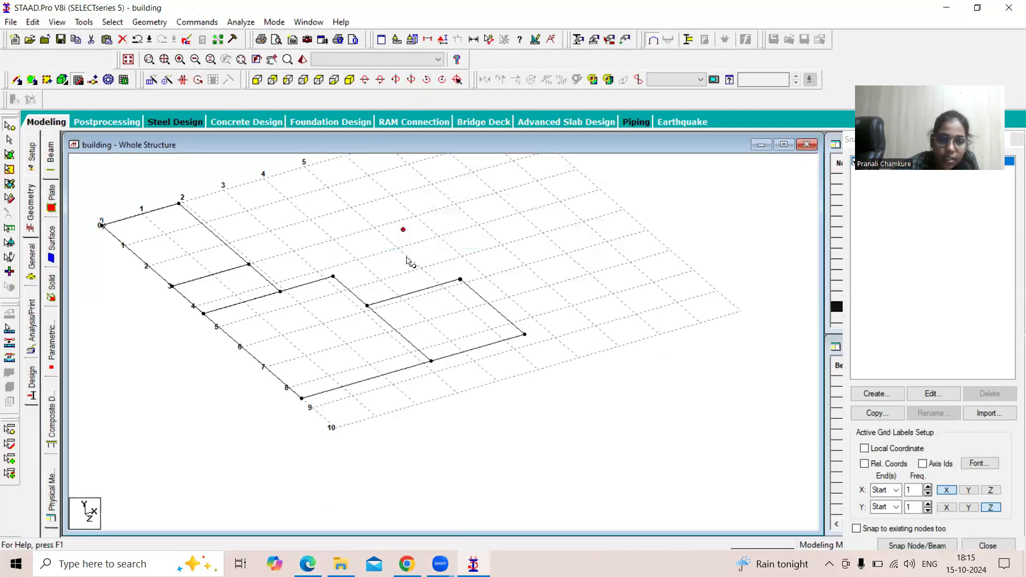
pyautogui.rightClick(351, 227)
pyautogui.click(376, 246)
pyautogui.rightClick(417, 215)
pyautogui.click(430, 246)
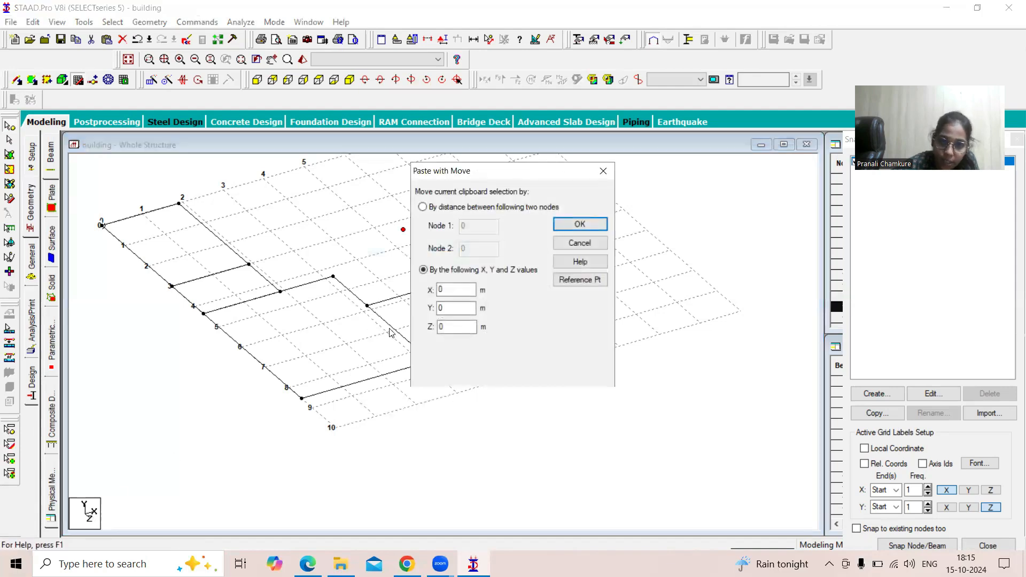
pyautogui.doubleClick(448, 289)
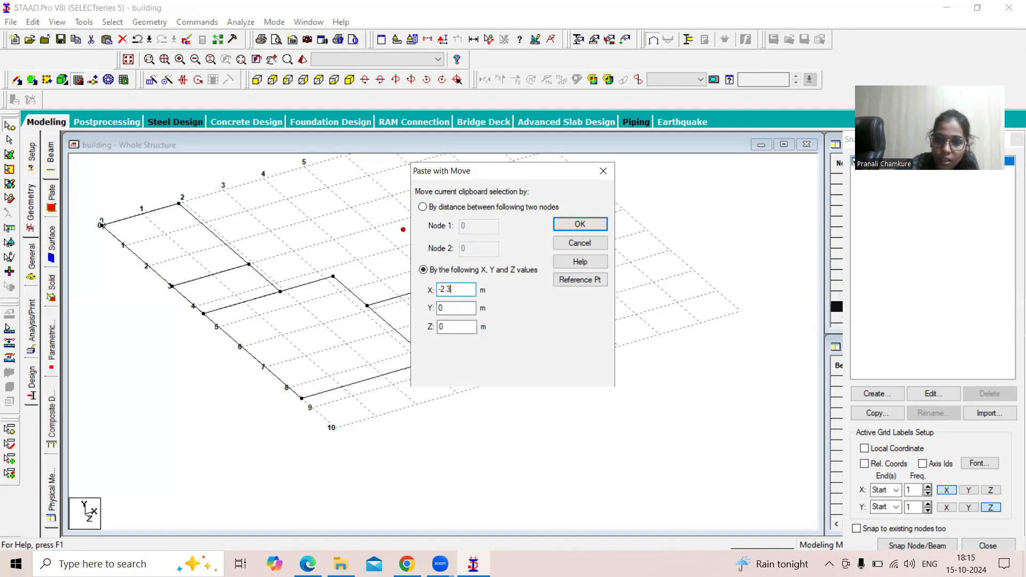
pyautogui.click(580, 224)
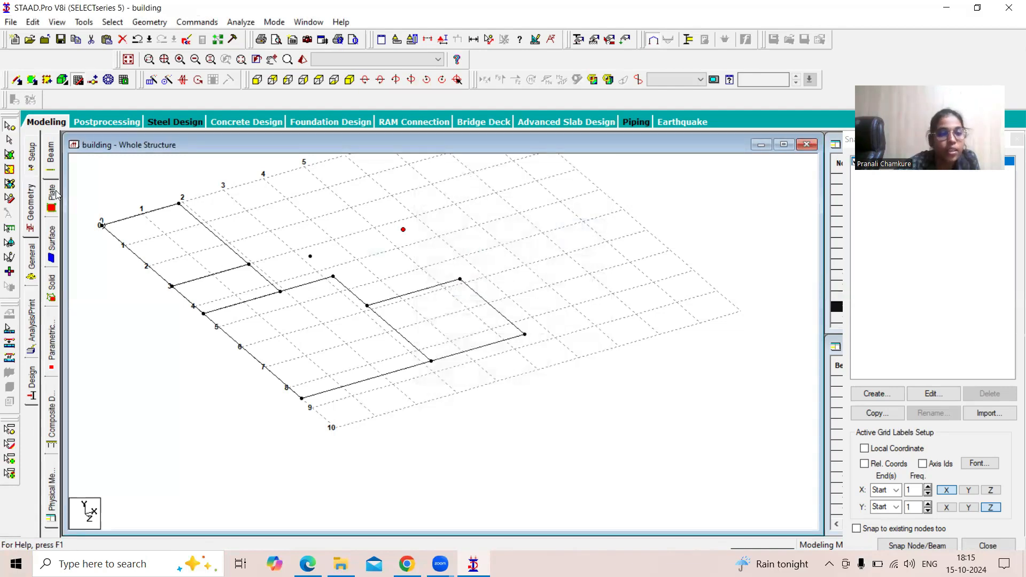
# Draw beams from C8 to C12, from C8 to the pasted node, and from the pasted node down to the staircase bay's side beam.
pyautogui.click(16, 79)
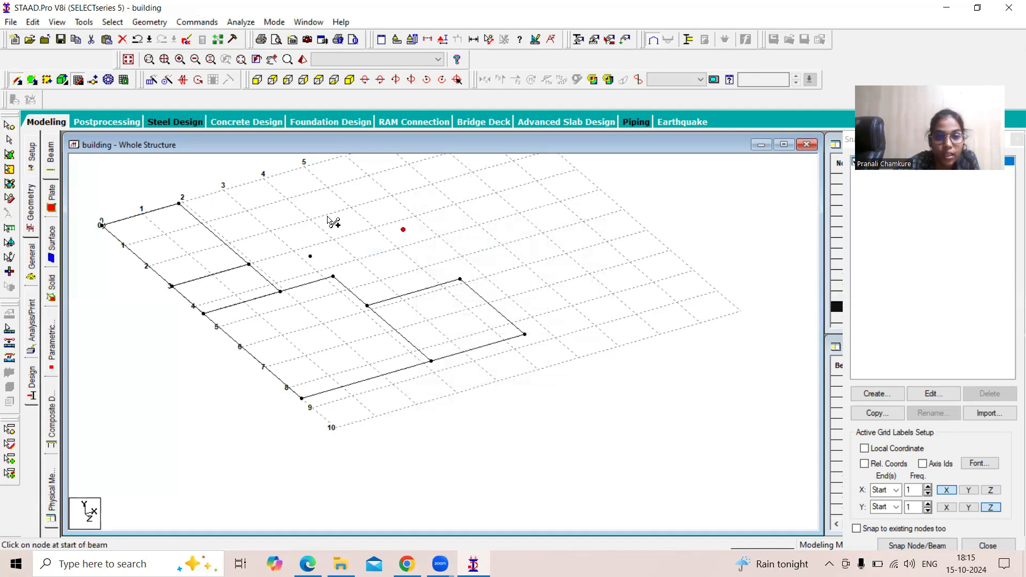
pyautogui.click(403, 229)
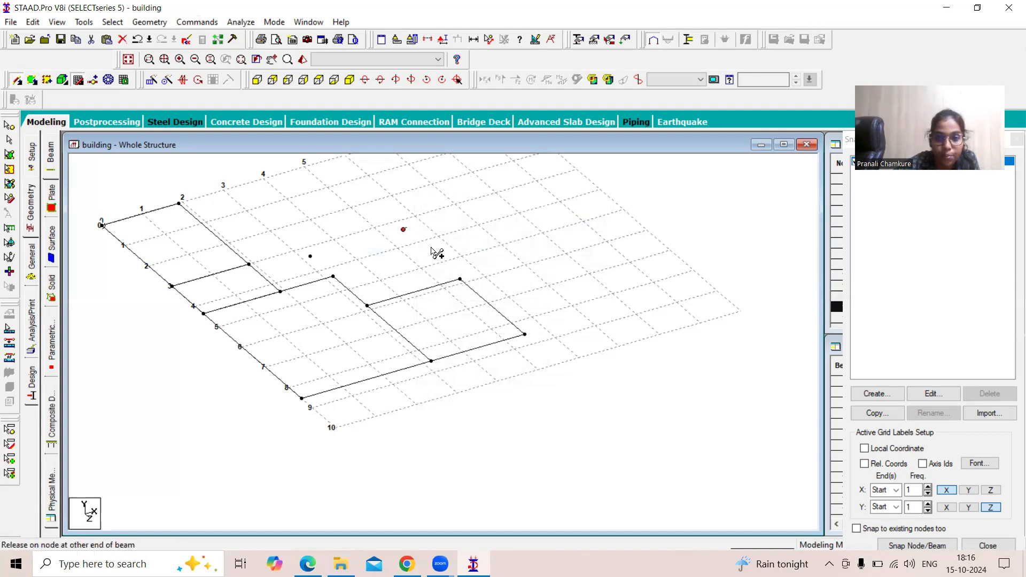
pyautogui.click(460, 277)
pyautogui.click(310, 256)
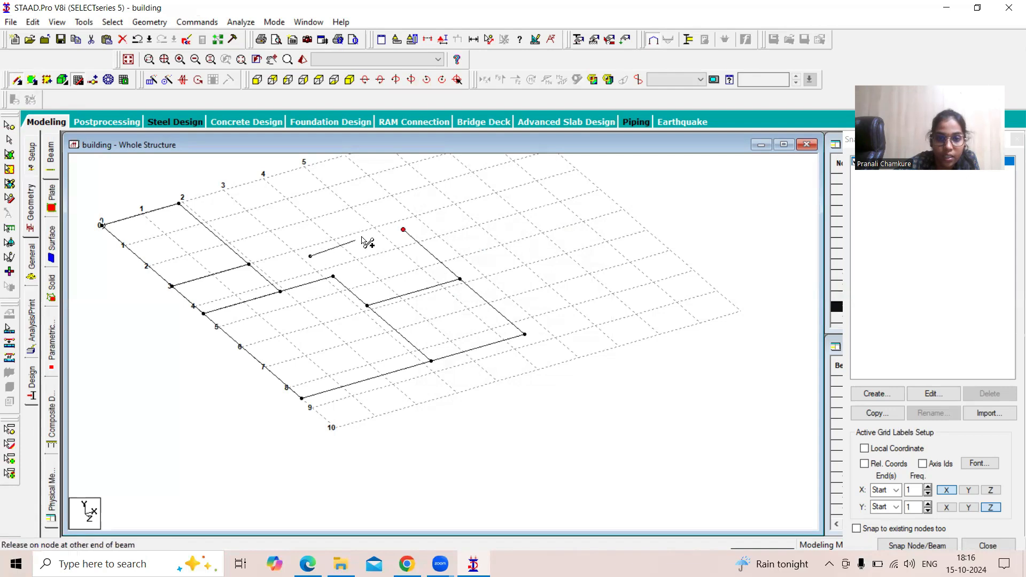
pyautogui.click(403, 230)
pyautogui.moveTo(311, 256); pyautogui.dragTo(333, 276)
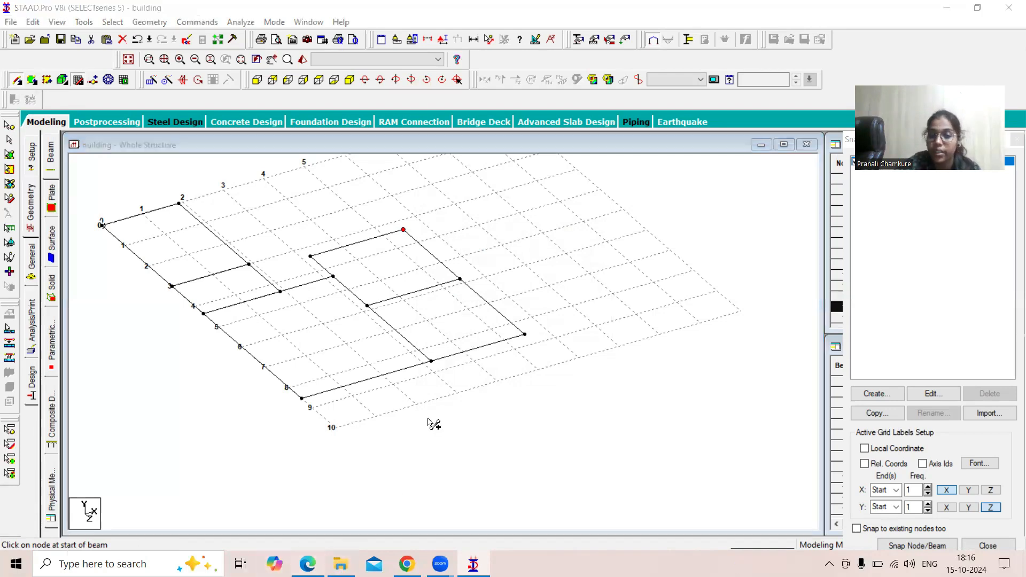
# Check the kitchen's width in the floor plan and repeat column C15's node 2.74 m in X with Translational Repeat to place C16.
pyautogui.click(307, 564)
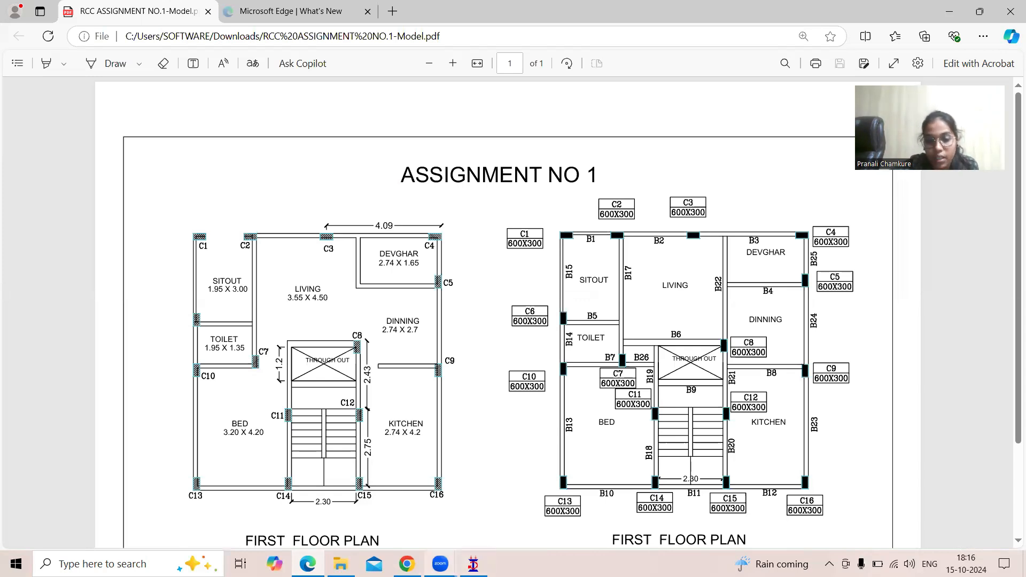
pyautogui.click(473, 563)
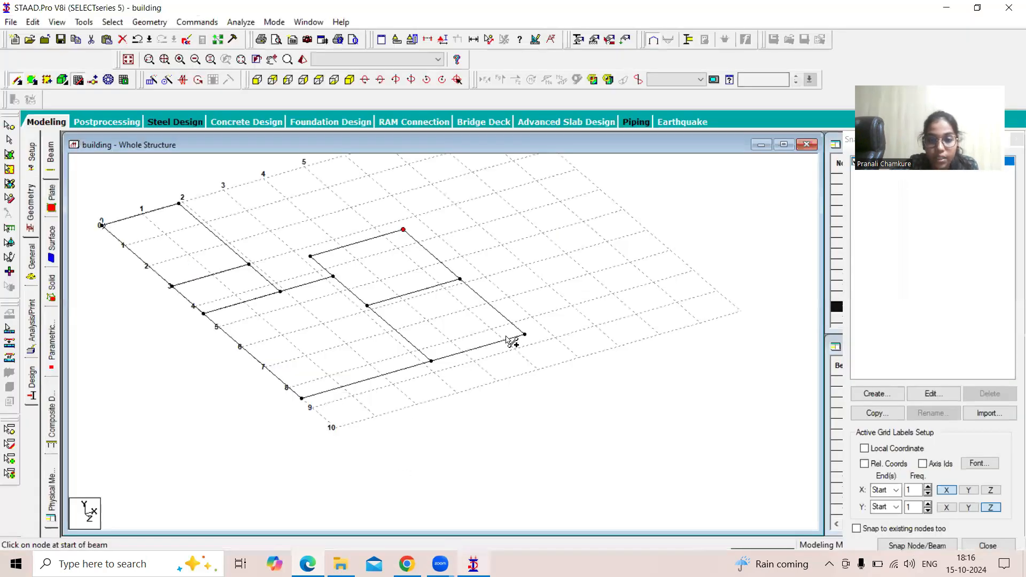
pyautogui.moveTo(526, 333); pyautogui.dragTo(174, 164)
pyautogui.press('Escape')
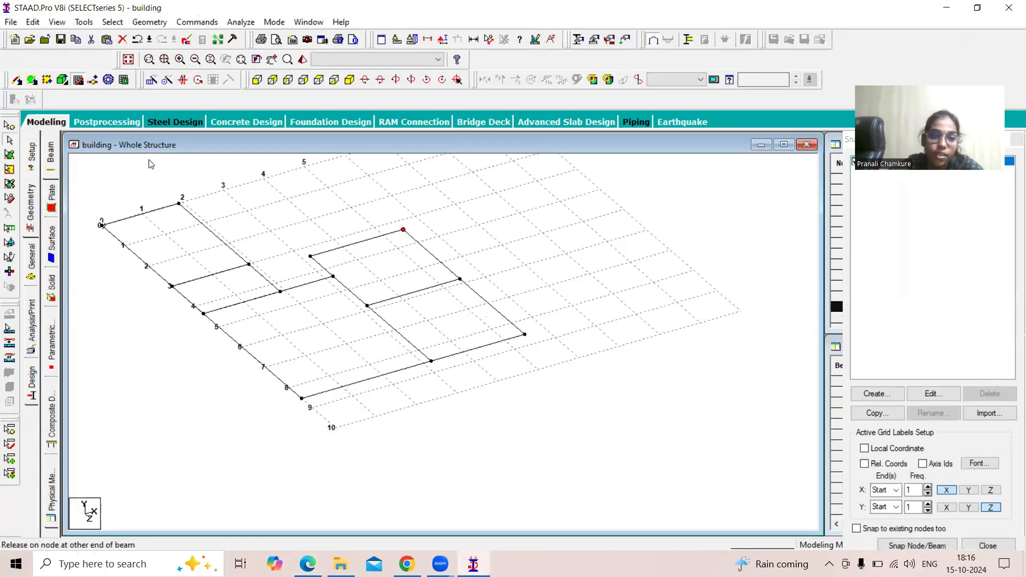
pyautogui.click(8, 127)
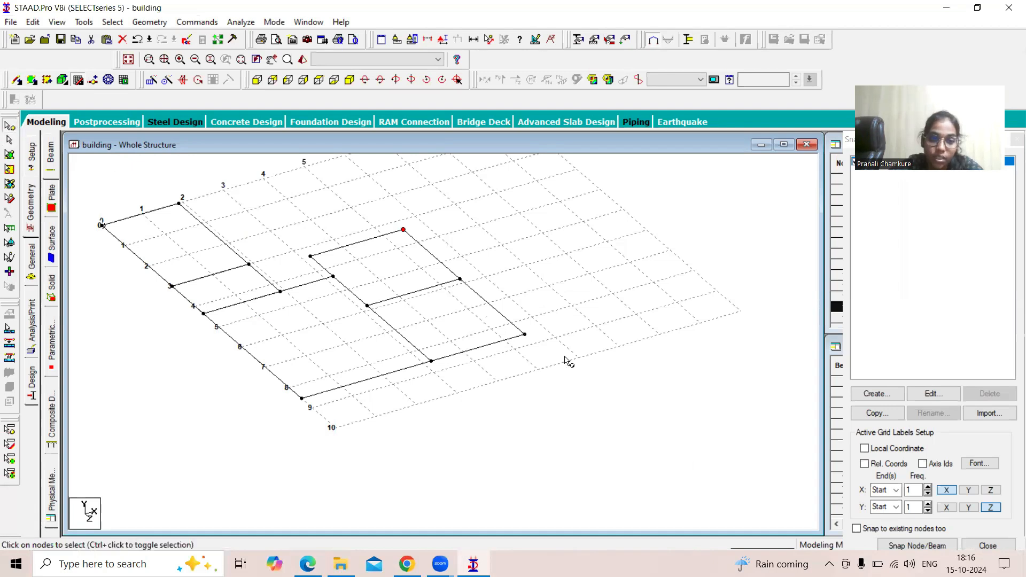
pyautogui.click(525, 334)
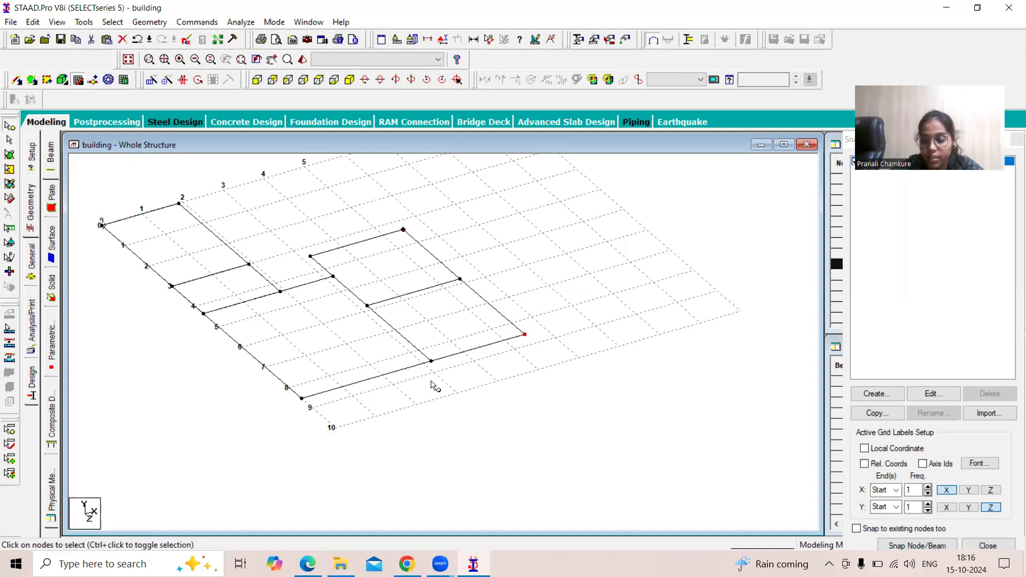
pyautogui.click(151, 80)
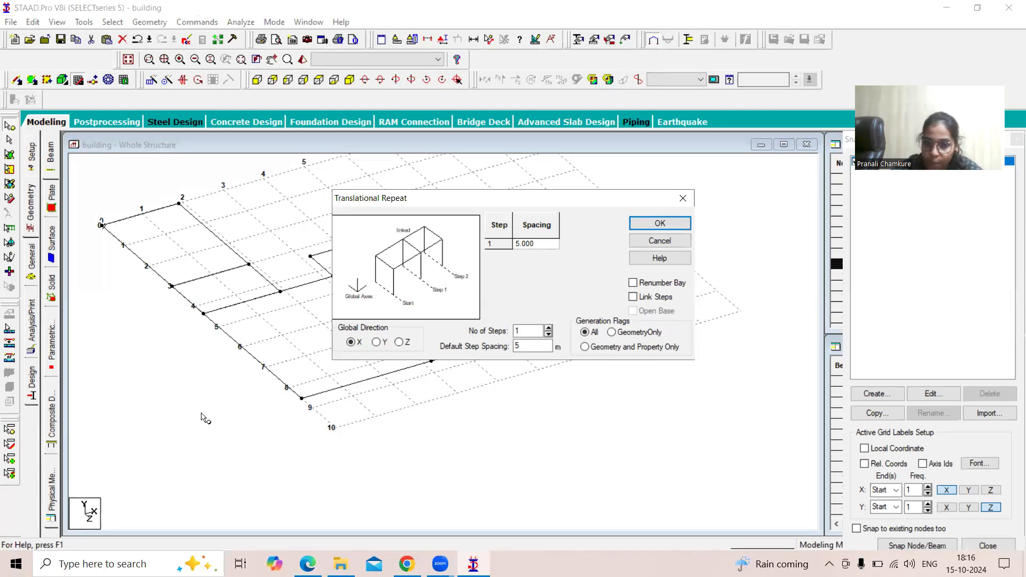
pyautogui.doubleClick(535, 346)
pyautogui.write('2.74')
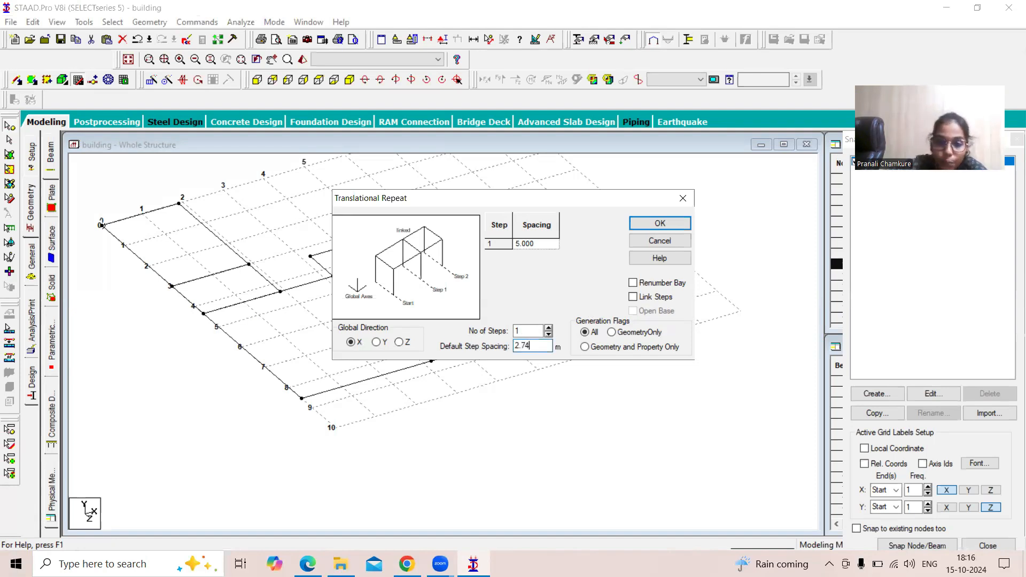
pyautogui.click(660, 223)
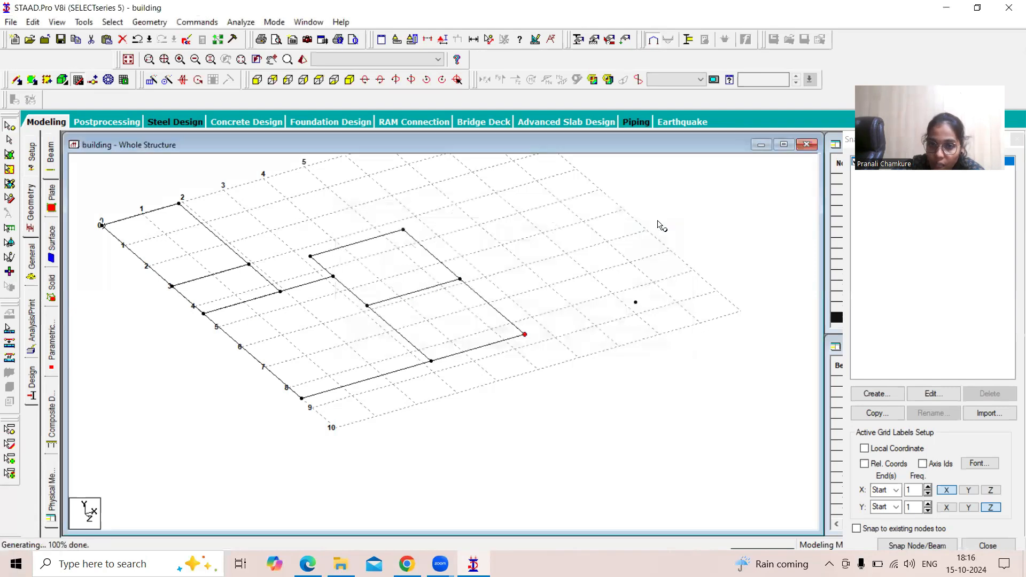
# Repeat column C16's node -4.20 m in Z with Translational Repeat to place column C9's node.
pyautogui.click(635, 302)
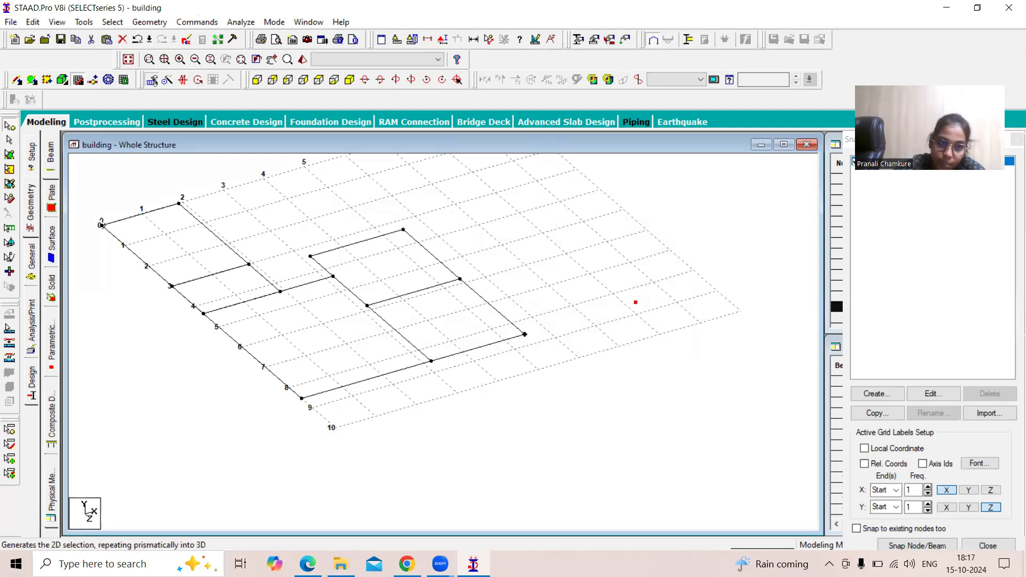
pyautogui.click(152, 80)
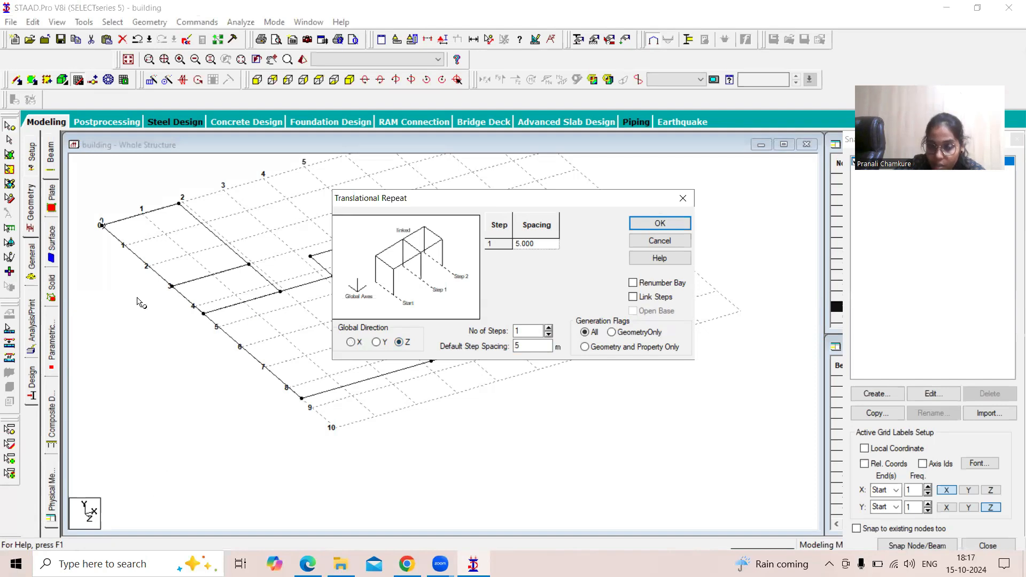
pyautogui.moveTo(528, 346); pyautogui.dragTo(479, 349)
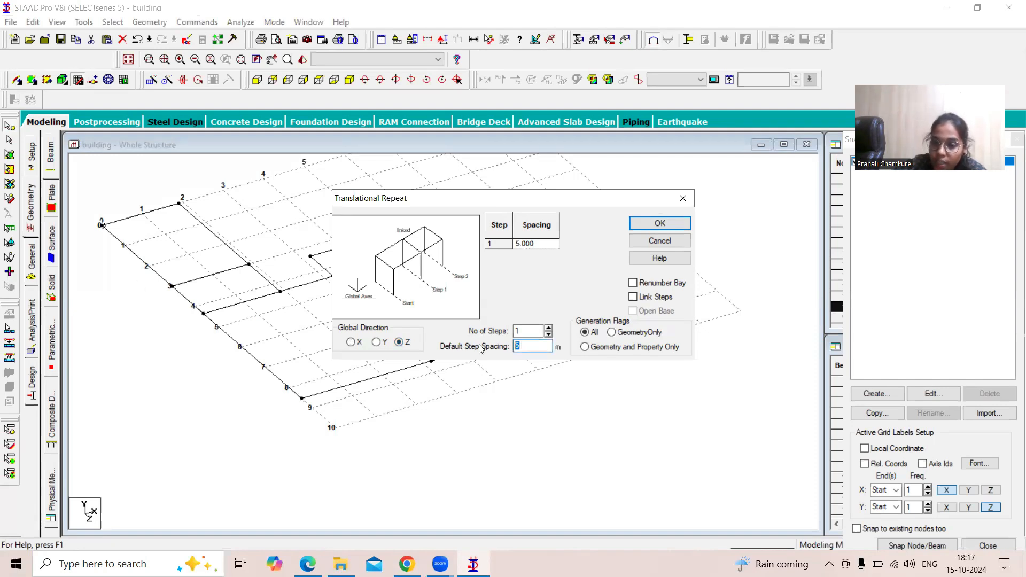
pyautogui.write('-4.20')
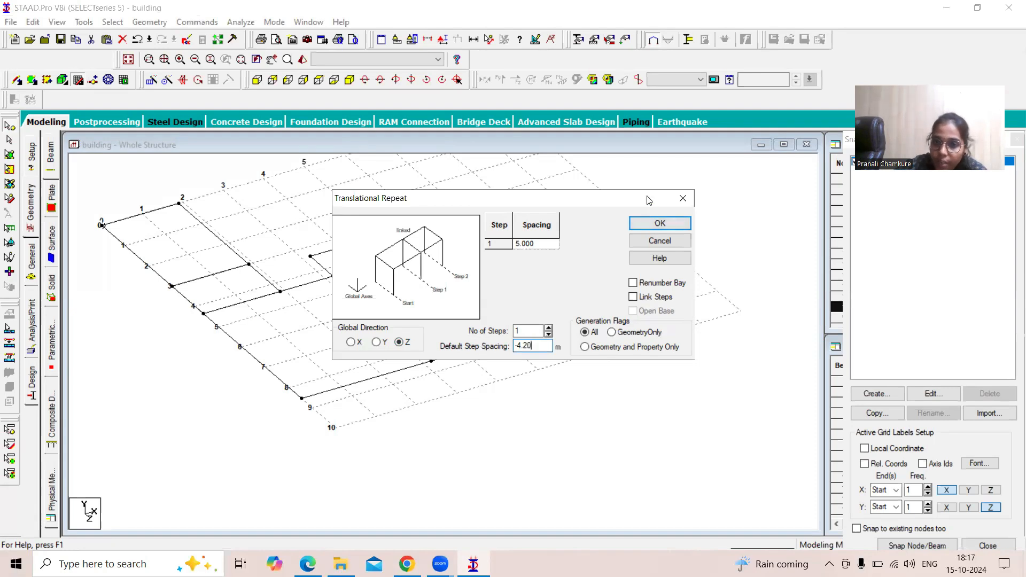
pyautogui.click(659, 223)
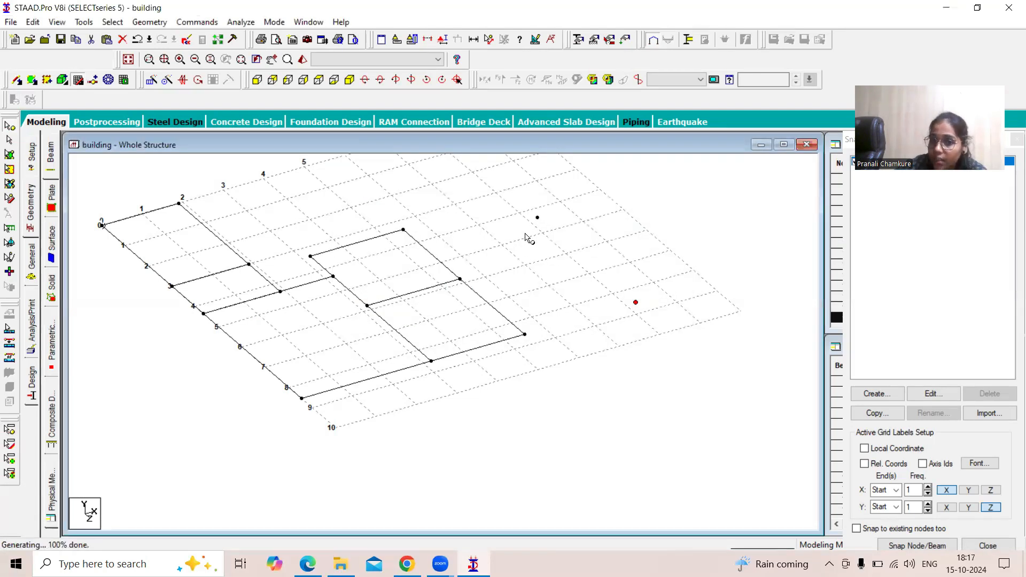
# Copy column C9's node and paste it with a -2.74 m move in X onto the line between C8 and C12.
pyautogui.click(537, 218)
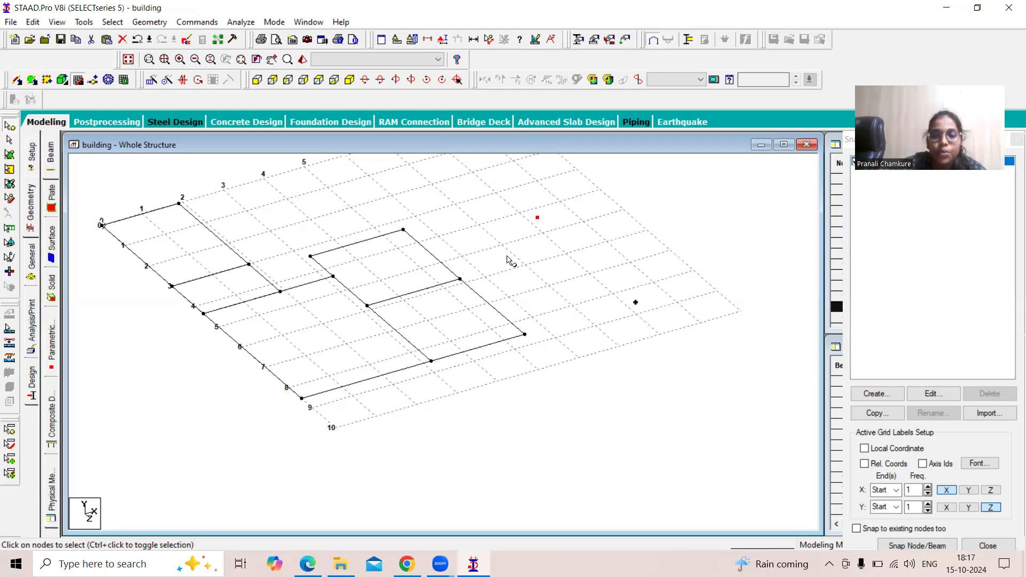
pyautogui.rightClick(466, 200)
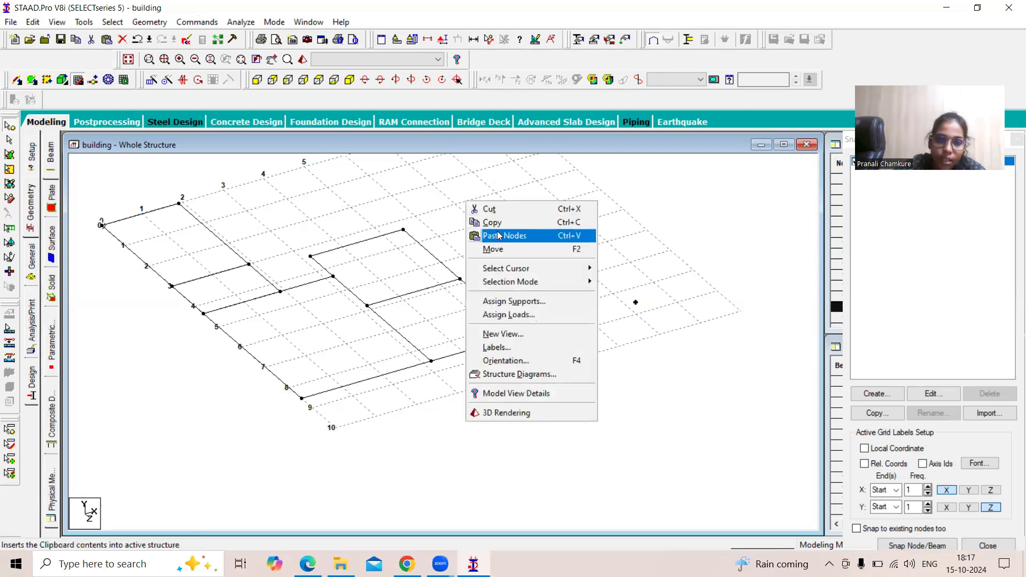
pyautogui.click(497, 222)
pyautogui.rightClick(490, 212)
pyautogui.click(517, 240)
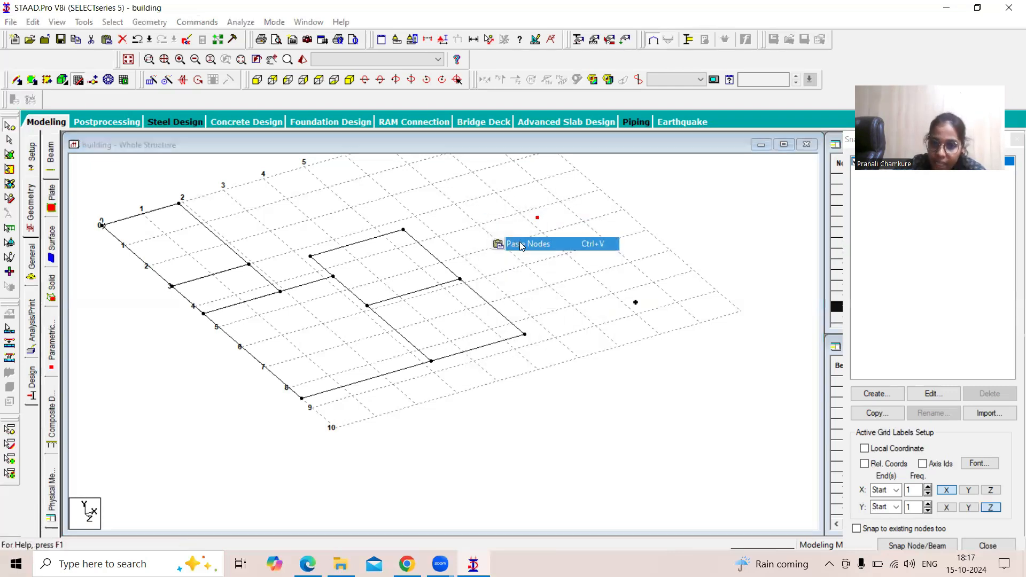
pyautogui.doubleClick(453, 288)
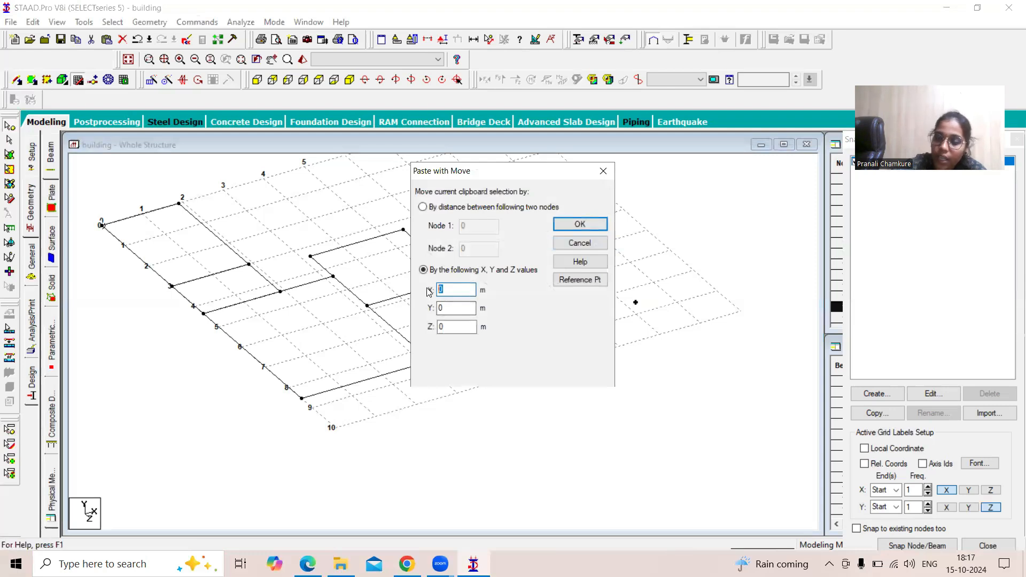
pyautogui.write('-2.74')
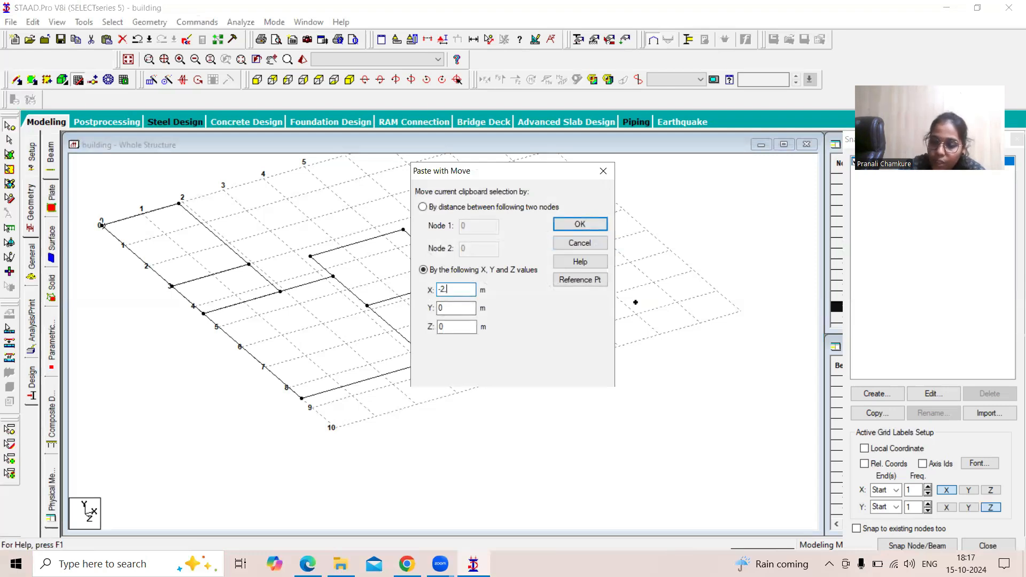
pyautogui.click(580, 224)
# Draw beams C15 to C16, C16 to C9, and C9 to the pasted node to close the kitchen bay, declining the auto save.
pyautogui.click(17, 80)
pyautogui.moveTo(525, 336); pyautogui.dragTo(636, 303)
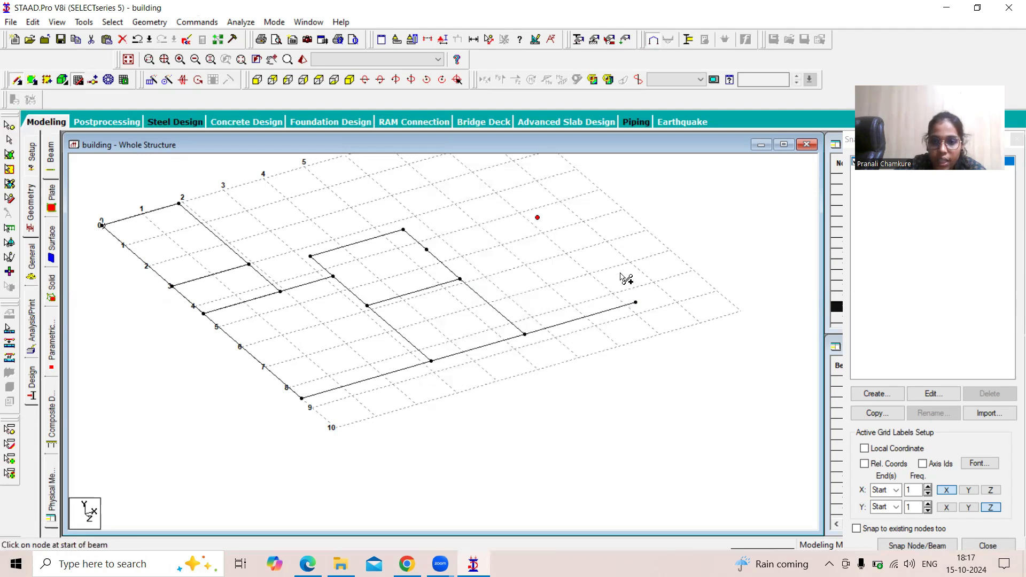
pyautogui.moveTo(537, 217); pyautogui.dragTo(636, 303)
pyautogui.moveTo(427, 249); pyautogui.dragTo(538, 219)
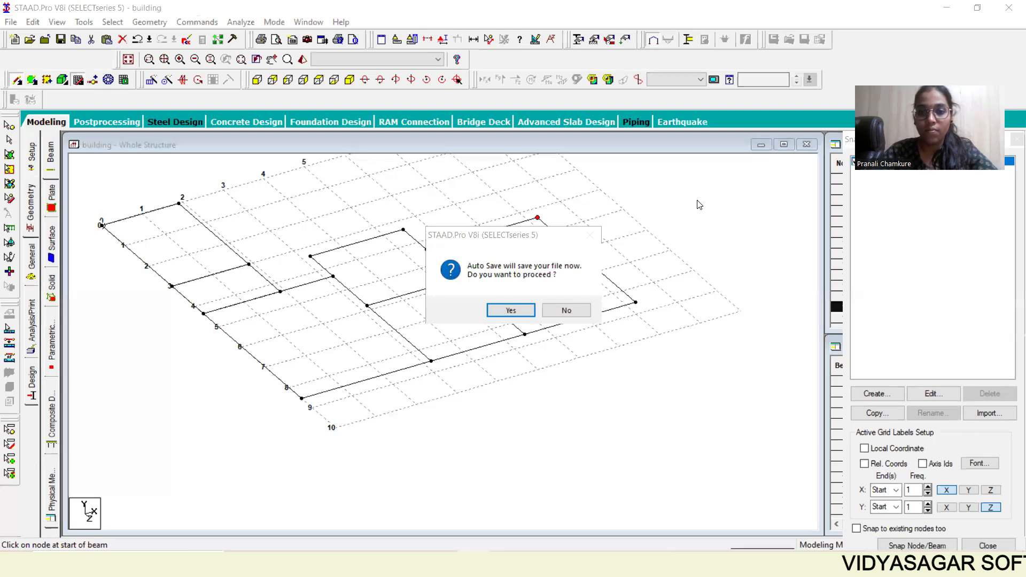
pyautogui.click(560, 312)
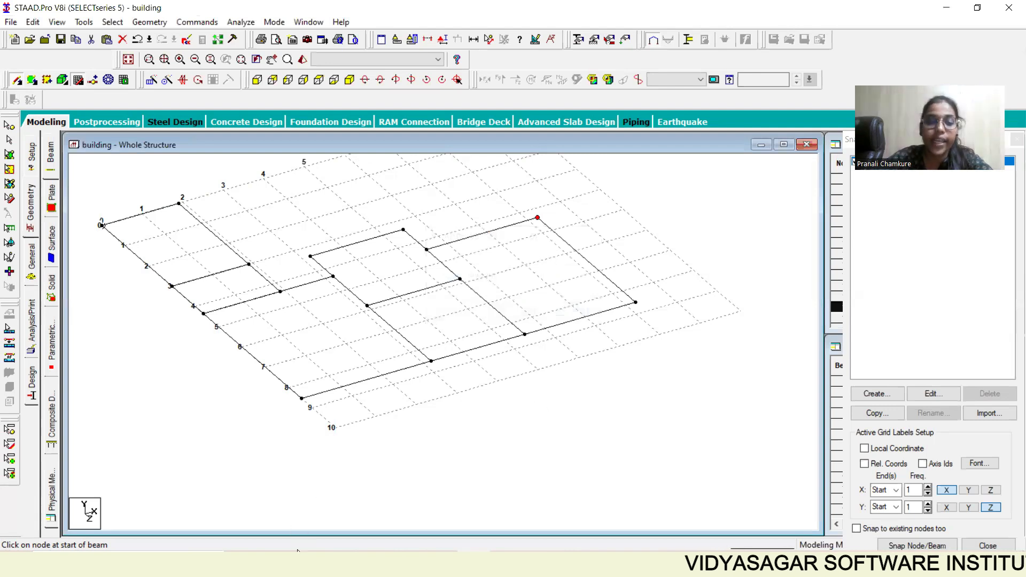
# Check the dining room's depth in the floor plan, then copy column C9's node and paste it with a -2.7 m move in Z for C5.
pyautogui.moveTo(308, 566)
pyautogui.click(315, 527)
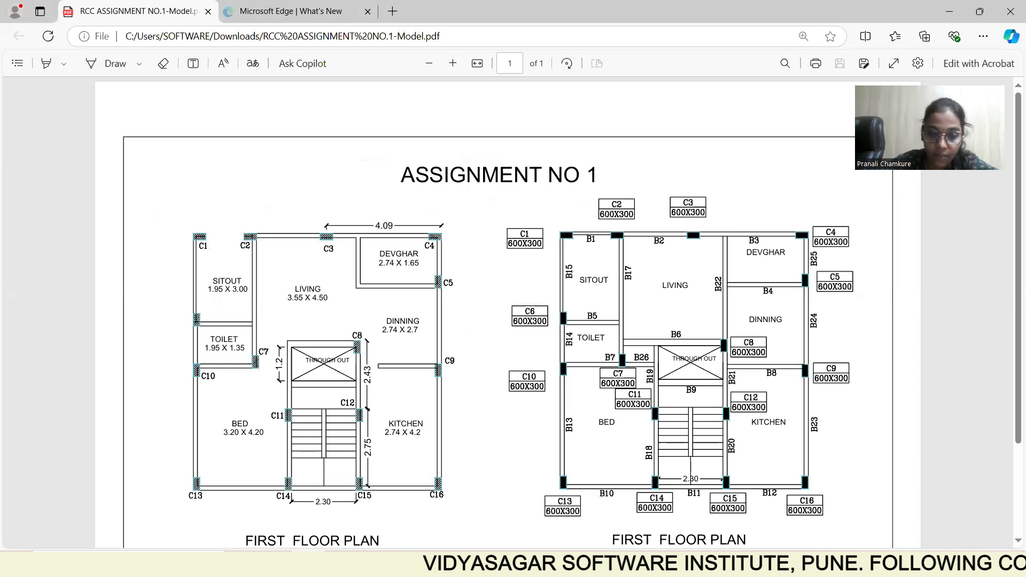
pyautogui.hotkey('alt', 'Tab')
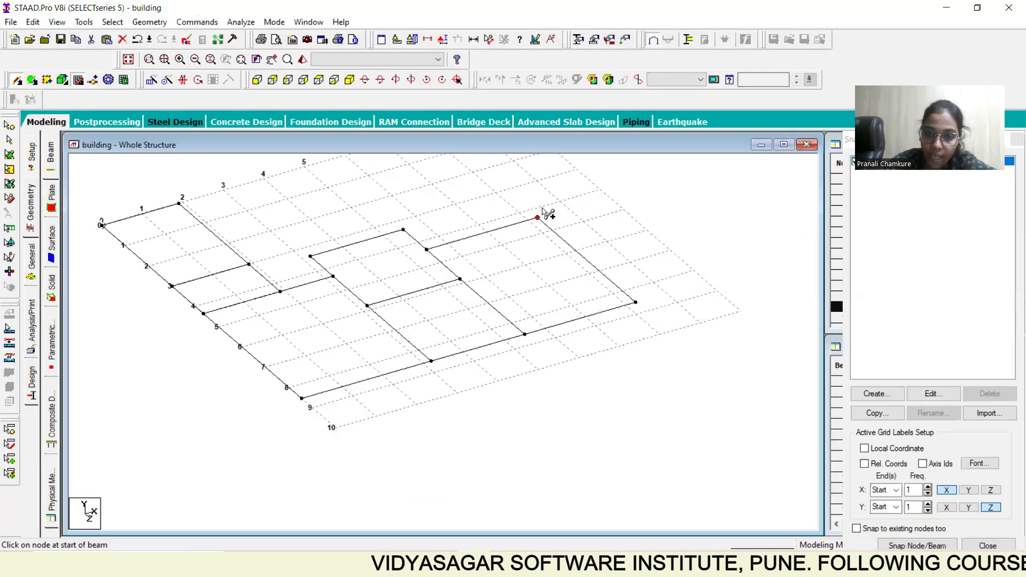
pyautogui.click(9, 125)
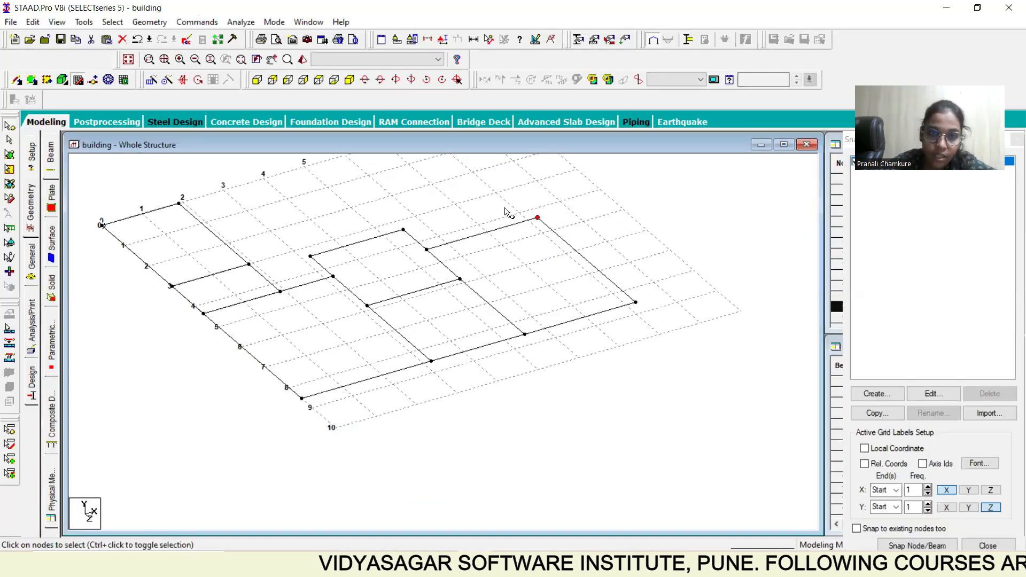
pyautogui.rightClick(456, 203)
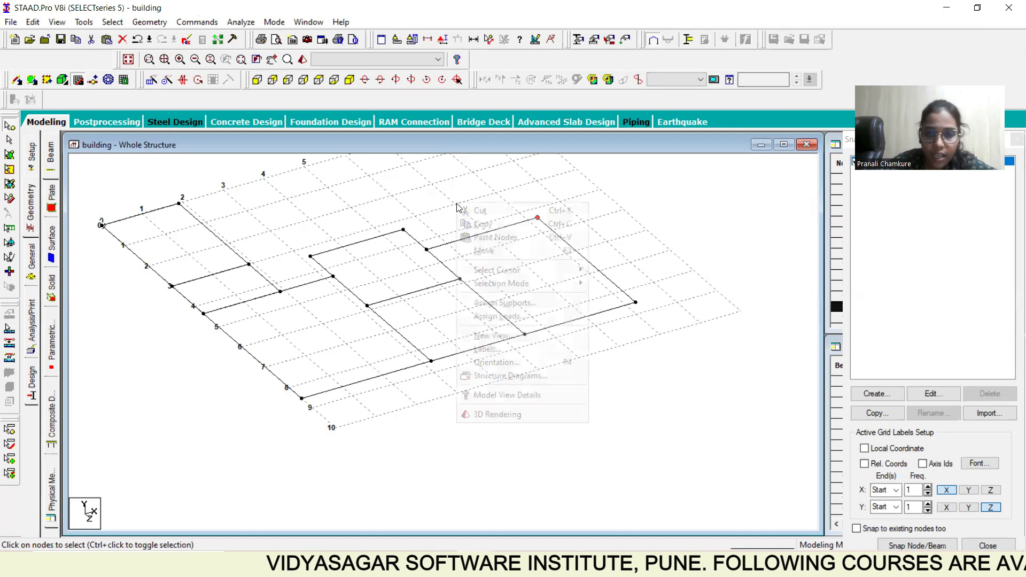
pyautogui.click(487, 222)
pyautogui.rightClick(463, 205)
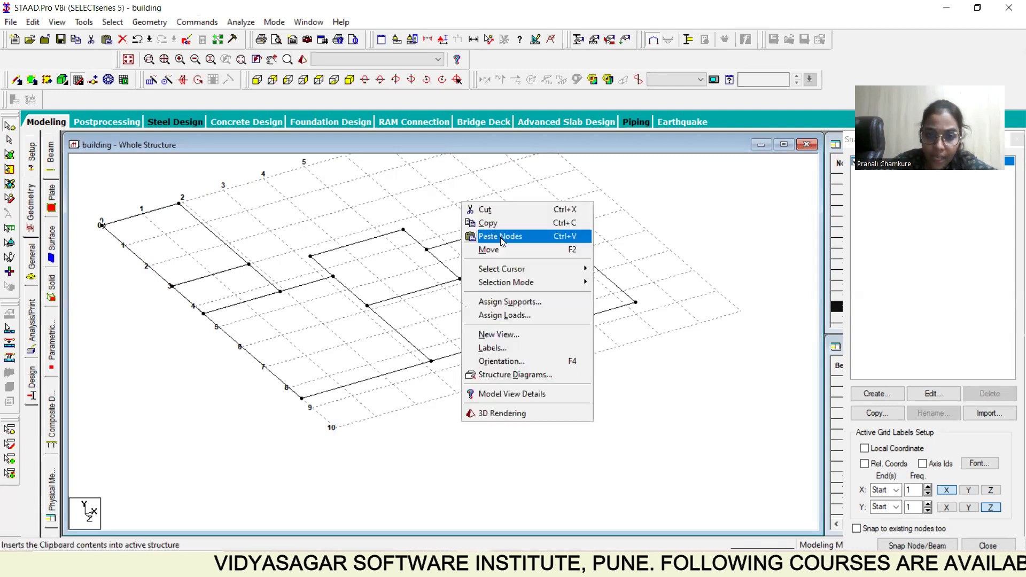
pyautogui.click(500, 237)
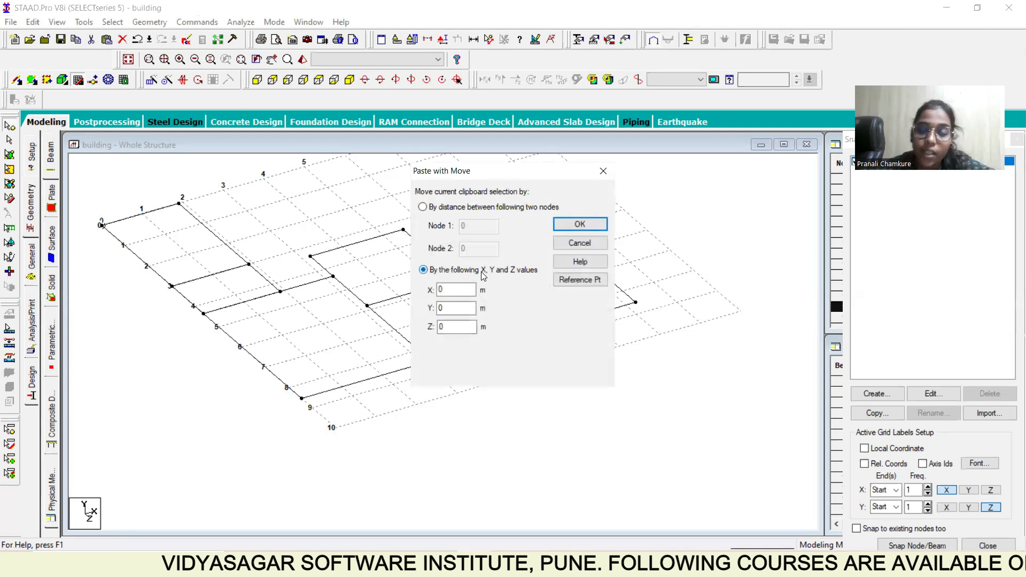
pyautogui.doubleClick(457, 327)
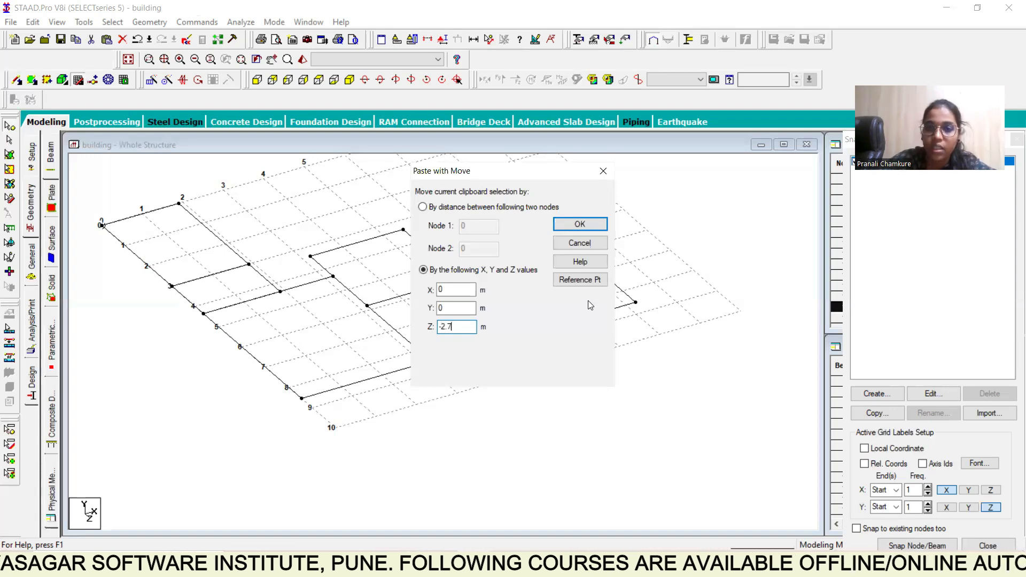
pyautogui.click(579, 224)
# Copy column C5's node and paste it with a -2.74 m move in X to place the dining bay's inner corner node.
pyautogui.moveTo(639, 267); pyautogui.dragTo(639, 338, button='middle')
pyautogui.moveTo(464, 222); pyautogui.dragTo(485, 239)
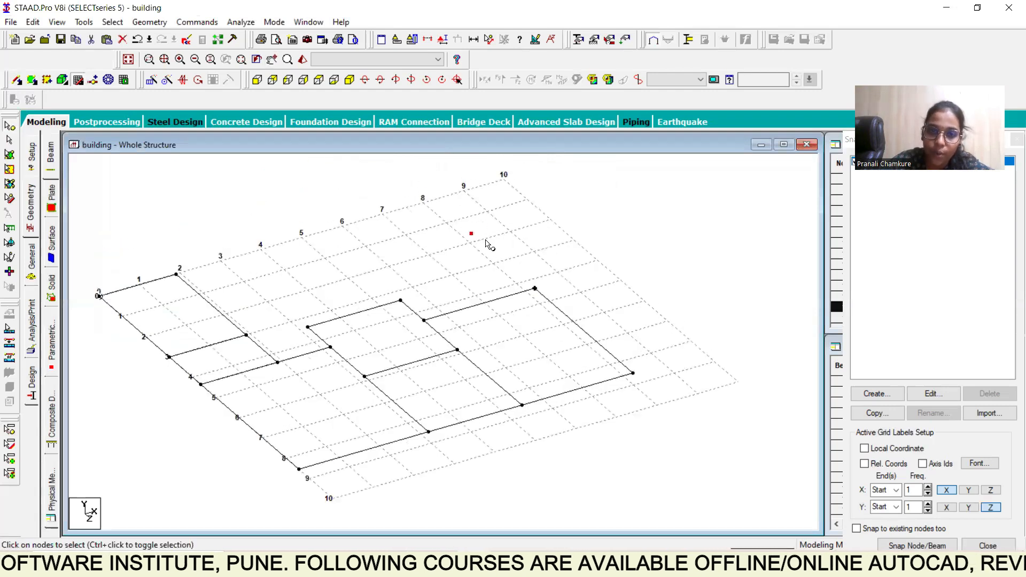
pyautogui.rightClick(493, 209)
pyautogui.click(519, 230)
pyautogui.rightClick(541, 207)
pyautogui.click(580, 242)
pyautogui.moveTo(458, 292); pyautogui.dragTo(423, 289)
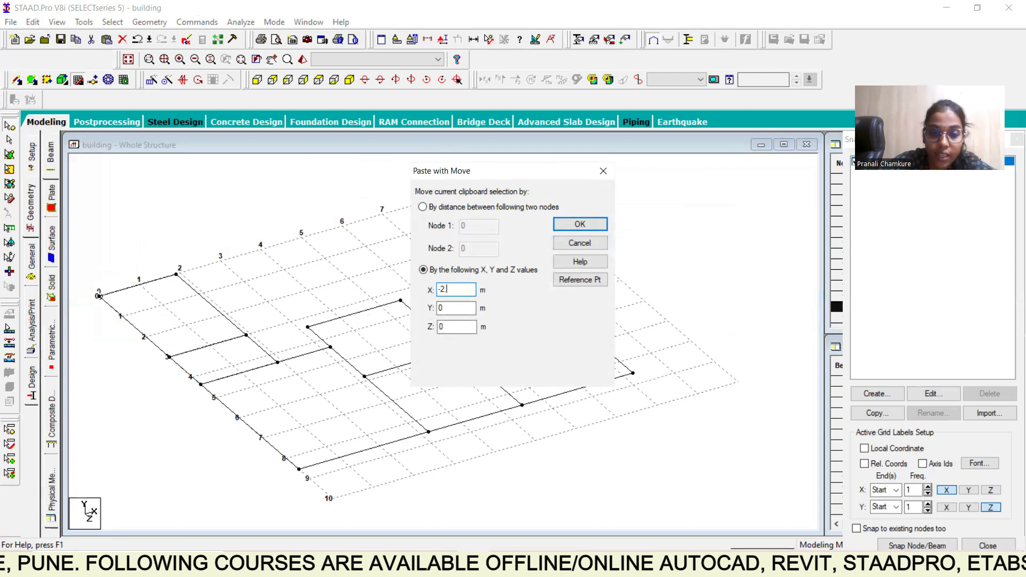
pyautogui.click(376, 563)
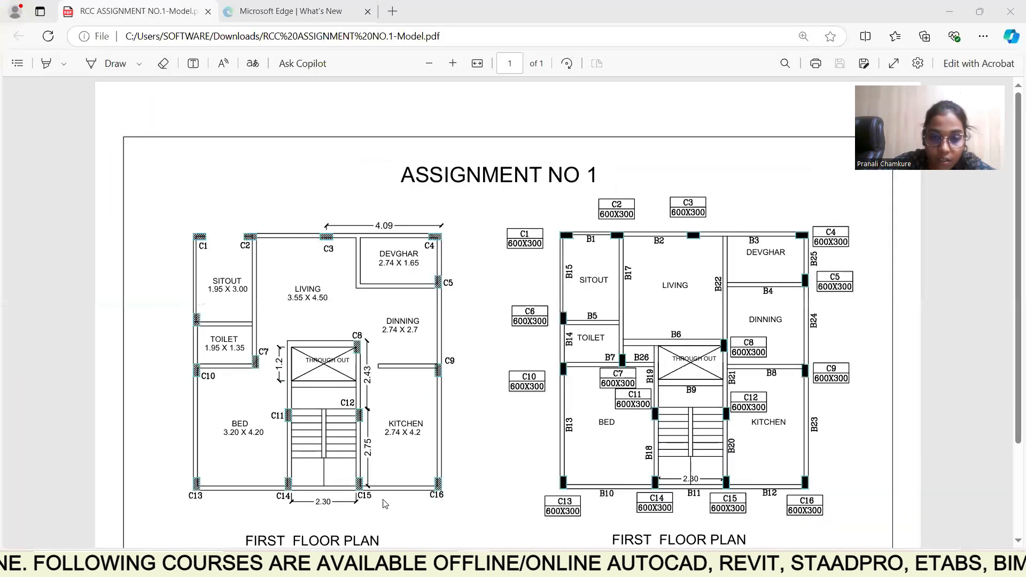
pyautogui.click(422, 563)
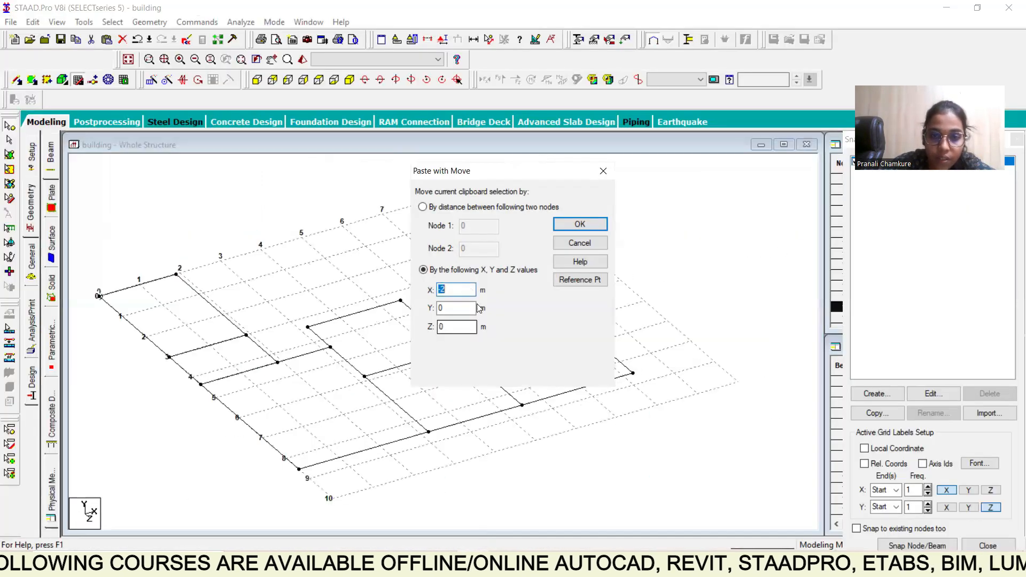
pyautogui.press('BackSpace')
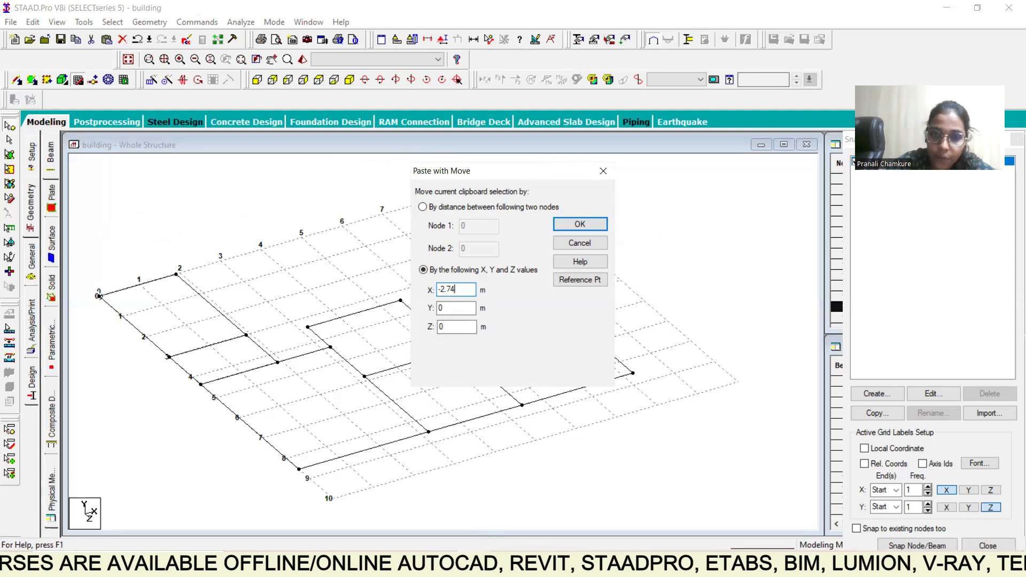
pyautogui.click(579, 223)
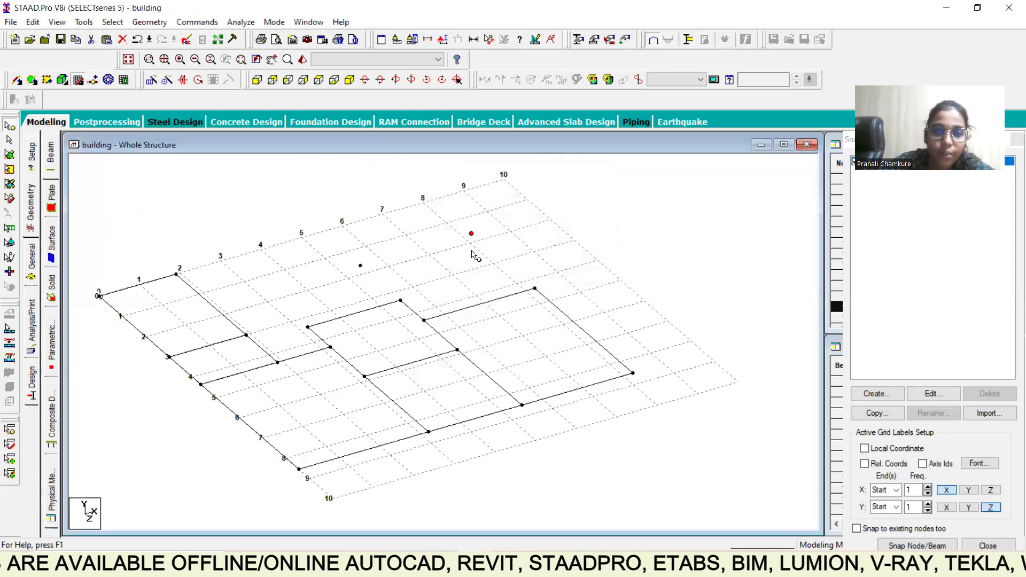
# Draw beams closing the dining bay: pasted node to C5, C5 to C9, and pasted node through C8 to the kitchen's inner corner.
pyautogui.click(17, 79)
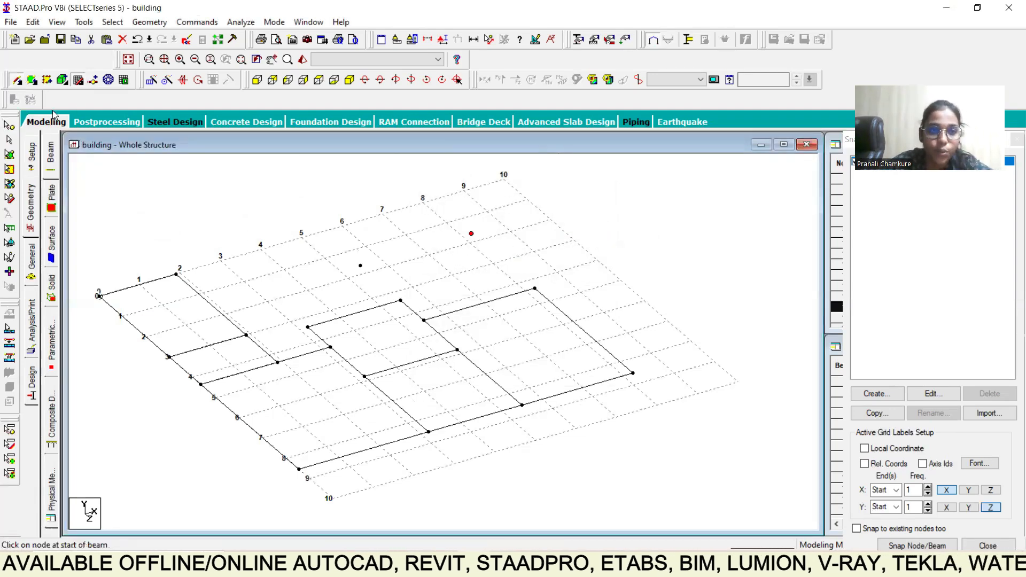
pyautogui.moveTo(360, 266); pyautogui.dragTo(535, 289)
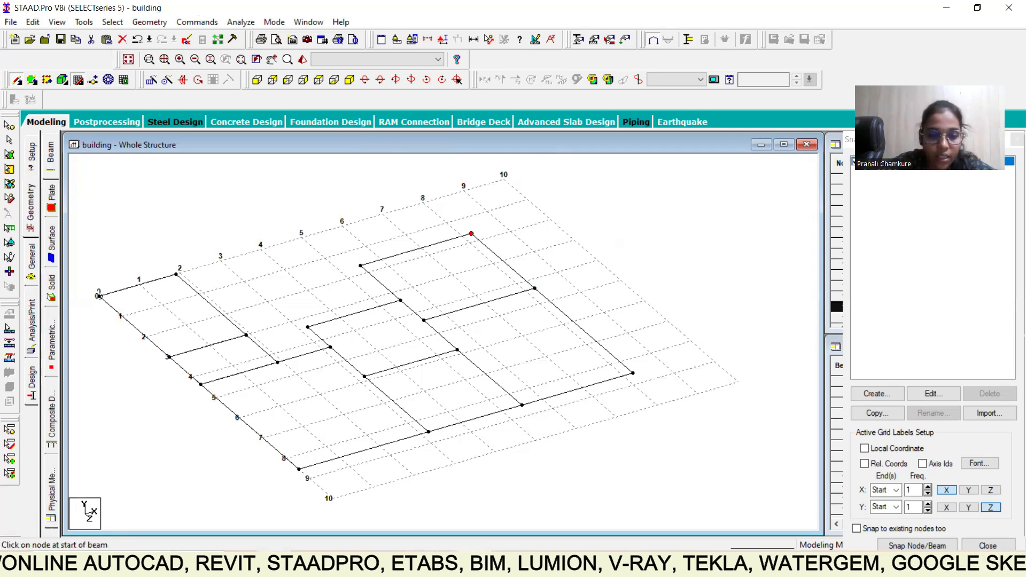
# Check the devghar's size in the floor plan, then copy column C5's node and paste it with a -1.64 m move in Z.
pyautogui.click(309, 564)
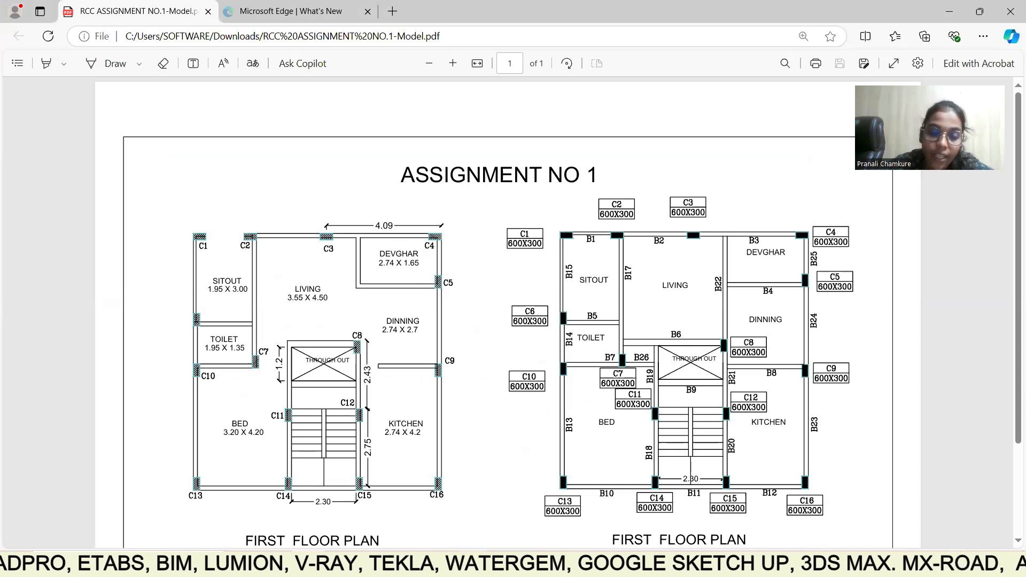
pyautogui.hotkey('alt', 'Tab')
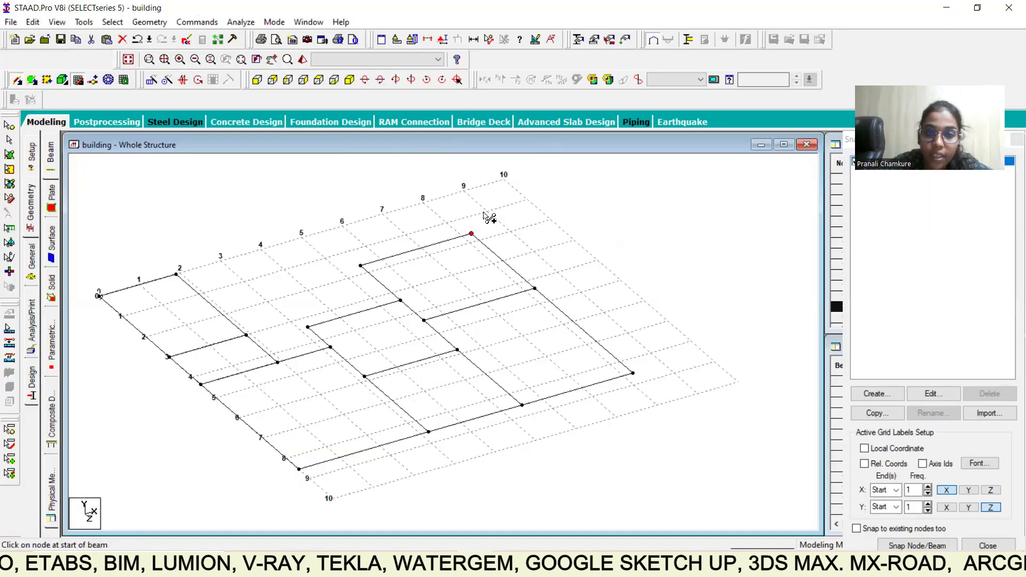
pyautogui.rightClick(214, 205)
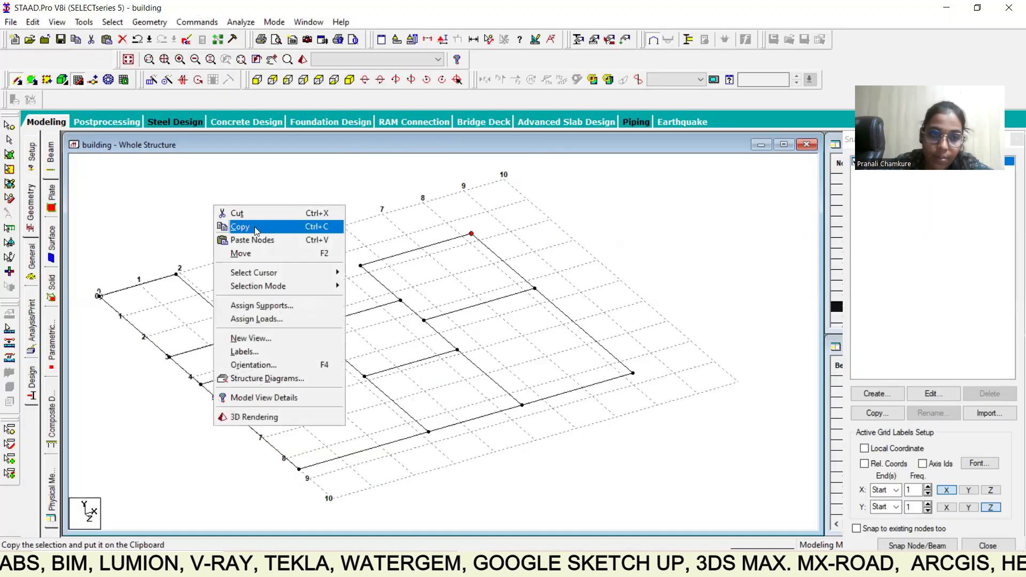
pyautogui.click(263, 232)
pyautogui.rightClick(351, 219)
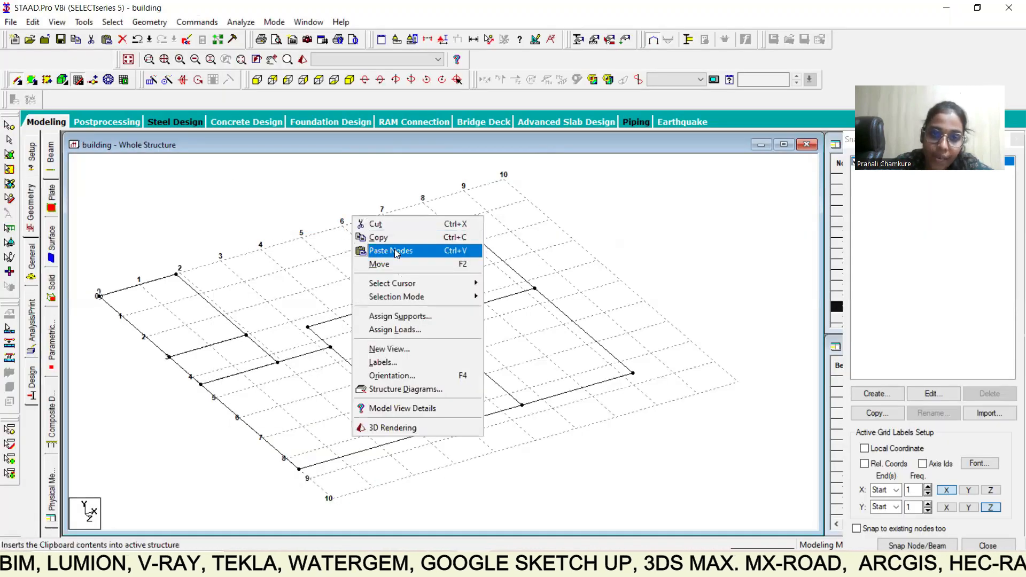
pyautogui.click(374, 249)
pyautogui.moveTo(453, 326); pyautogui.dragTo(417, 326)
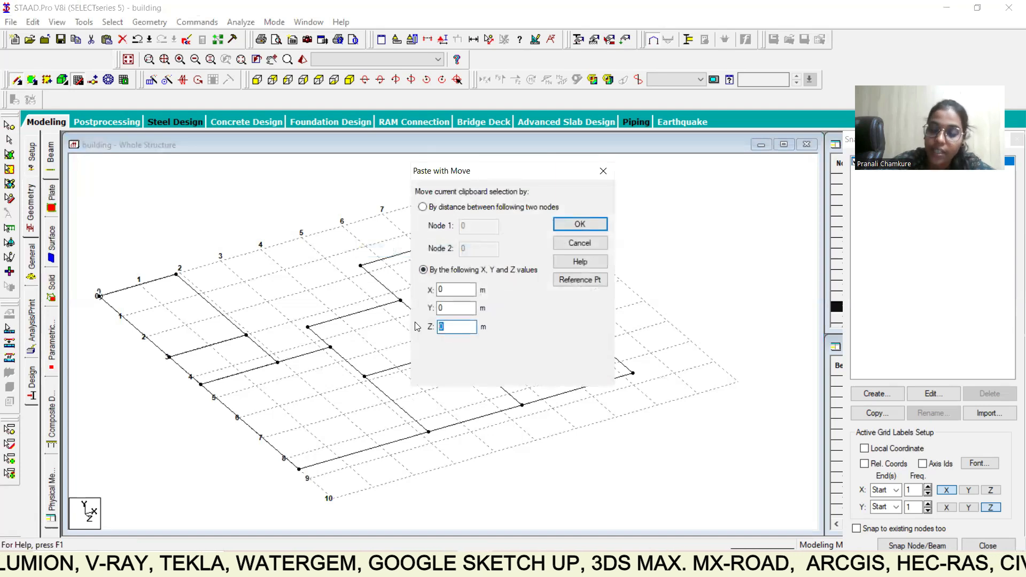
pyautogui.write('-1.64')
pyautogui.click(580, 224)
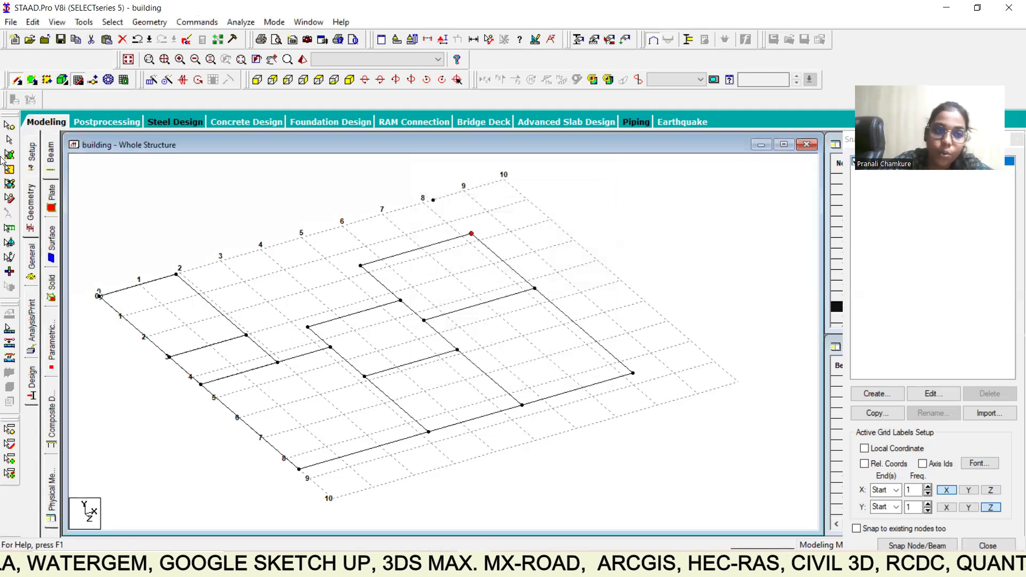
# Copy the dining bay's inner corner node and paste it with a -1.64 m move in Z.
pyautogui.click(10, 125)
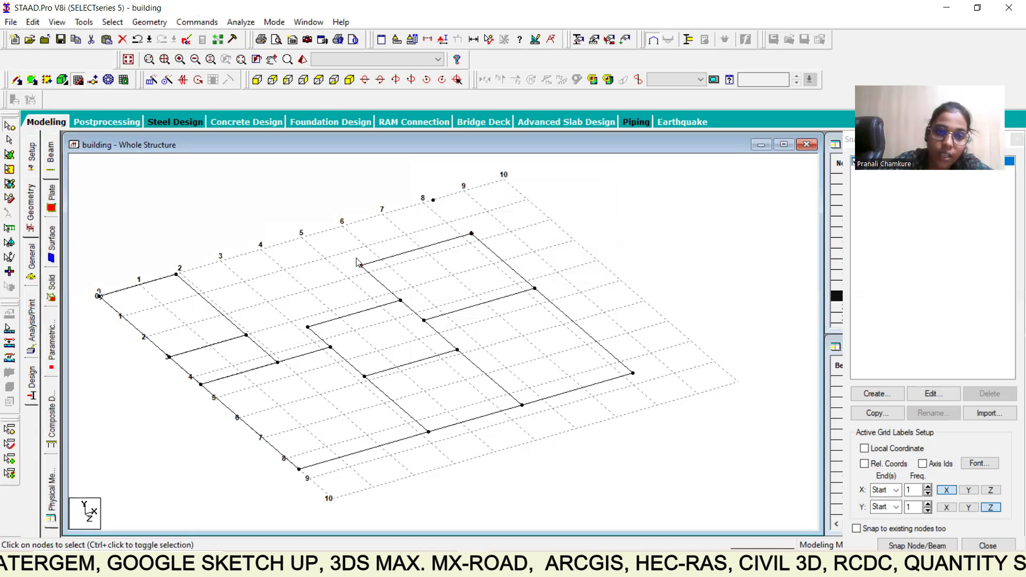
pyautogui.rightClick(353, 221)
pyautogui.click(379, 242)
pyautogui.rightClick(366, 222)
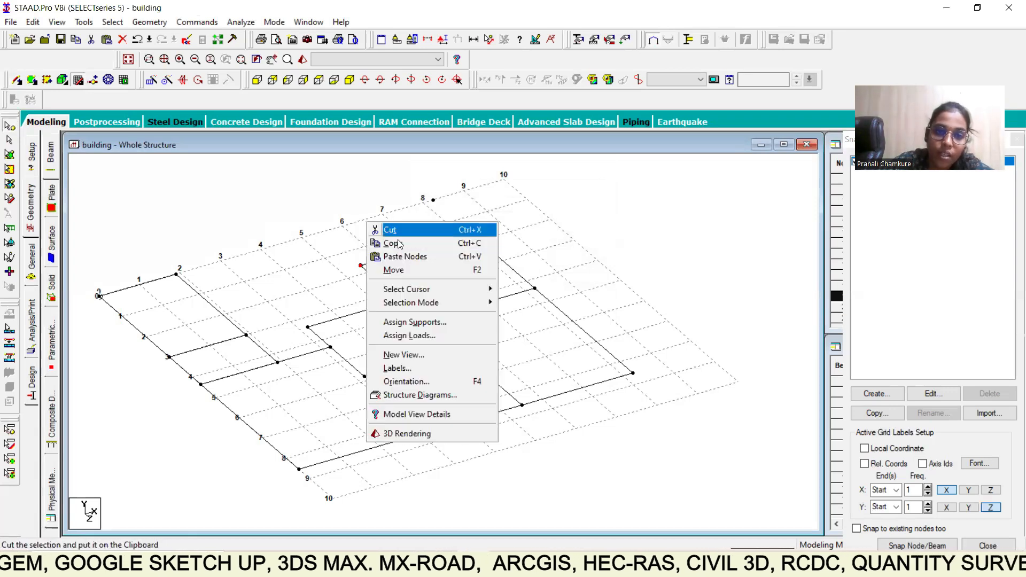
pyautogui.click(401, 256)
pyautogui.moveTo(452, 326); pyautogui.dragTo(430, 328)
pyautogui.write('-1')
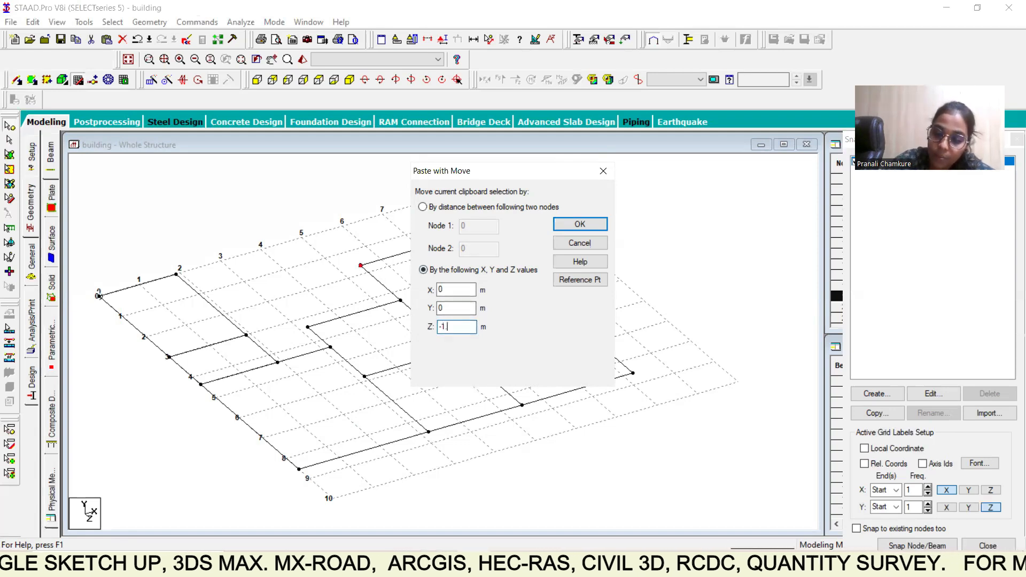
pyautogui.write('.64')
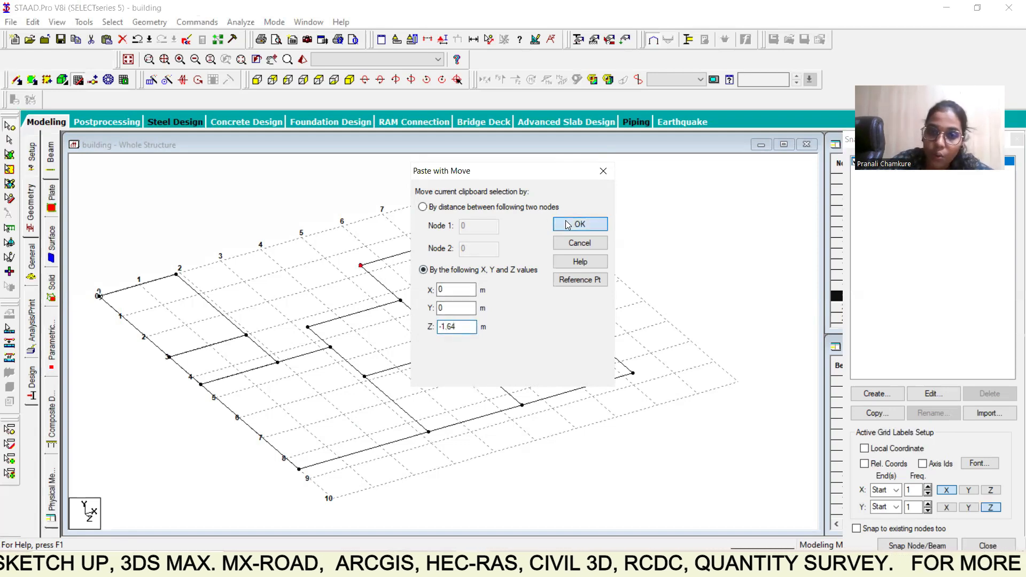
pyautogui.click(585, 223)
# Recheck the devghar's depth in the floor plan and delete the two nodes pasted with the -1.64 m move.
pyautogui.click(343, 564)
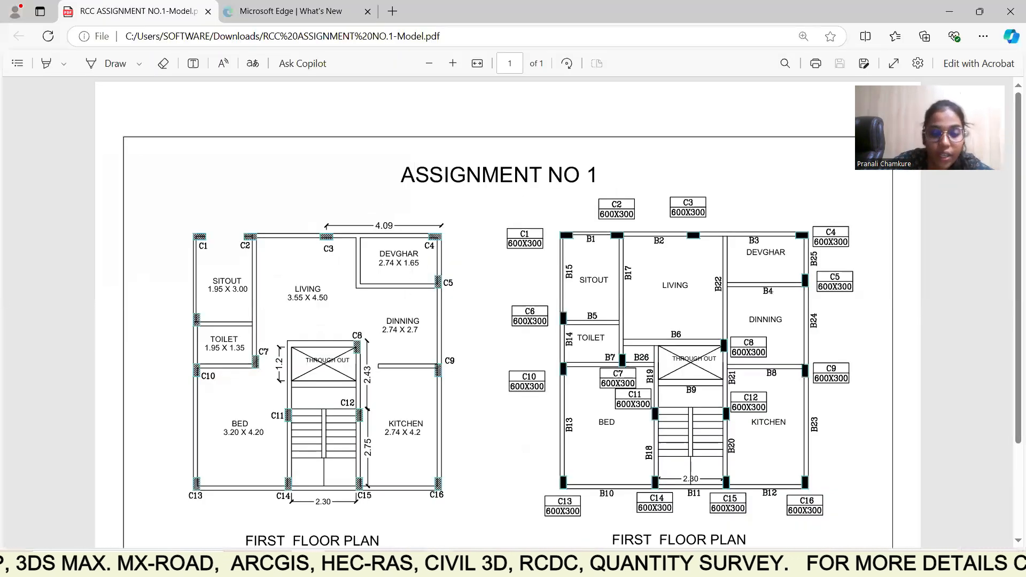
pyautogui.click(472, 564)
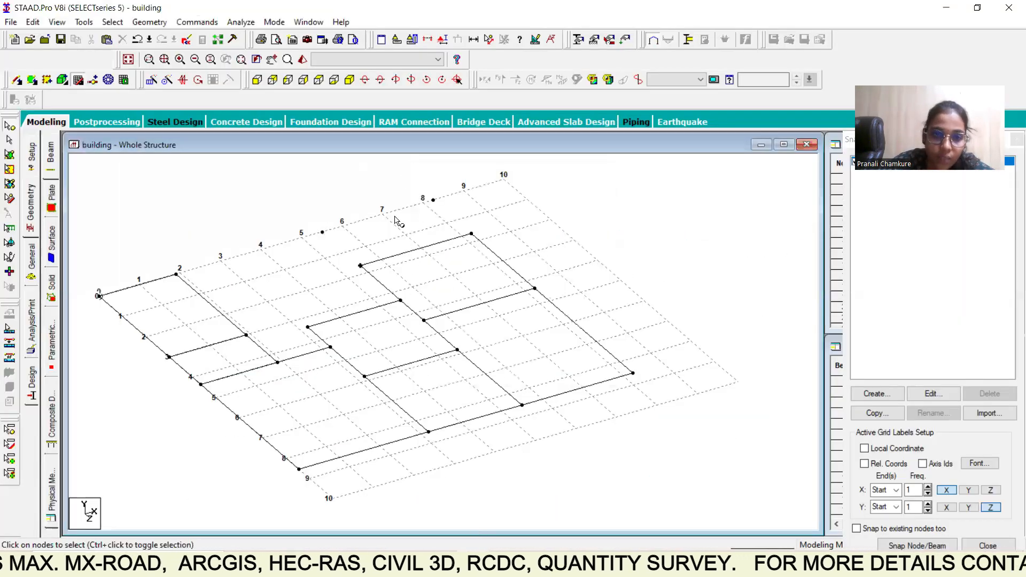
pyautogui.click(433, 200)
pyautogui.keyDown('ctrl'); pyautogui.click(322, 232); pyautogui.keyUp('ctrl')
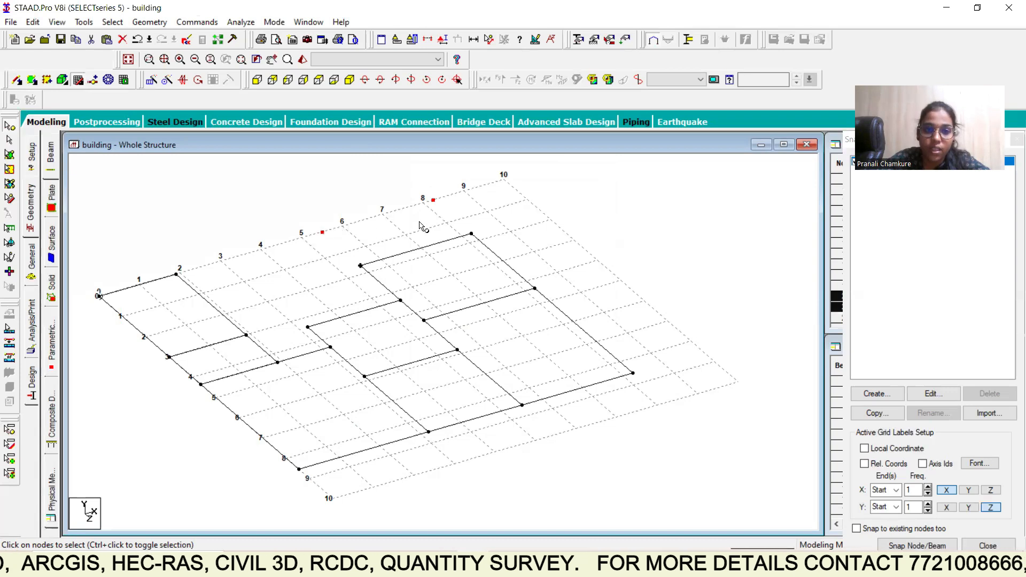
pyautogui.press('Delete')
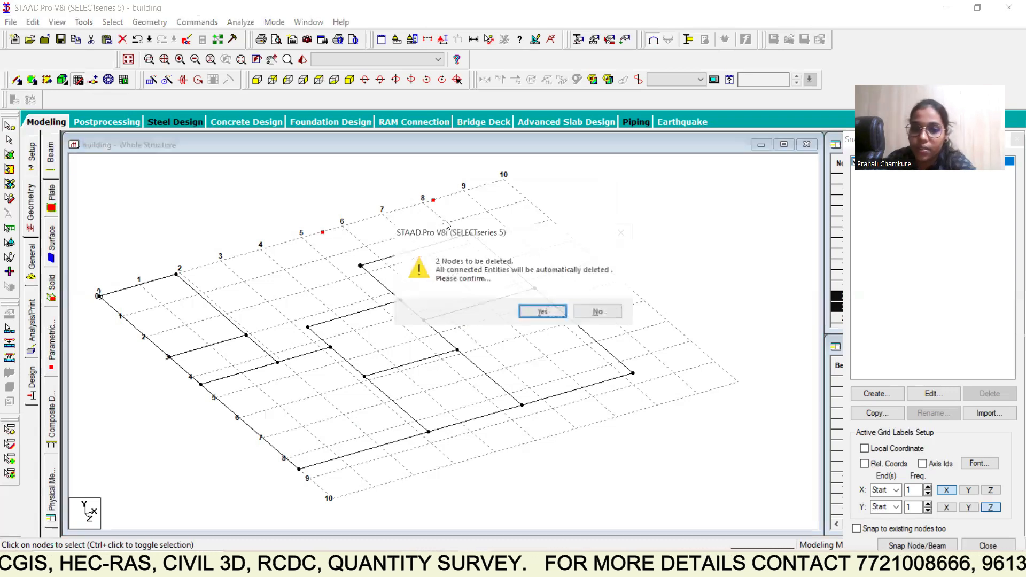
pyautogui.click(536, 312)
# Copy column C5's node together with the dining bay's inner corner node and paste both with a -1.65 m move in Z.
pyautogui.click(471, 235)
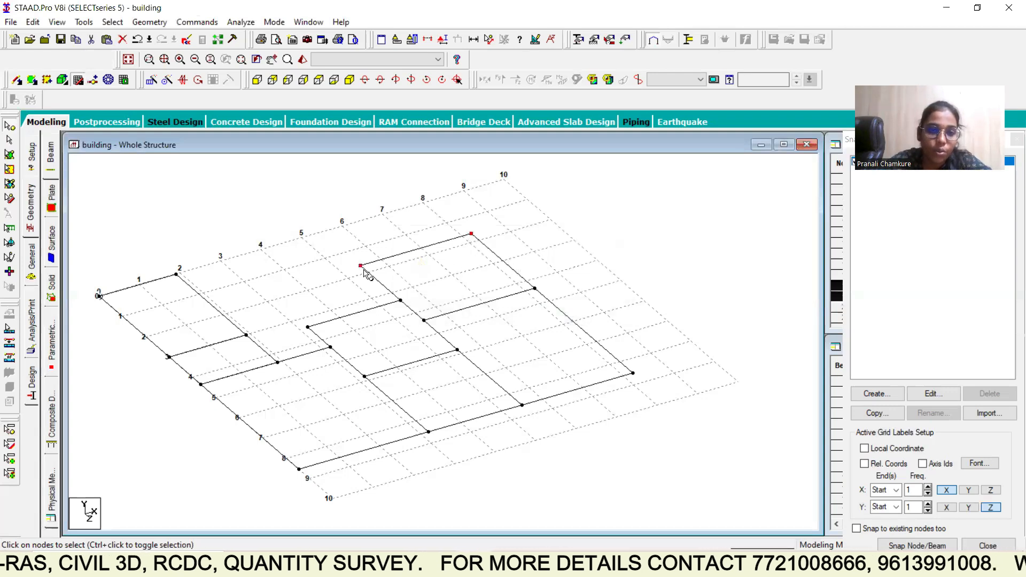
pyautogui.rightClick(300, 195)
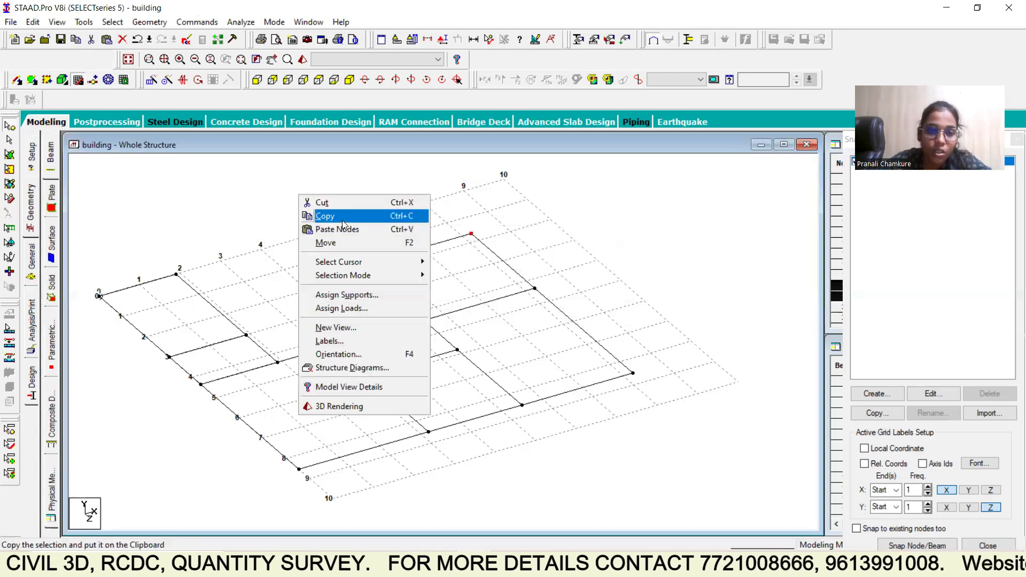
pyautogui.click(325, 215)
pyautogui.rightClick(335, 203)
pyautogui.click(374, 238)
pyautogui.moveTo(463, 326); pyautogui.dragTo(436, 327)
pyautogui.press('BackSpace')
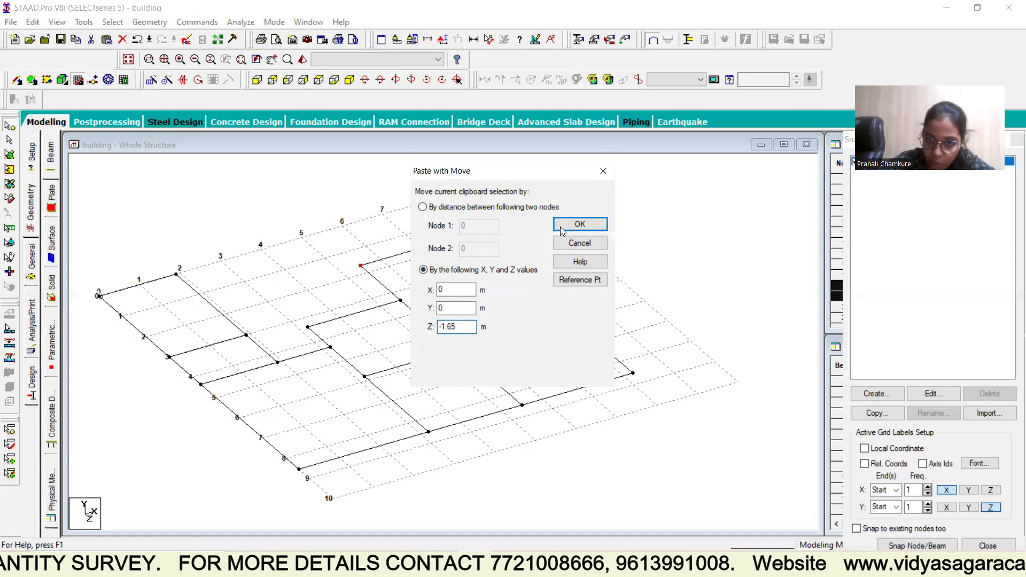
pyautogui.click(576, 224)
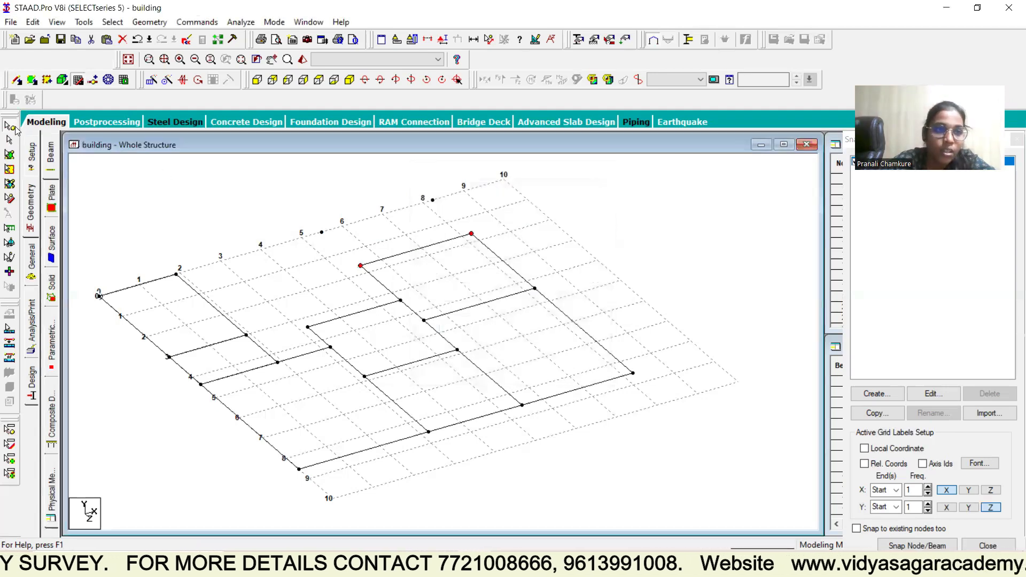
# Draw beams along the devghar's inner side, between its two pasted nodes, and from C4 to C5 to close the bay.
pyautogui.click(17, 80)
pyautogui.click(322, 233)
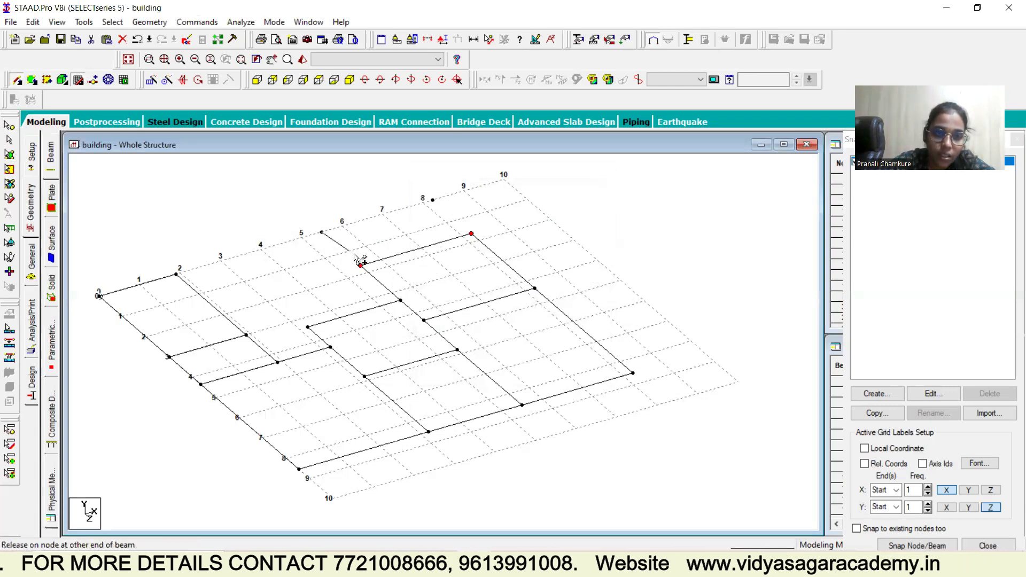
pyautogui.click(360, 265)
pyautogui.moveTo(325, 234)
pyautogui.mouseDown()
pyautogui.moveTo(430, 216)
pyautogui.moveTo(432, 199)
pyautogui.mouseUp()
pyautogui.moveTo(432, 200); pyautogui.dragTo(471, 233)
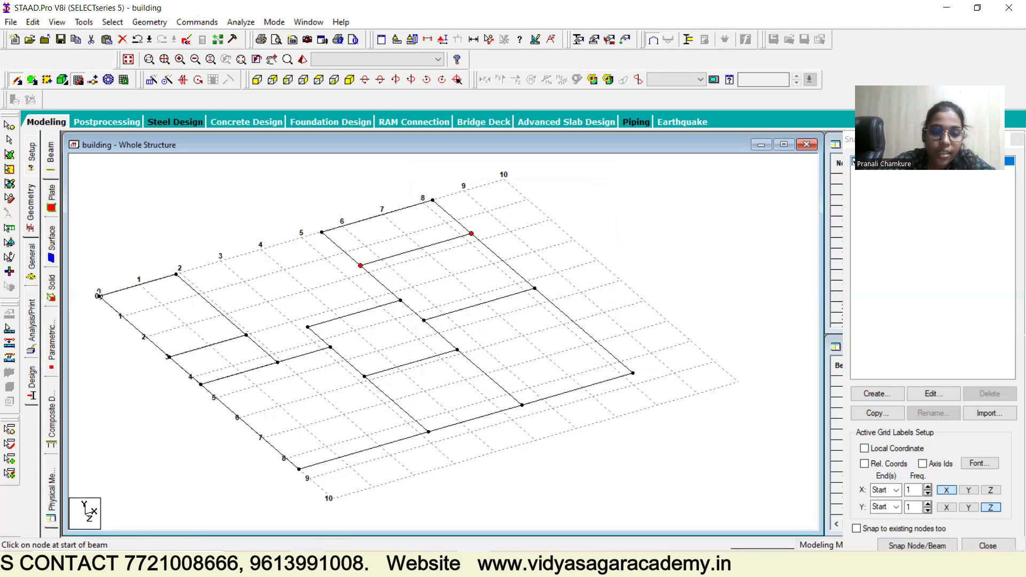
# Look up column C3's offset from C4 in the floor plan, copy C4's node and paste it with a -4.09 m move in X.
pyautogui.hotkey('alt', 'Tab')
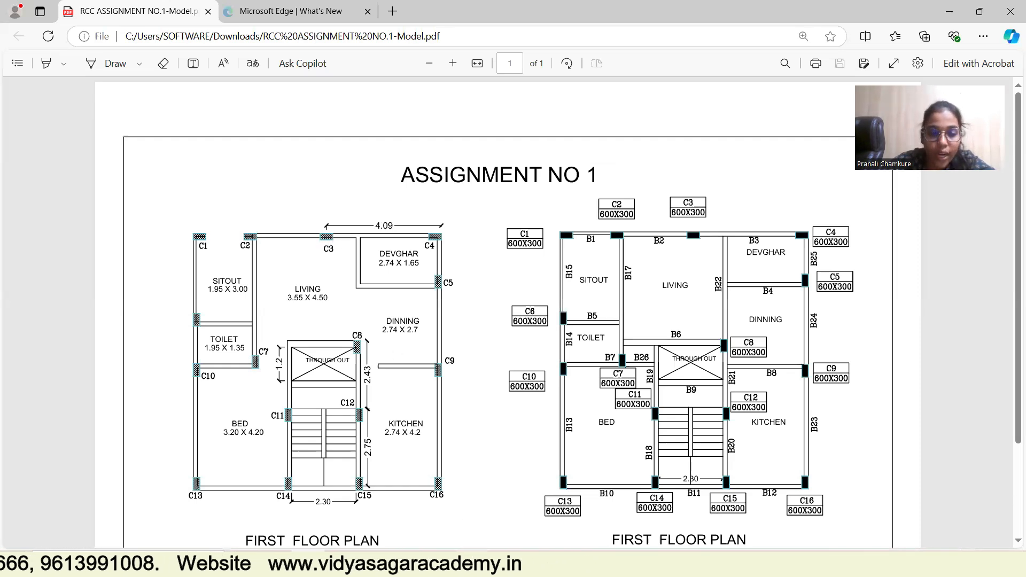
pyautogui.click(523, 526)
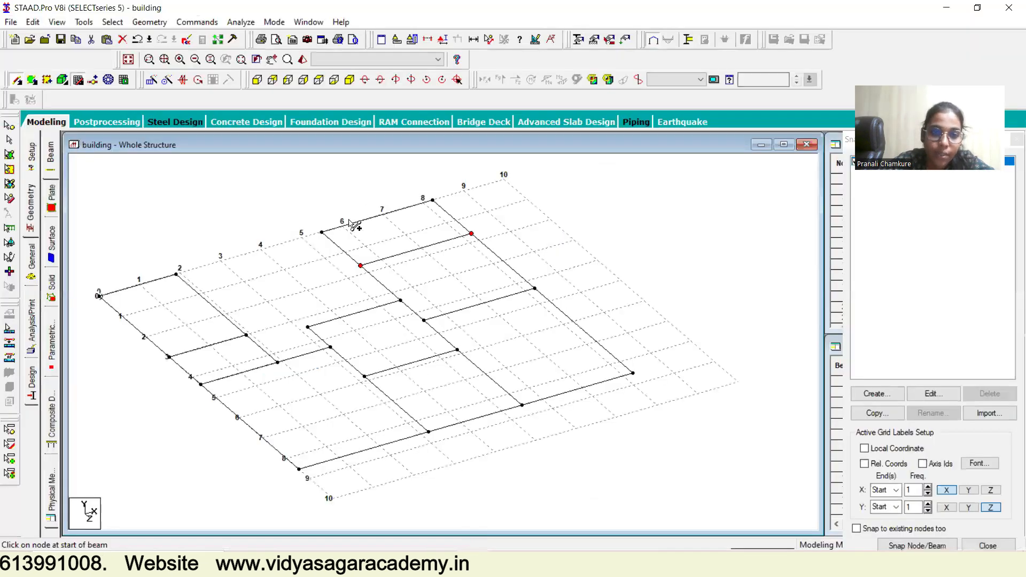
pyautogui.moveTo(433, 201); pyautogui.dragTo(158, 165)
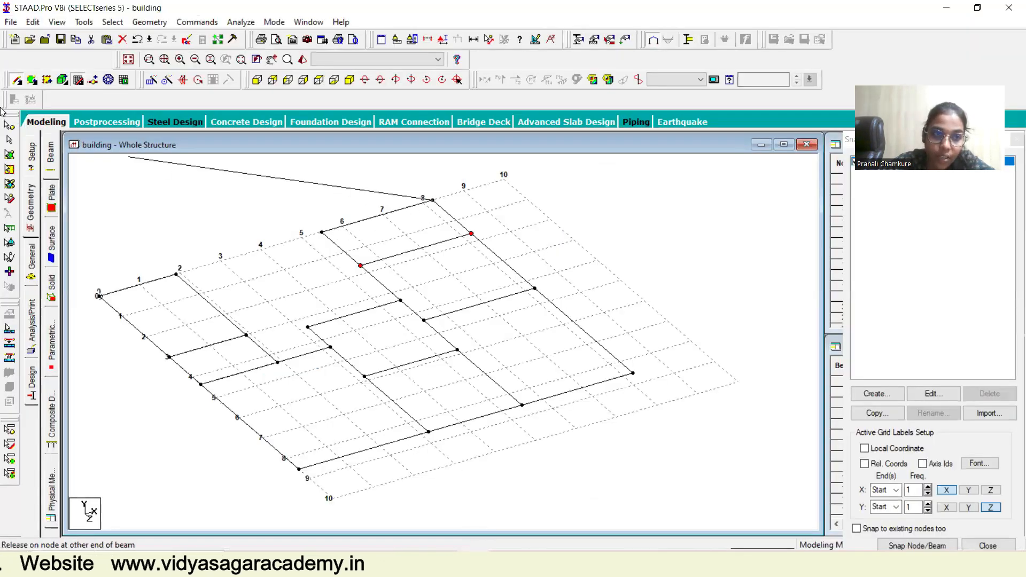
pyautogui.press('Escape')
pyautogui.click(10, 128)
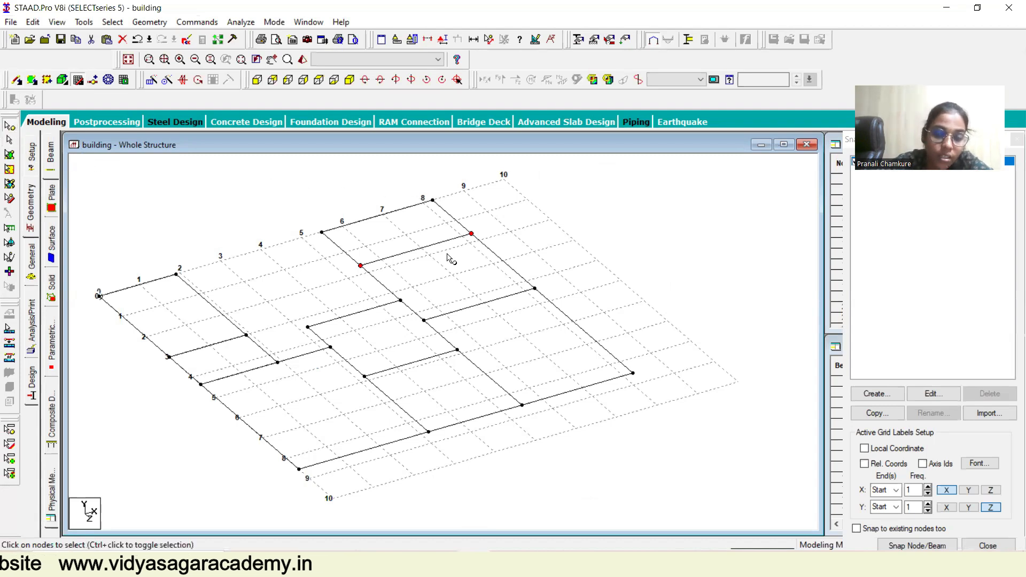
pyautogui.click(432, 200)
pyautogui.rightClick(469, 200)
pyautogui.click(554, 192)
pyautogui.rightClick(553, 190)
pyautogui.click(575, 224)
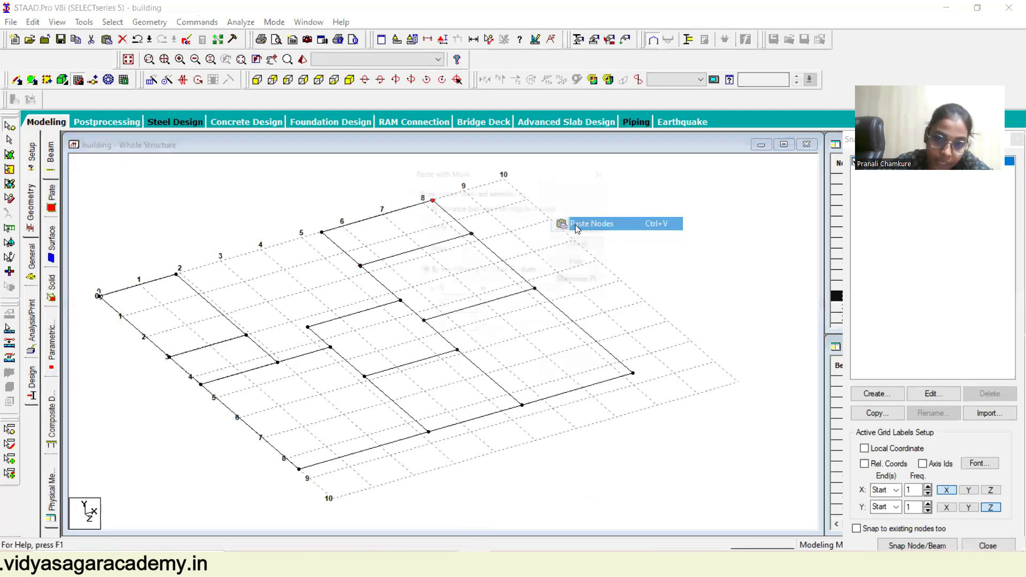
pyautogui.moveTo(450, 291); pyautogui.dragTo(419, 291)
pyautogui.write('-4.09')
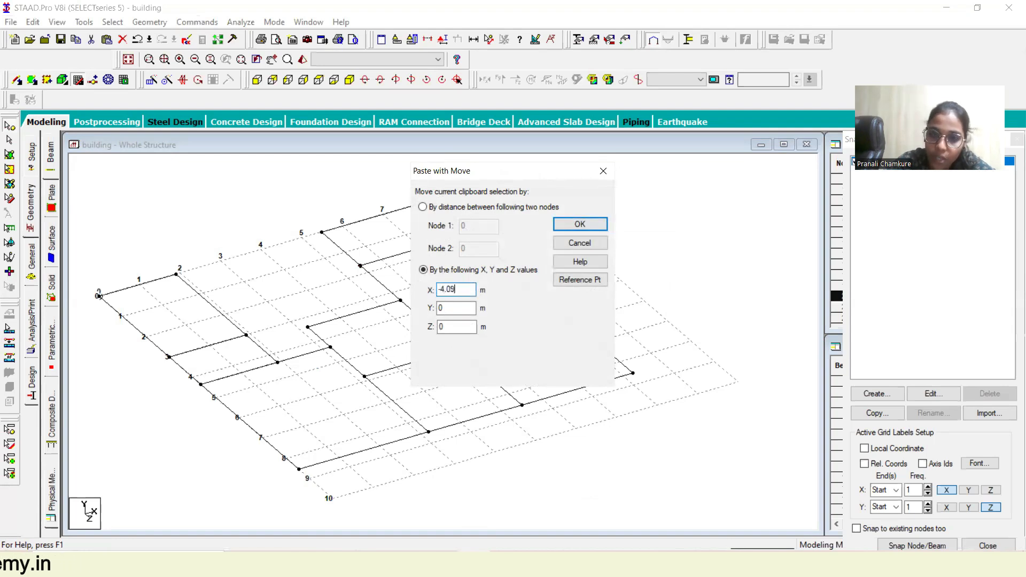
pyautogui.click(579, 223)
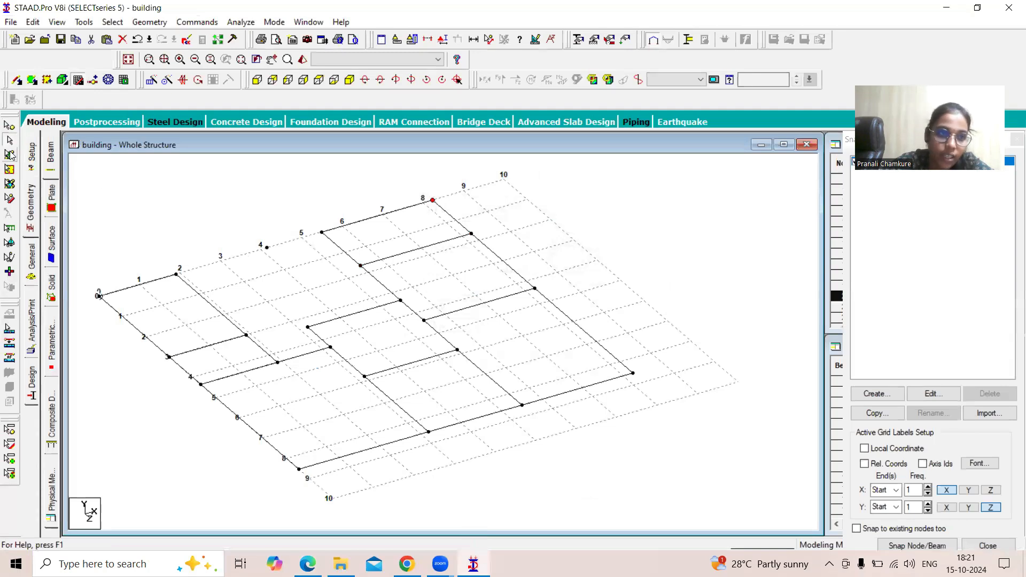
# Draw beams from C3's node to the devghar's inner corner and from C2 to C3 to close the building's rear edge.
pyautogui.click(30, 78)
pyautogui.moveTo(264, 247); pyautogui.dragTo(322, 233)
pyautogui.moveTo(177, 273); pyautogui.dragTo(267, 247)
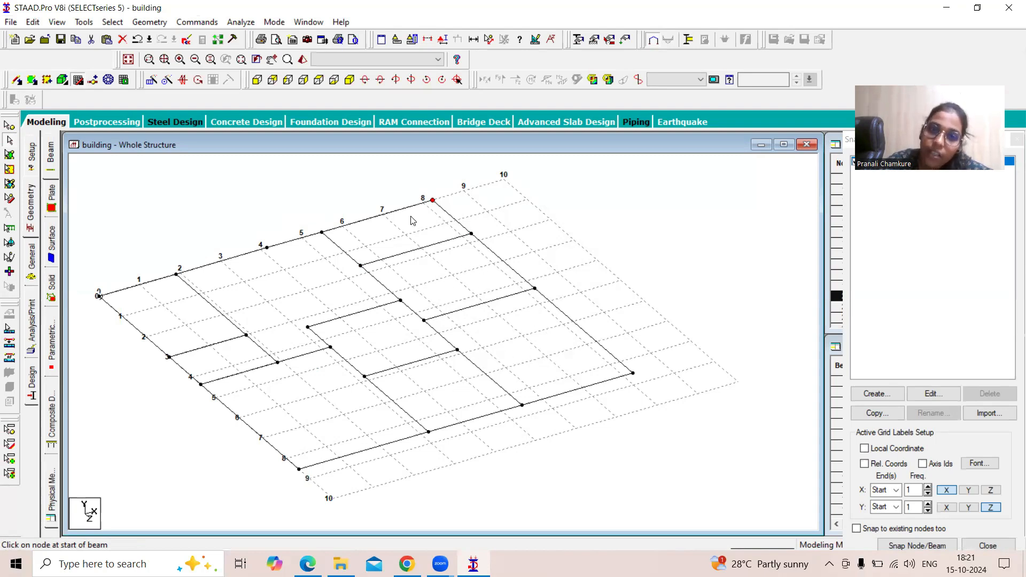
pyautogui.click(626, 248)
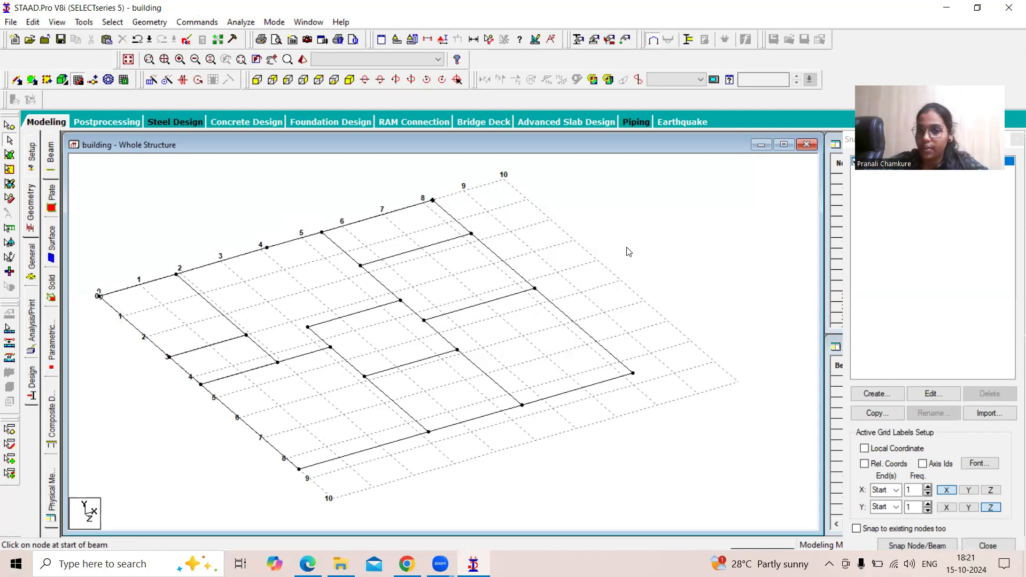
# Select all beams of the plan and set up a Translational Repeat in the Y direction with 3 steps.
pyautogui.scroll(-2, 629, 251)
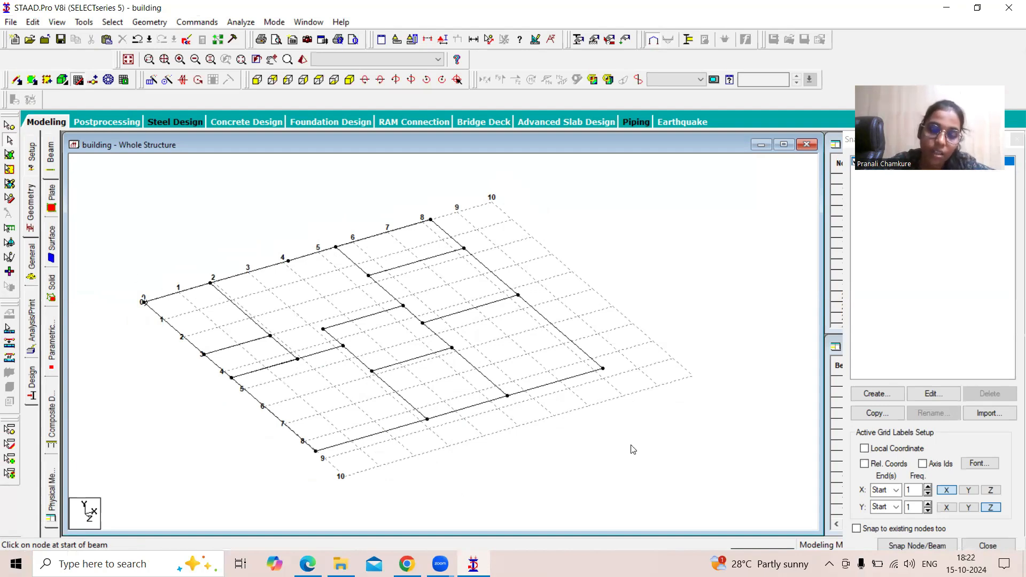
pyautogui.moveTo(701, 434); pyautogui.dragTo(135, 224)
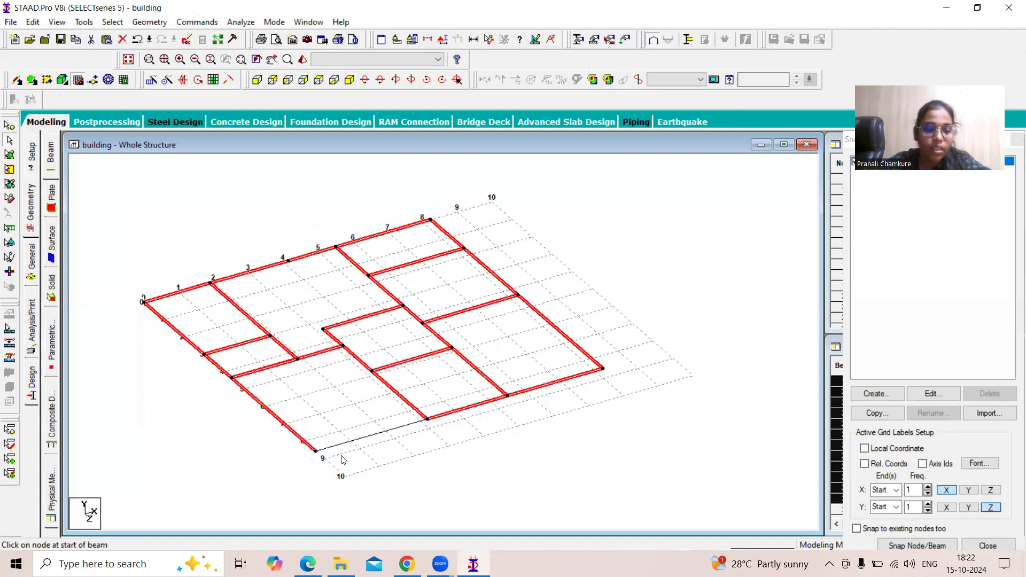
pyautogui.click(363, 440)
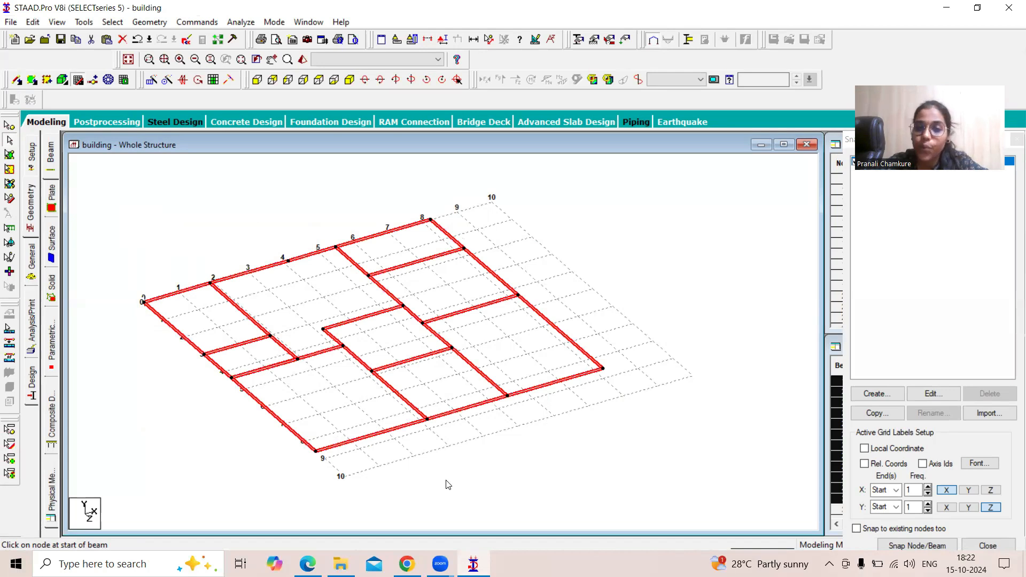
pyautogui.click(151, 80)
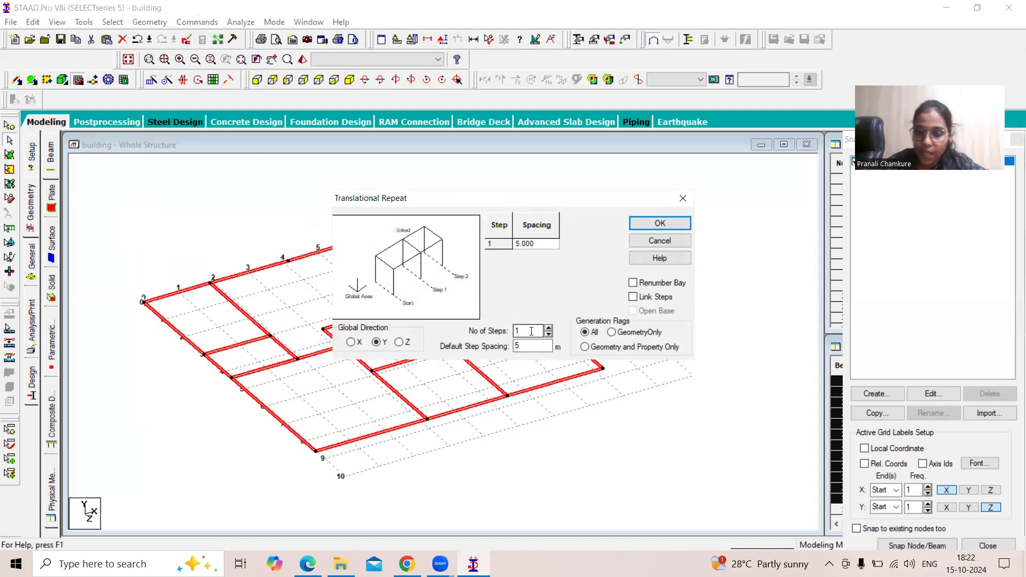
pyautogui.click(549, 328)
pyautogui.click(548, 328)
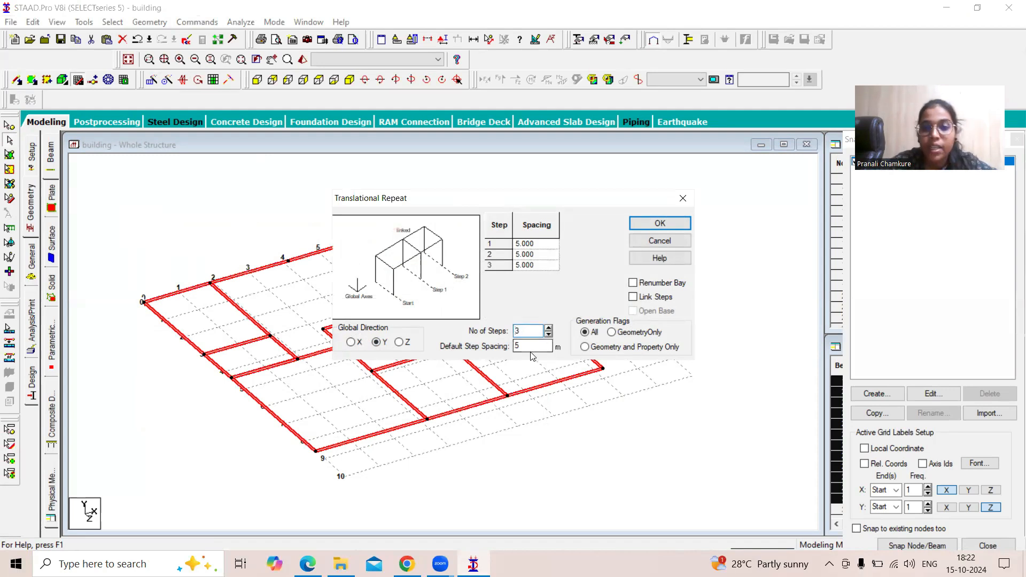
# Set the repeat spacings to 1.5, 3 and 3 m, link the steps and generate the storeys.
pyautogui.click(540, 245)
pyautogui.click(540, 245)
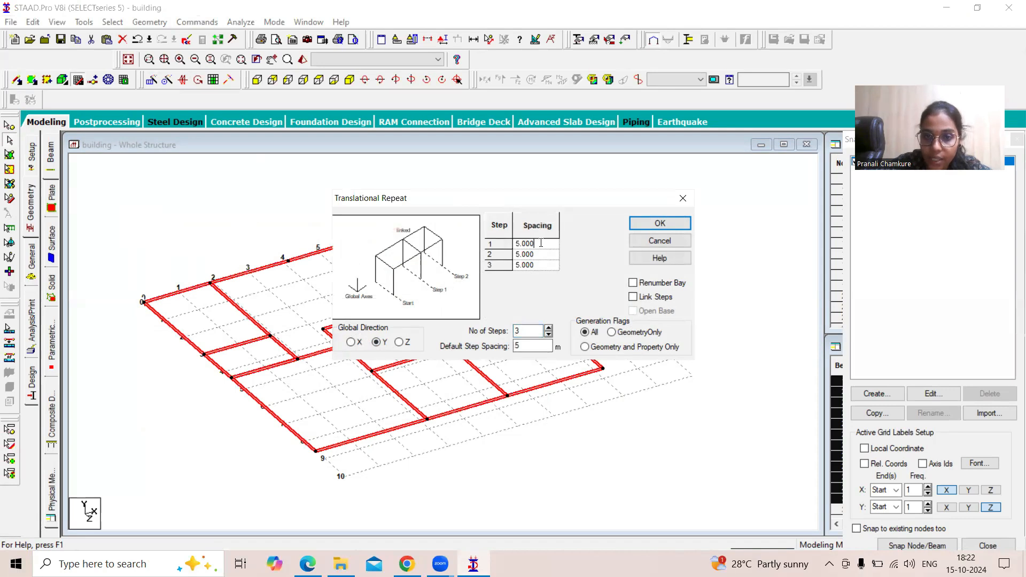
pyautogui.doubleClick(526, 244)
pyautogui.write('1.5')
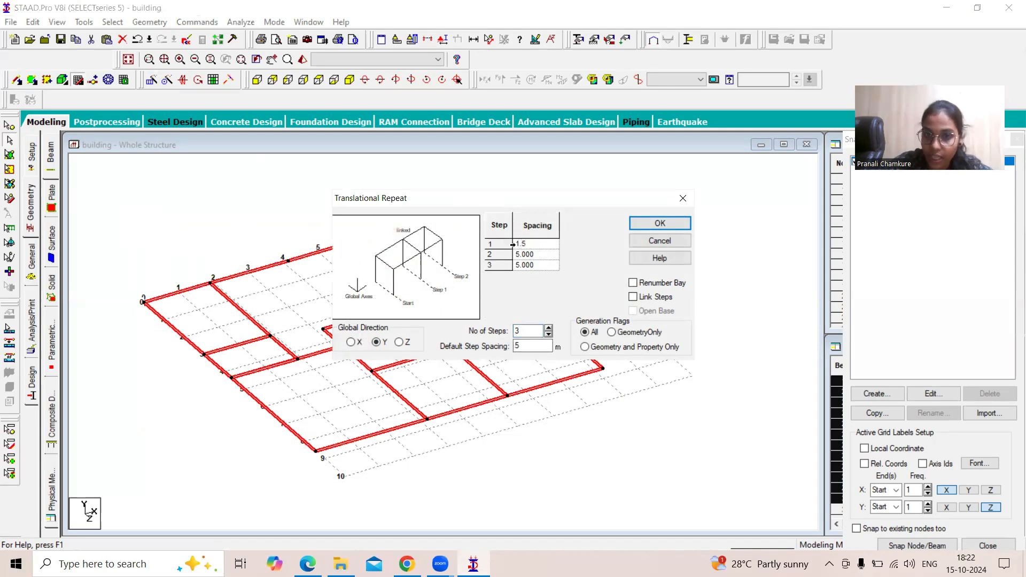
pyautogui.click(547, 257)
pyautogui.click(532, 253)
pyautogui.moveTo(521, 252); pyautogui.dragTo(511, 253)
pyautogui.write('3')
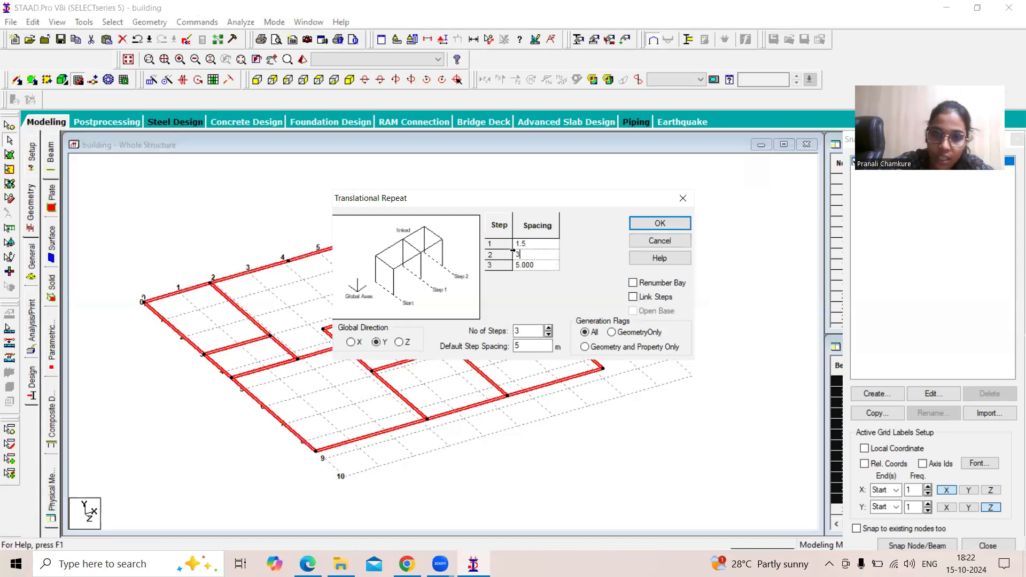
pyautogui.click(541, 266)
pyautogui.moveTo(530, 264); pyautogui.dragTo(513, 265)
pyautogui.write('3')
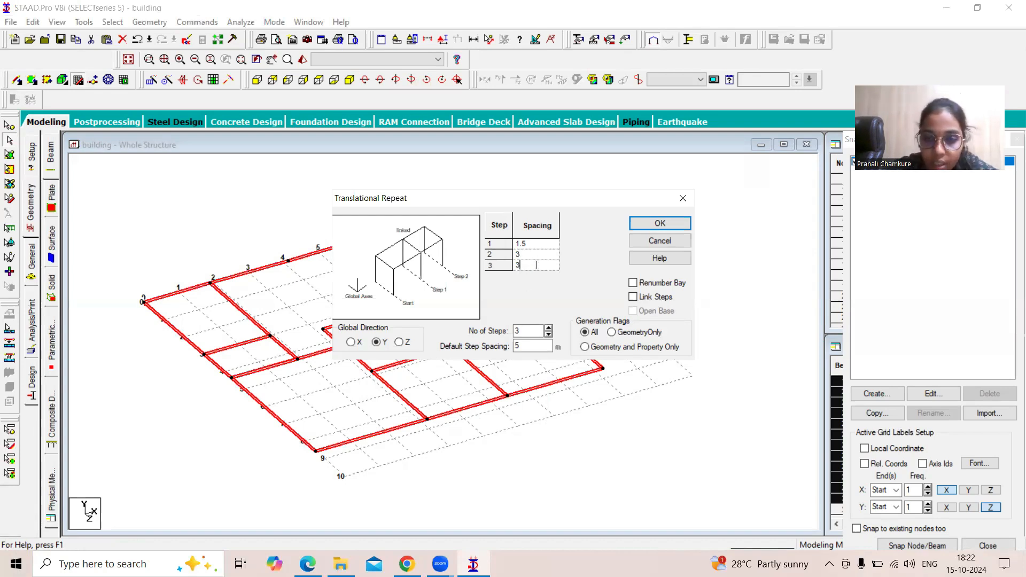
pyautogui.click(631, 298)
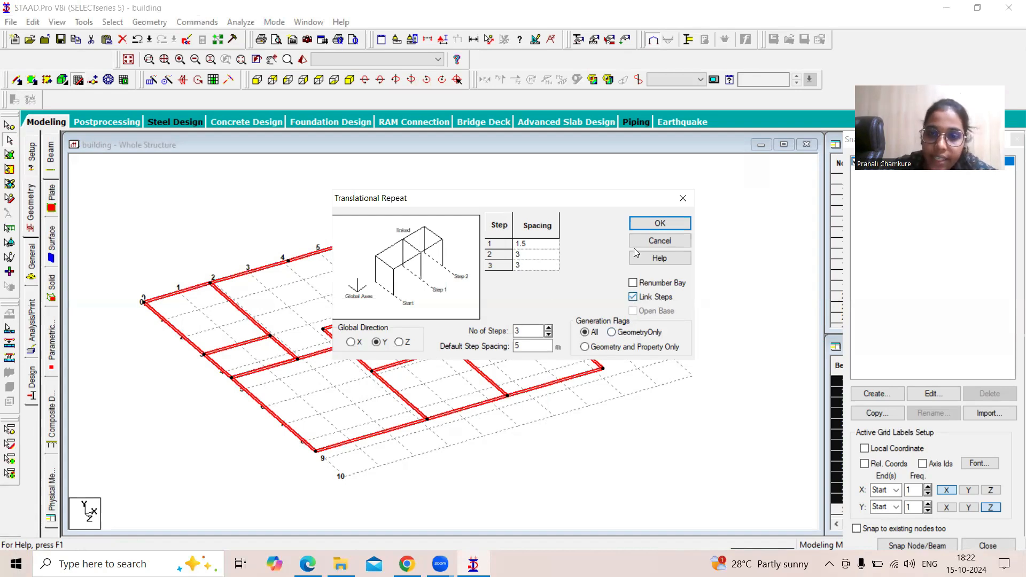
pyautogui.click(644, 230)
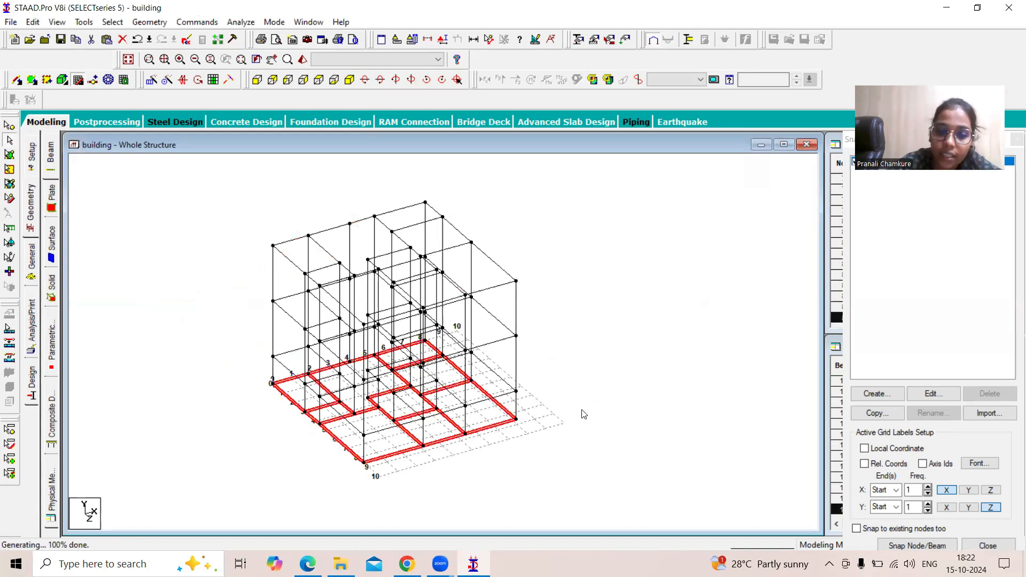
# Delete the selected base-level beams and inspect the frame from several angles in the 3D rendered view.
pyautogui.press('Delete')
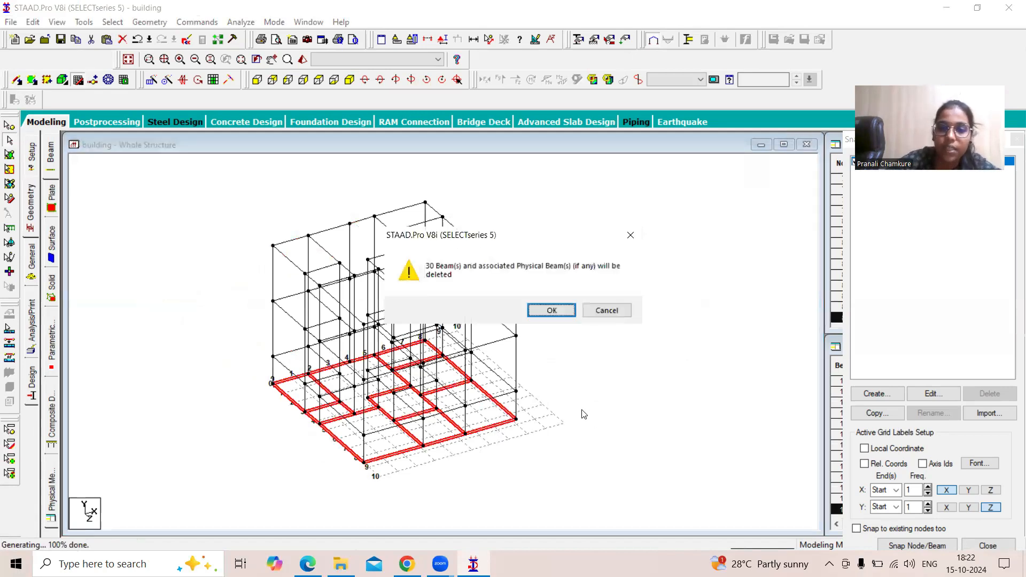
pyautogui.click(552, 310)
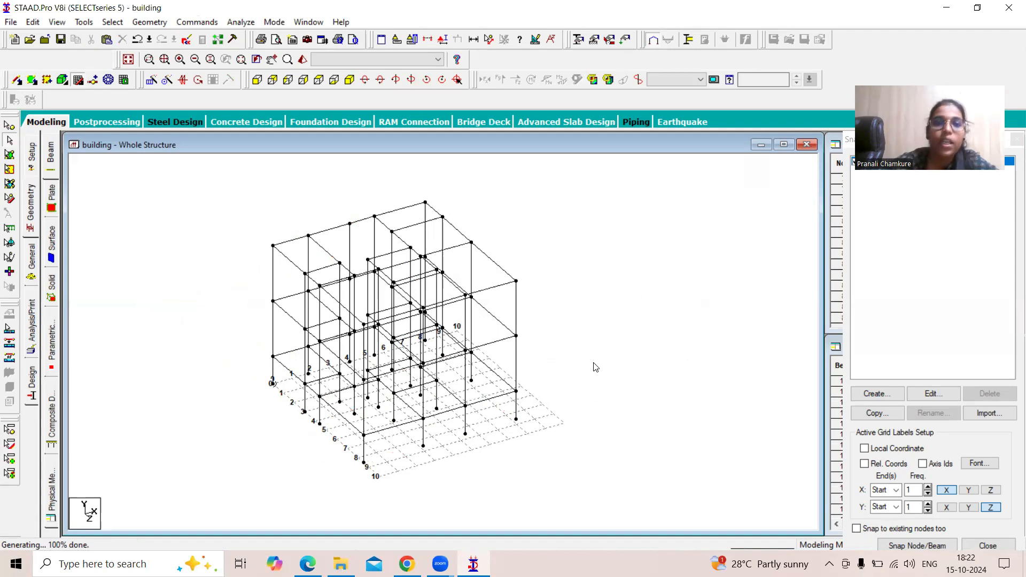
pyautogui.click(302, 60)
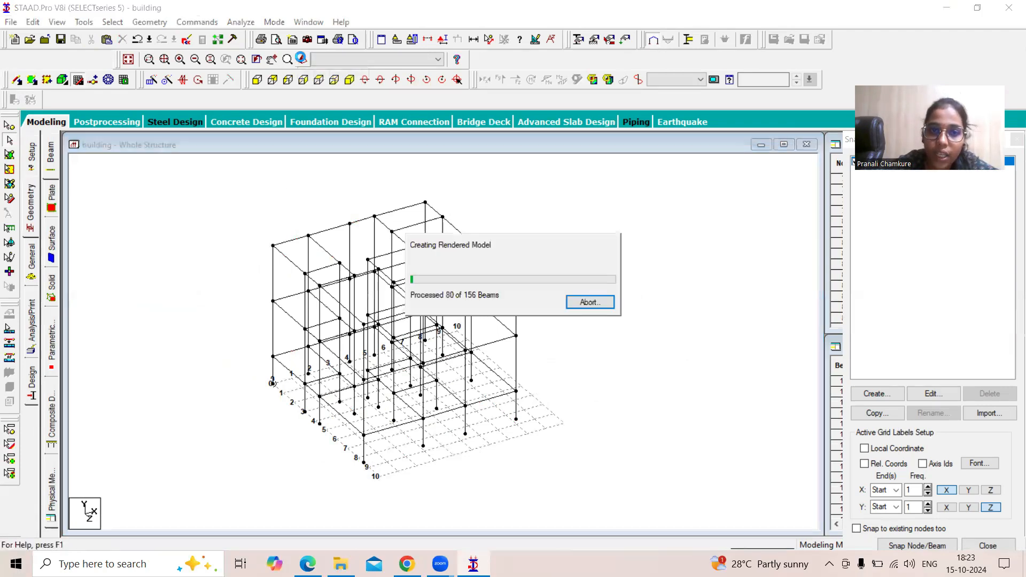
pyautogui.moveTo(489, 350); pyautogui.dragTo(556, 381)
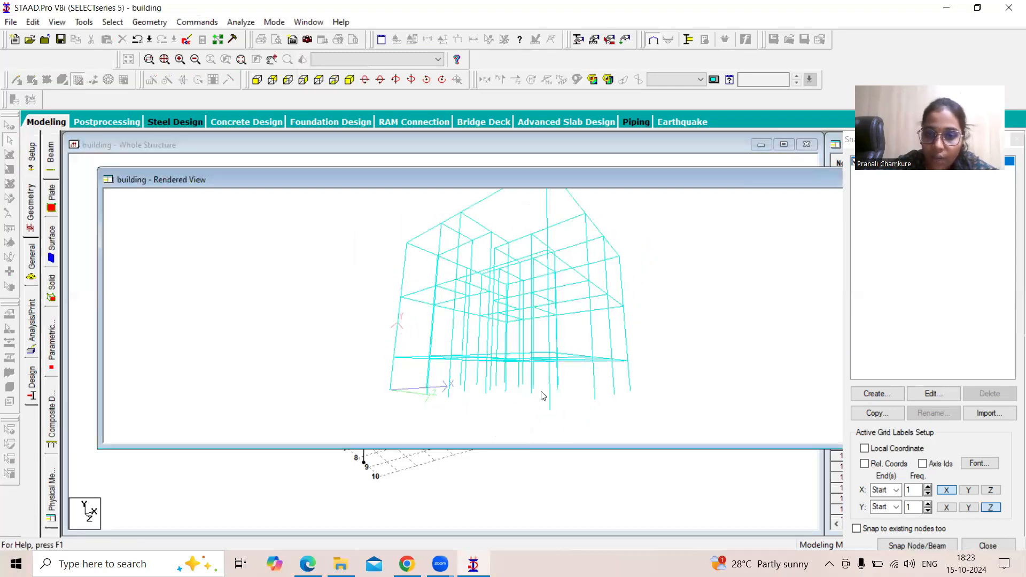
pyautogui.moveTo(557, 327); pyautogui.dragTo(536, 391)
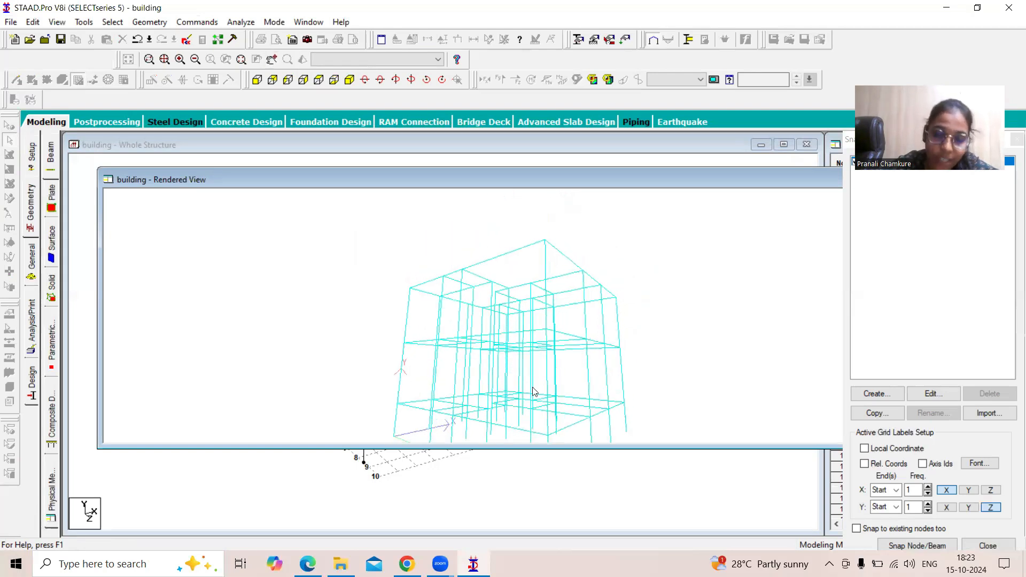
pyautogui.moveTo(553, 309); pyautogui.dragTo(579, 208)
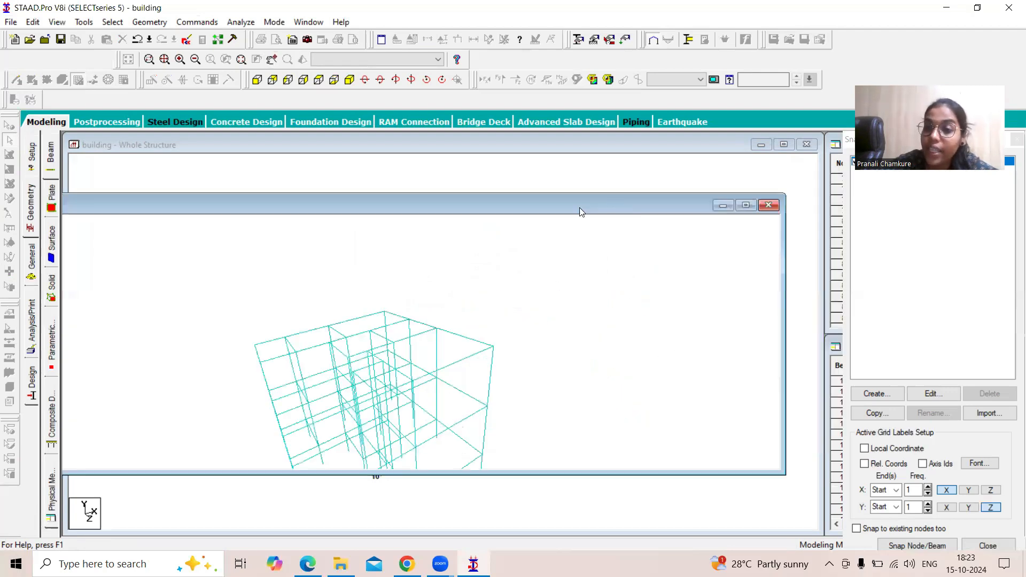
pyautogui.click(763, 205)
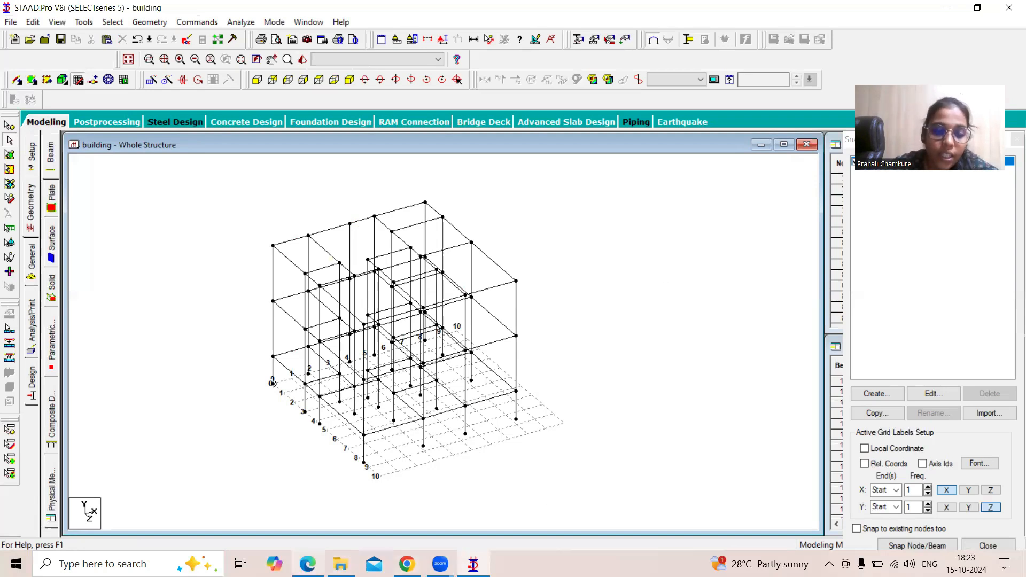
# Check the column sizes in the floor plan and decline the auto save on returning to STAAD.Pro.
pyautogui.click(308, 563)
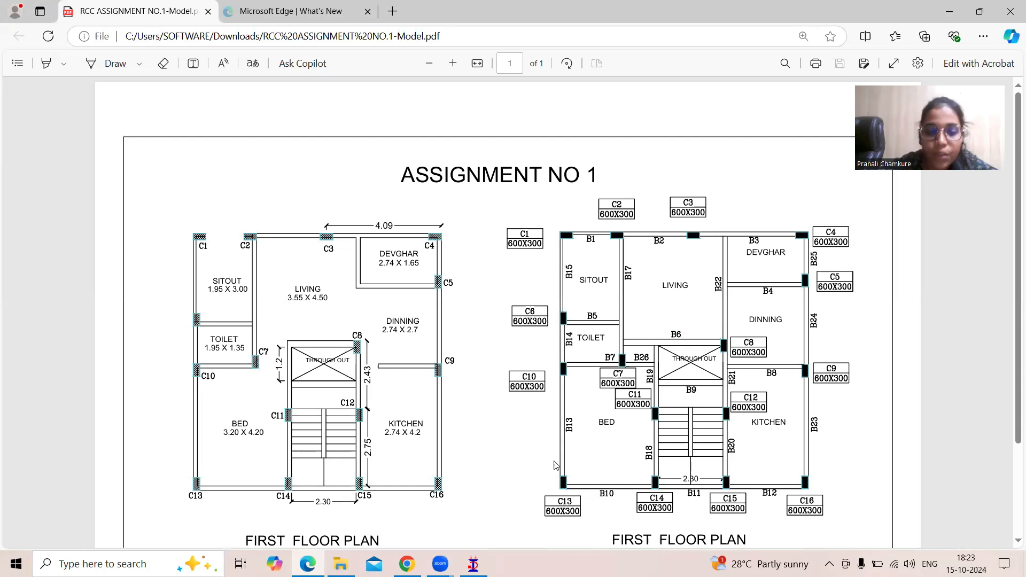
pyautogui.click(473, 563)
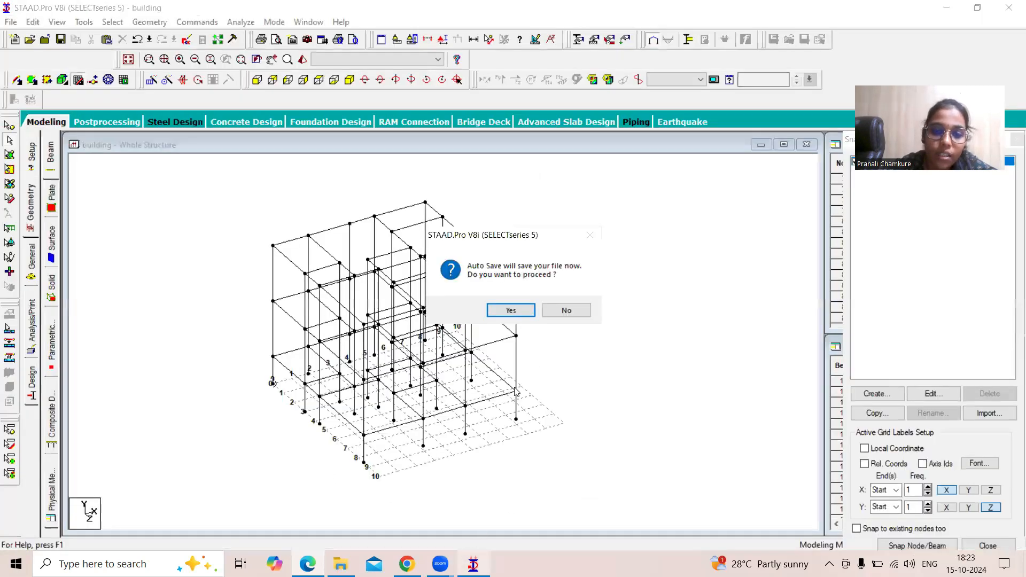
pyautogui.click(562, 311)
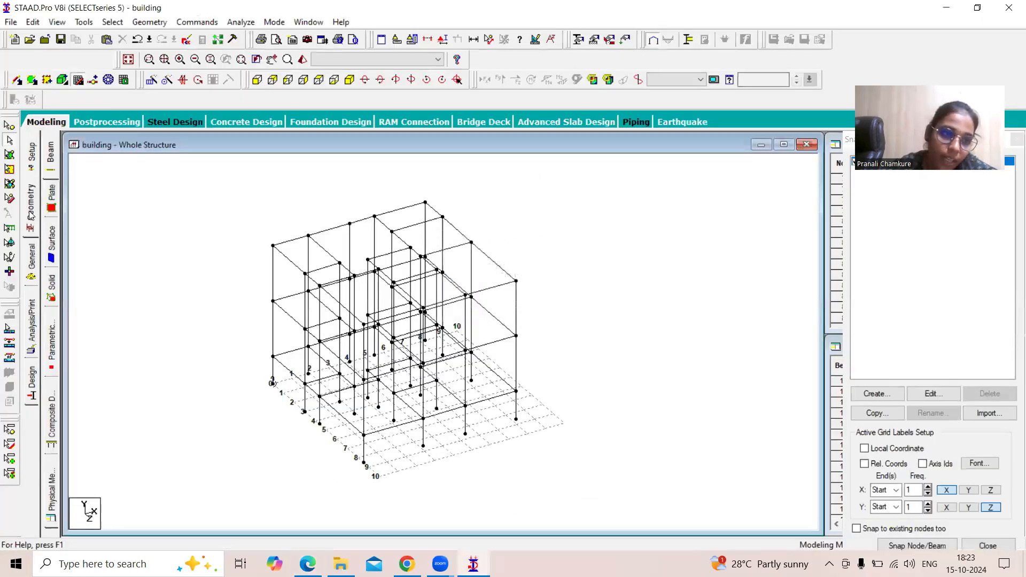
# Start defining a rectangular concrete section property for the members, and check the column sizes in the floor plan PDF.
pyautogui.click(31, 273)
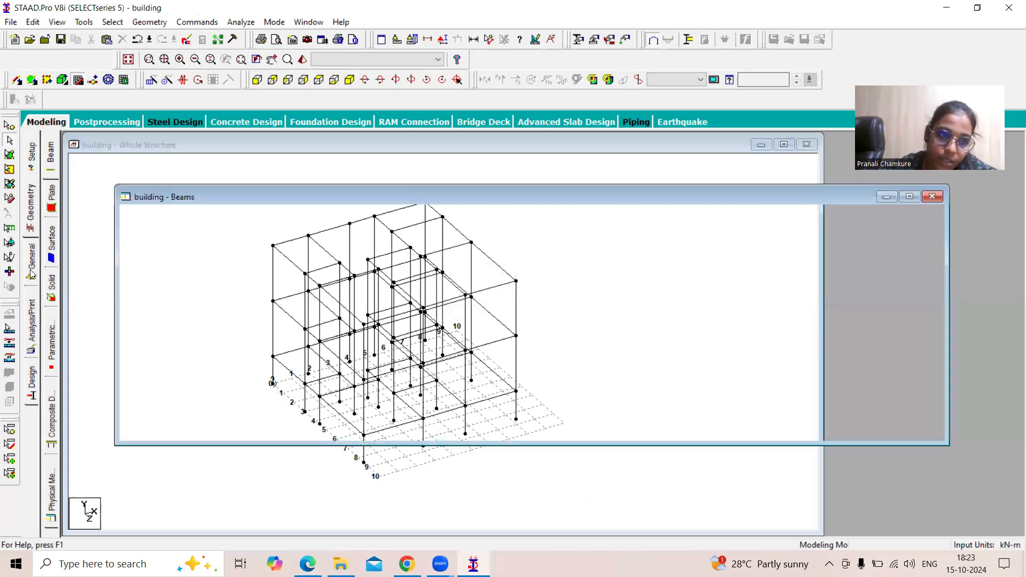
pyautogui.click(52, 173)
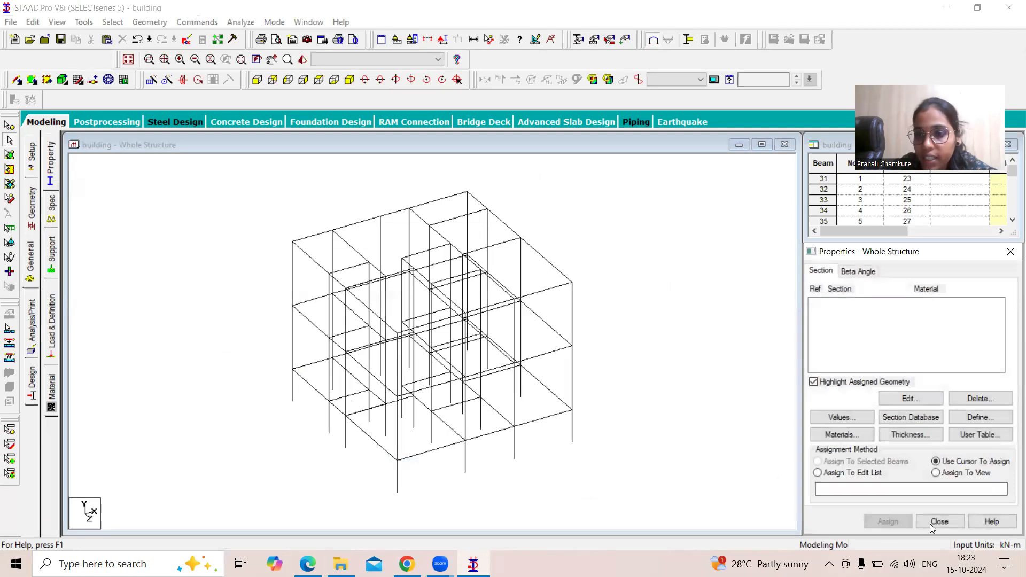
pyautogui.click(961, 419)
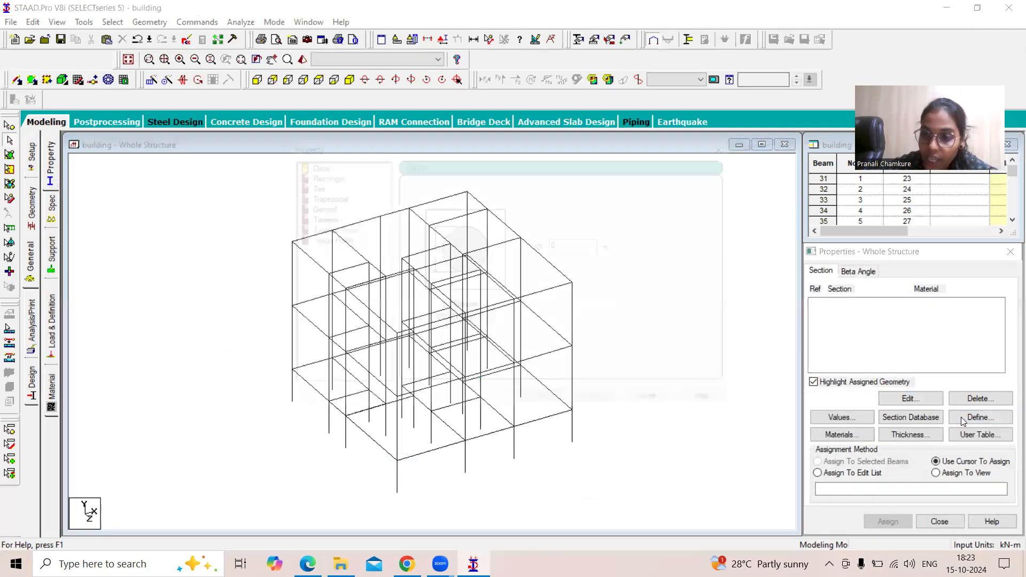
pyautogui.click(335, 182)
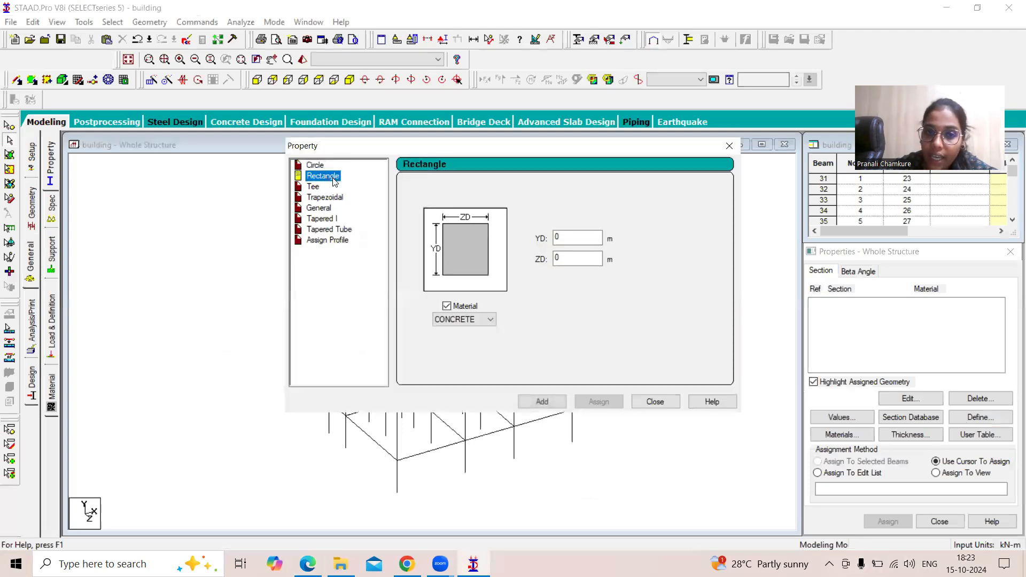
pyautogui.click(581, 241)
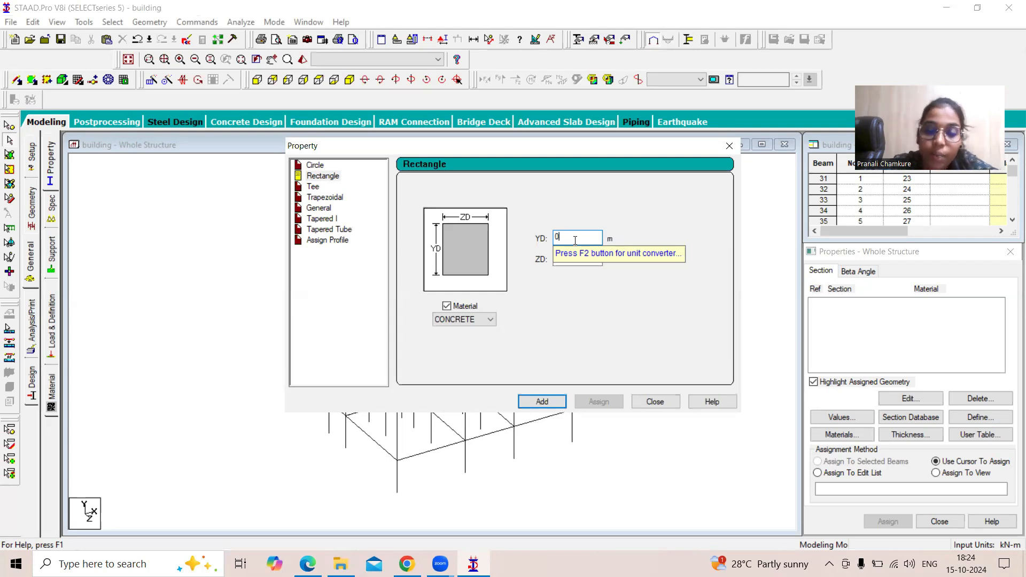
pyautogui.click(303, 557)
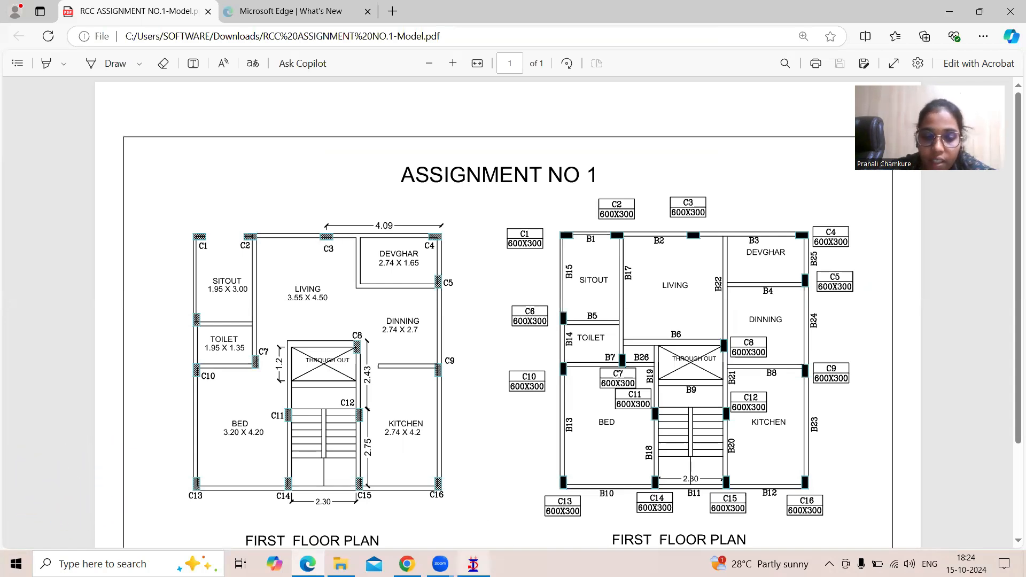
pyautogui.click(473, 564)
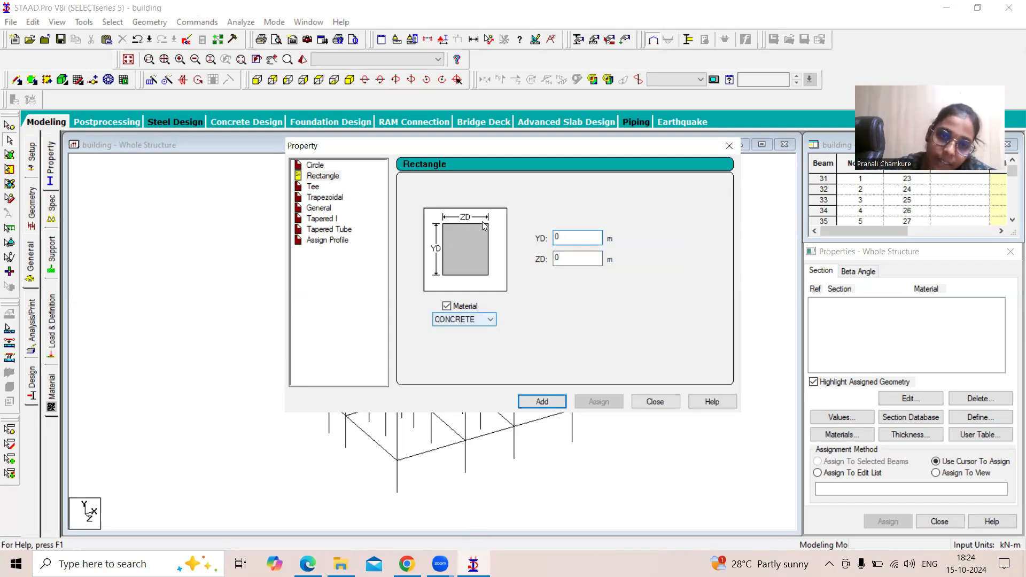
pyautogui.press('Tab')
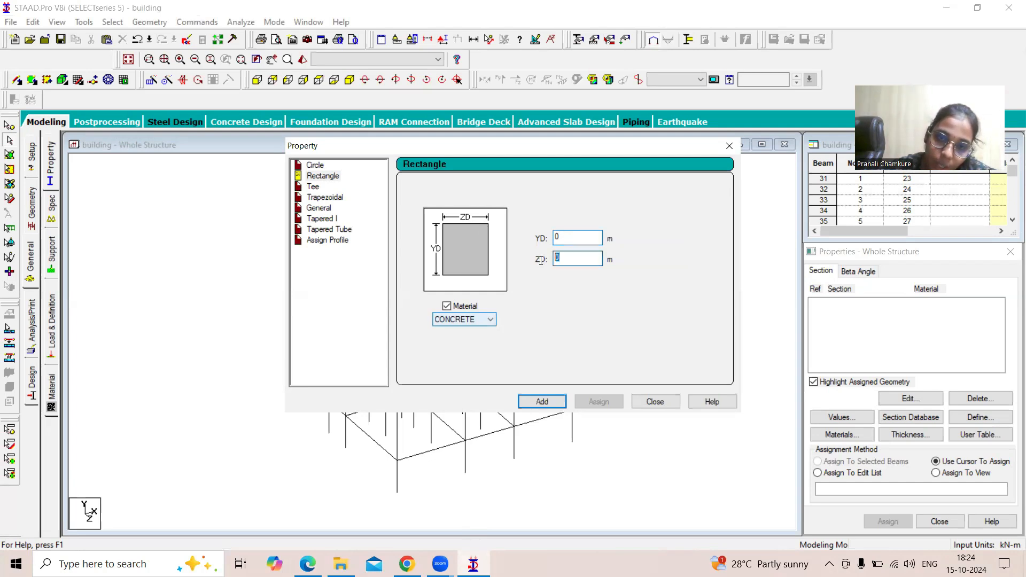
pyautogui.write('0.3')
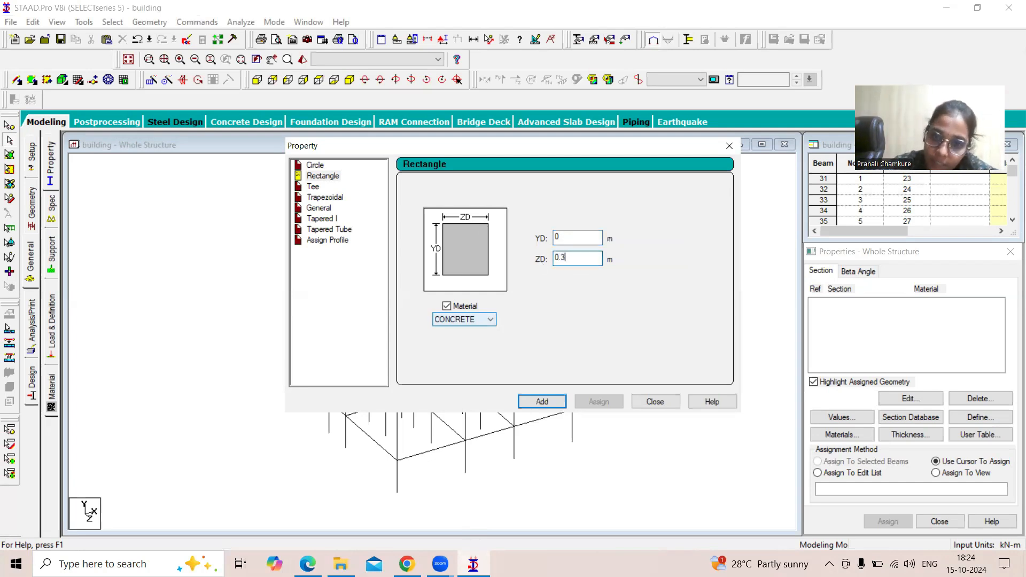
pyautogui.click(573, 240)
pyautogui.write('0.6')
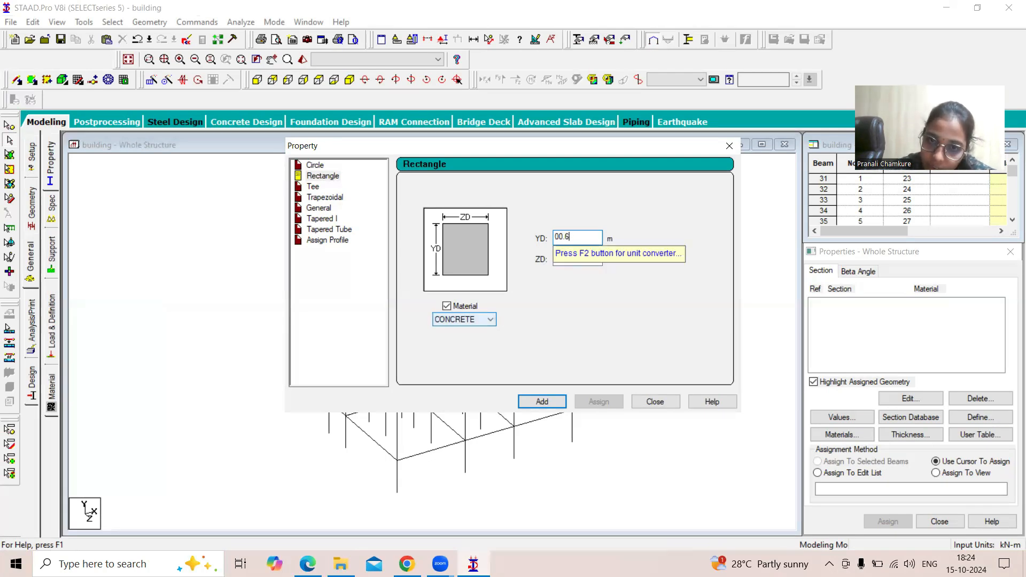
# Set YD to 0.3 m and ZD to 0.6 m and add the rectangular concrete section.
pyautogui.moveTo(579, 240); pyautogui.dragTo(554, 239)
pyautogui.write('0.3')
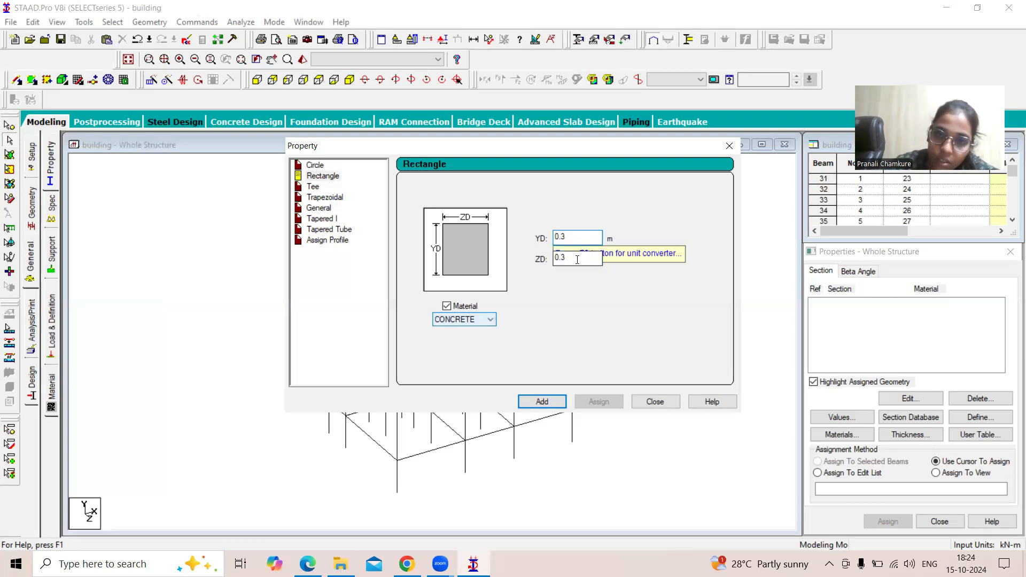
pyautogui.press('Tab')
pyautogui.write('0.6')
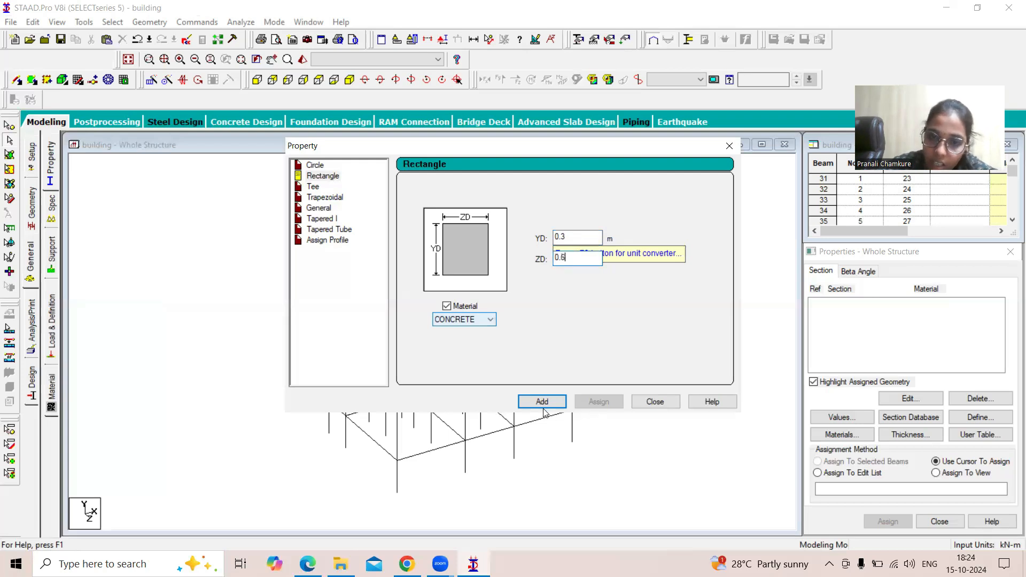
pyautogui.click(544, 402)
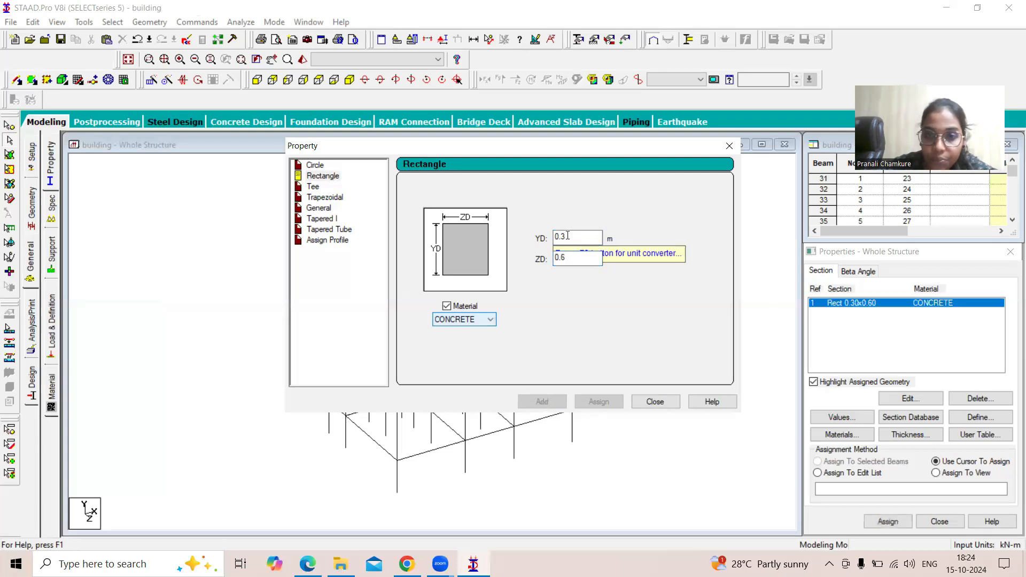
# Add a second rectangular concrete section with YD 0.45 m and ZD 0.45 m, finish defining sections and select Rect 0.30x0.60.
pyautogui.moveTo(568, 237); pyautogui.dragTo(548, 236)
pyautogui.write('0.45')
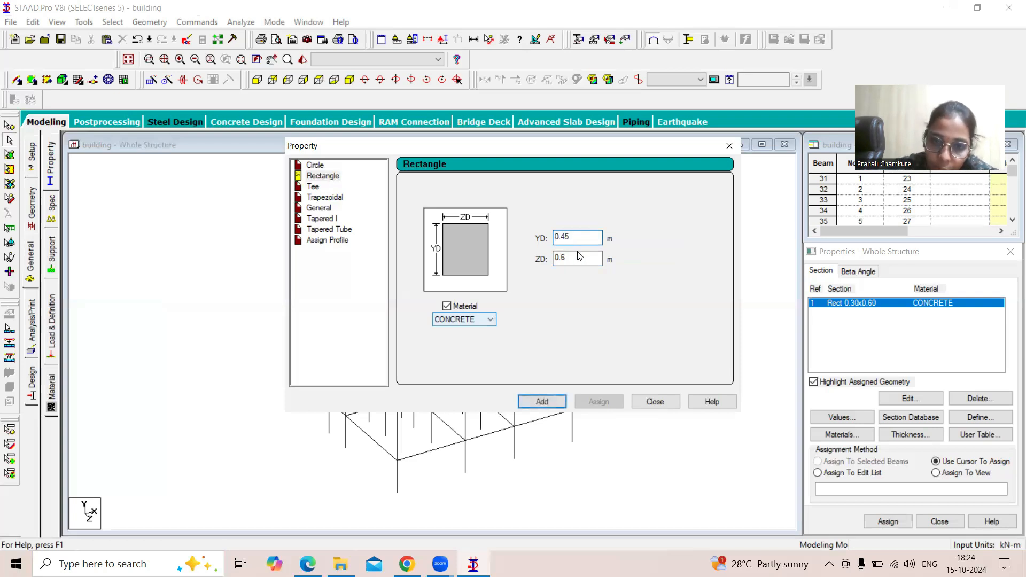
pyautogui.moveTo(567, 259); pyautogui.dragTo(545, 261)
pyautogui.write('1')
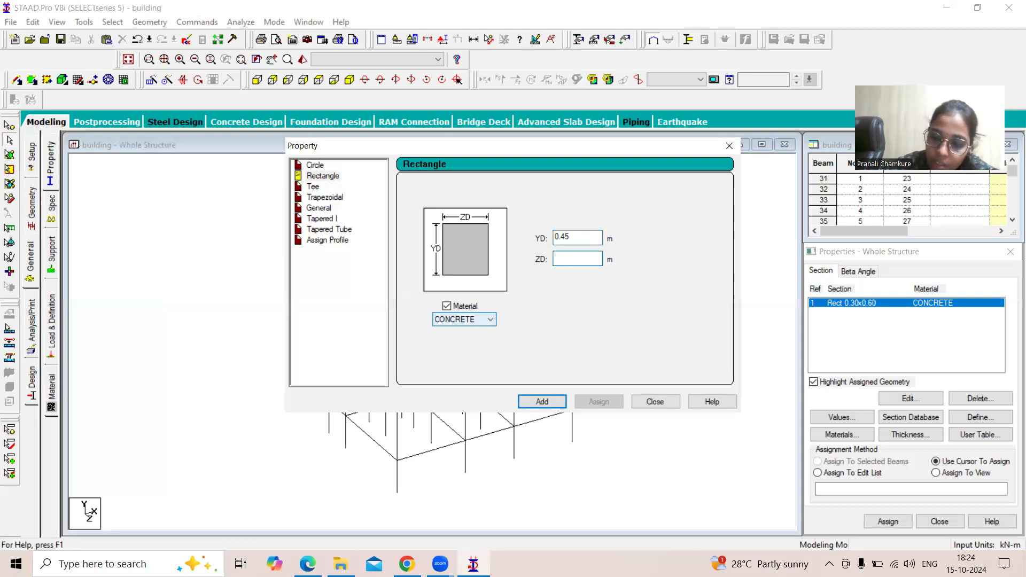
pyautogui.write('456')
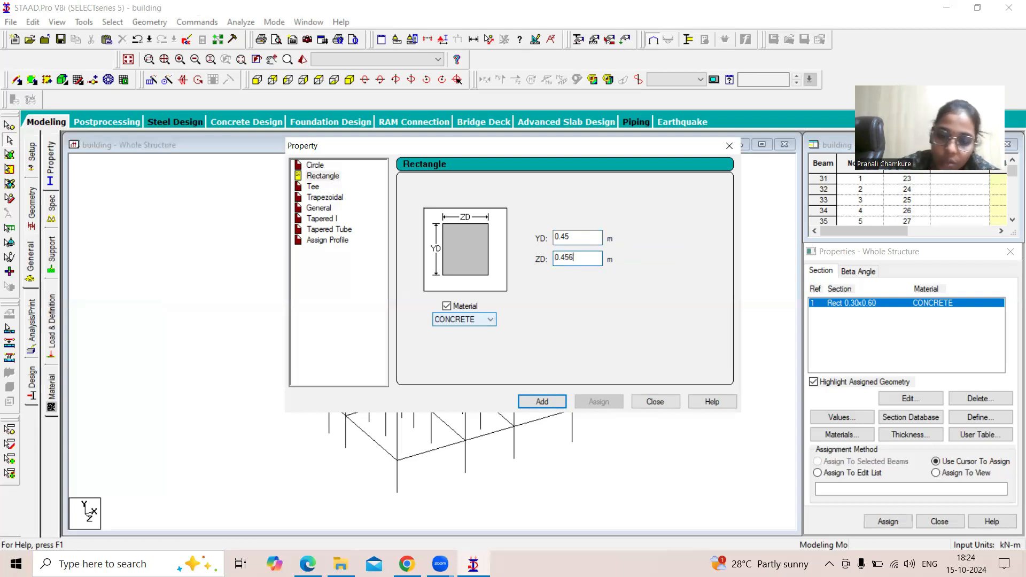
pyautogui.click(547, 402)
pyautogui.click(651, 405)
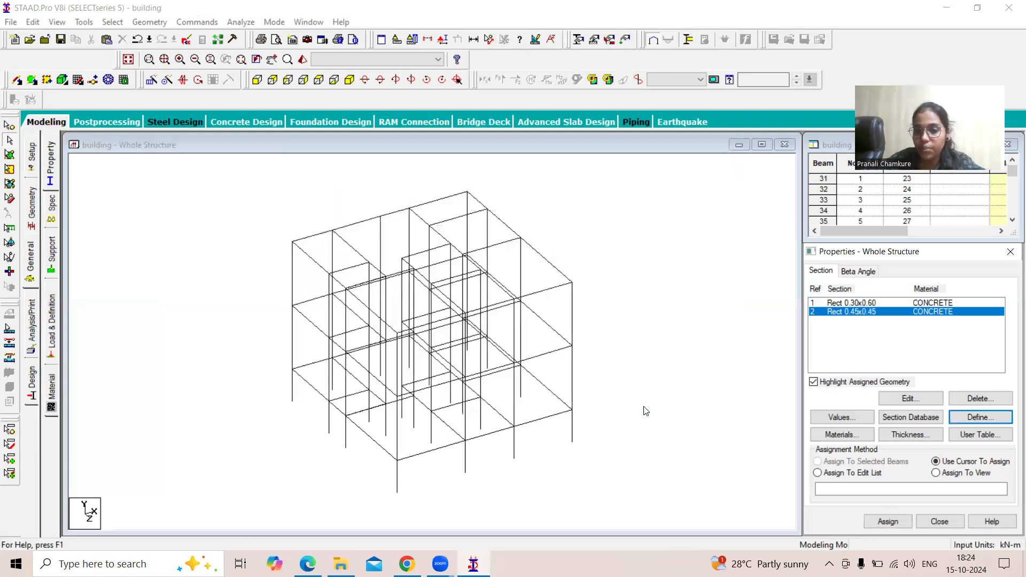
pyautogui.click(838, 305)
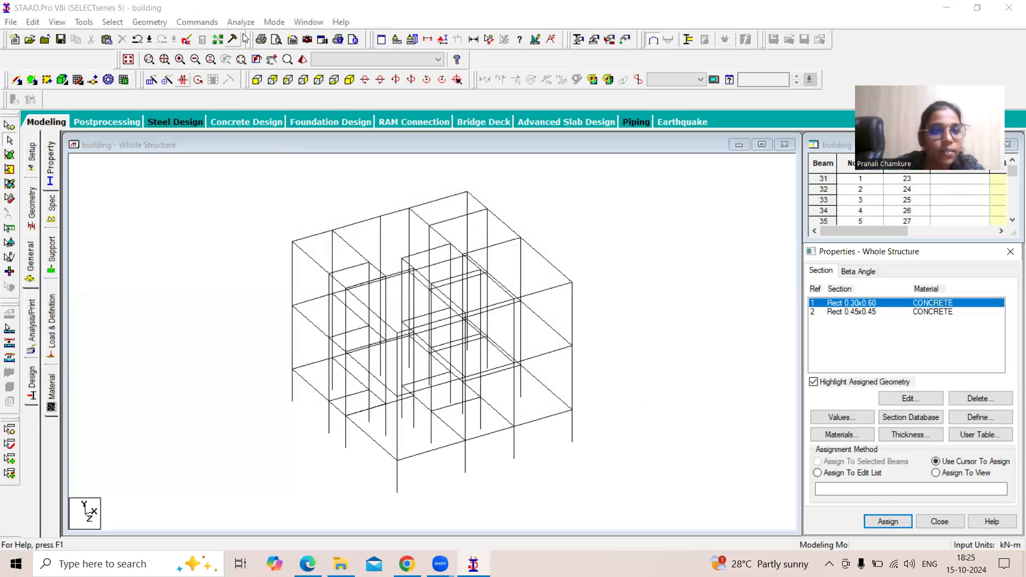
pyautogui.click(150, 22)
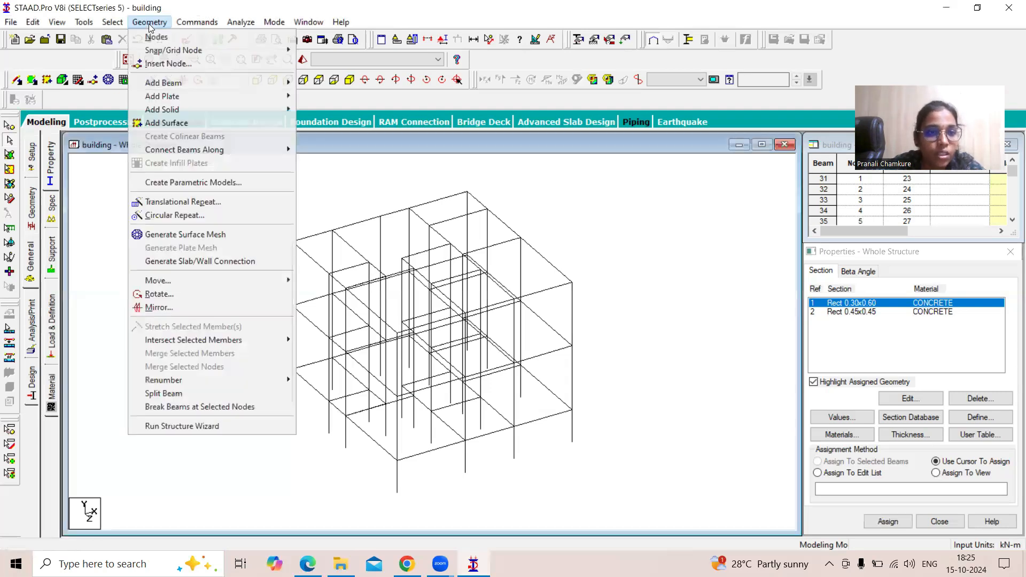
pyautogui.moveTo(109, 28)
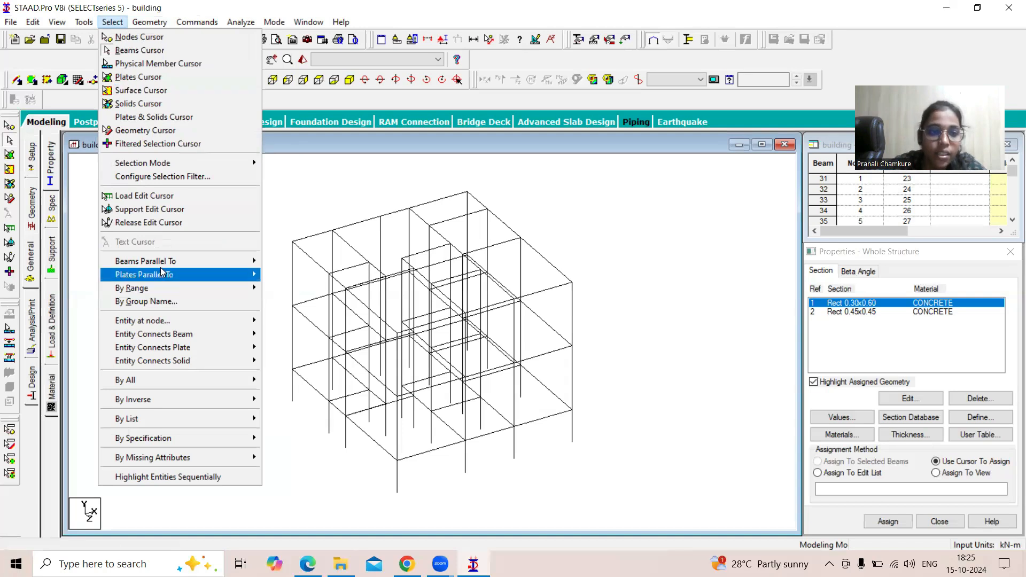
pyautogui.moveTo(164, 267)
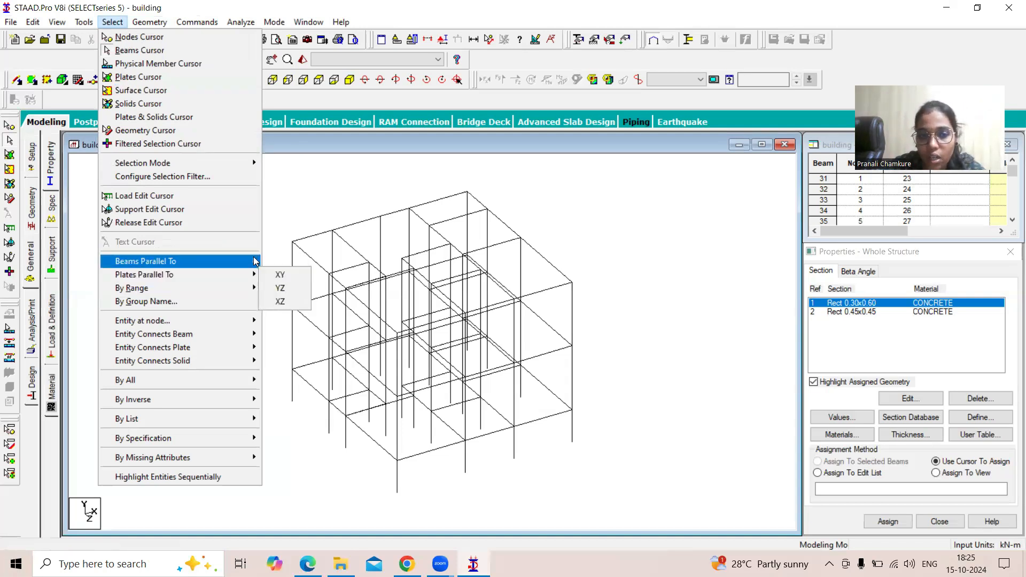
pyautogui.click(277, 275)
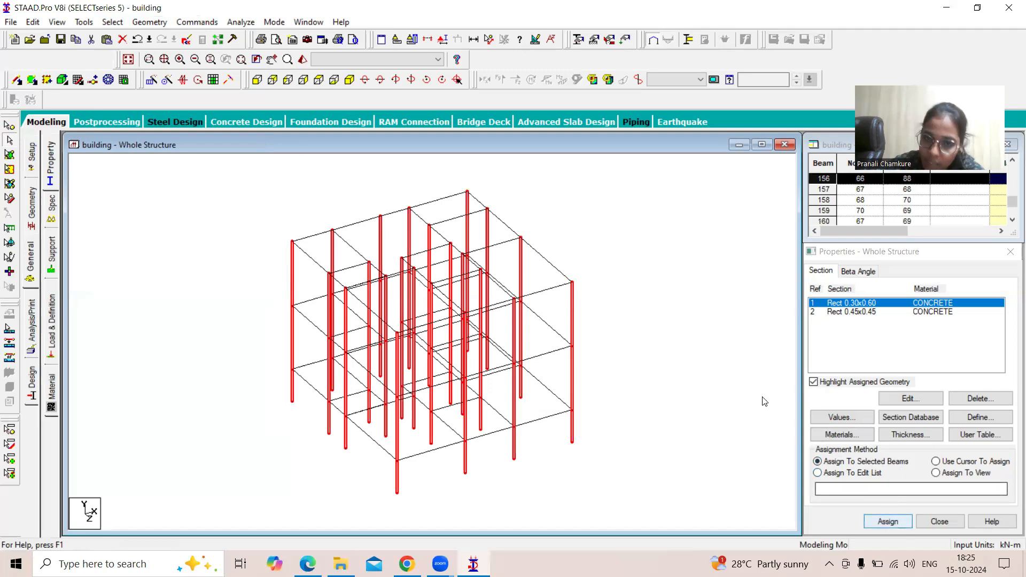
pyautogui.click(886, 522)
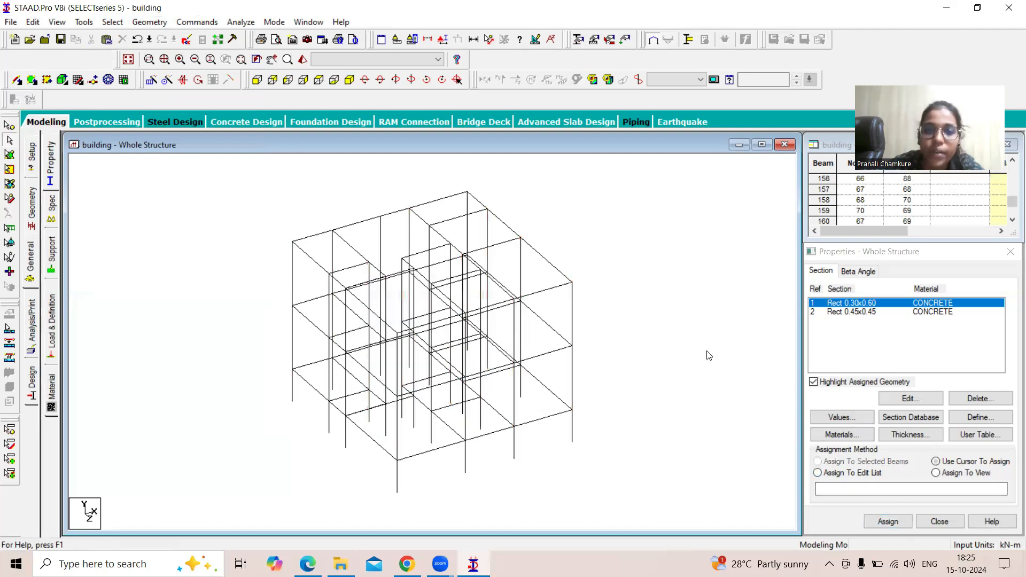
# Try to select the columns storey by storey with selection windows in the front view.
pyautogui.click(257, 79)
pyautogui.moveTo(240, 252); pyautogui.dragTo(216, 252)
pyautogui.moveTo(628, 380); pyautogui.dragTo(248, 375)
pyautogui.moveTo(635, 365); pyautogui.dragTo(205, 382)
pyautogui.moveTo(652, 469); pyautogui.dragTo(227, 501)
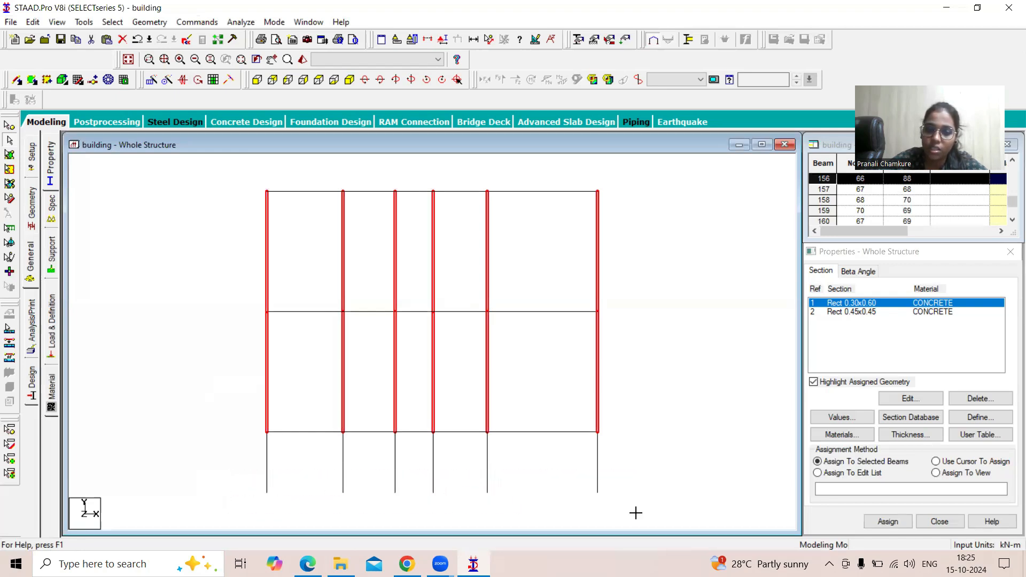
pyautogui.moveTo(652, 472); pyautogui.dragTo(239, 498)
pyautogui.moveTo(622, 449); pyautogui.dragTo(224, 505)
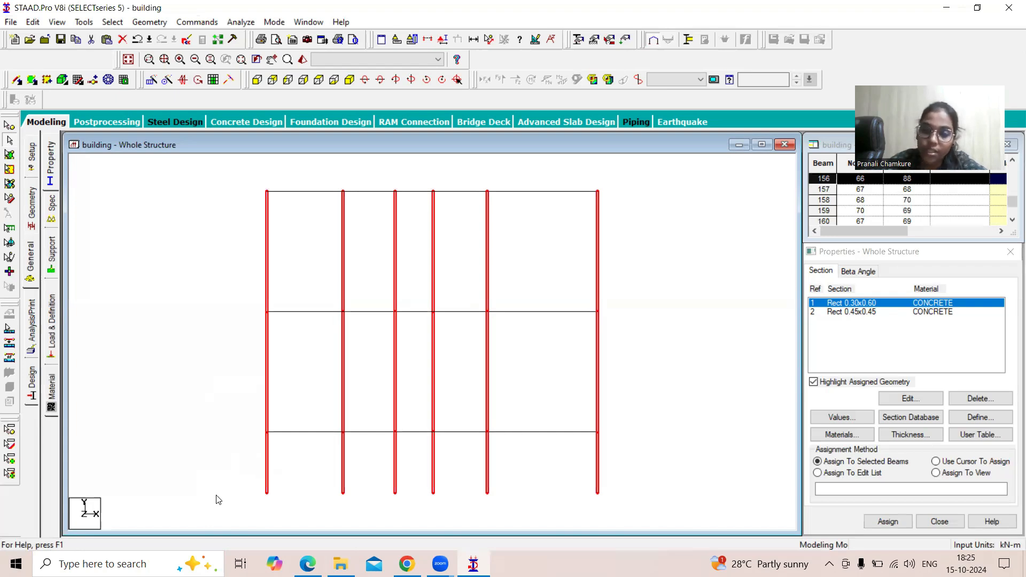
pyautogui.click(196, 300)
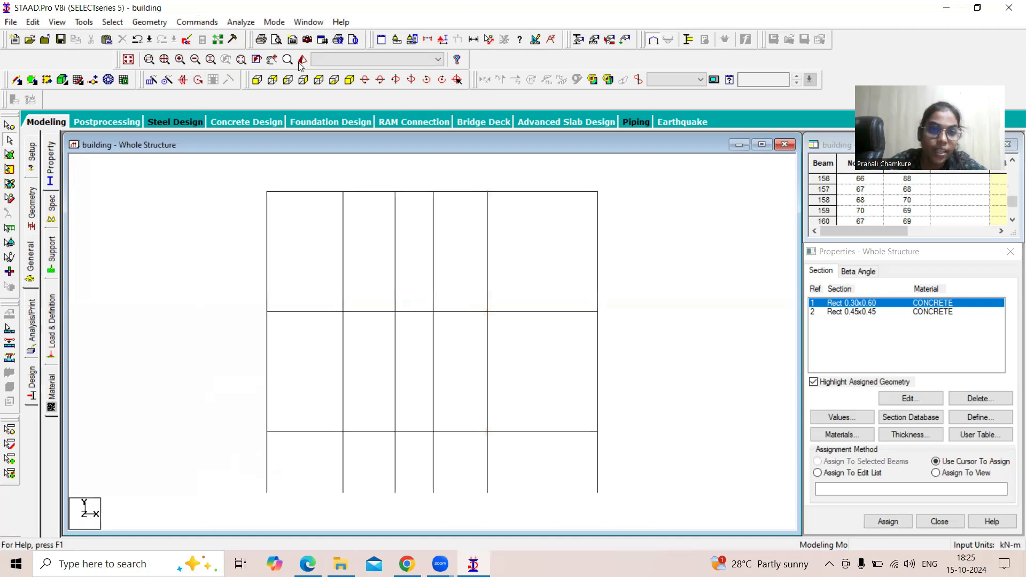
# Assign the Rect 0.30x0.60 concrete section to all members parallel to the Y axis.
pyautogui.click(349, 79)
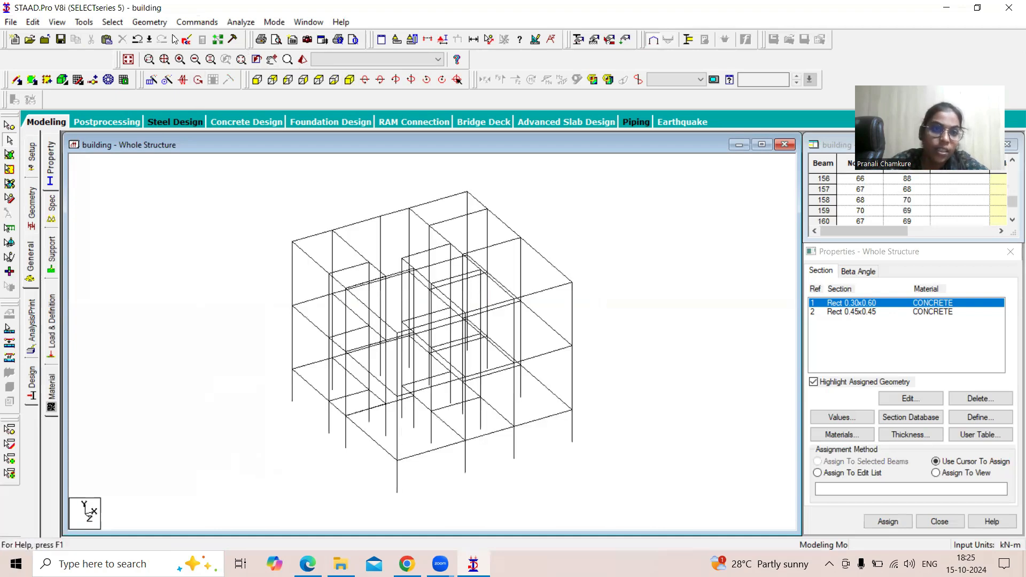
pyautogui.click(106, 22)
pyautogui.moveTo(235, 261)
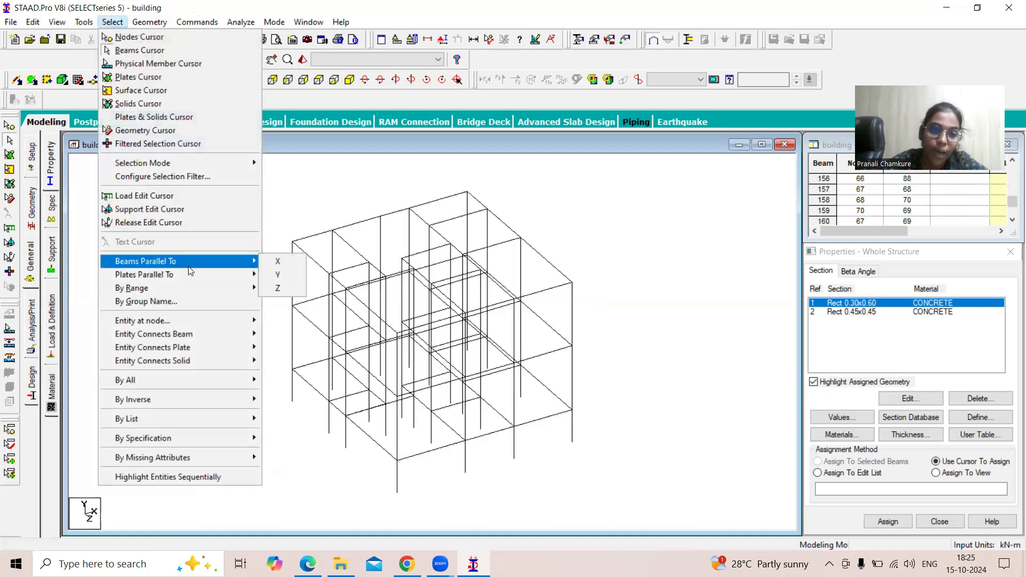
pyautogui.click(279, 275)
pyautogui.click(887, 521)
pyautogui.click(930, 423)
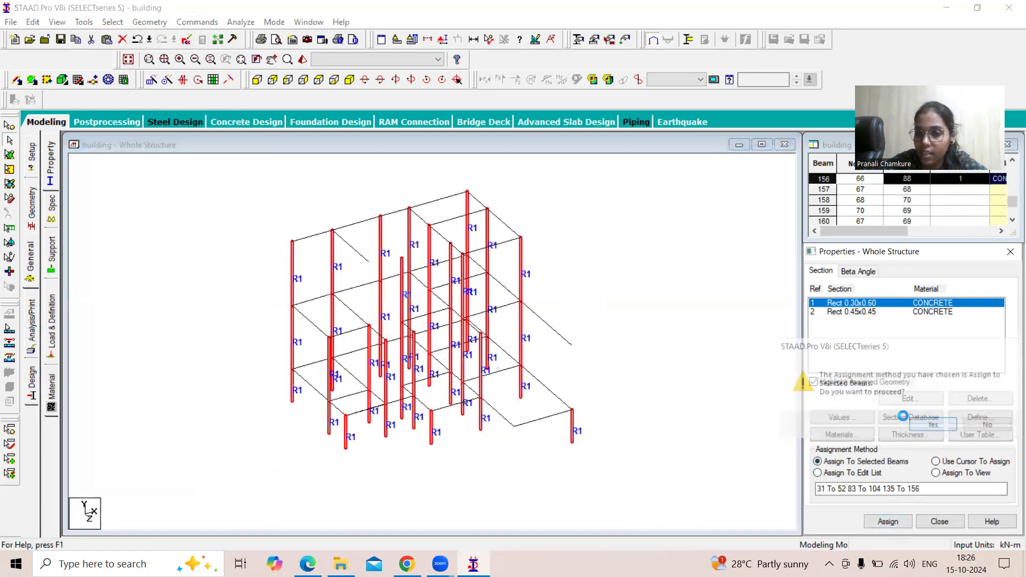
pyautogui.click(654, 360)
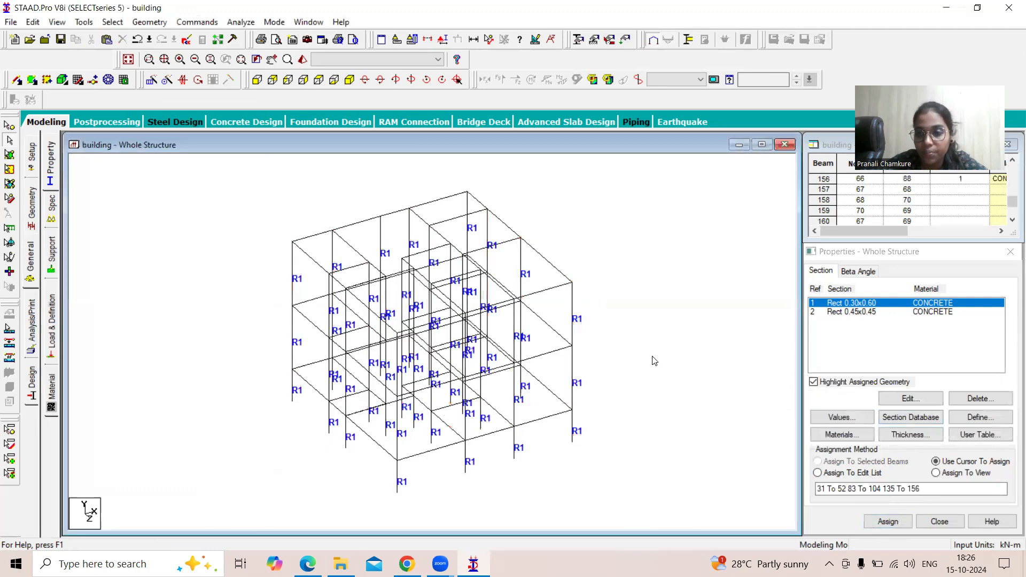
# Assign the Rect 0.45x0.45 concrete section to all beams parallel to the X and Z axes.
pyautogui.click(869, 312)
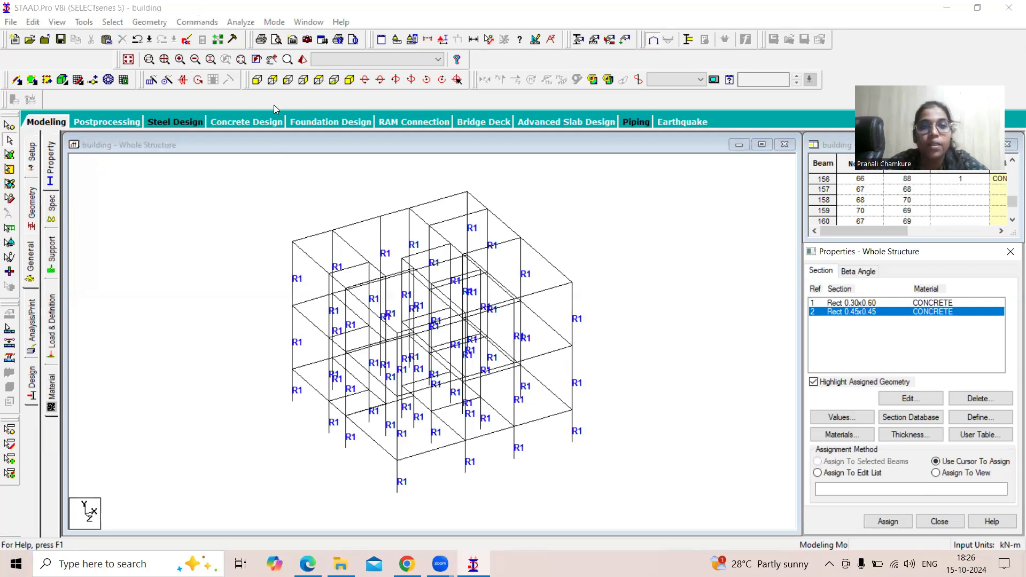
pyautogui.click(113, 22)
pyautogui.moveTo(183, 261)
pyautogui.click(282, 262)
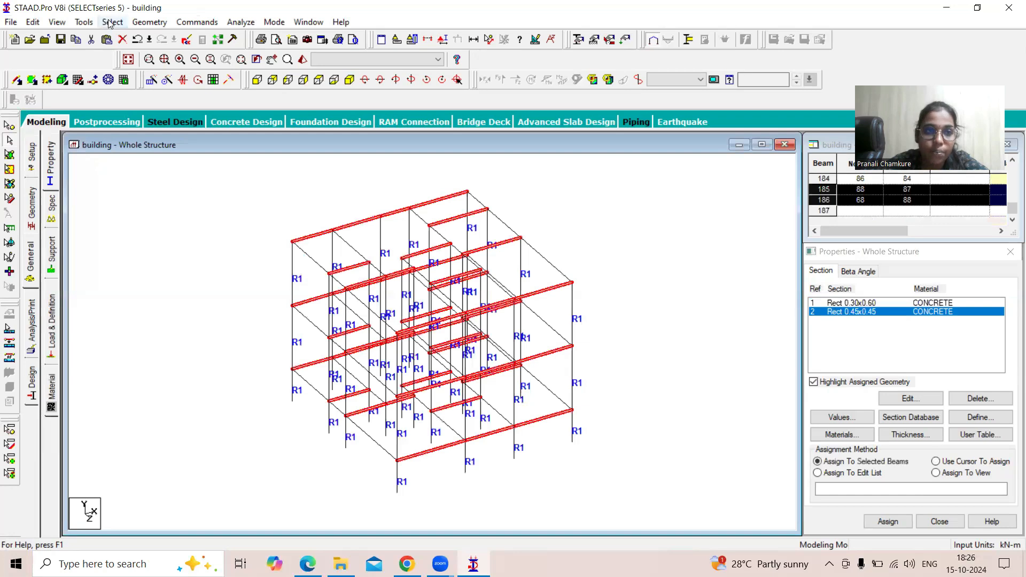
pyautogui.click(112, 22)
pyautogui.moveTo(197, 271)
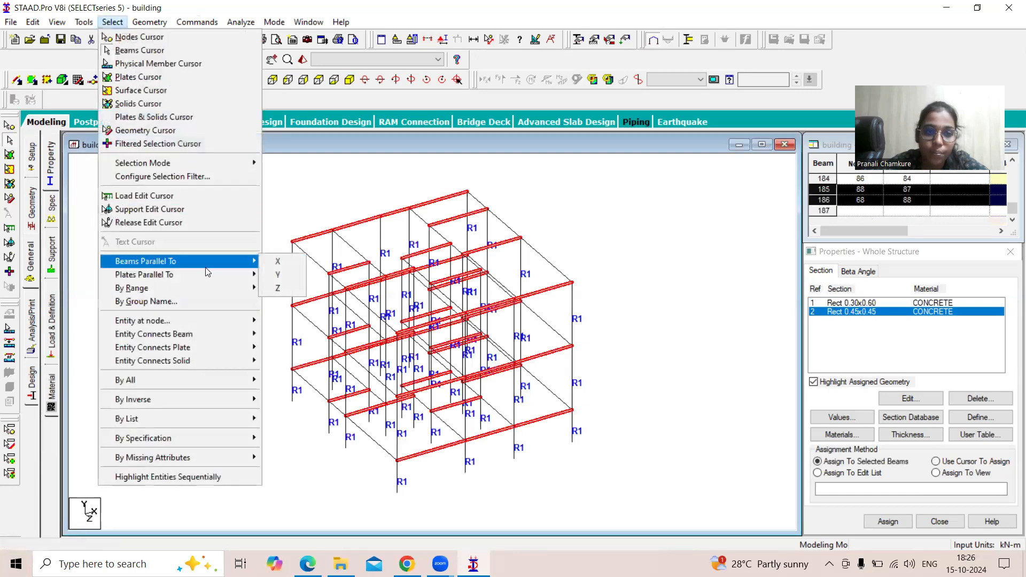
pyautogui.click(277, 293)
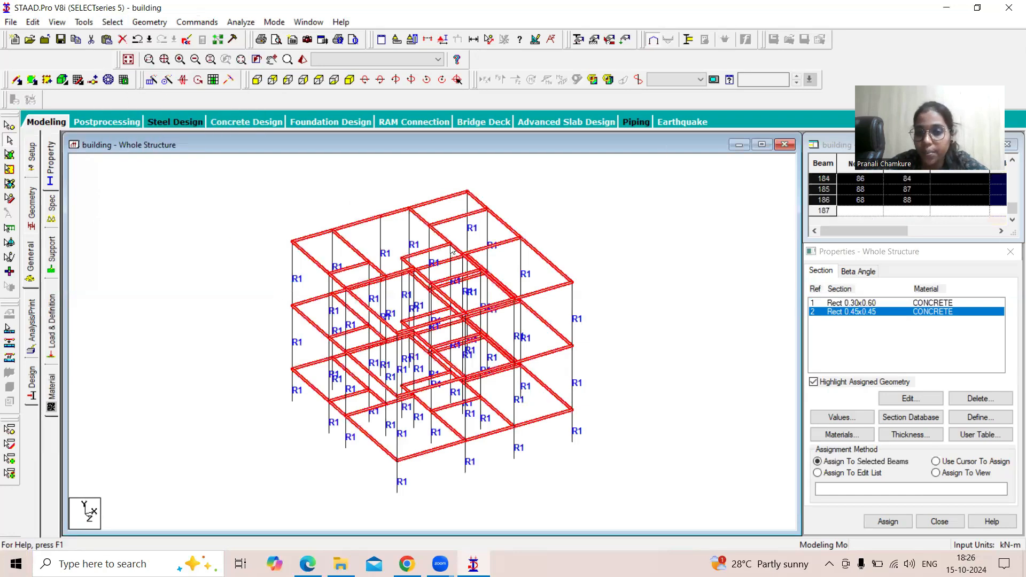
pyautogui.click(887, 521)
pyautogui.click(931, 425)
# Inspect the assigned beam and column sections in the 3D rendered view, and close it.
pyautogui.click(302, 59)
pyautogui.moveTo(513, 341); pyautogui.dragTo(685, 295)
pyautogui.moveTo(599, 275); pyautogui.dragTo(577, 276)
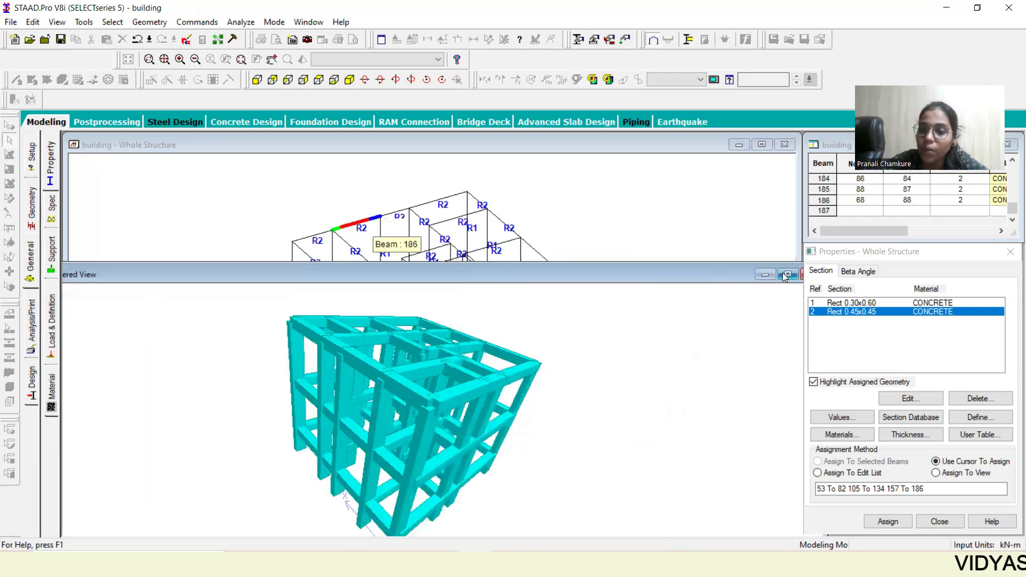
pyautogui.moveTo(701, 274); pyautogui.dragTo(573, 277)
pyautogui.click(681, 279)
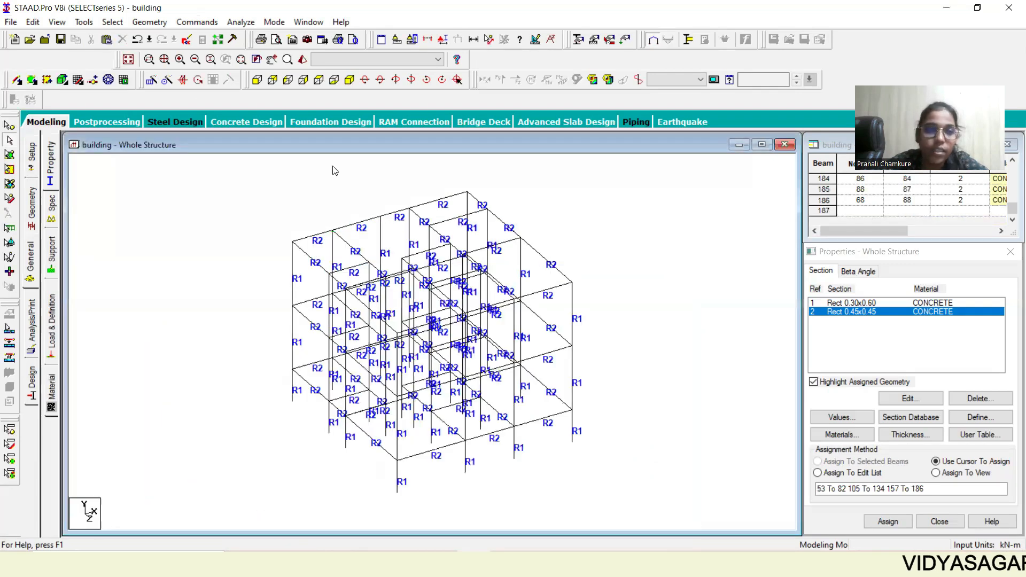
# Isolate the lowest level of beams from the front view and display them in the isometric view.
pyautogui.click(257, 79)
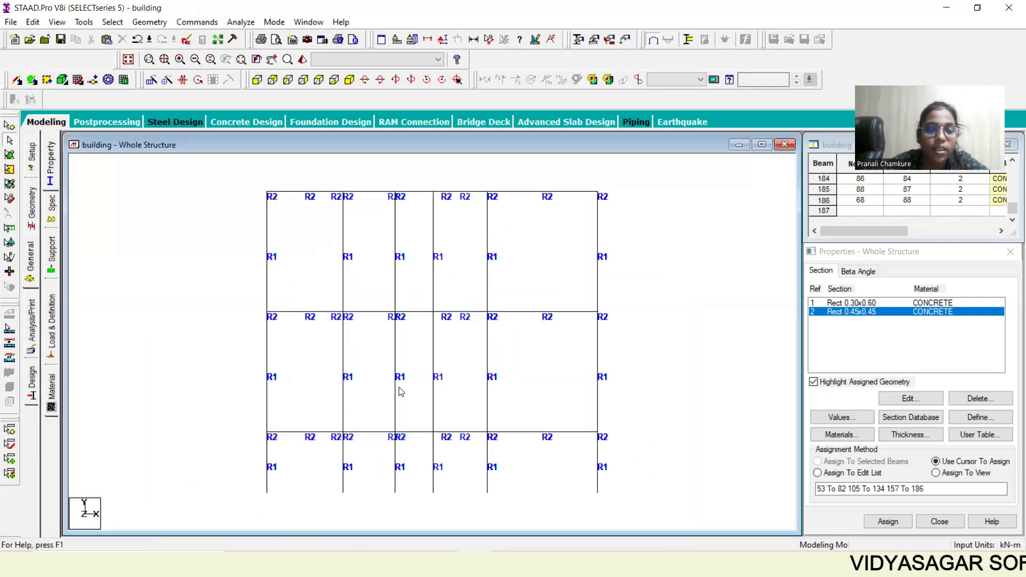
pyautogui.click(228, 81)
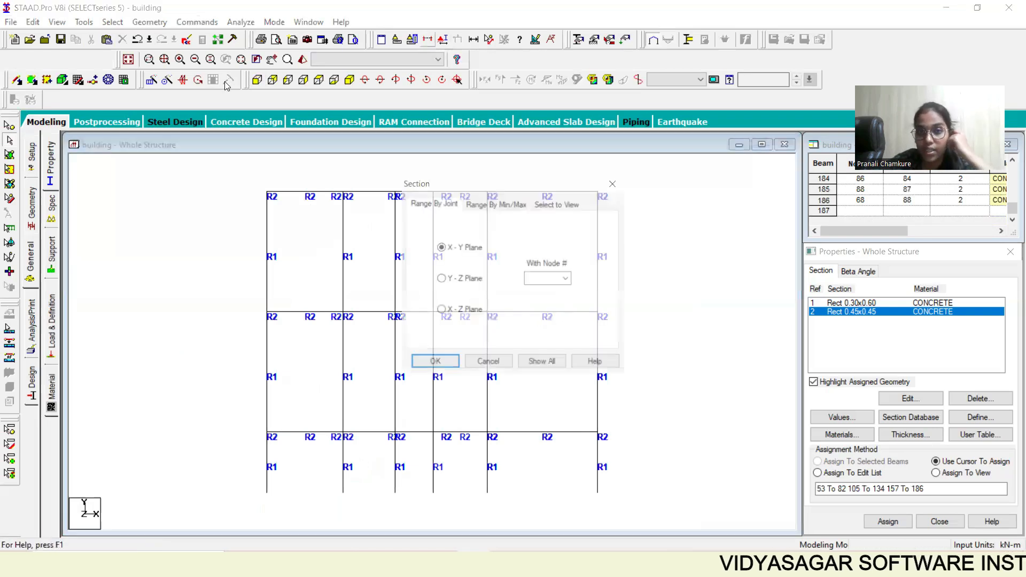
pyautogui.click(550, 209)
pyautogui.click(434, 363)
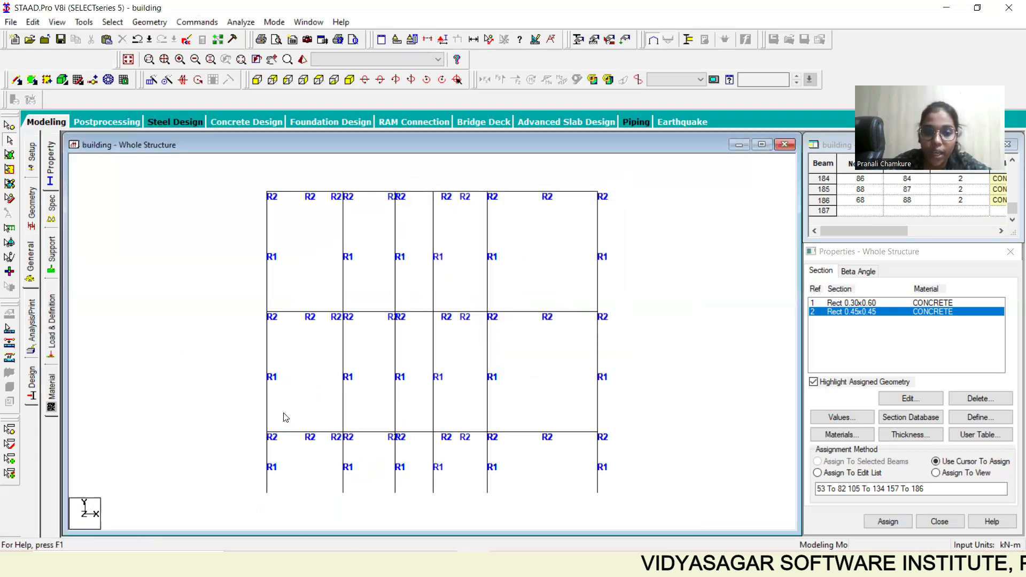
pyautogui.moveTo(226, 427); pyautogui.dragTo(648, 463)
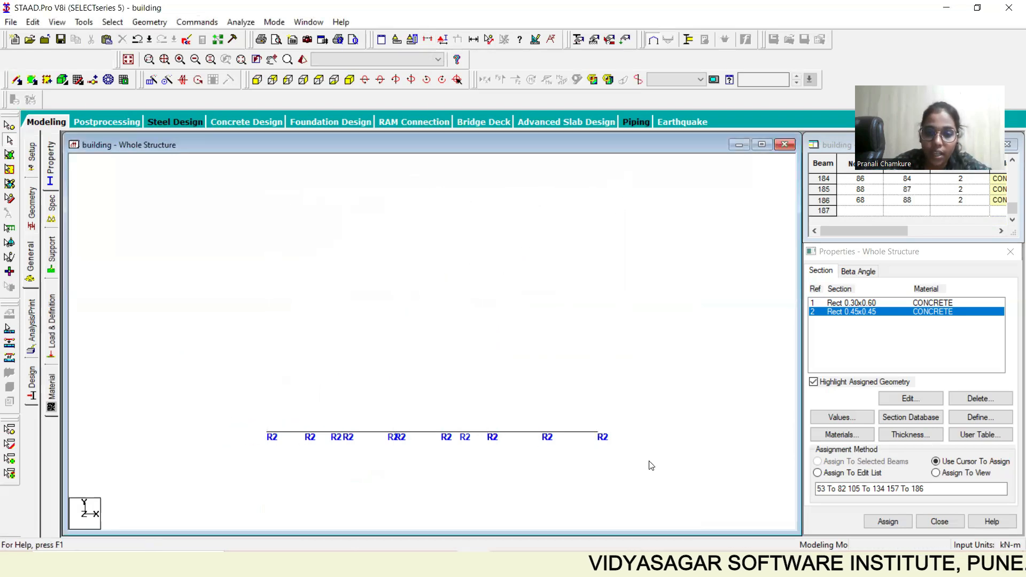
pyautogui.click(349, 80)
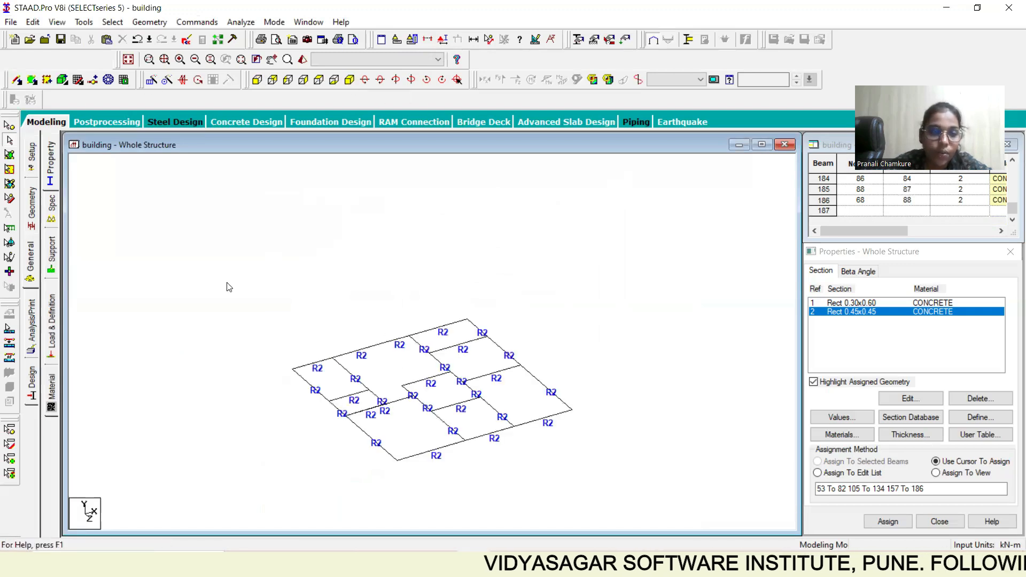
# Add a four-noded plate spanning the four outer corner nodes of the lowest beam level.
pyautogui.click(36, 81)
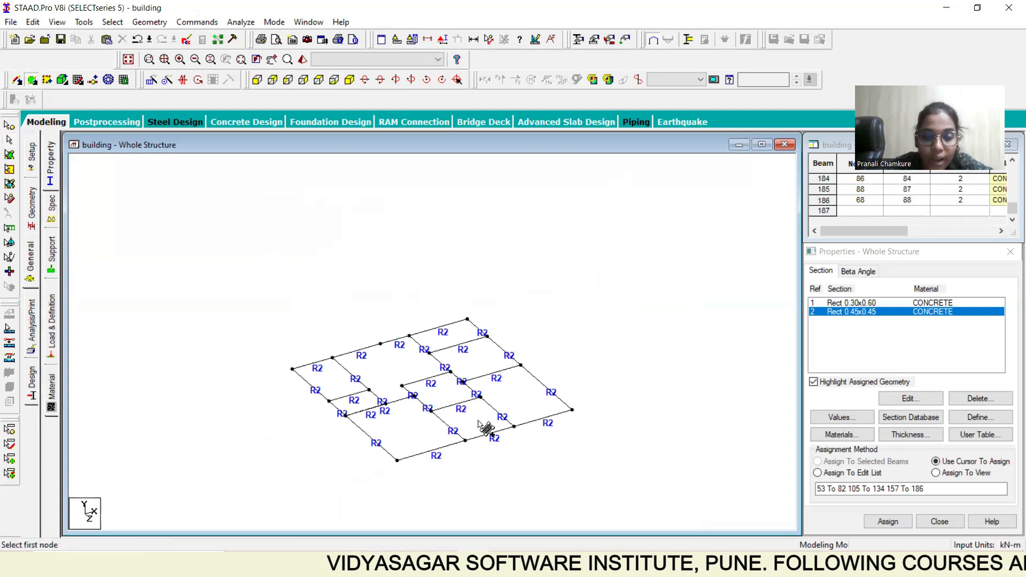
pyautogui.click(292, 369)
pyautogui.click(468, 320)
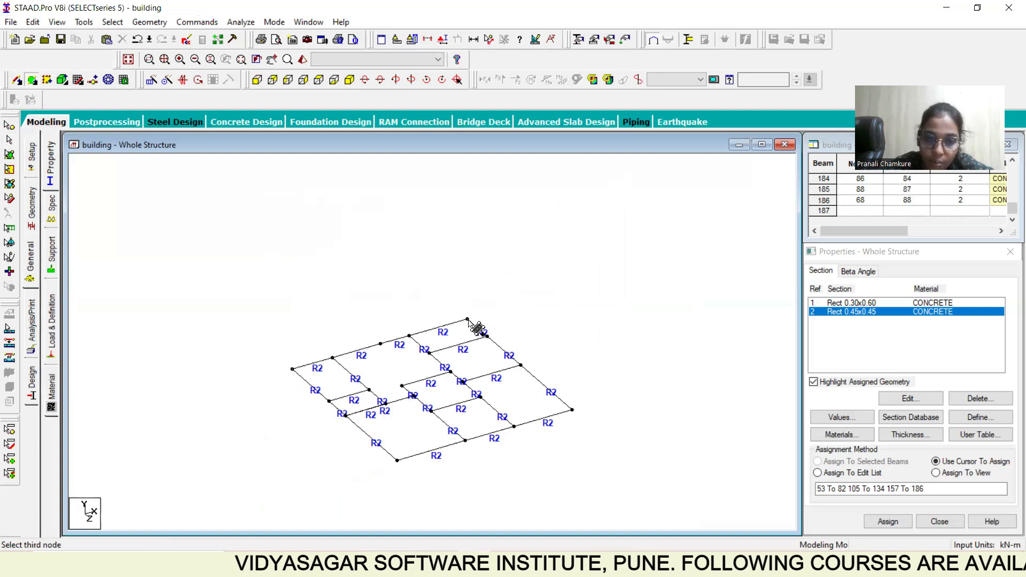
pyautogui.click(573, 411)
pyautogui.click(397, 460)
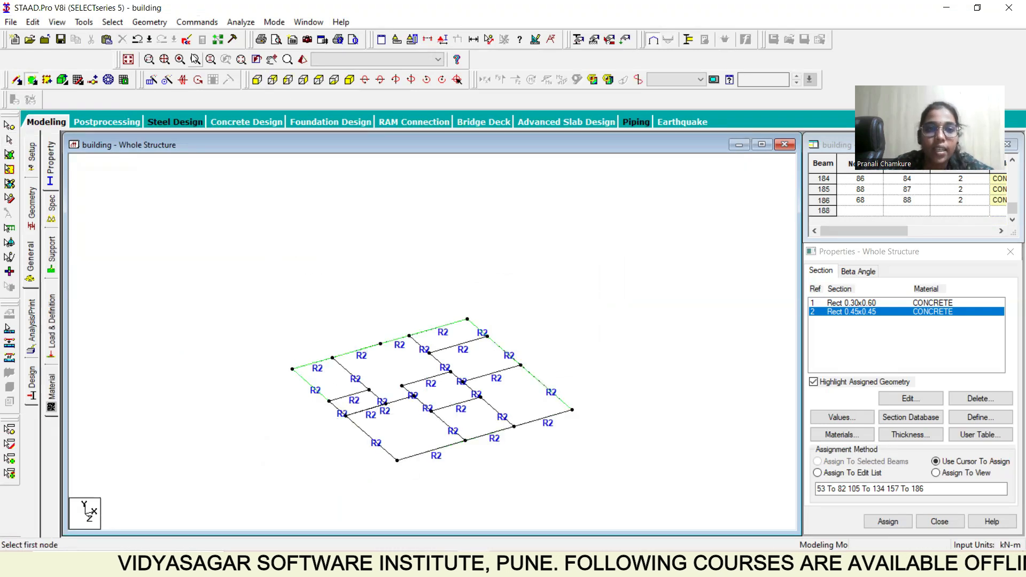
# Restore the whole structure and repeat the lowest-level plate along global Y with 2 steps at 3 m spacing.
pyautogui.click(128, 60)
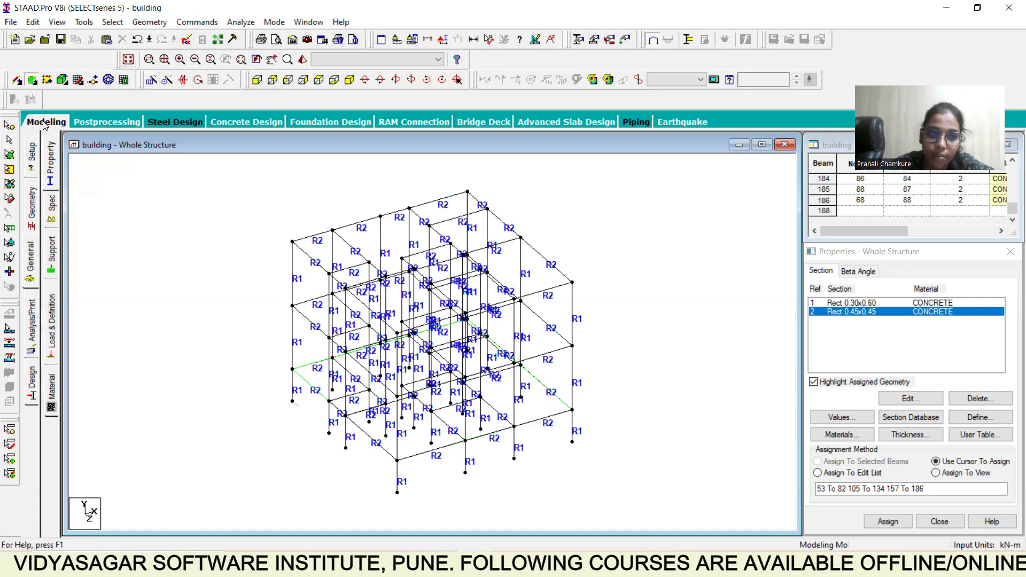
pyautogui.click(9, 154)
pyautogui.click(307, 372)
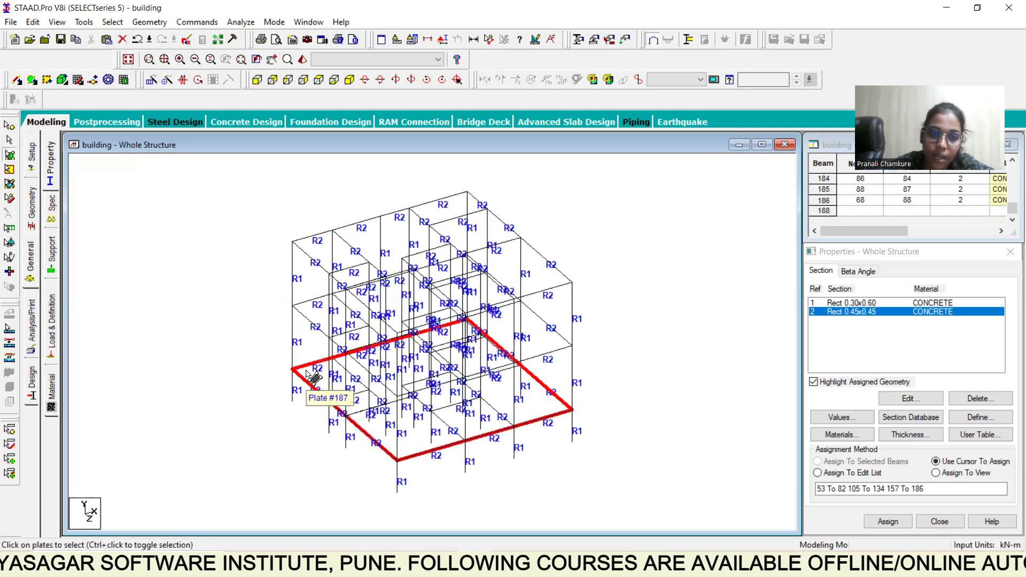
pyautogui.click(182, 80)
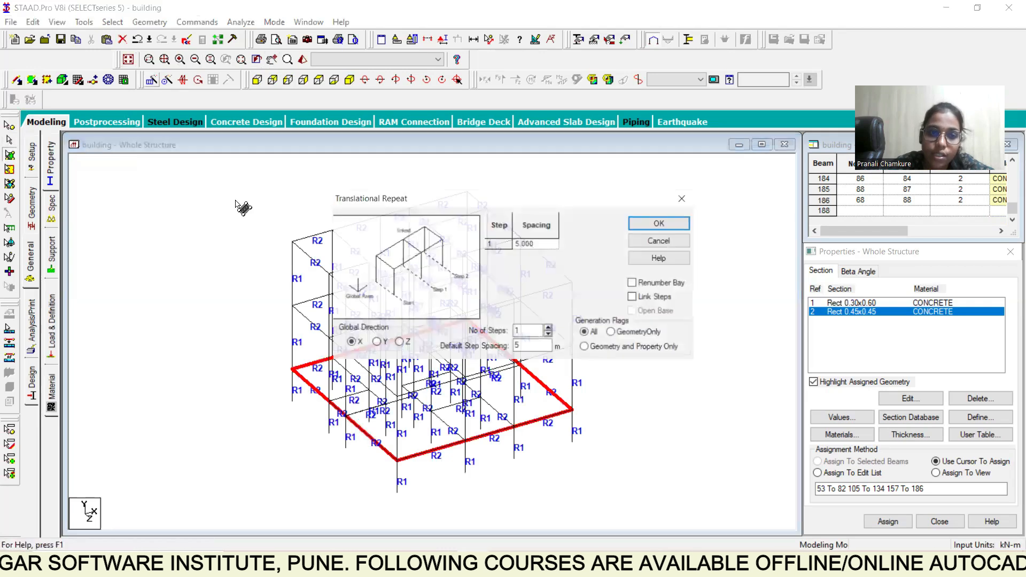
pyautogui.click(376, 342)
pyautogui.click(521, 330)
pyautogui.press('BackSpace')
pyautogui.write('2')
pyautogui.click(517, 346)
pyautogui.press('BackSpace')
pyautogui.write('3')
pyautogui.click(660, 223)
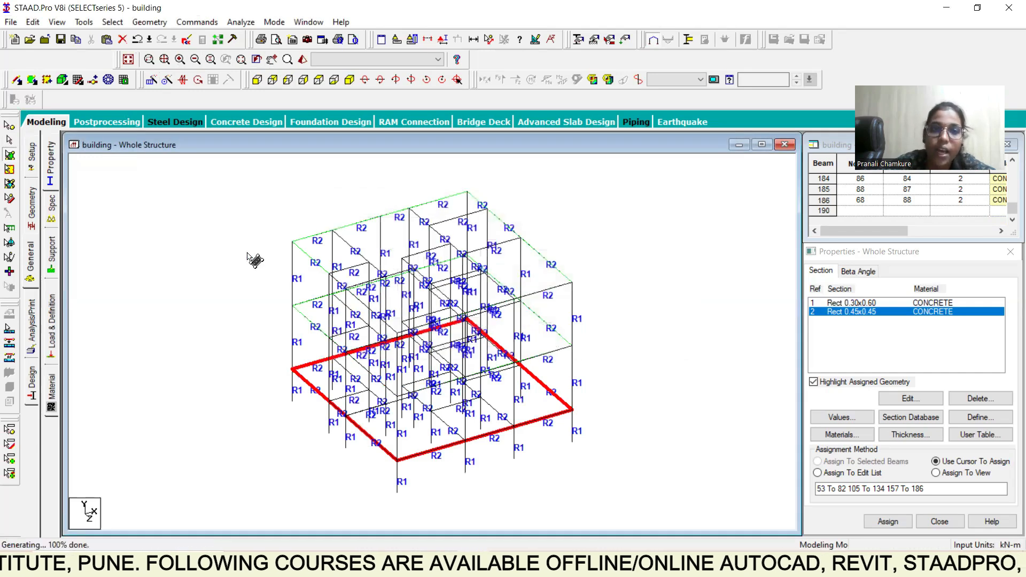
# Inspect the floor plates from several angles in the 3D rendered view, close it and clear the plate selection.
pyautogui.click(302, 59)
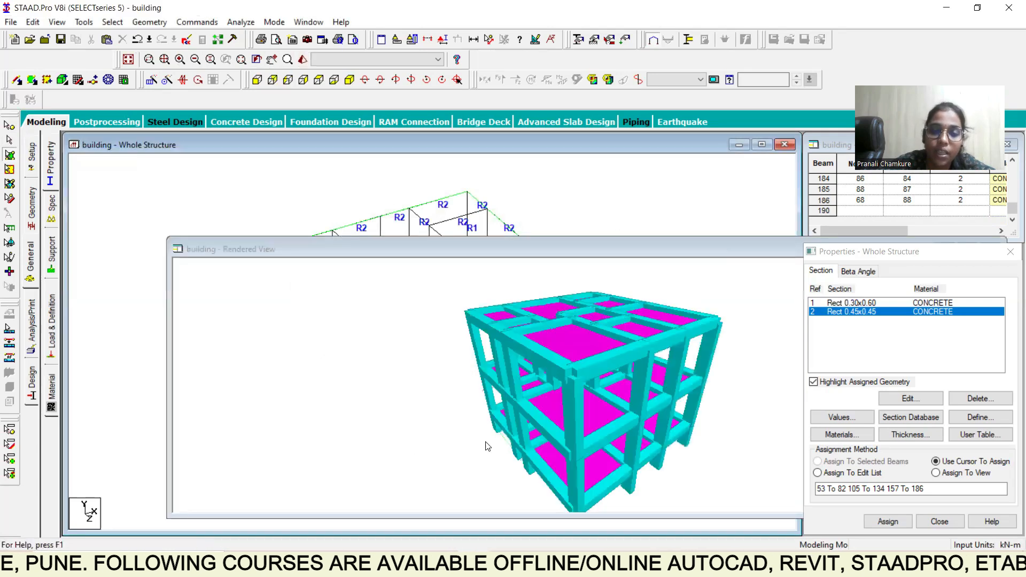
pyautogui.moveTo(527, 401); pyautogui.dragTo(623, 376)
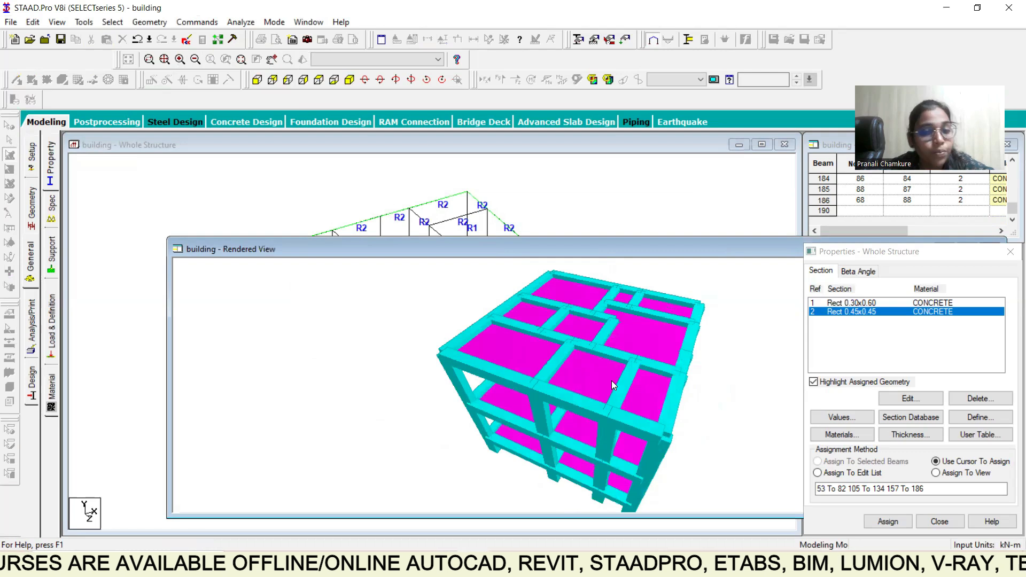
pyautogui.moveTo(609, 387); pyautogui.dragTo(710, 433)
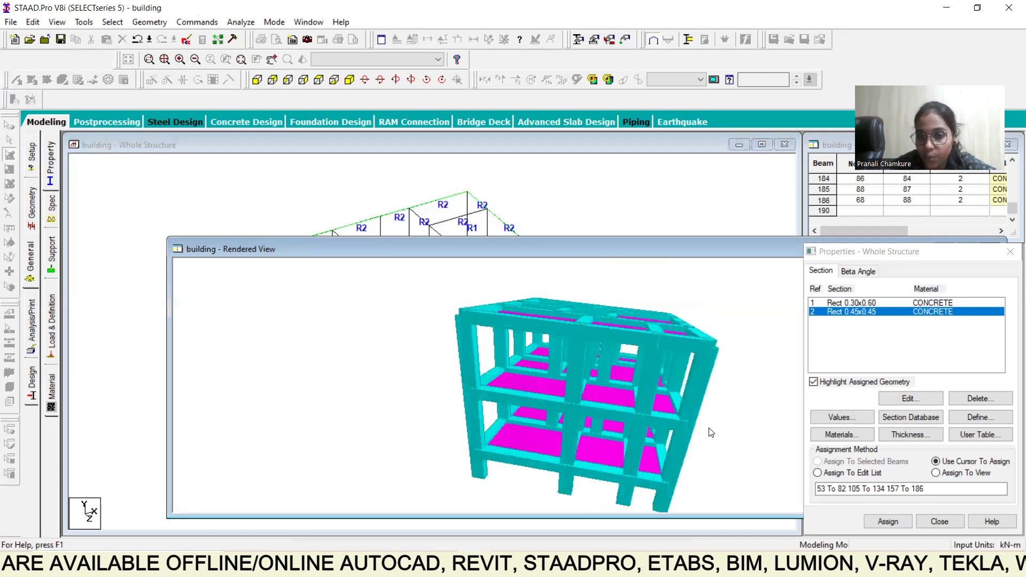
pyautogui.doubleClick(567, 248)
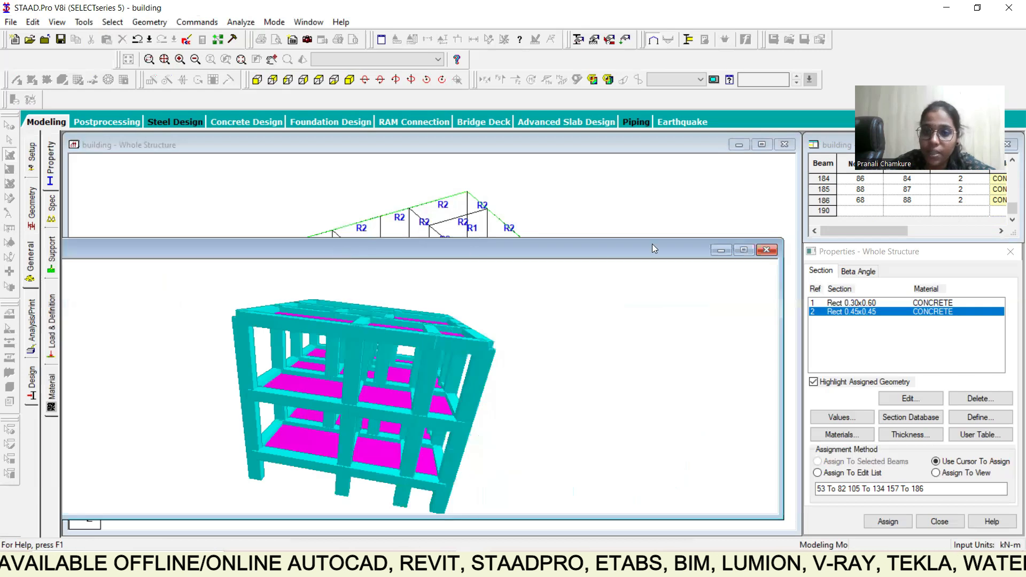
pyautogui.click(760, 250)
pyautogui.press('Escape')
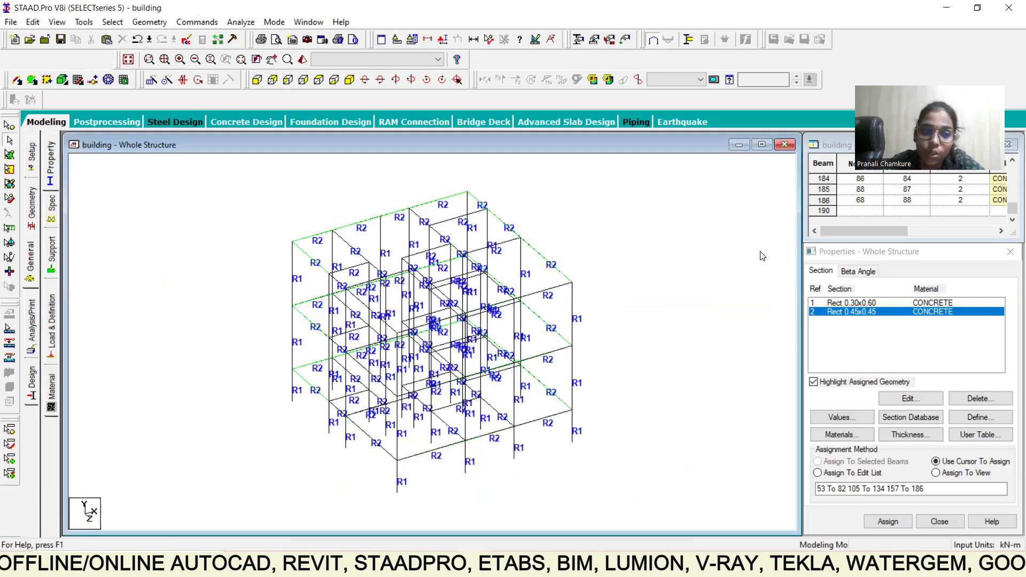
# Create a fixed support definition and select it for assignment.
pyautogui.click(51, 255)
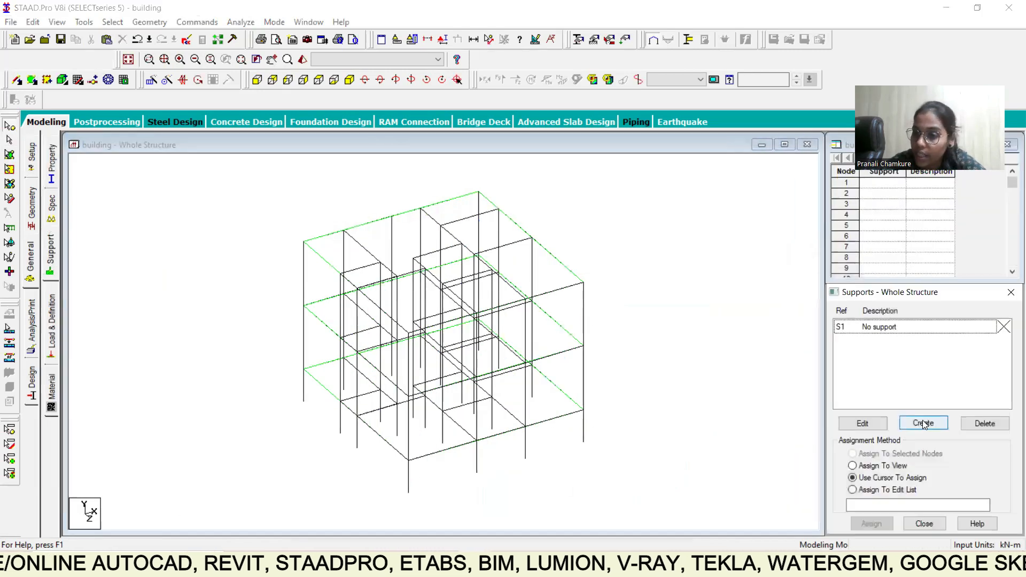
pyautogui.click(922, 422)
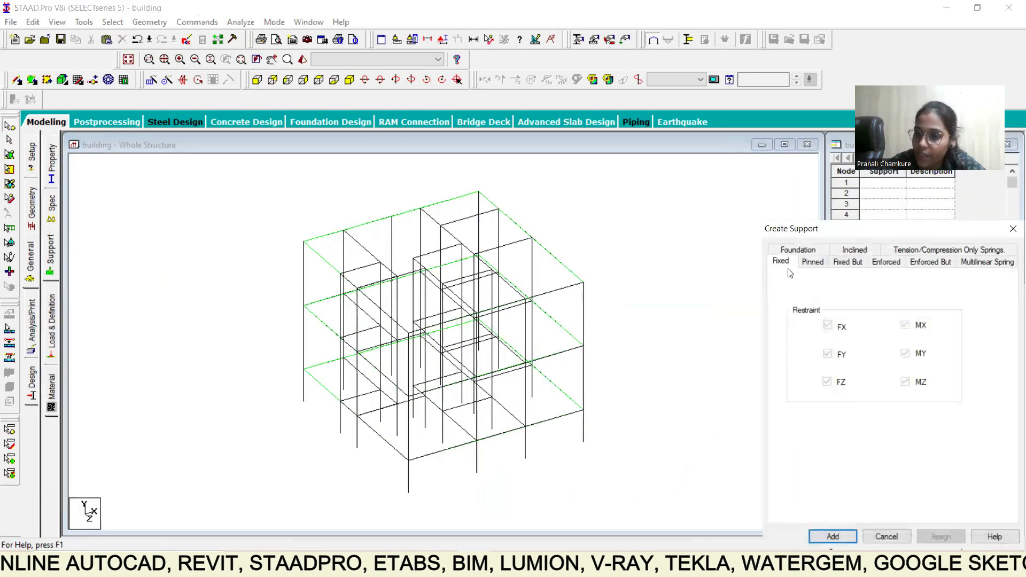
pyautogui.click(828, 537)
pyautogui.click(876, 344)
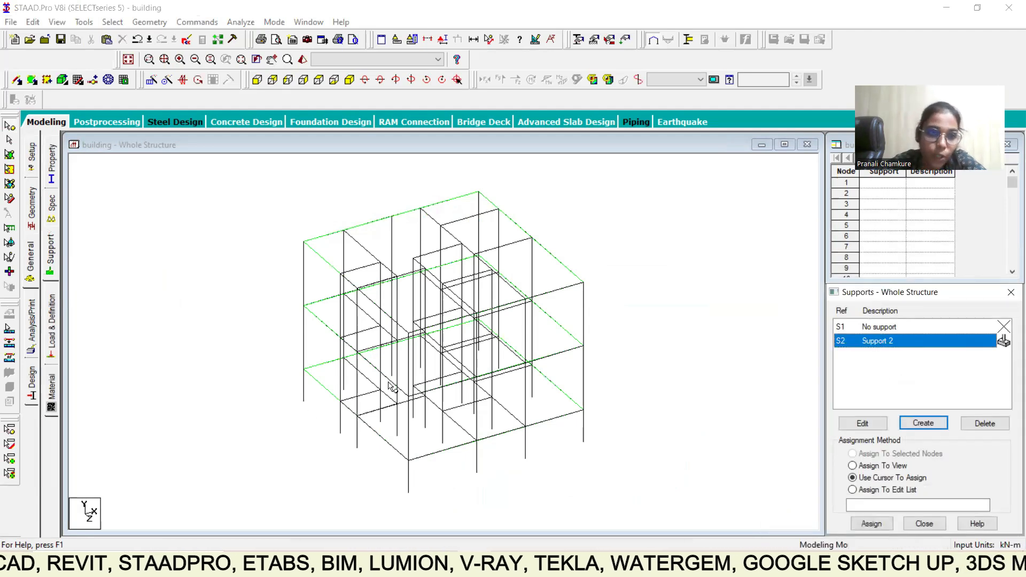
# Assign the fixed support to all column base nodes in the front view, return to the isometric view and decline the auto save.
pyautogui.click(272, 80)
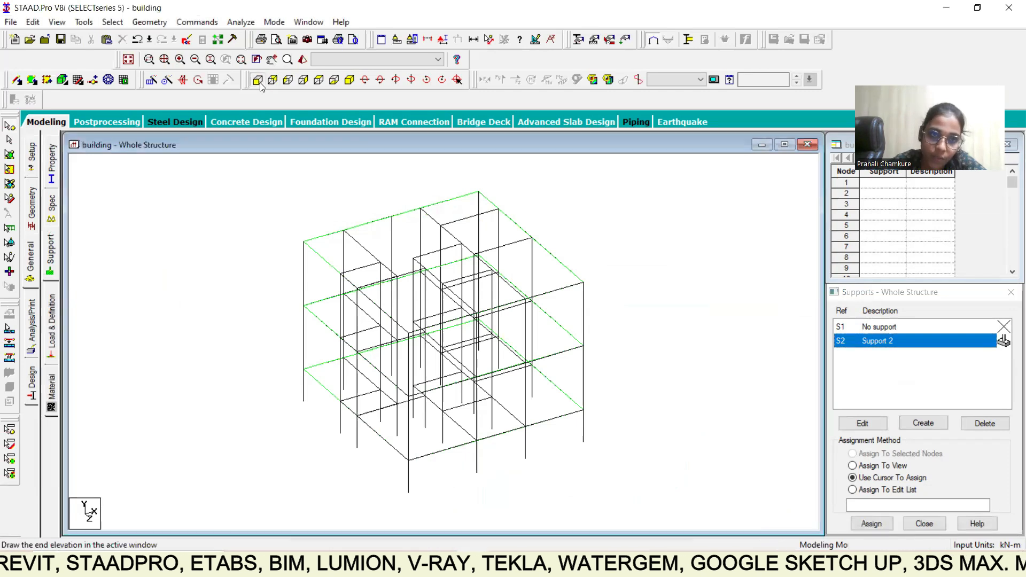
pyautogui.moveTo(254, 477); pyautogui.dragTo(661, 516)
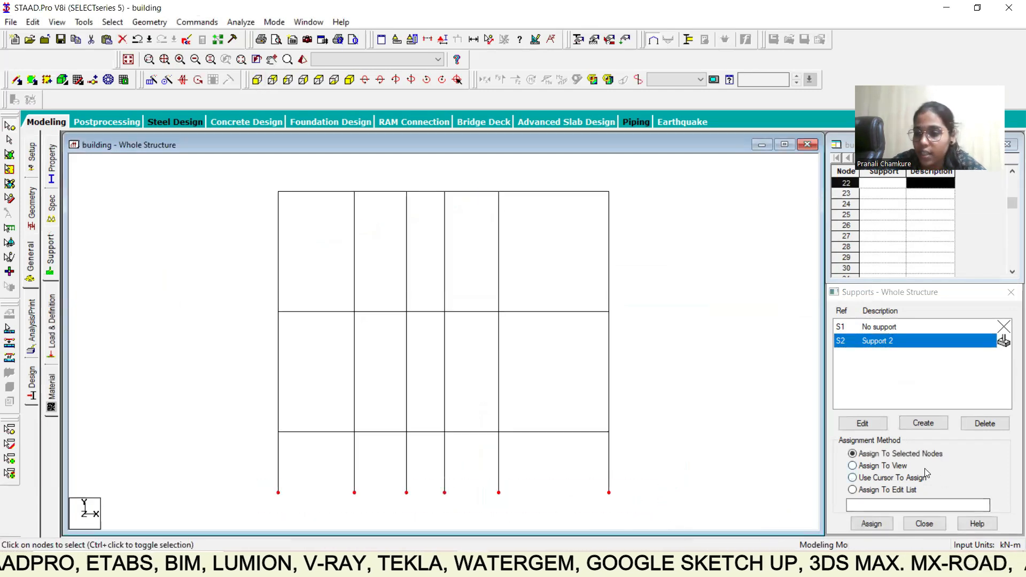
pyautogui.click(877, 525)
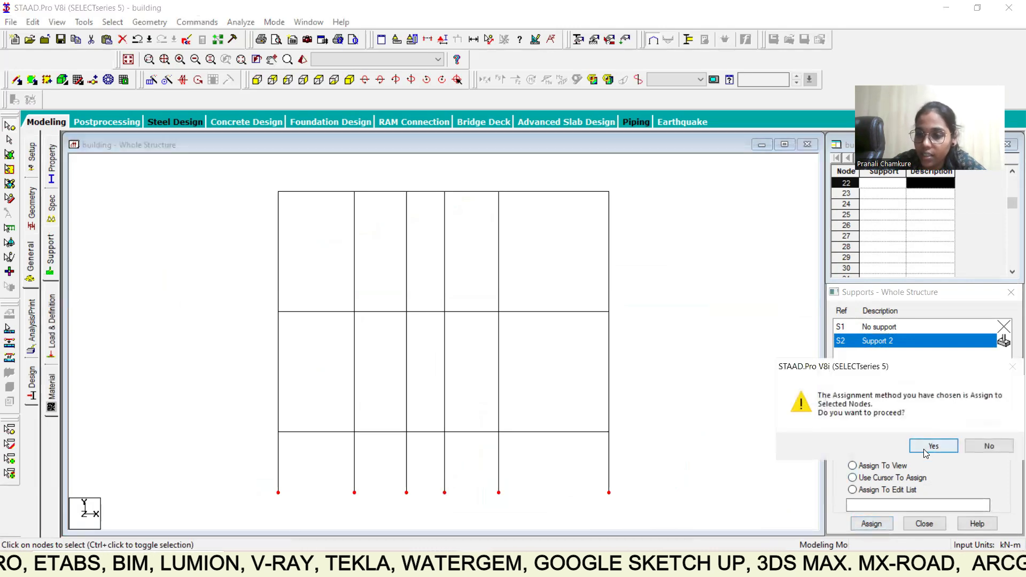
pyautogui.click(928, 445)
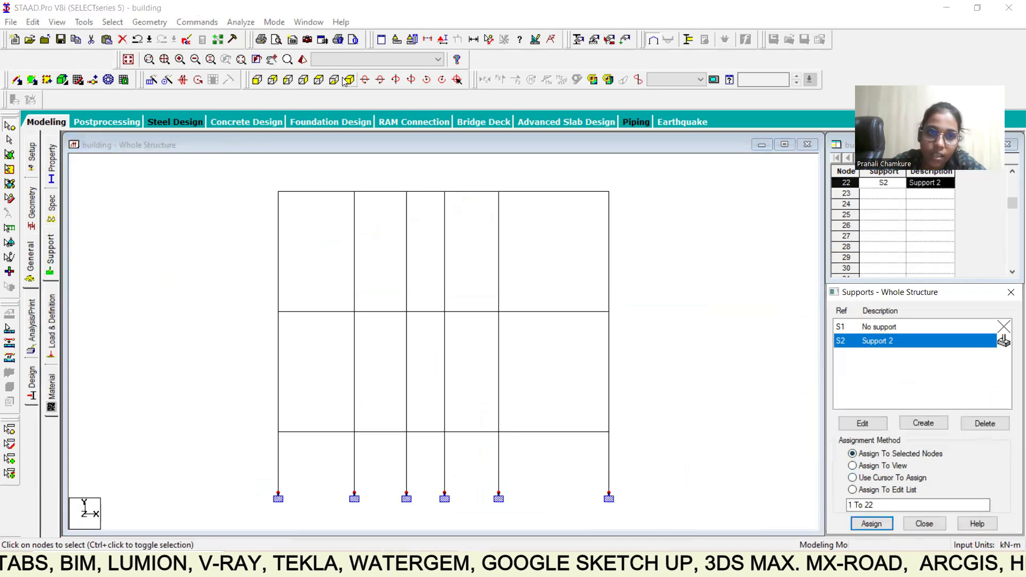
pyautogui.click(257, 79)
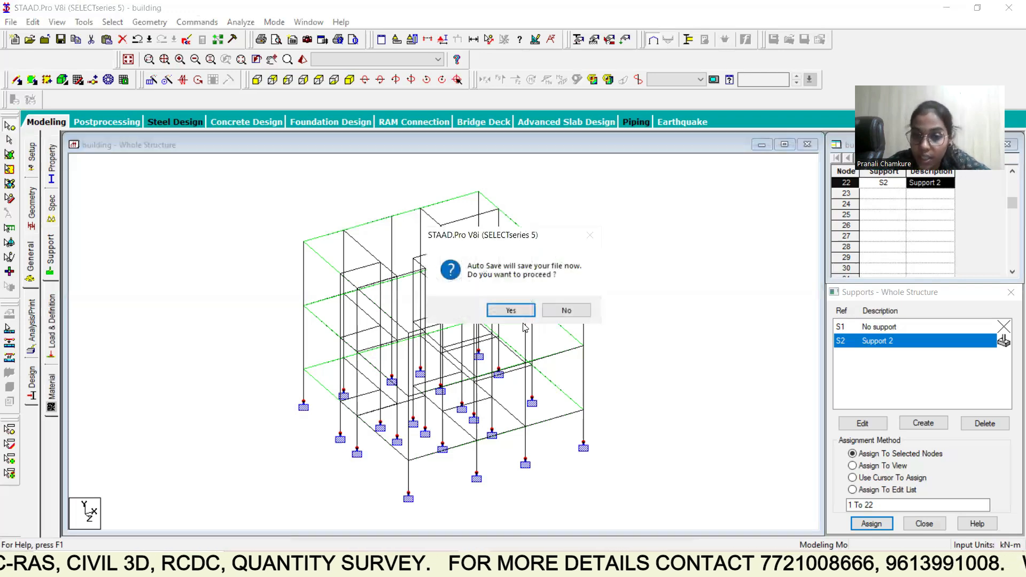
pyautogui.click(572, 313)
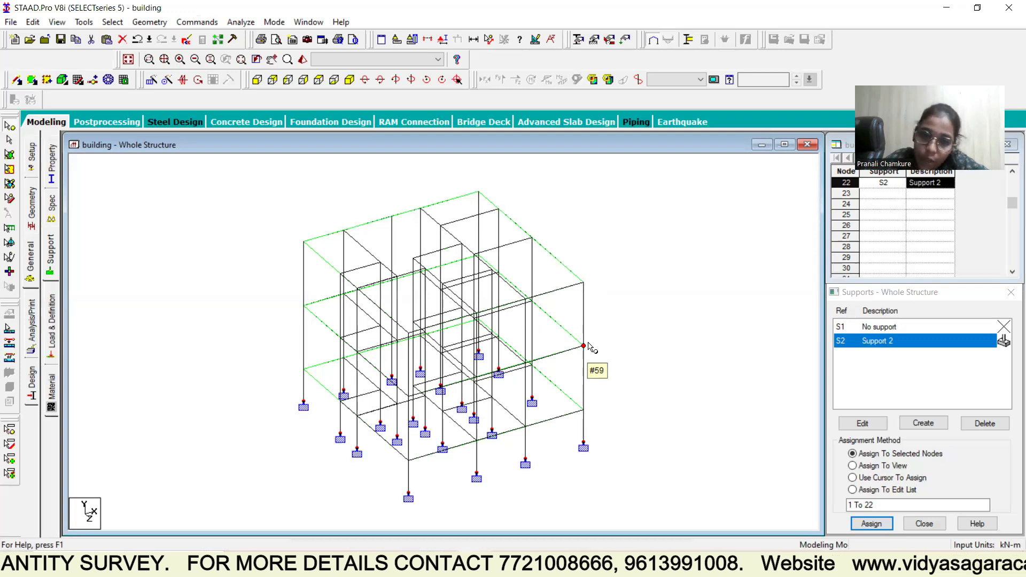
pyautogui.click(660, 332)
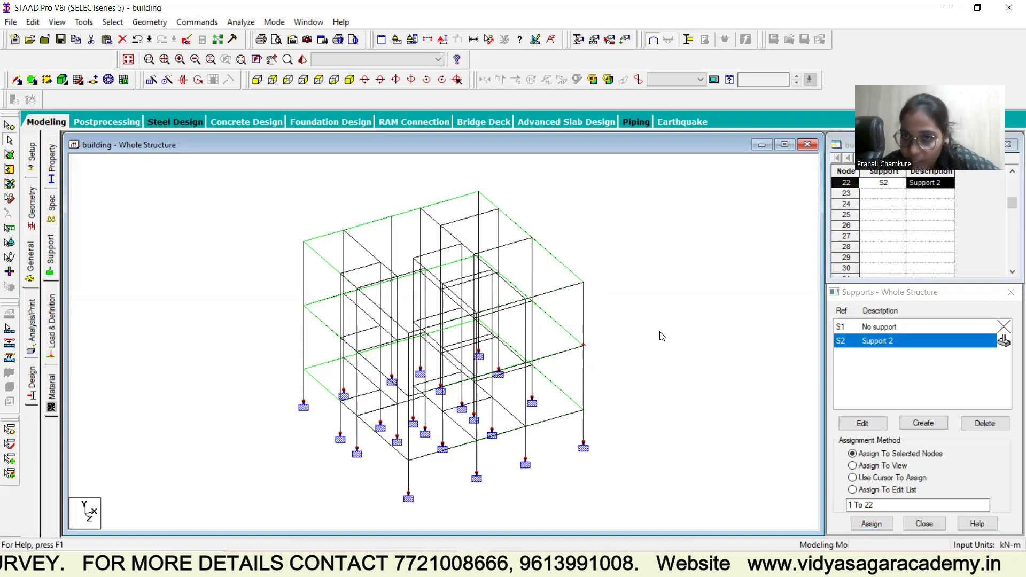
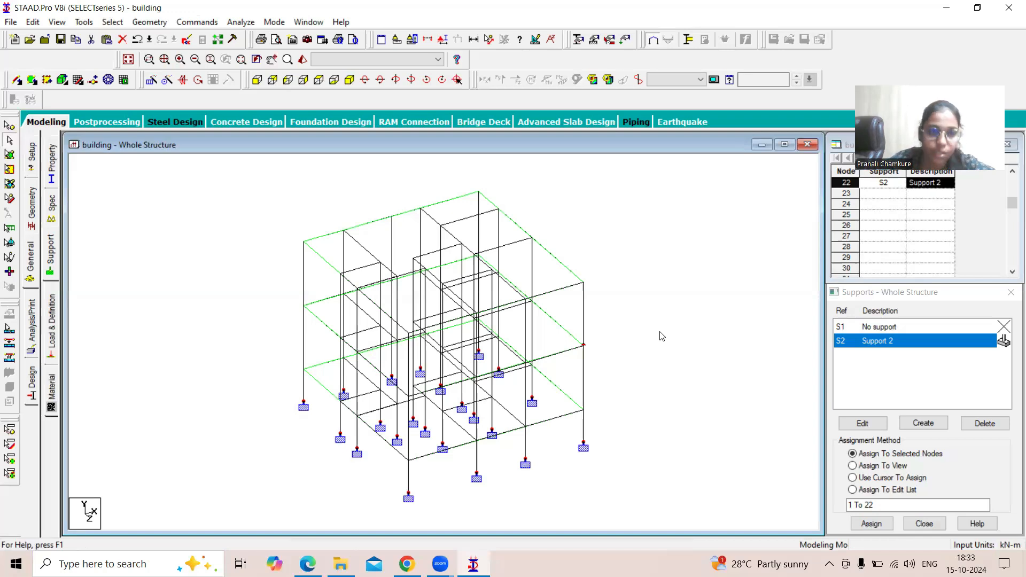
# Add primary load case 1 with loading type Dead and the title "dead load".
pyautogui.click(52, 327)
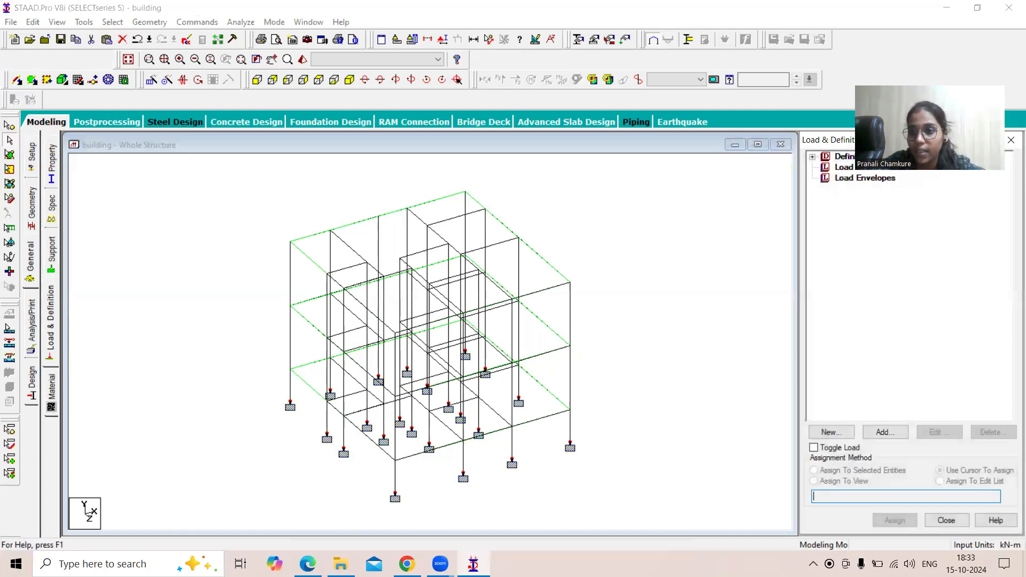
pyautogui.click(869, 168)
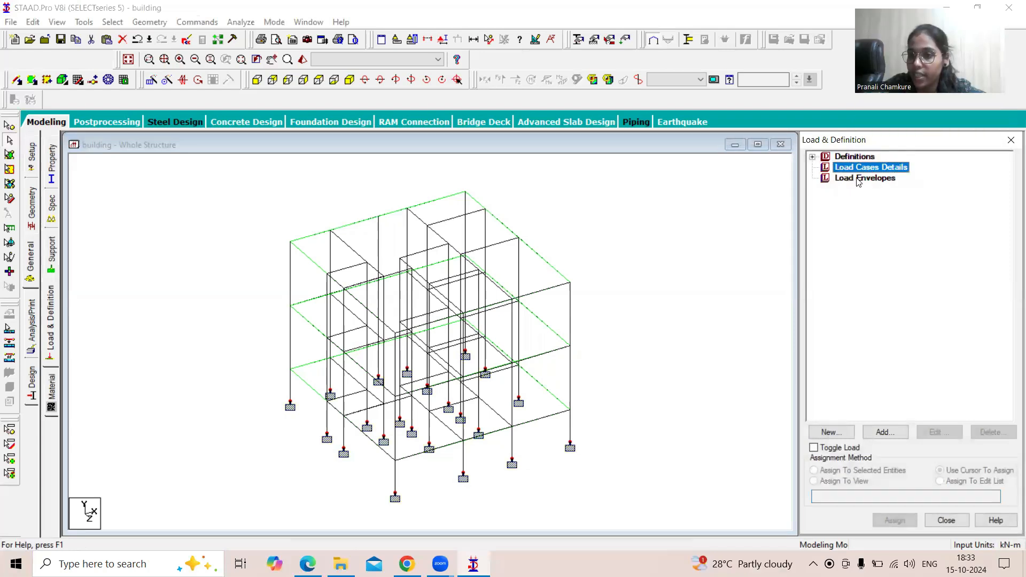
pyautogui.click(881, 432)
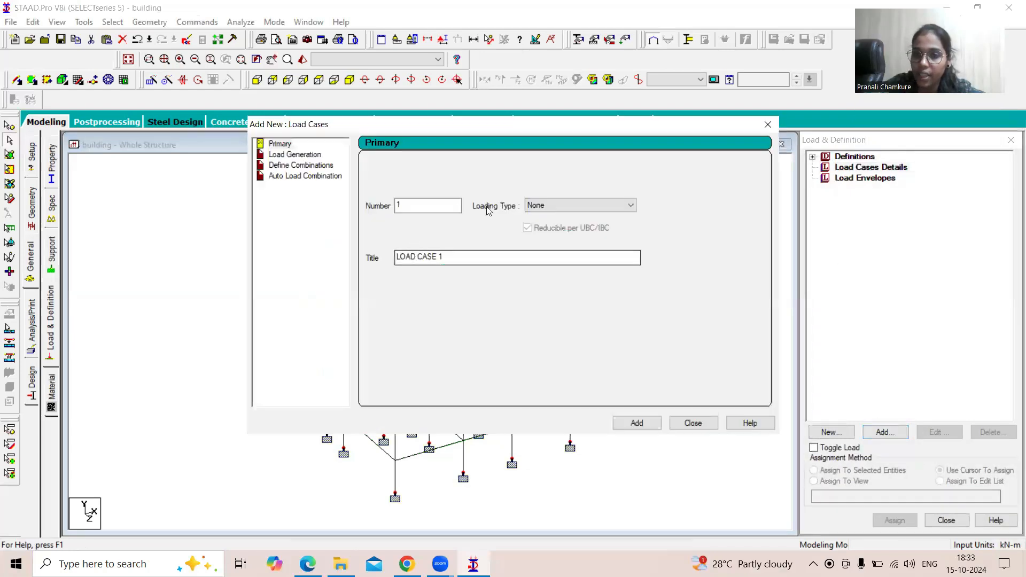
pyautogui.click(580, 210)
pyautogui.click(550, 216)
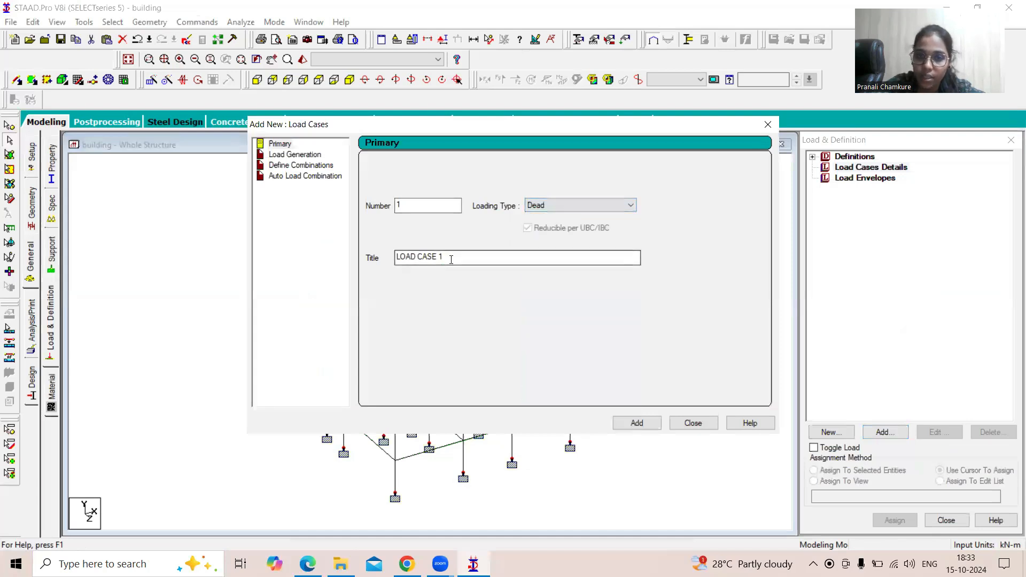
pyautogui.moveTo(452, 259); pyautogui.dragTo(353, 266)
pyautogui.write('dead ')
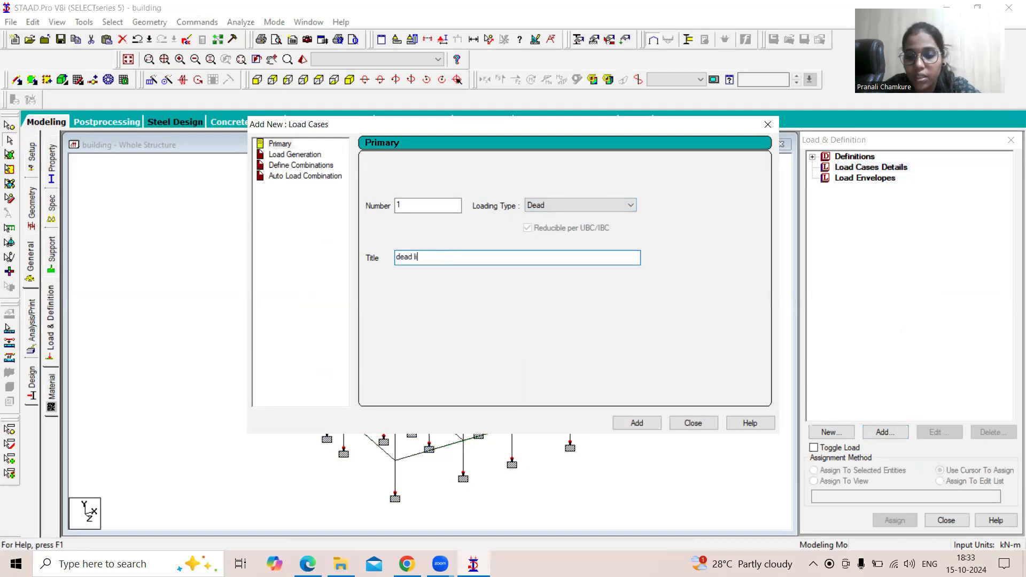
pyautogui.write('load')
pyautogui.click(627, 421)
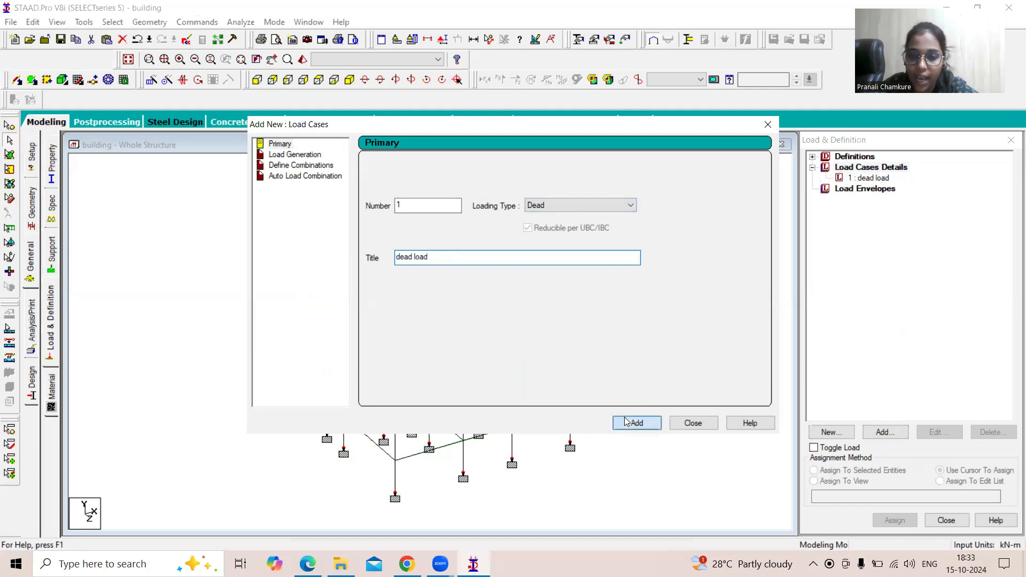
pyautogui.click(693, 422)
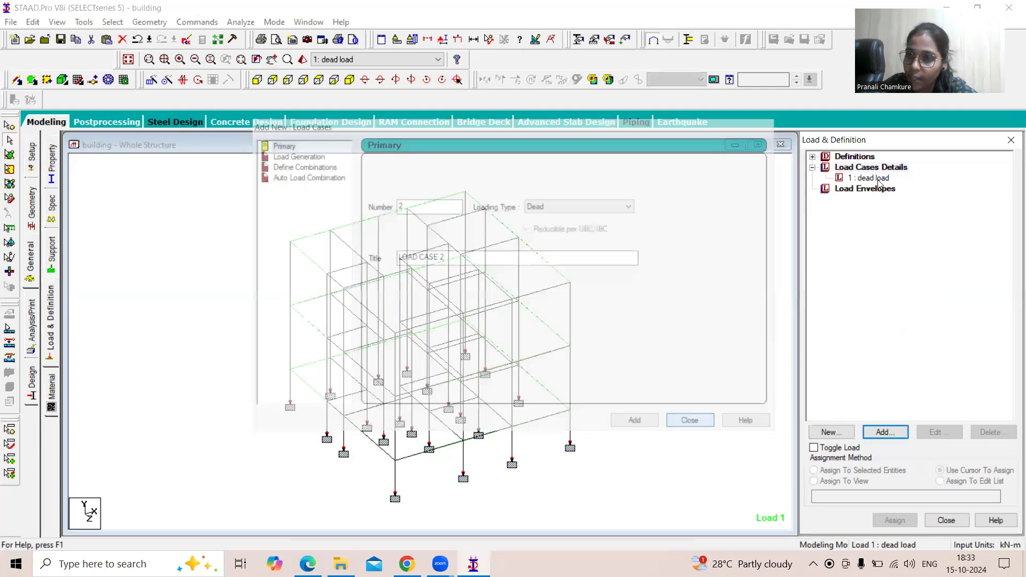
# Add a selfweight load in the Y direction with factor -1 to the dead load case, declining the auto save.
pyautogui.click(876, 178)
pyautogui.click(884, 431)
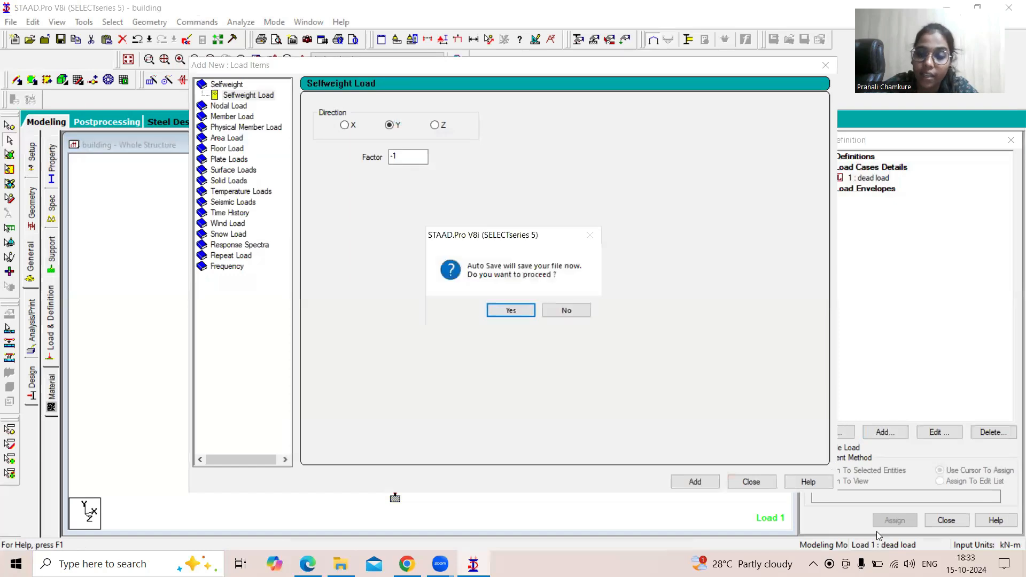
pyautogui.click(582, 311)
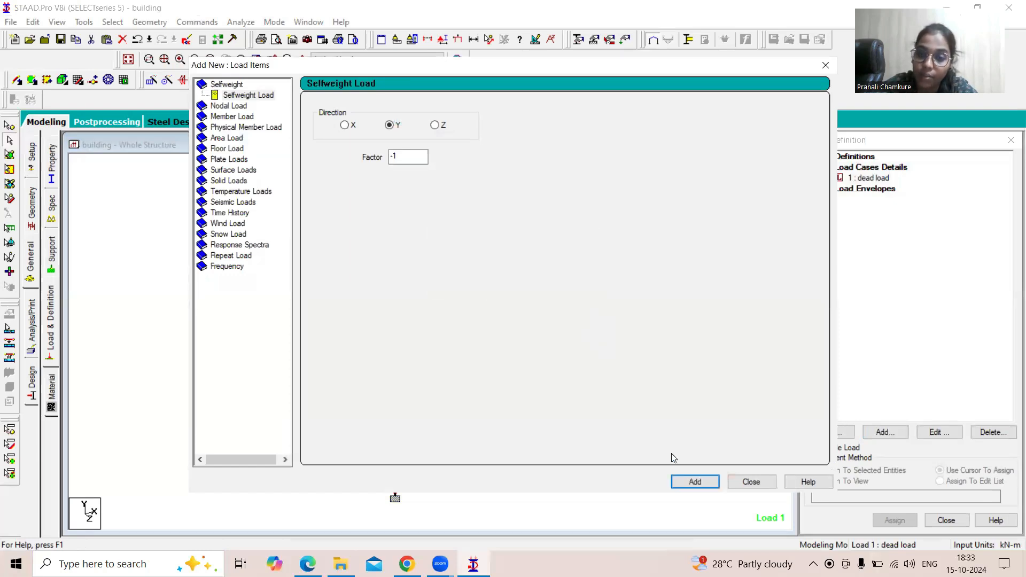
pyautogui.click(694, 481)
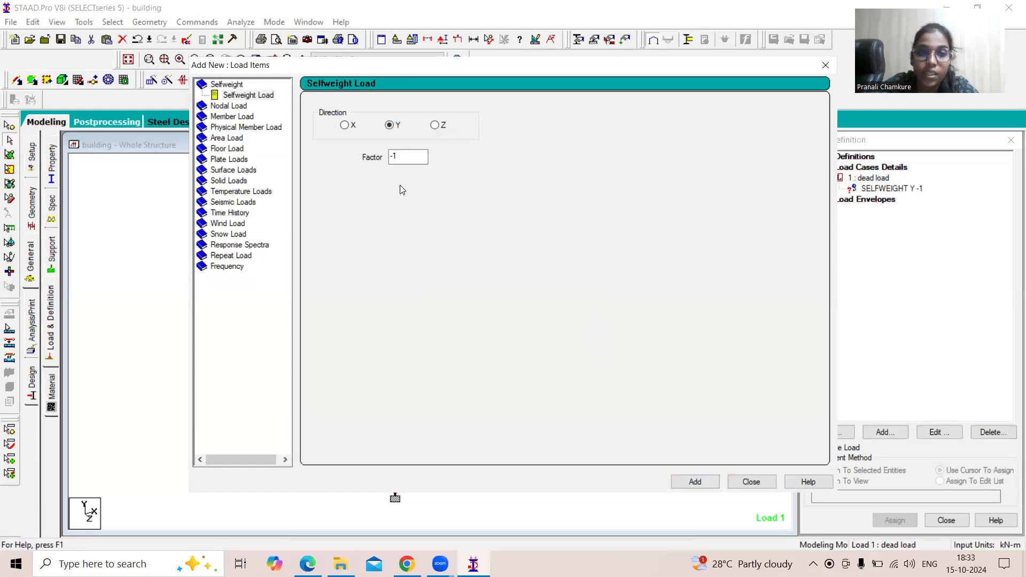
# Add a uniform member force of -3.45 kN/m in the GY direction to the dead load case.
pyautogui.click(233, 117)
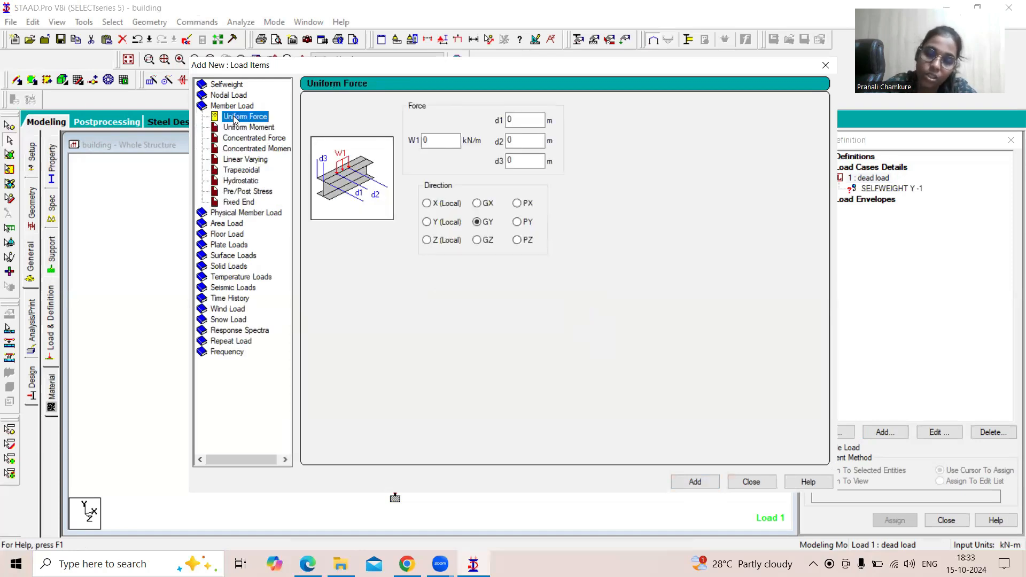
pyautogui.doubleClick(432, 137)
pyautogui.write('-3.45')
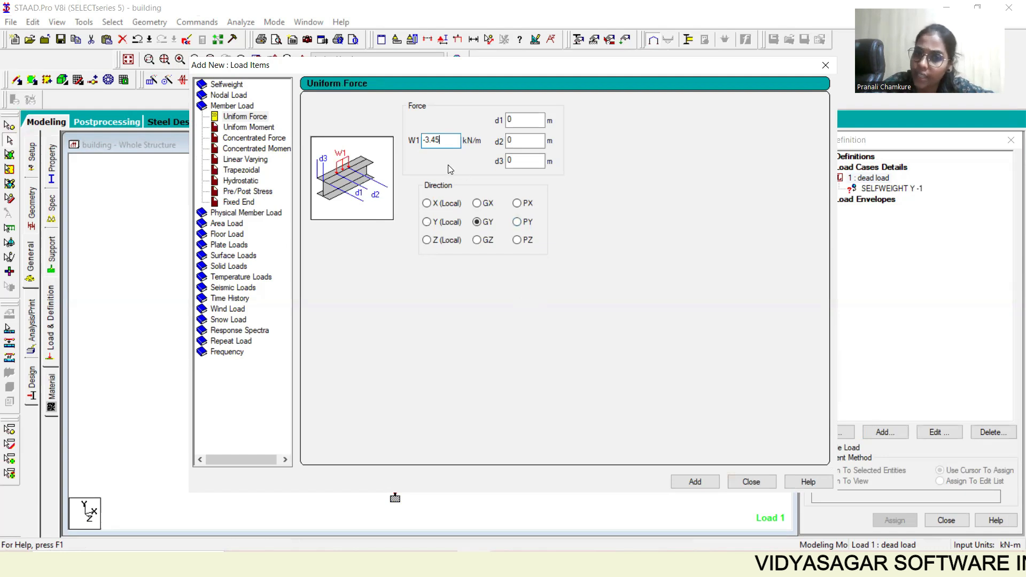
pyautogui.click(708, 484)
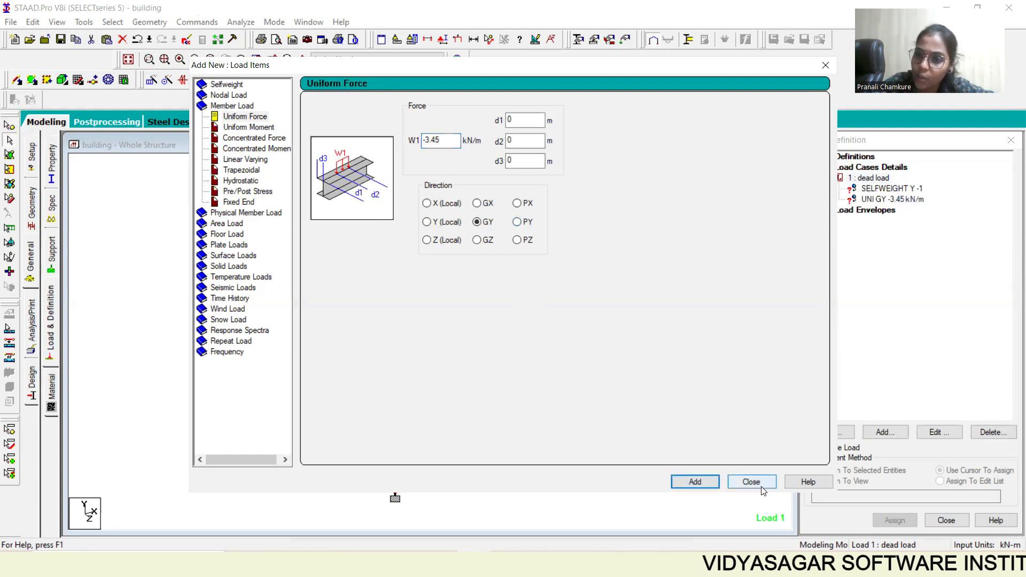
pyautogui.click(763, 485)
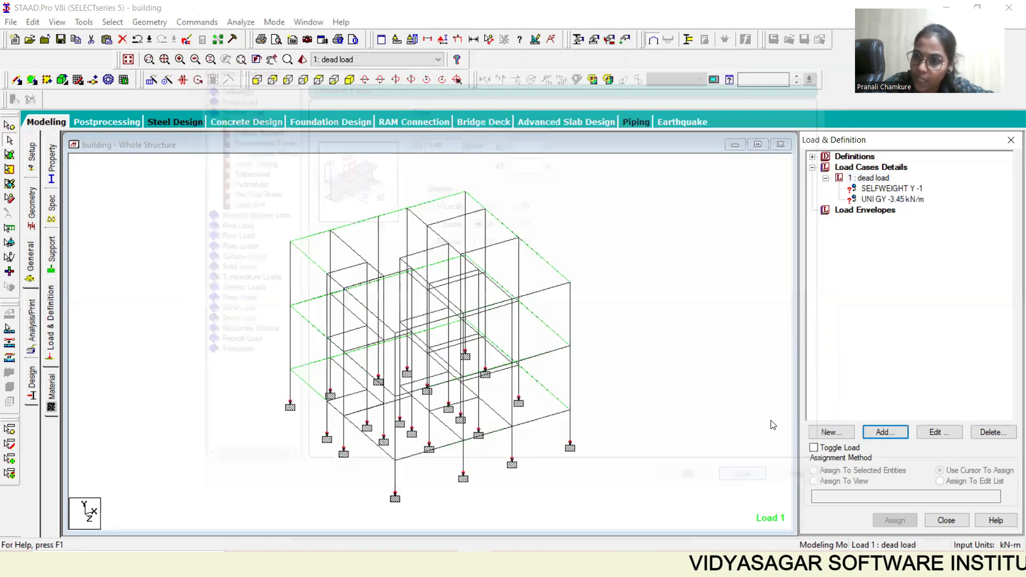
# Add primary load case 2 with loading type Live and the title "live load".
pyautogui.click(870, 167)
pyautogui.click(885, 433)
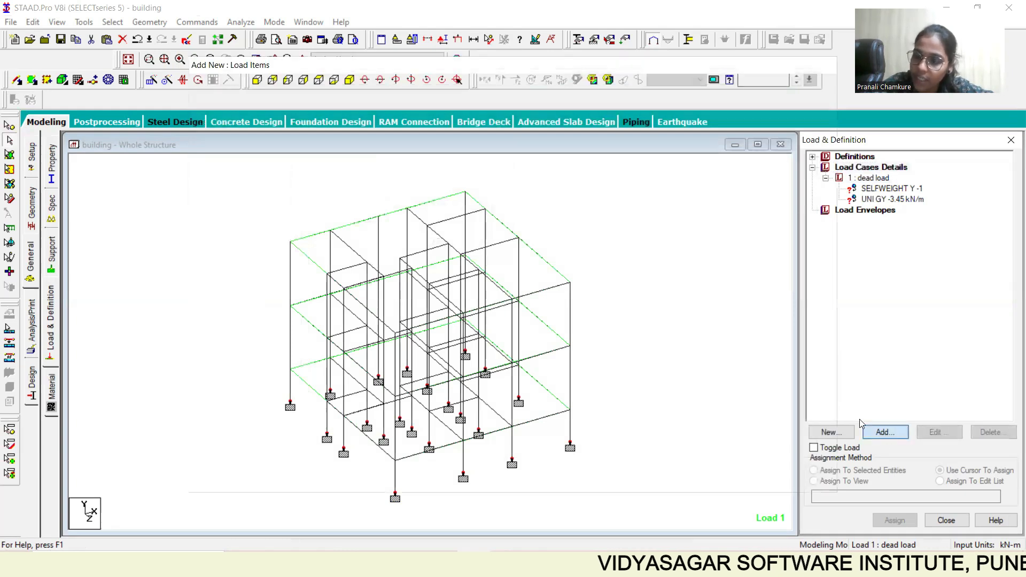
pyautogui.click(593, 205)
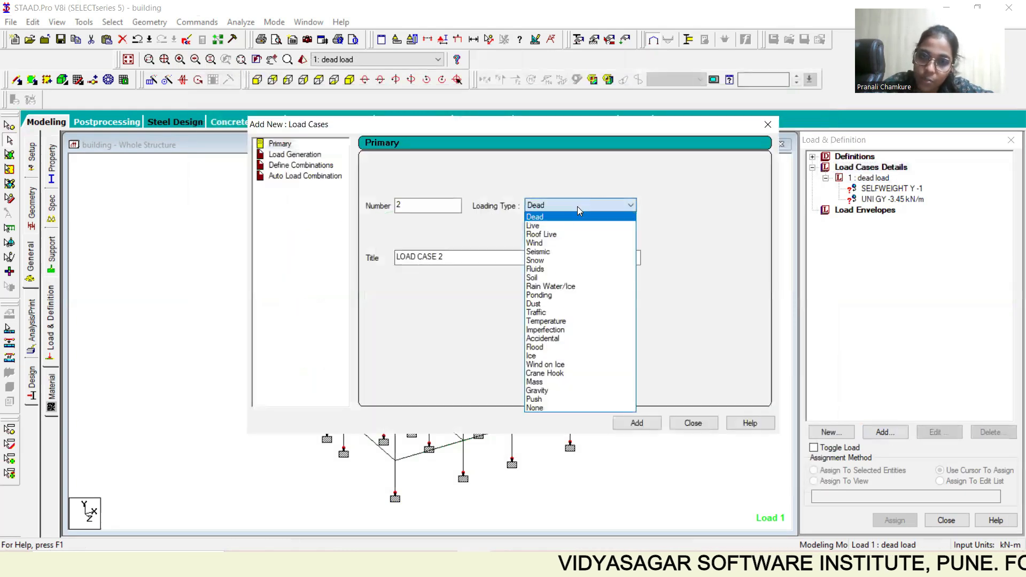
pyautogui.click(556, 225)
pyautogui.moveTo(443, 257); pyautogui.dragTo(396, 257)
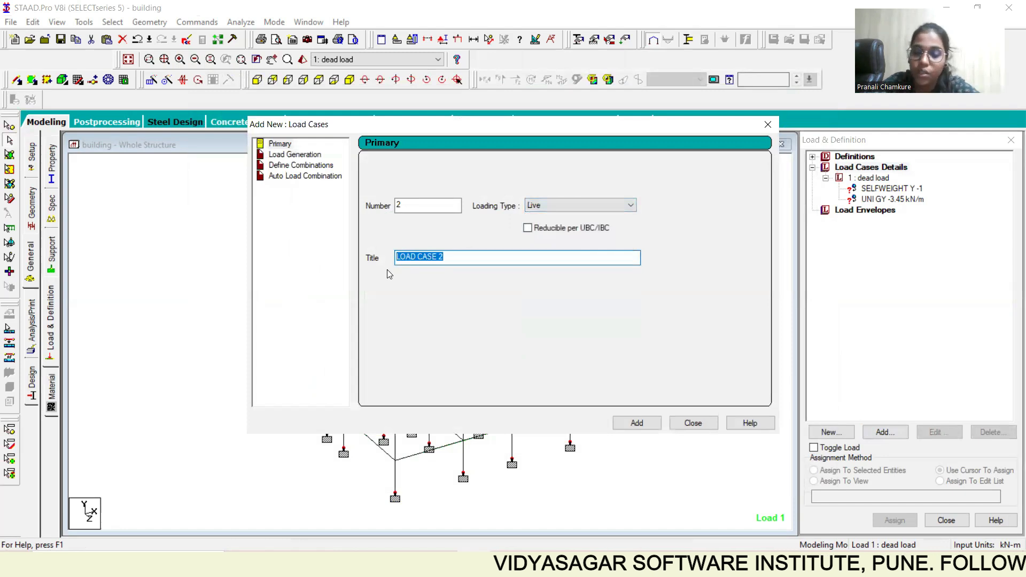
pyautogui.write('live')
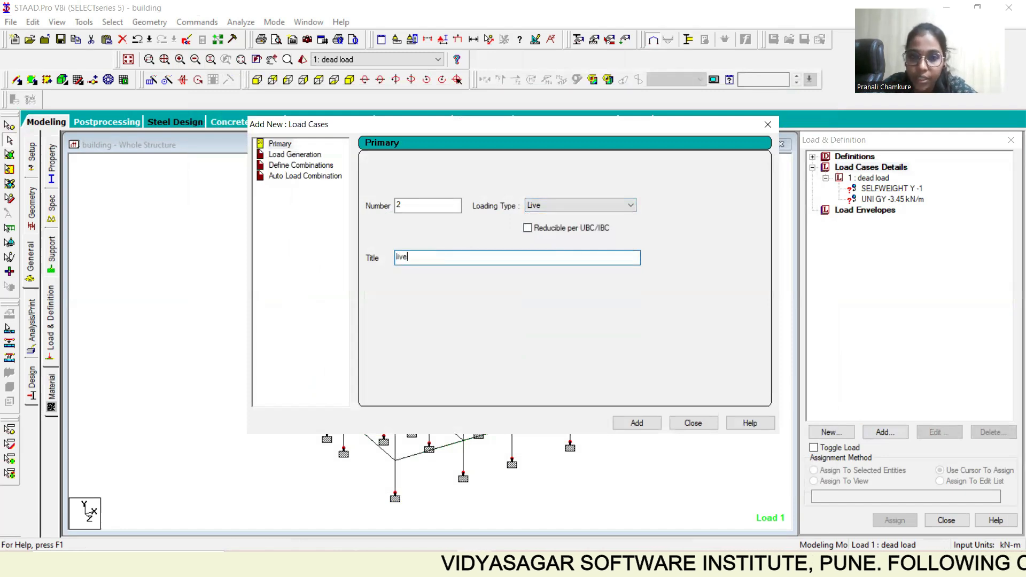
pyautogui.write(' load')
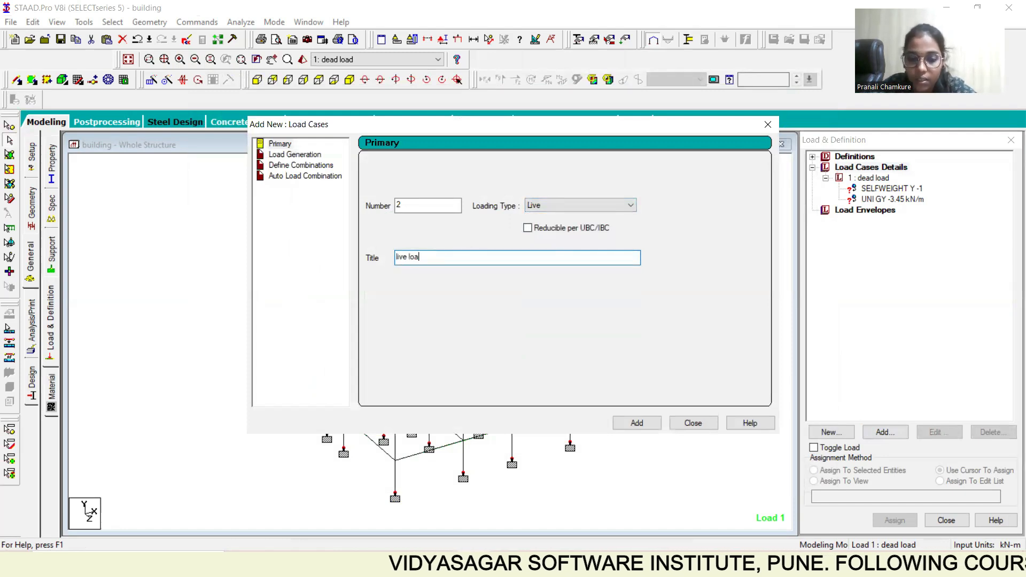
pyautogui.click(628, 422)
pyautogui.click(690, 423)
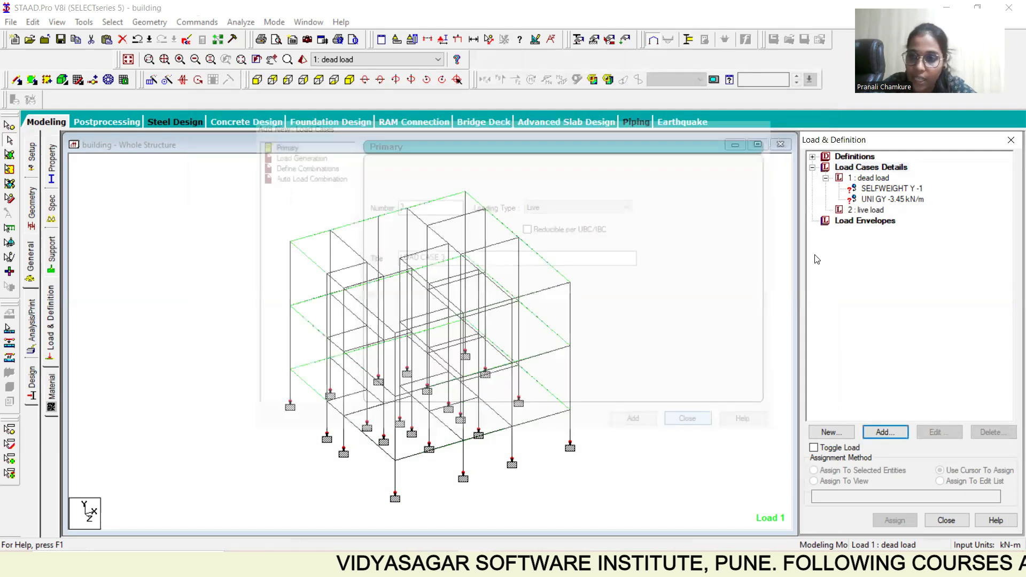
# Add a floor load of -2 kN/m2 in Global Y to the live load case, with a Y range of 3 to 6 m.
pyautogui.click(885, 431)
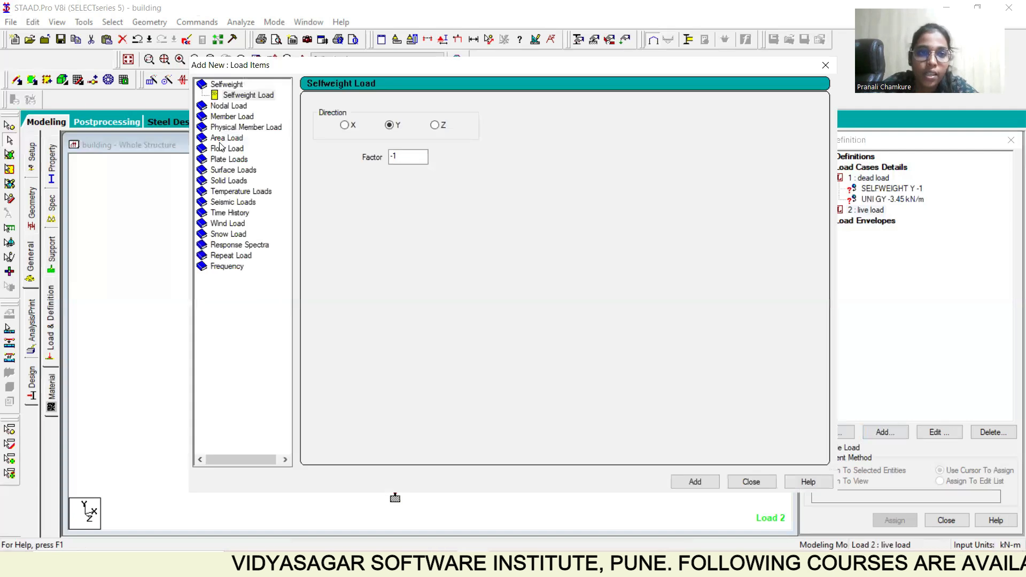
pyautogui.click(222, 148)
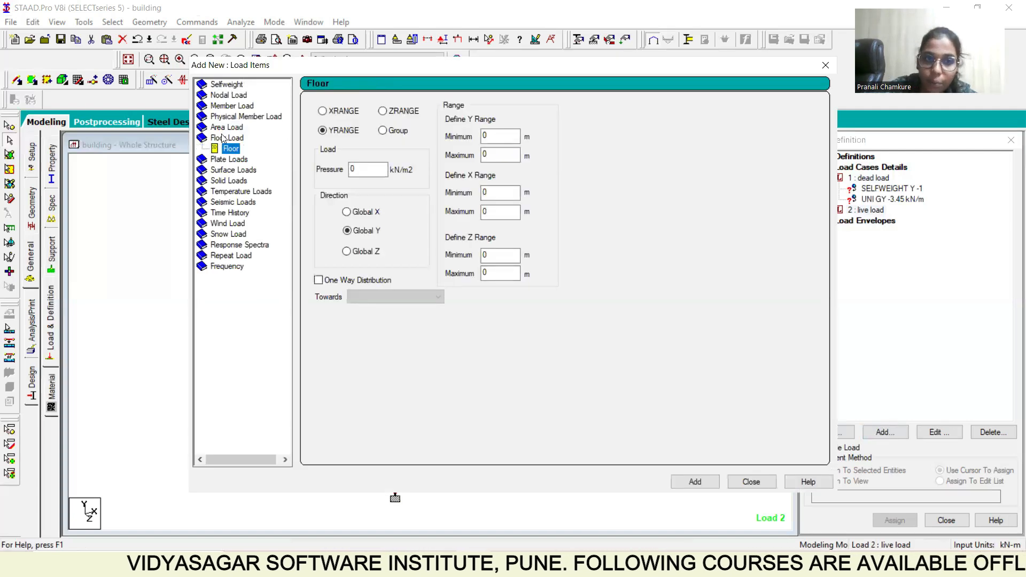
pyautogui.doubleClick(354, 170)
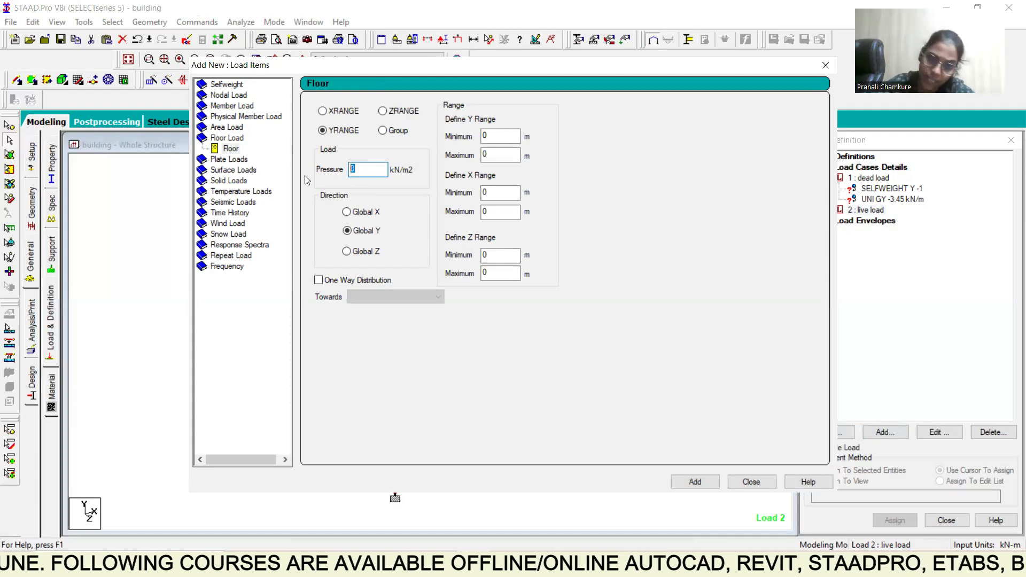
pyautogui.write('-2')
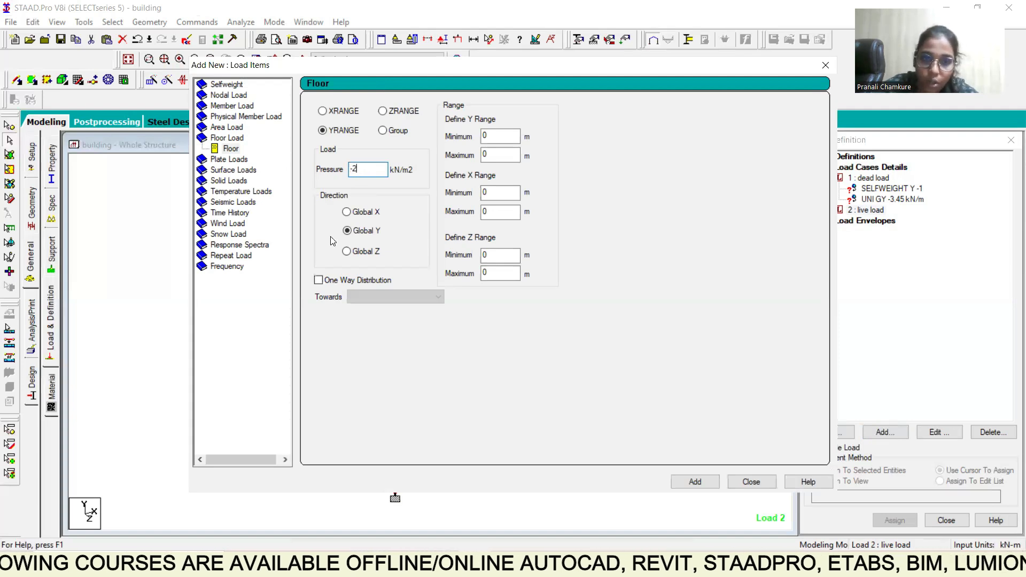
pyautogui.doubleClick(499, 135)
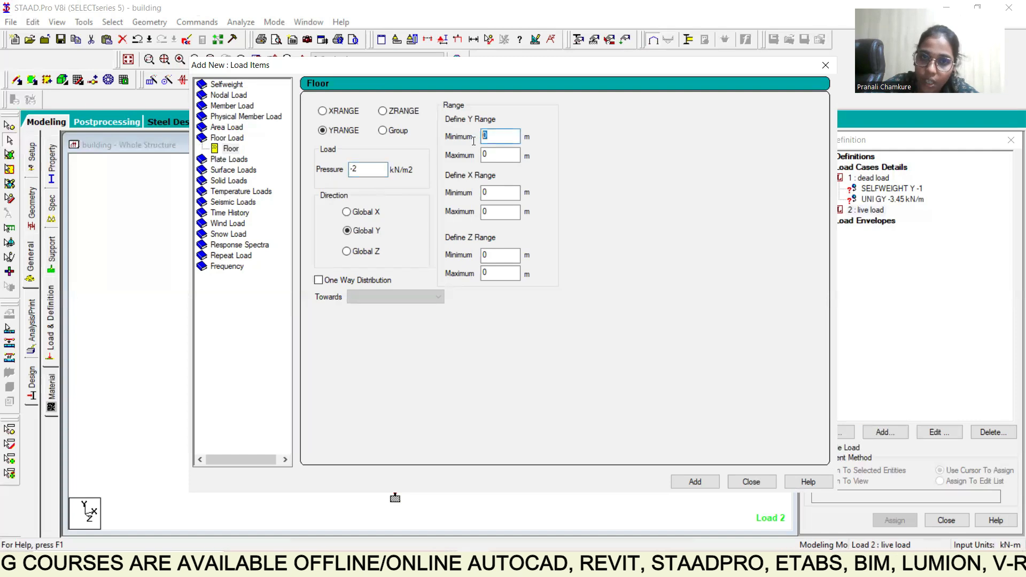
pyautogui.write('3')
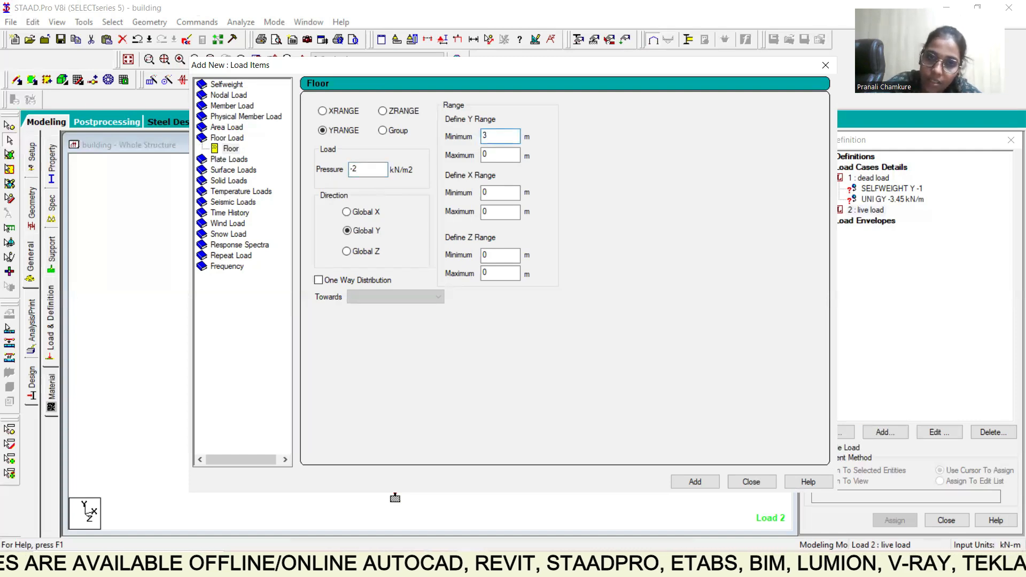
pyautogui.doubleClick(500, 154)
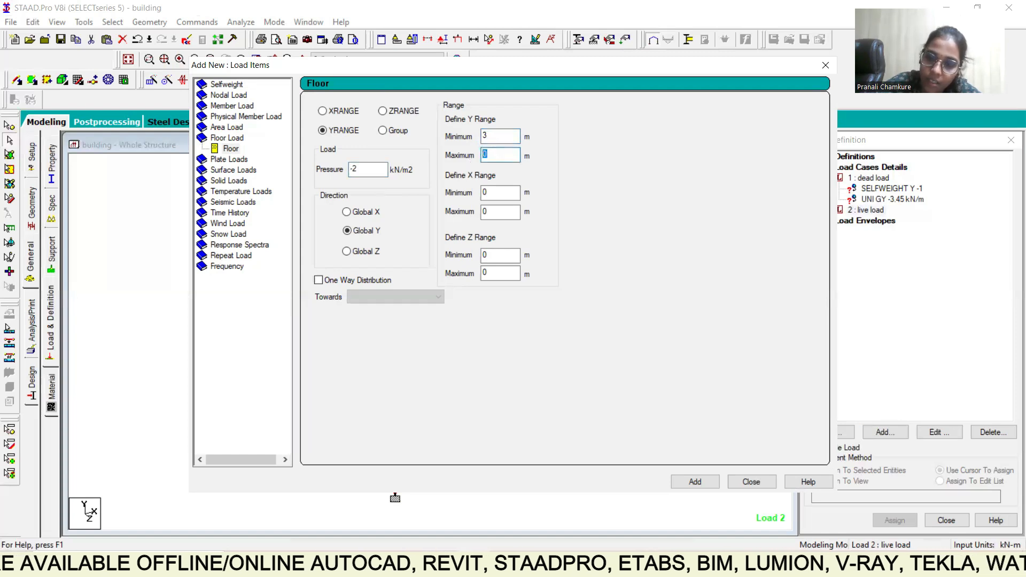
pyautogui.write('6')
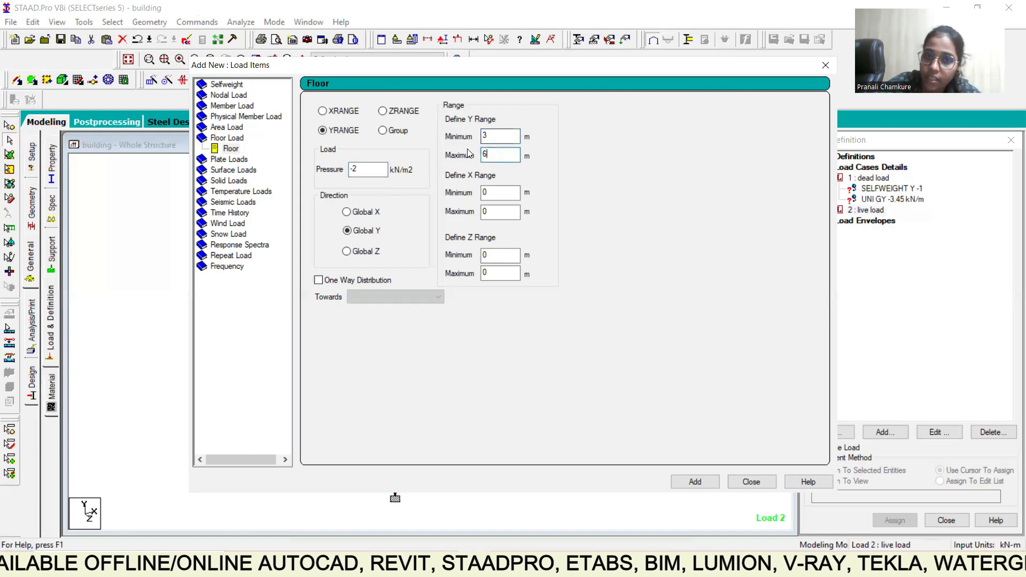
pyautogui.click(694, 481)
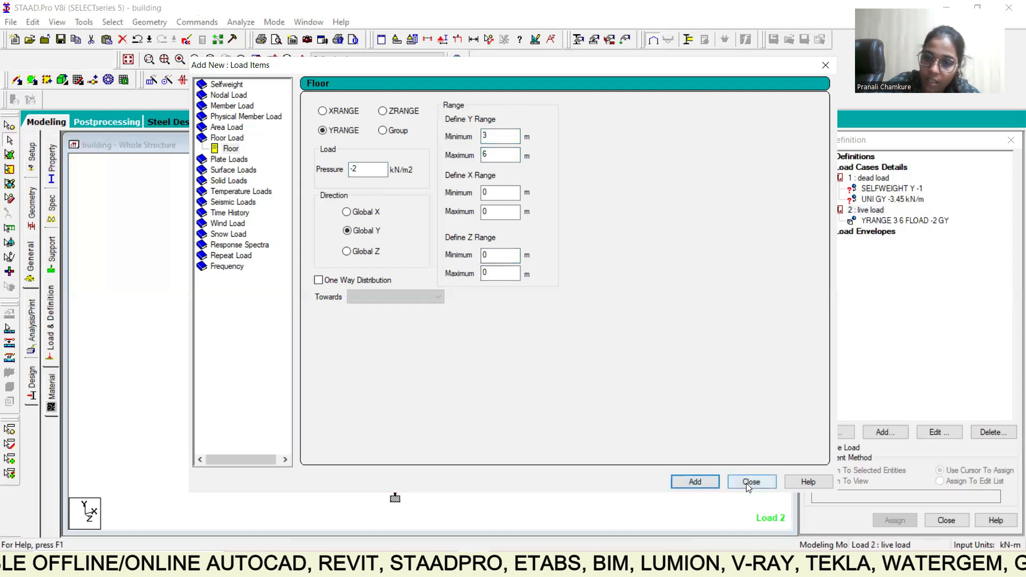
pyautogui.click(750, 482)
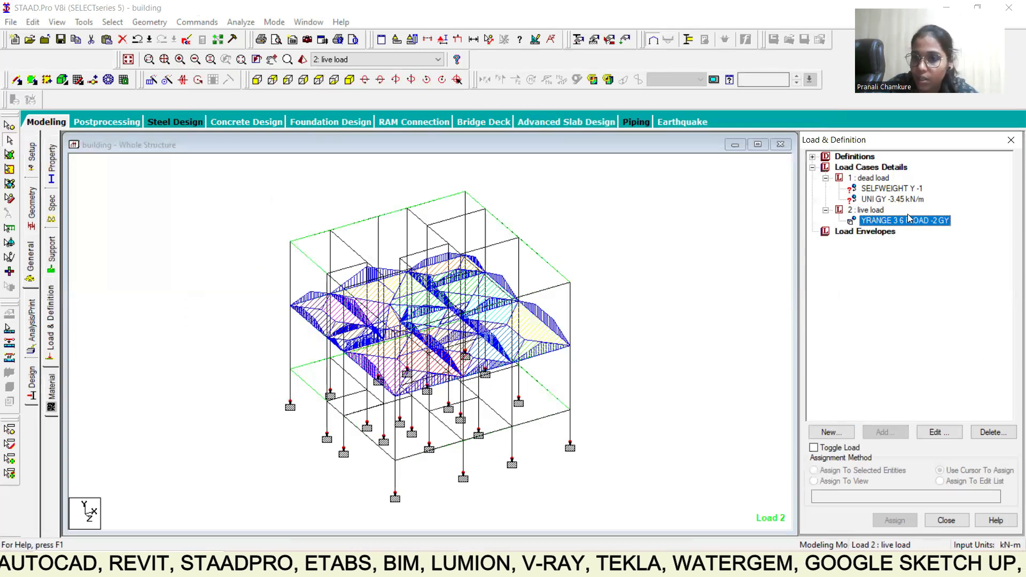
# Set the live floor load's minimum Y range to 1.5 m.
pyautogui.click(939, 432)
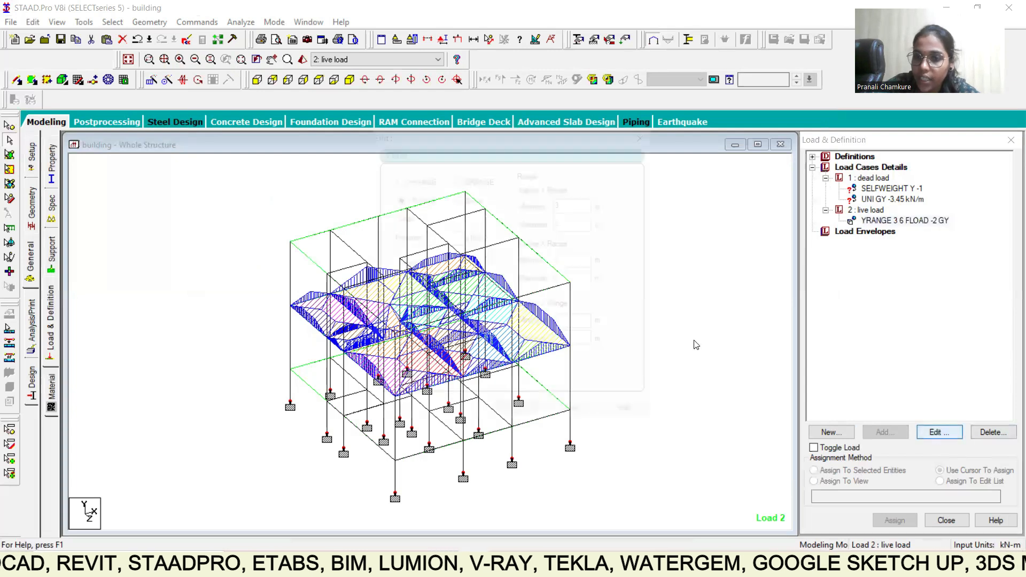
pyautogui.write('1.5')
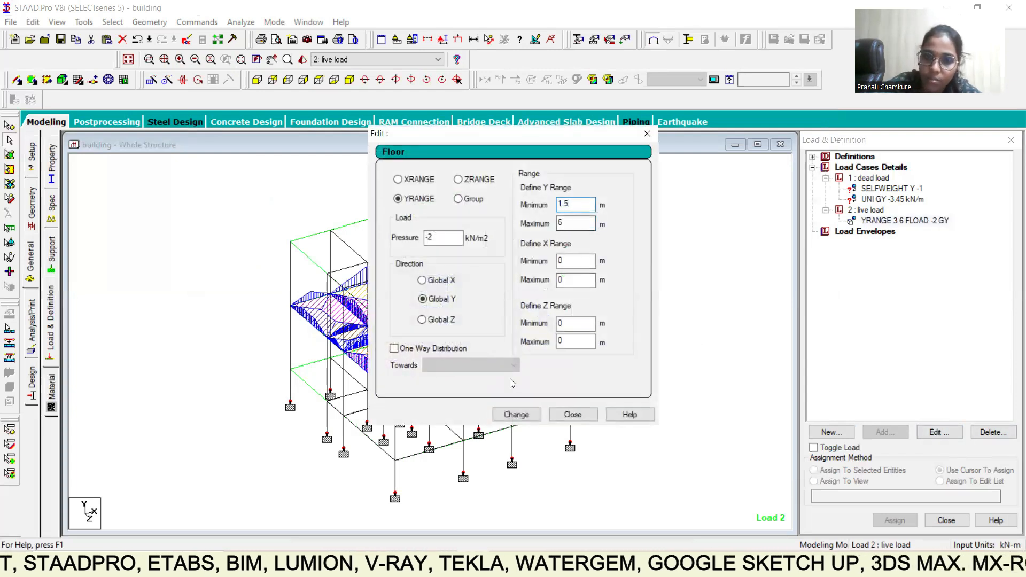
pyautogui.click(513, 415)
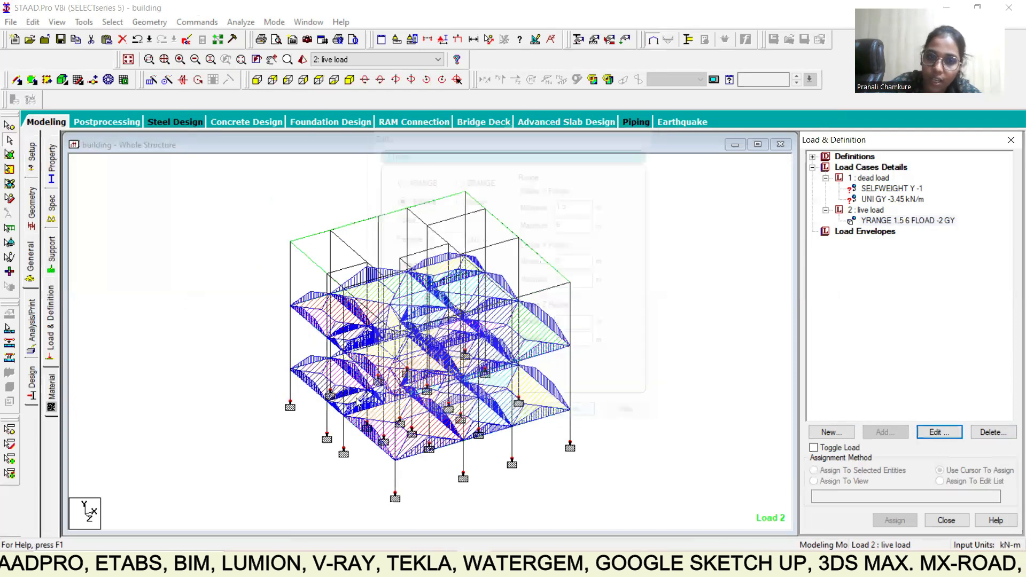
pyautogui.click(693, 381)
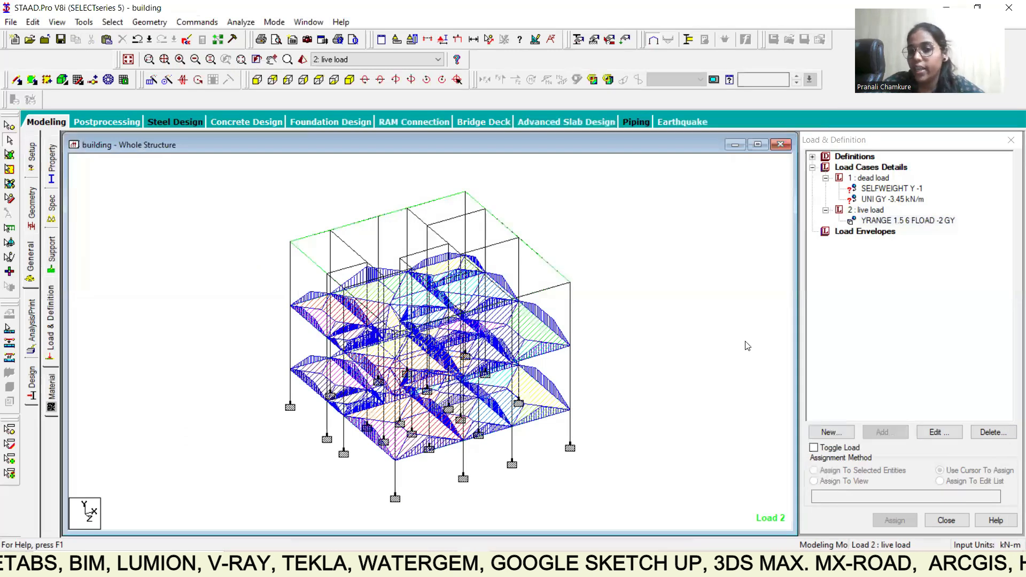
# Assign the dead load case's selfweight to the whole view.
pyautogui.click(891, 188)
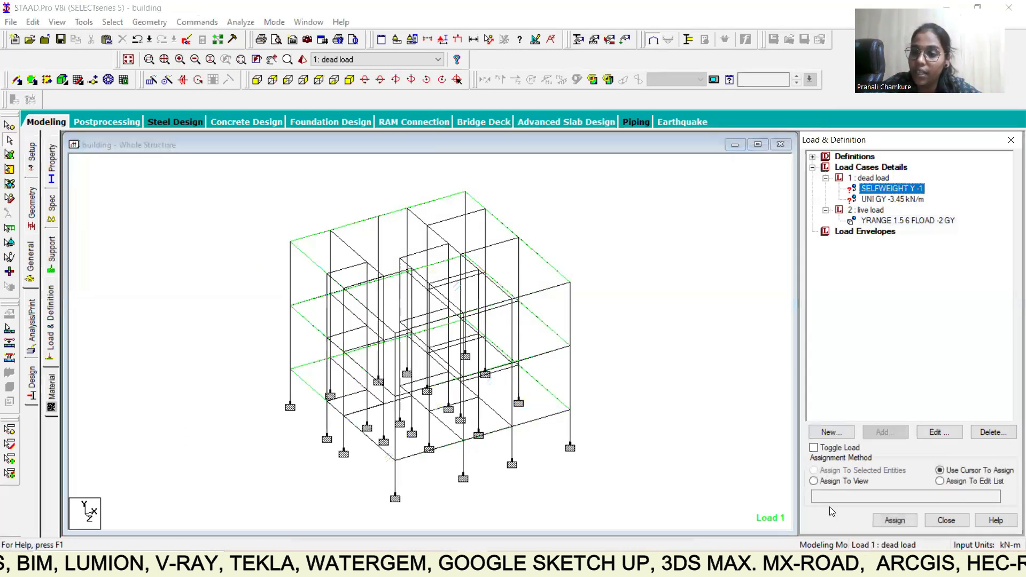
pyautogui.click(895, 521)
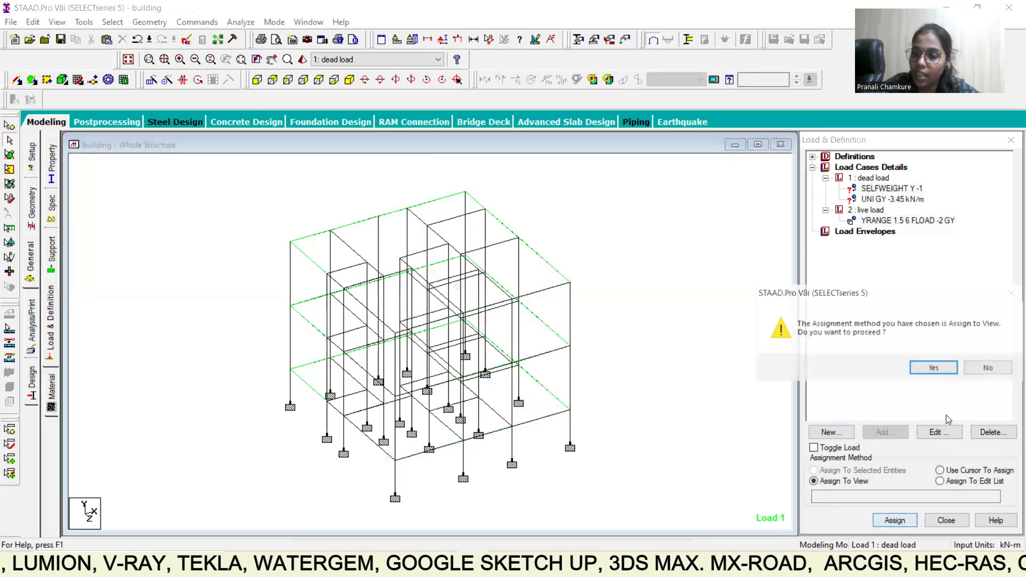
pyautogui.click(934, 367)
# Assign the -3.45 kN/m uniform load to all beams parallel to X and Z as selected beams.
pyautogui.click(906, 203)
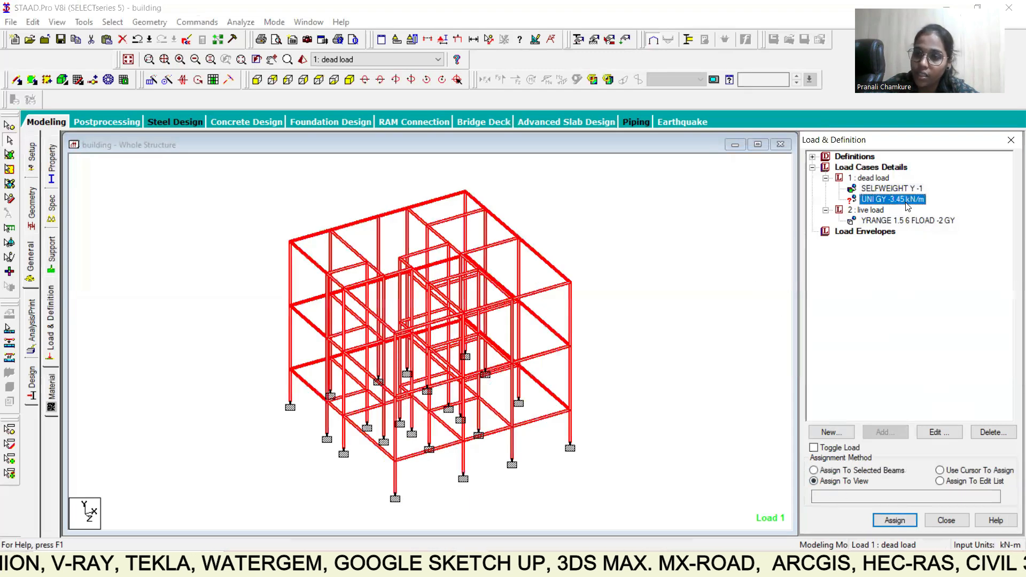
pyautogui.click(653, 288)
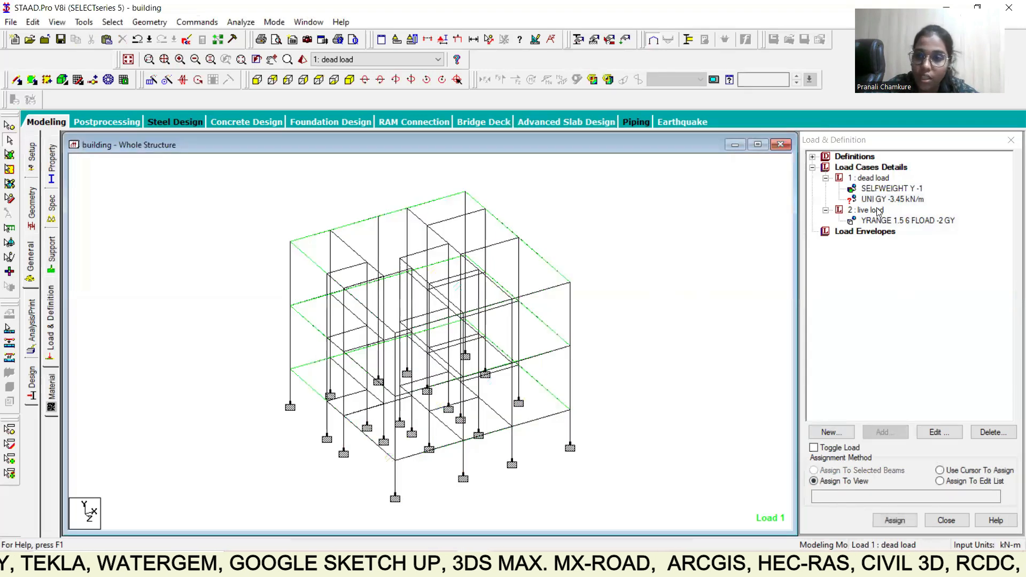
pyautogui.click(119, 22)
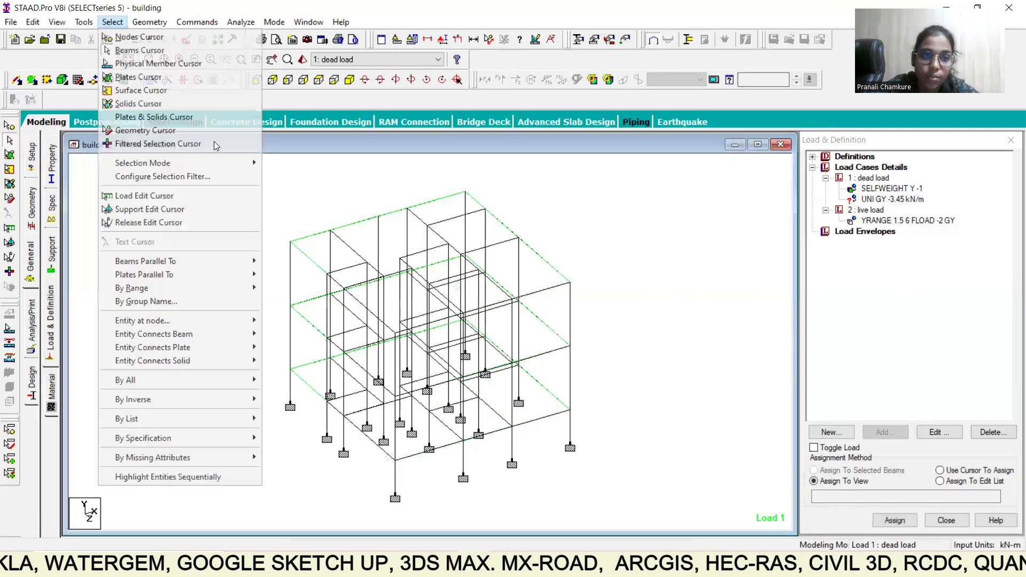
pyautogui.moveTo(219, 263)
pyautogui.click(287, 262)
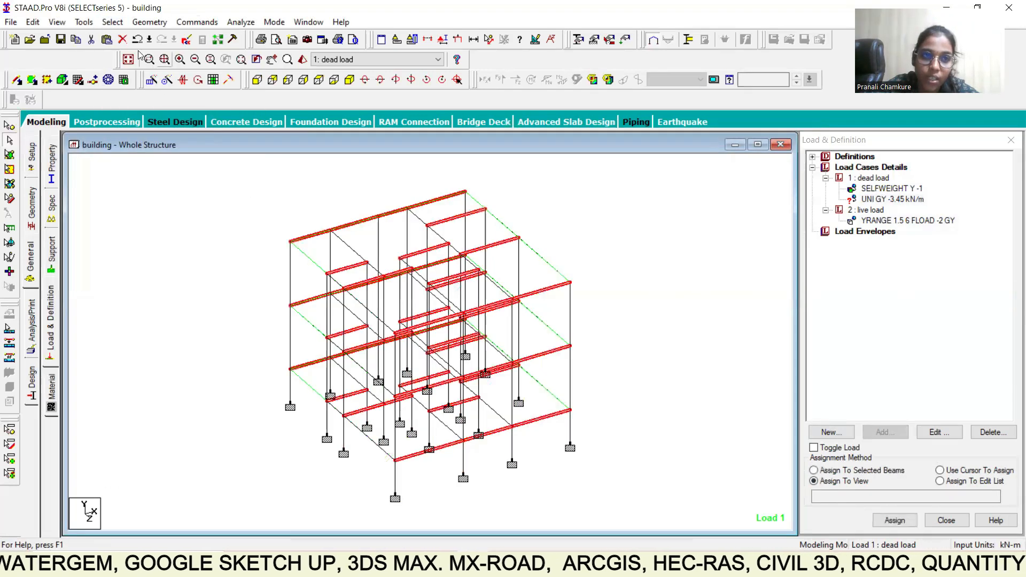
pyautogui.click(105, 23)
pyautogui.moveTo(239, 263)
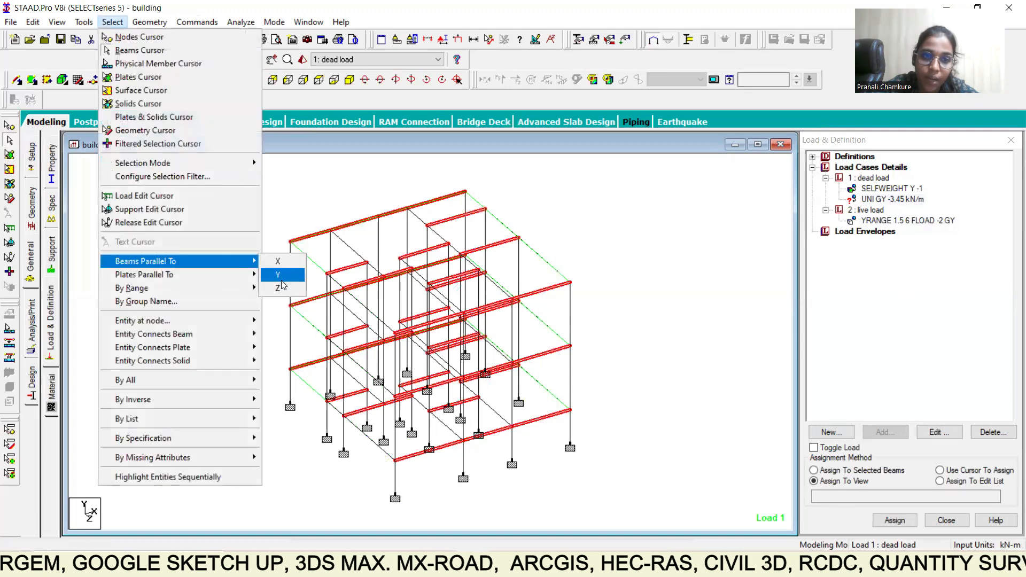
pyautogui.click(282, 287)
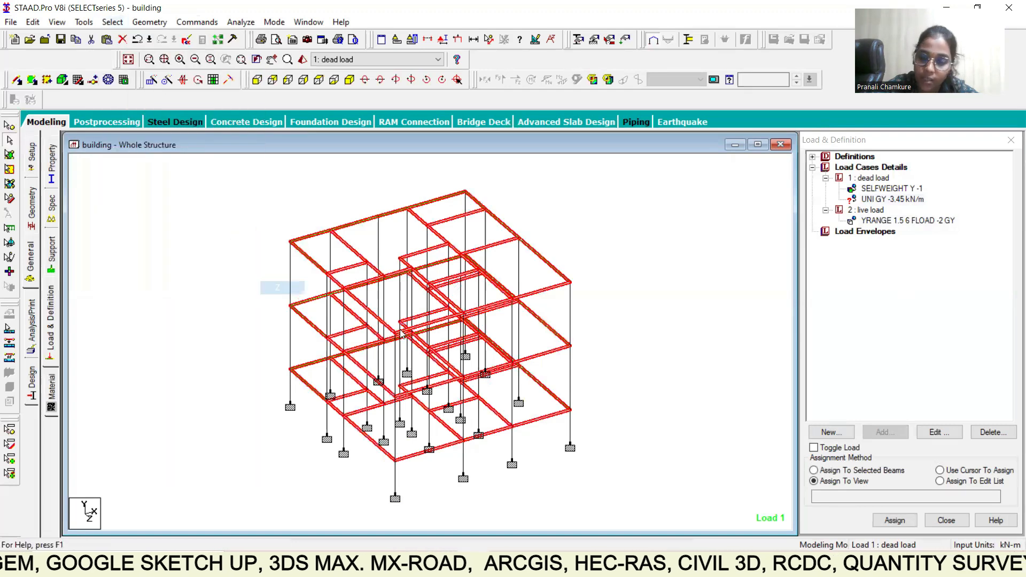
pyautogui.click(885, 469)
pyautogui.click(899, 520)
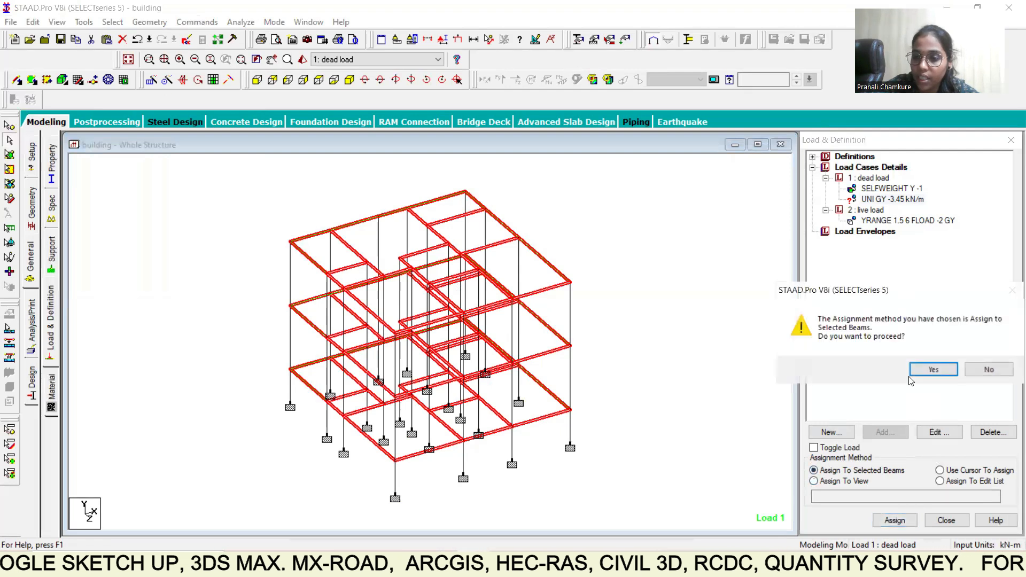
pyautogui.click(934, 369)
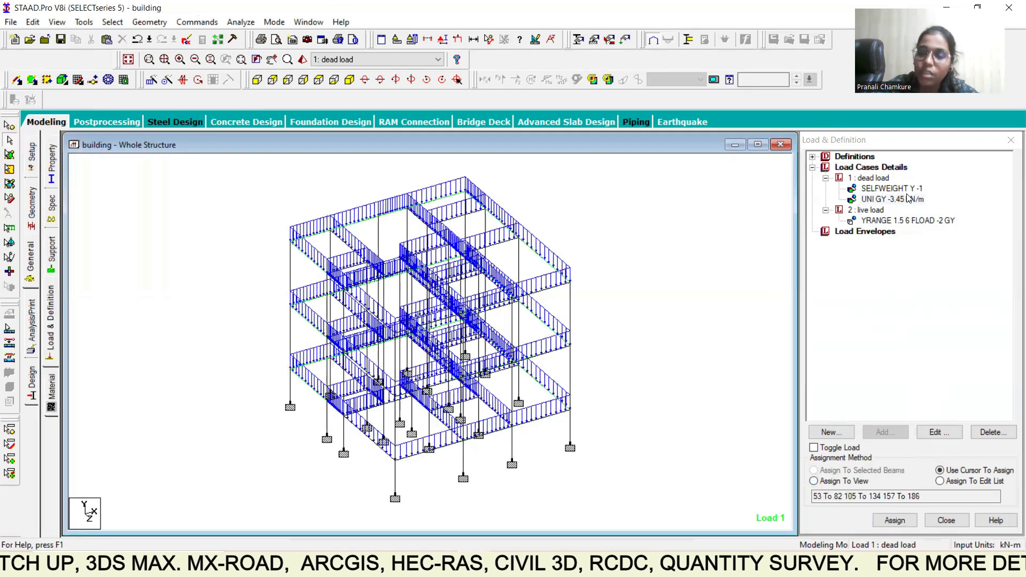
# Generate and add automatic load combinations using the Indian Code with the Genral_Structures category.
pyautogui.click(887, 167)
pyautogui.click(888, 432)
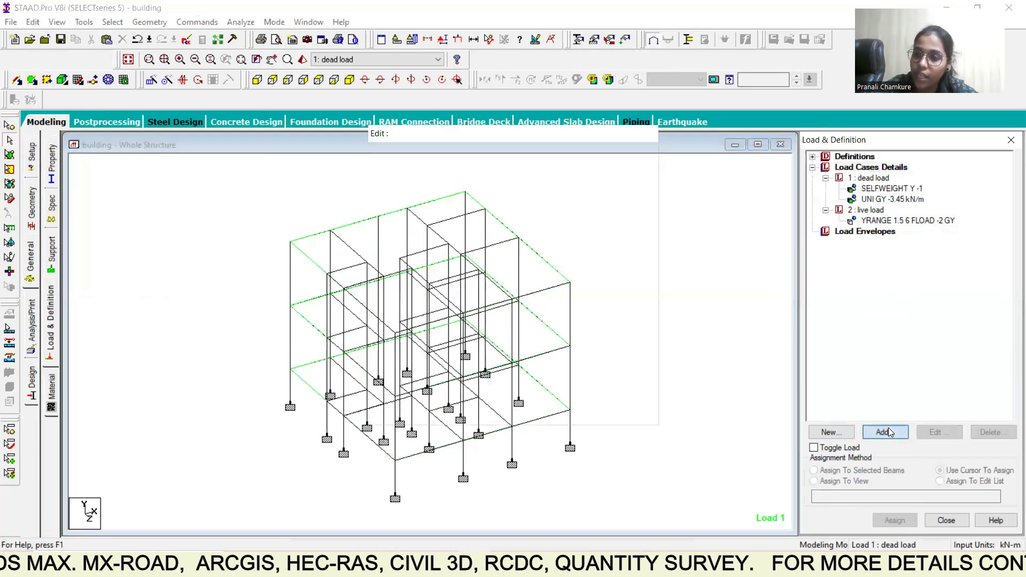
pyautogui.click(293, 178)
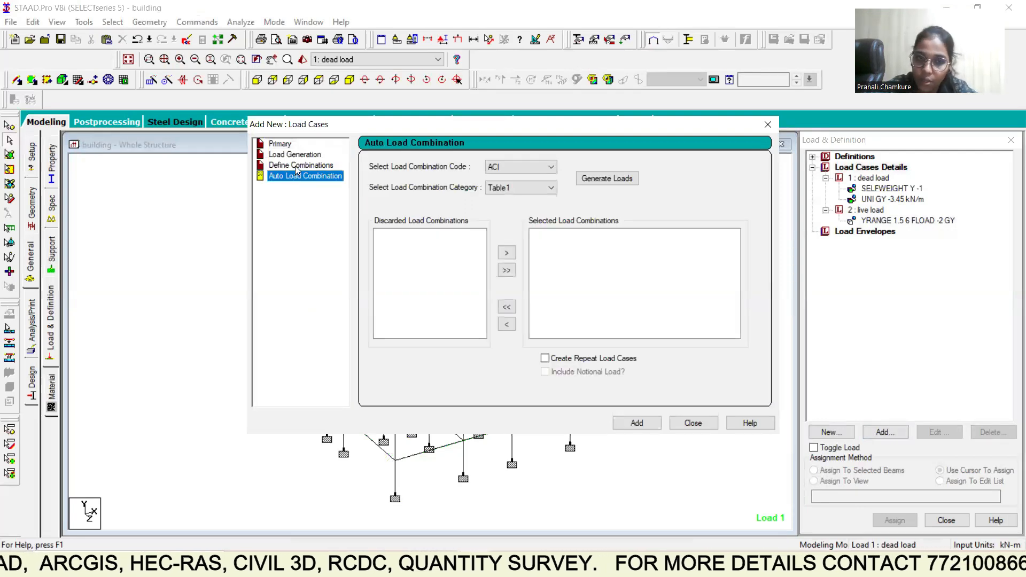
pyautogui.click(542, 170)
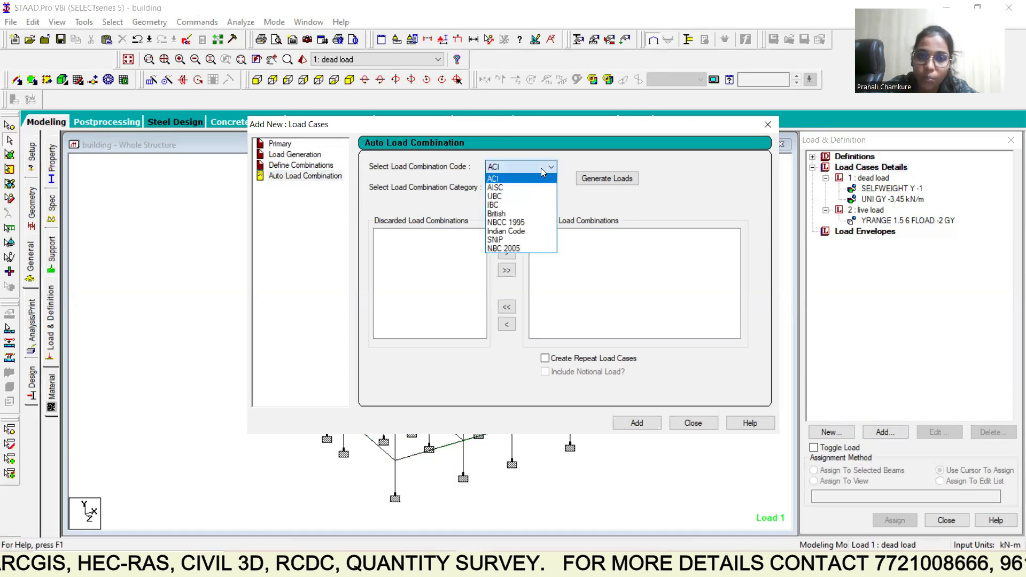
pyautogui.click(500, 231)
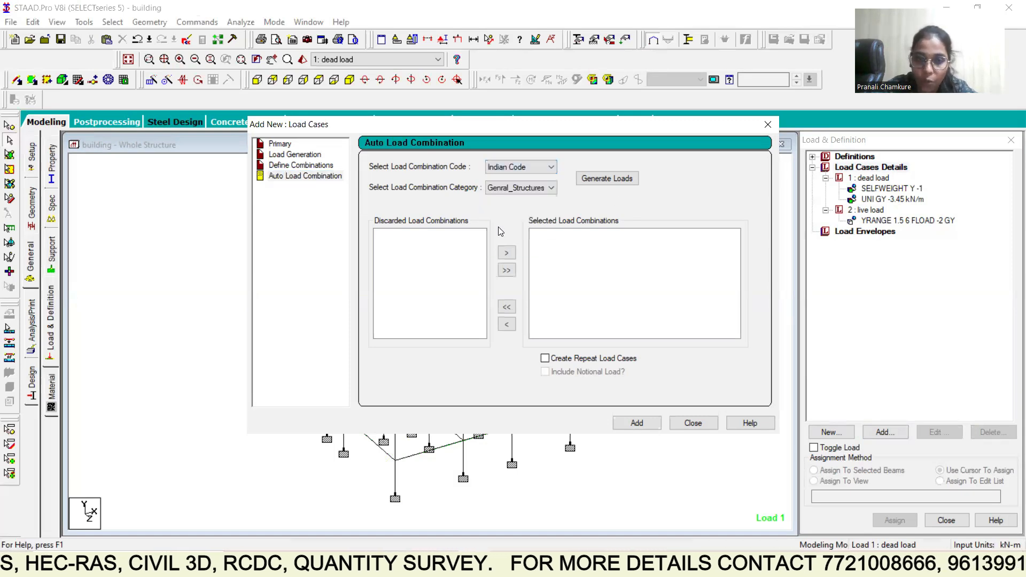
pyautogui.click(607, 178)
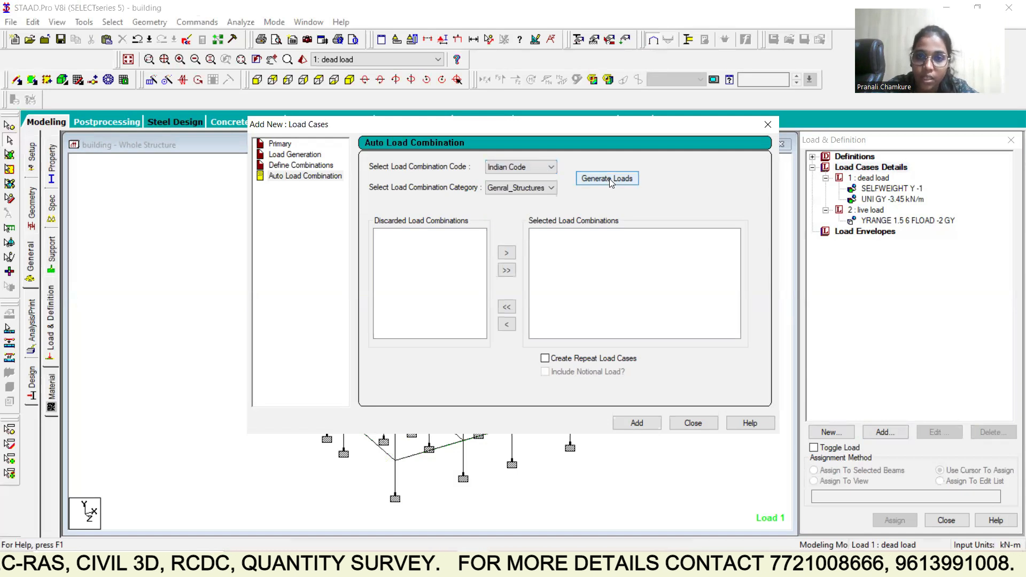
pyautogui.click(636, 422)
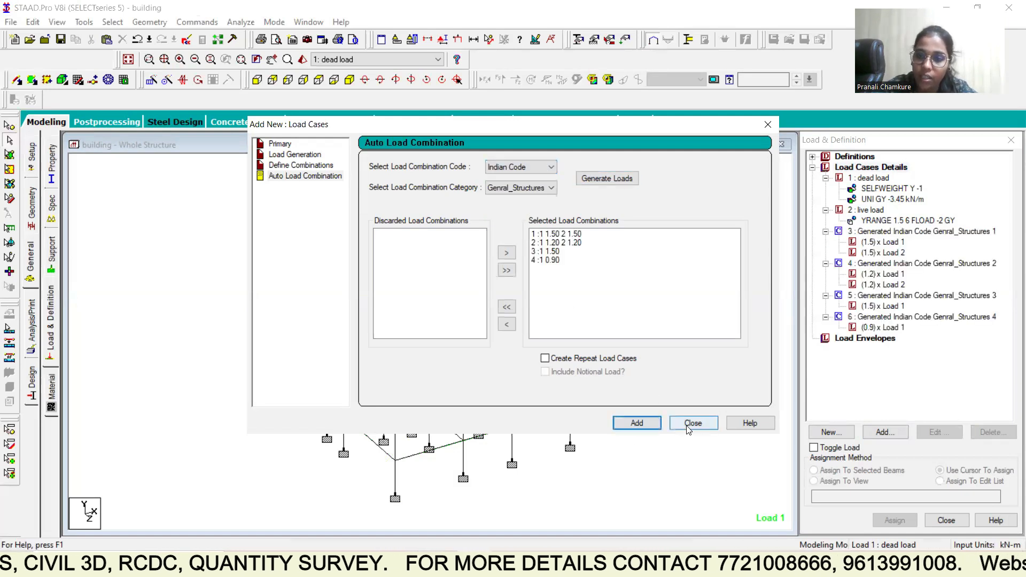
pyautogui.click(692, 423)
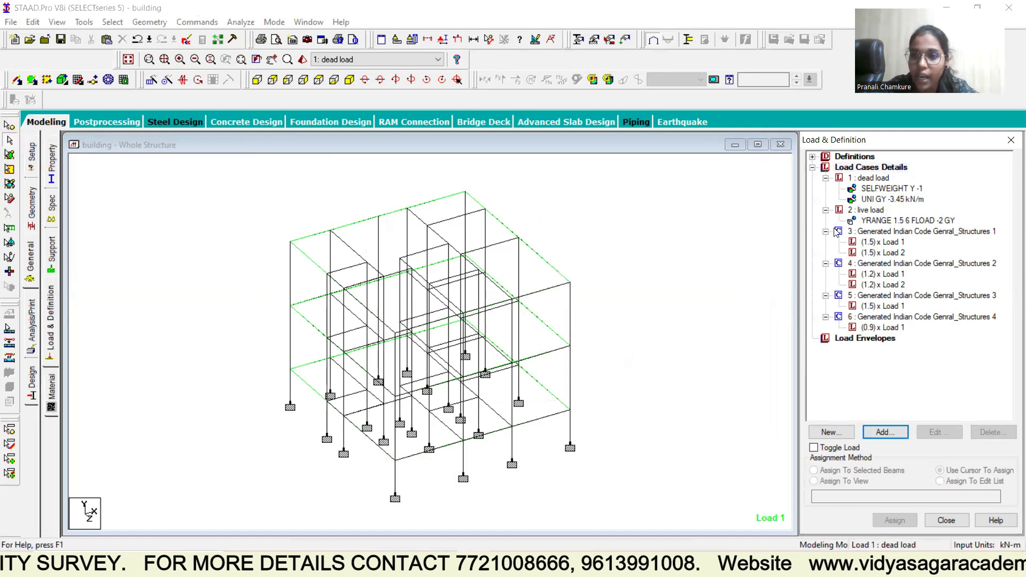
# Add a Perform Analysis command with the No Print option.
pyautogui.click(31, 323)
pyautogui.click(472, 424)
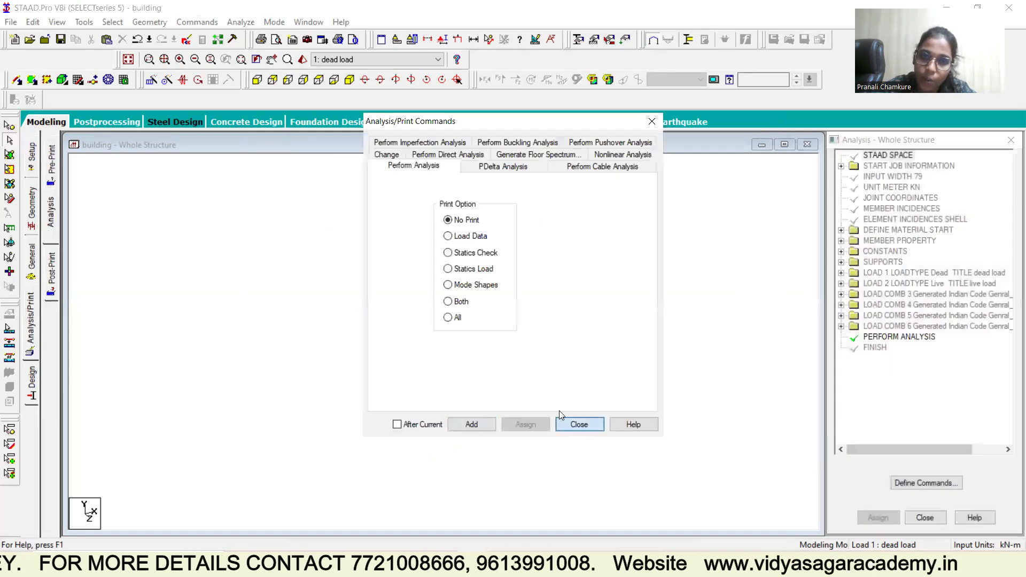
pyautogui.click(578, 424)
# Run the structural analysis and finish the run with the View Output File option.
pyautogui.click(252, 22)
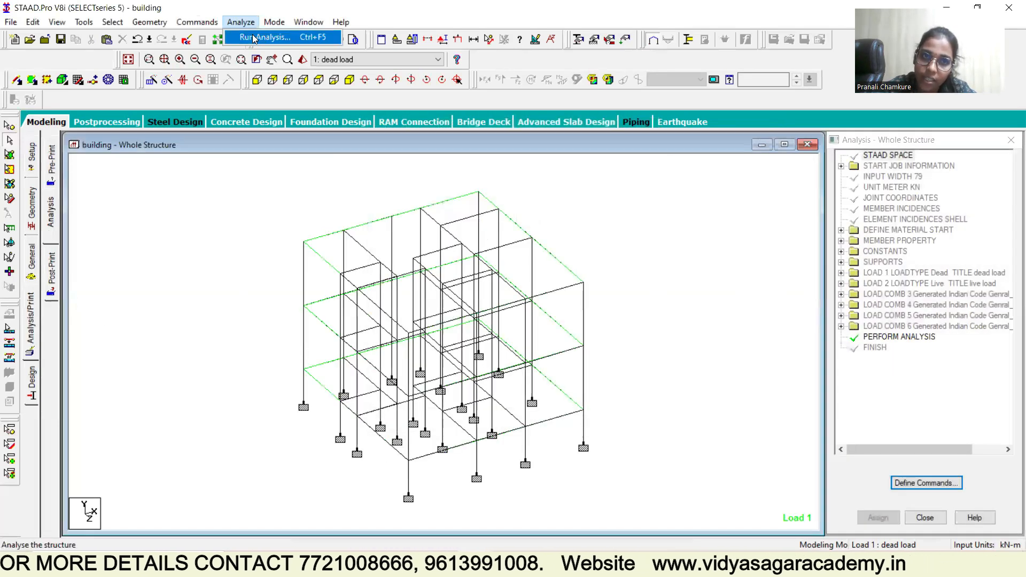
pyautogui.click(304, 33)
pyautogui.click(426, 301)
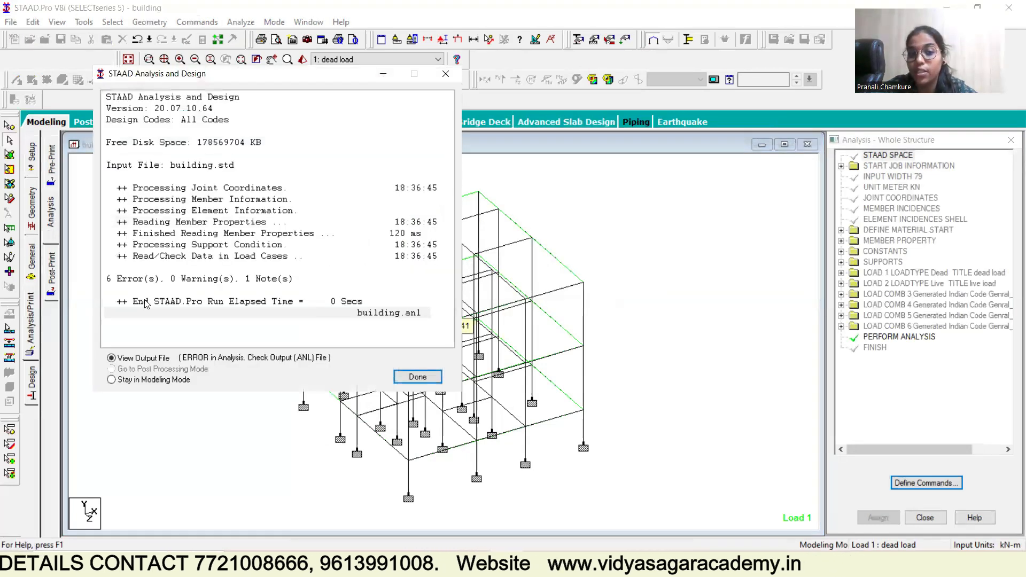
pyautogui.click(417, 377)
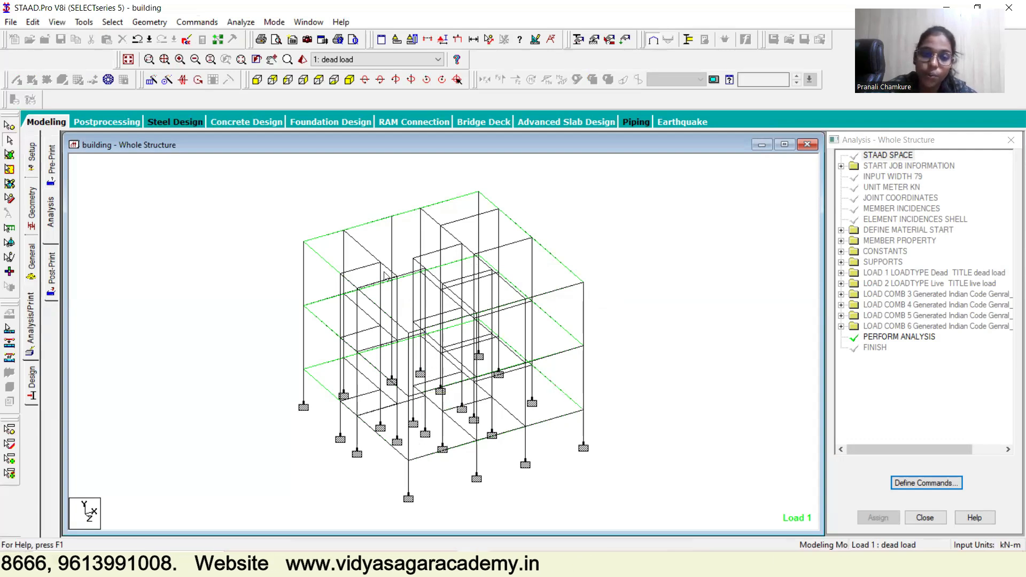
# Examine the errors listed in the analysis output file and close the output viewer.
pyautogui.click(248, 25)
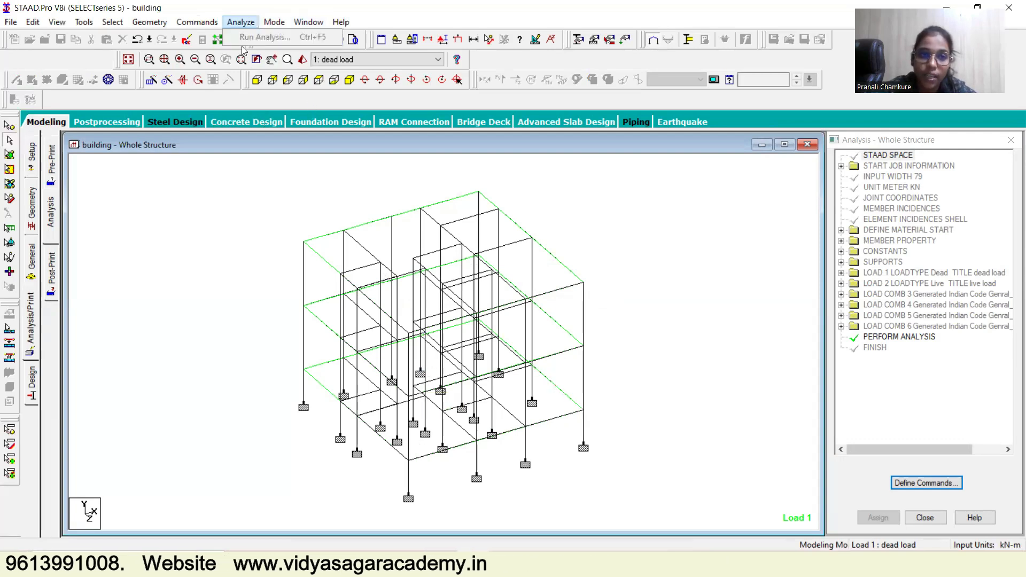
pyautogui.click(264, 37)
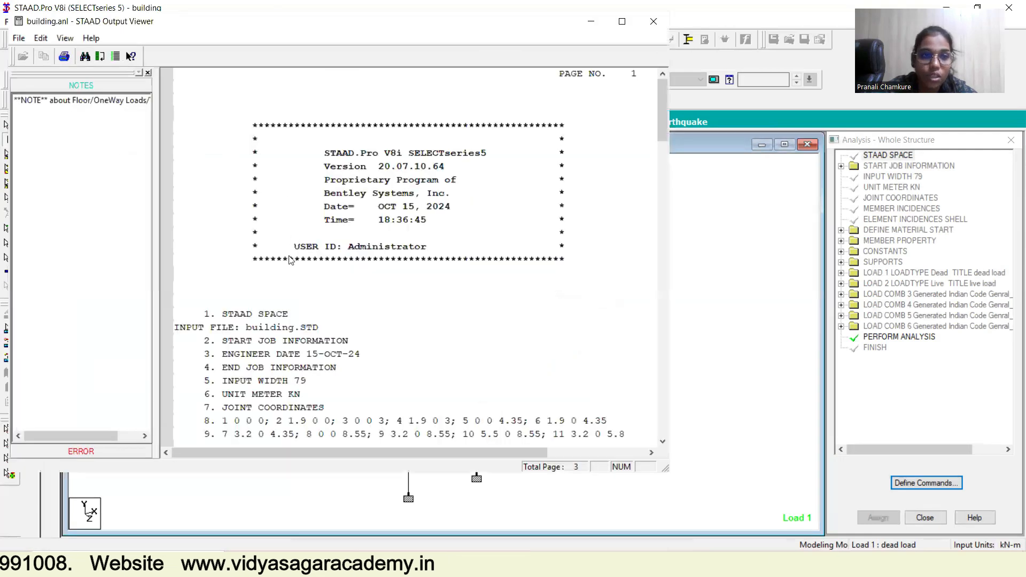
pyautogui.click(114, 453)
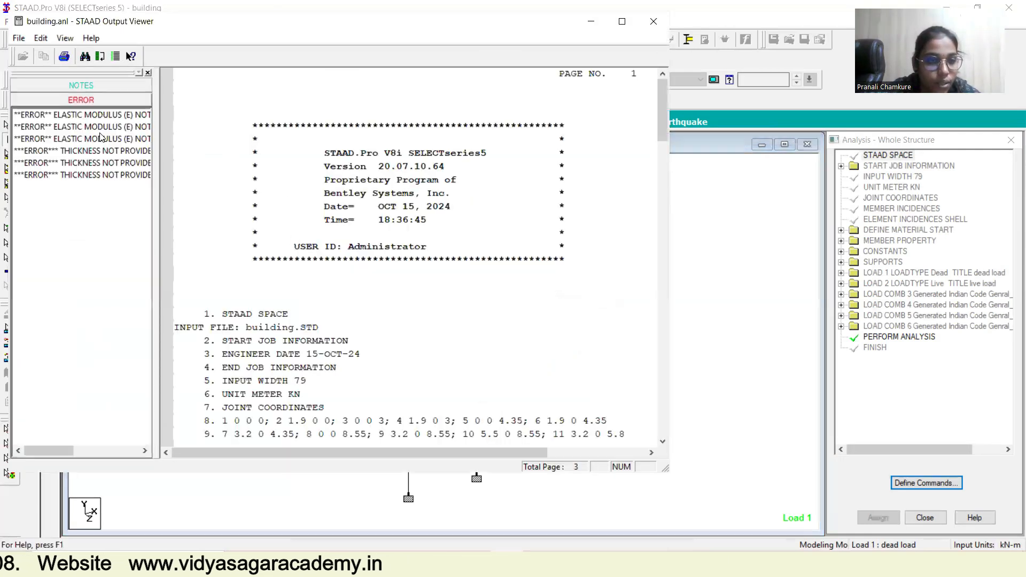
pyautogui.click(99, 115)
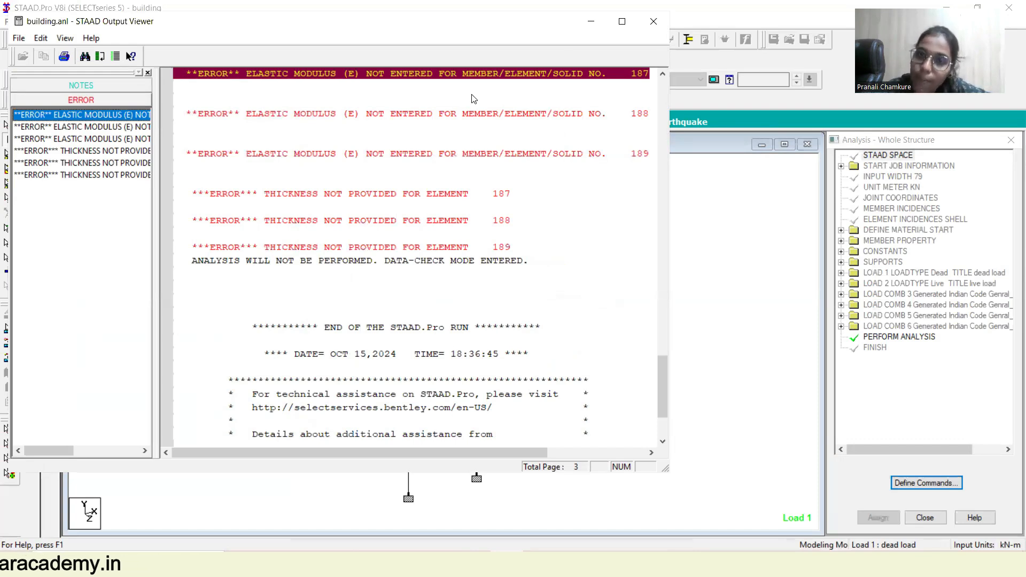
pyautogui.scroll(2, 563, 84)
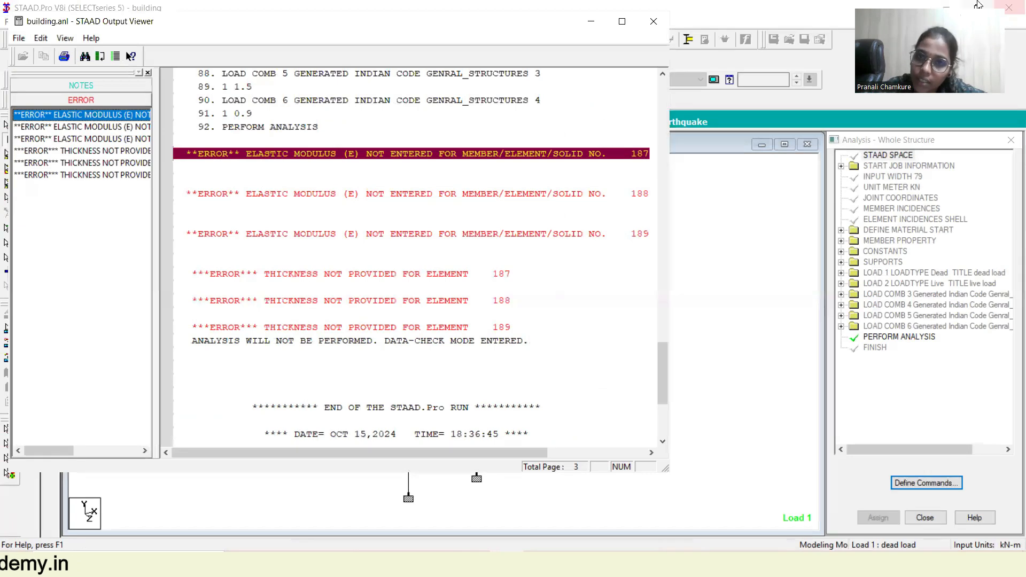
pyautogui.click(653, 21)
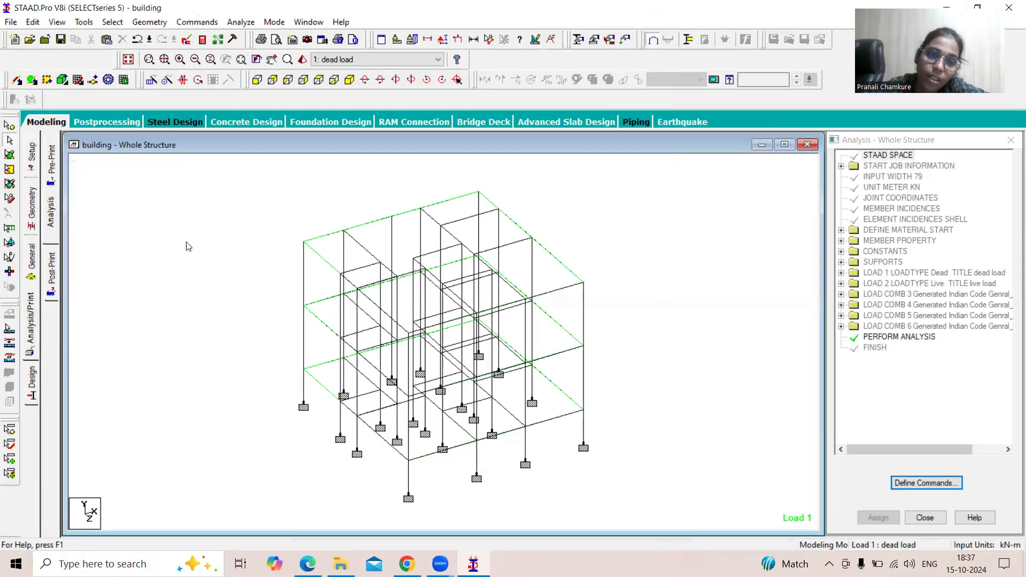
# Create a concrete plate element thickness property of 0.12 m at all four nodes.
pyautogui.click(30, 217)
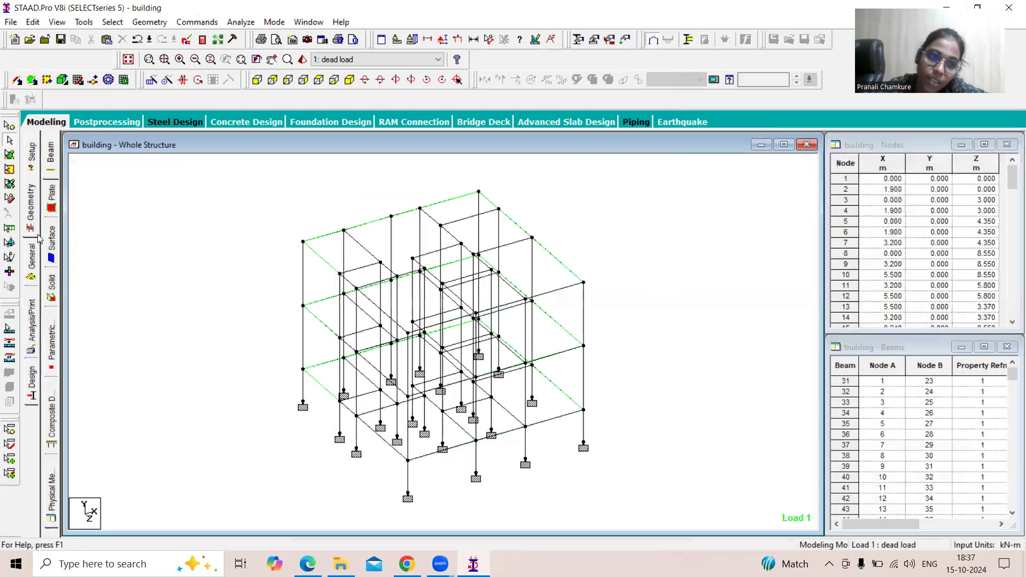
pyautogui.click(31, 259)
pyautogui.click(917, 434)
pyautogui.click(627, 230)
pyautogui.write('0.12')
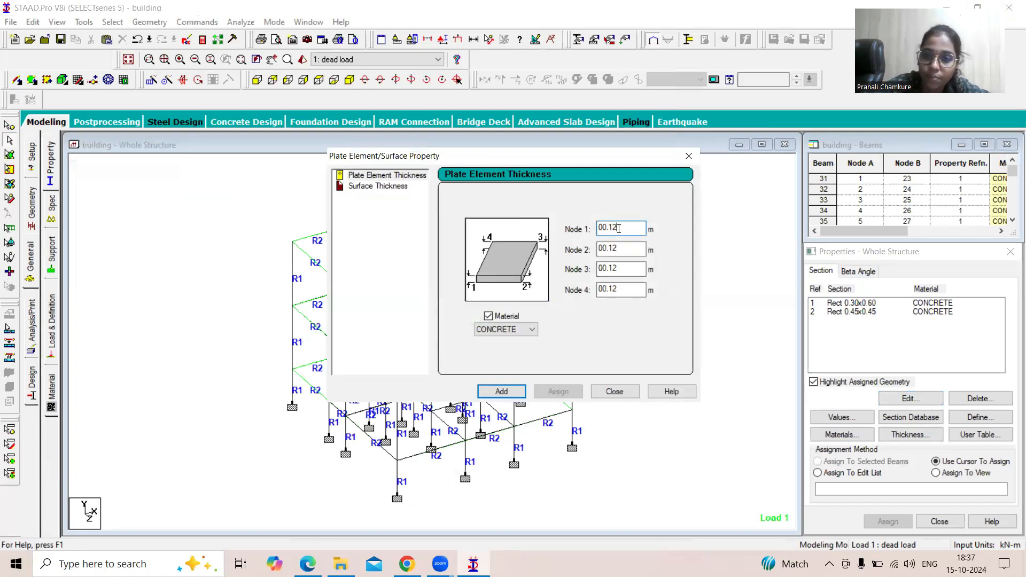
pyautogui.moveTo(619, 228); pyautogui.dragTo(587, 230)
pyautogui.write('.')
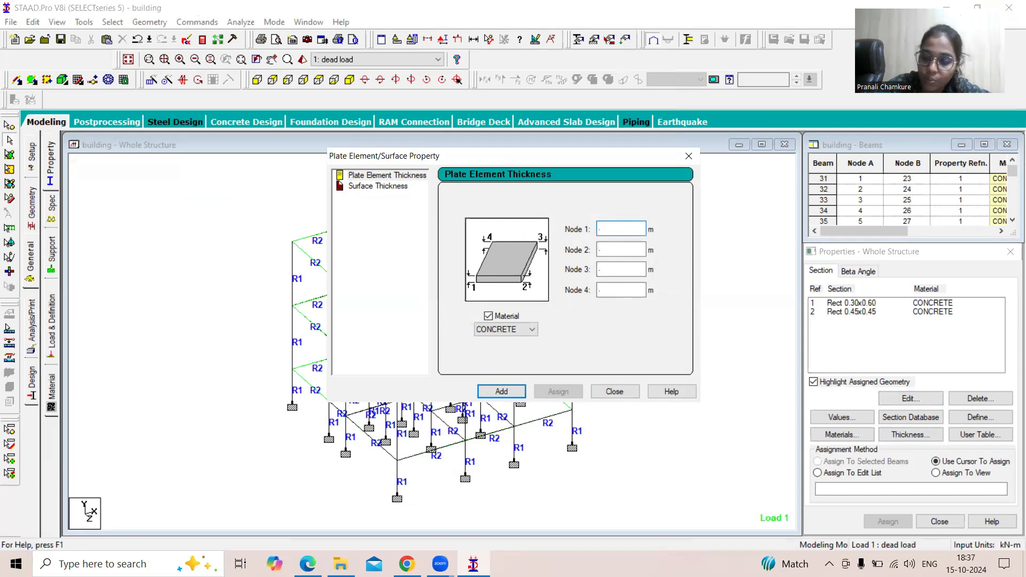
pyautogui.write('0.')
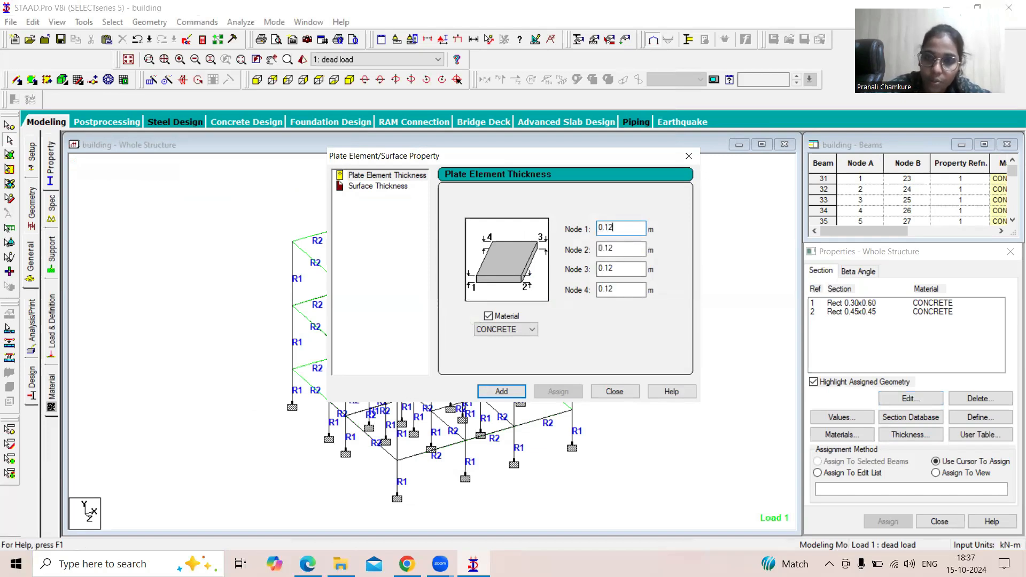
pyautogui.click(501, 391)
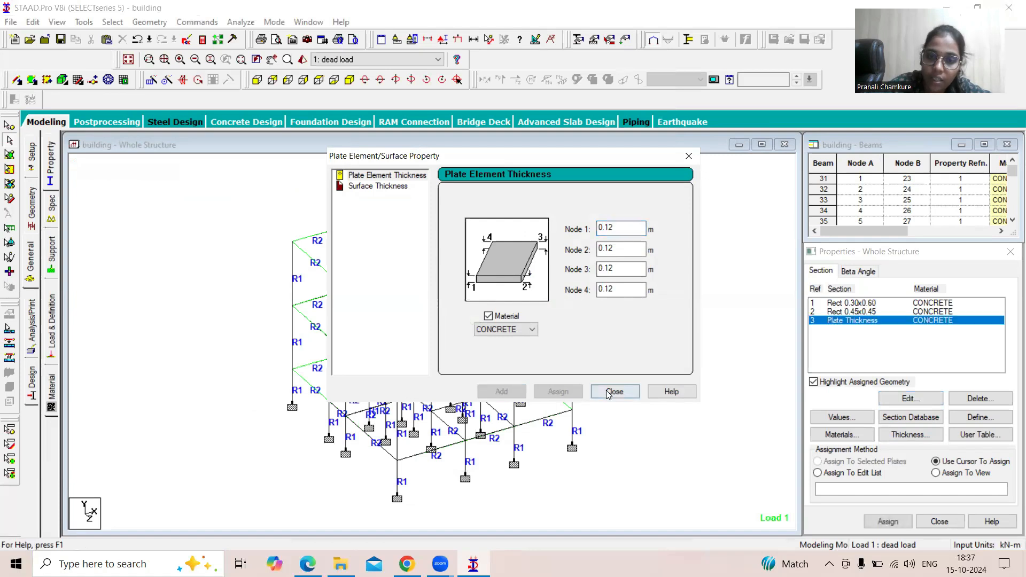
pyautogui.click(614, 391)
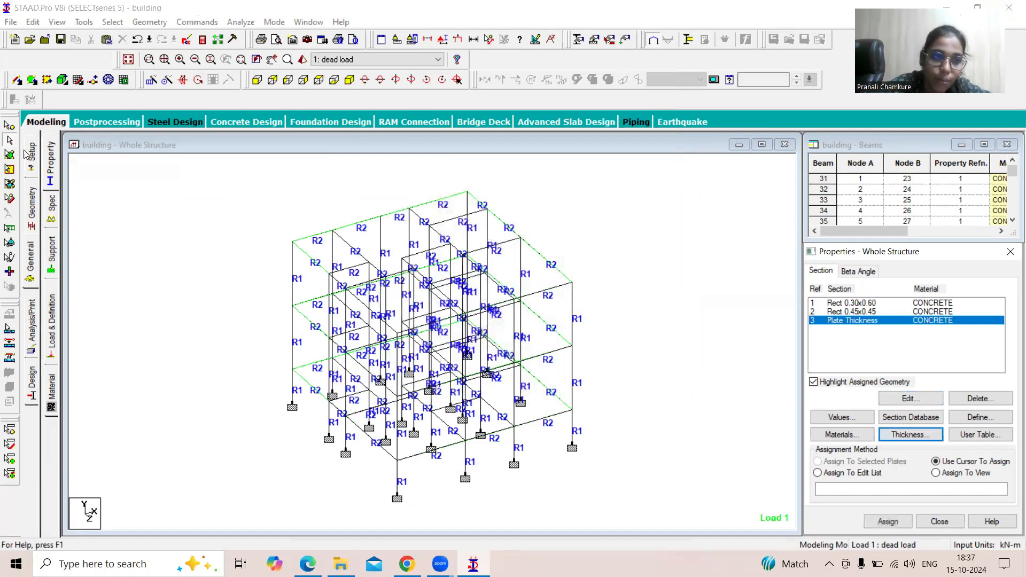
# Assign the plate thickness property to the slab plates of all three floors as selected plates.
pyautogui.click(15, 155)
pyautogui.click(350, 395)
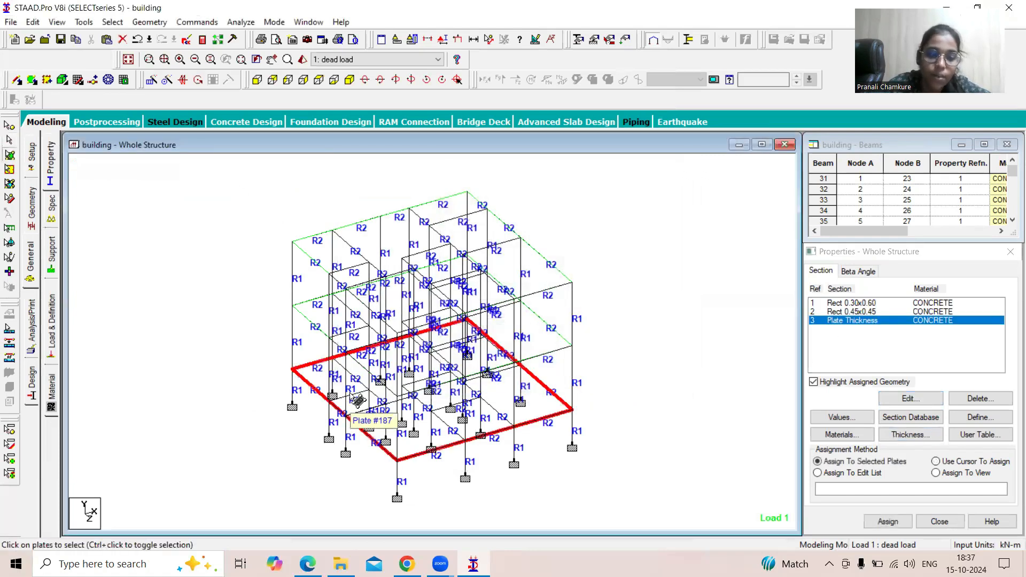
pyautogui.keyDown('ctrl'); pyautogui.click(340, 327); pyautogui.keyUp('ctrl')
pyautogui.keyDown('ctrl'); pyautogui.click(343, 272); pyautogui.keyUp('ctrl')
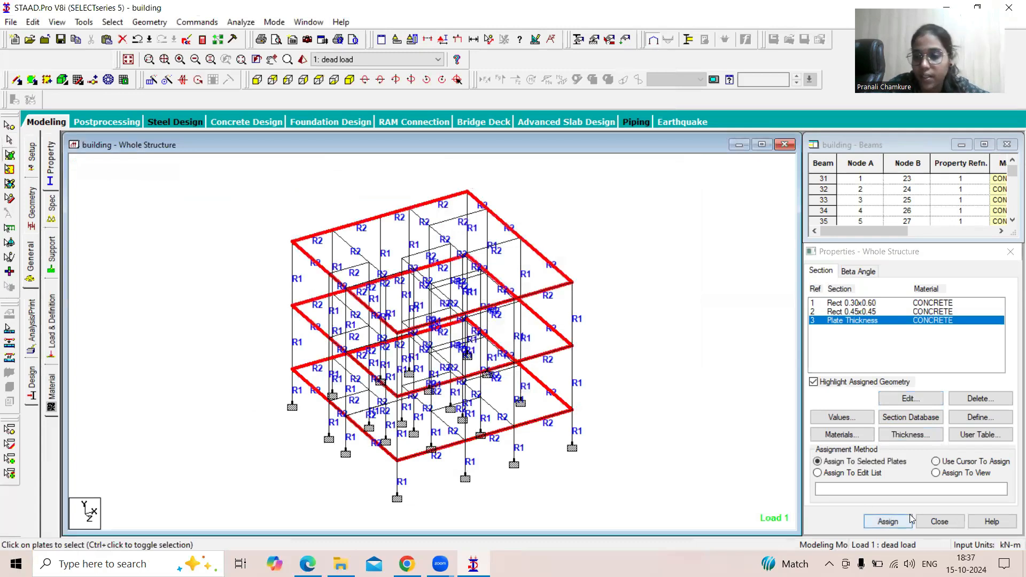
pyautogui.click(888, 521)
pyautogui.click(933, 424)
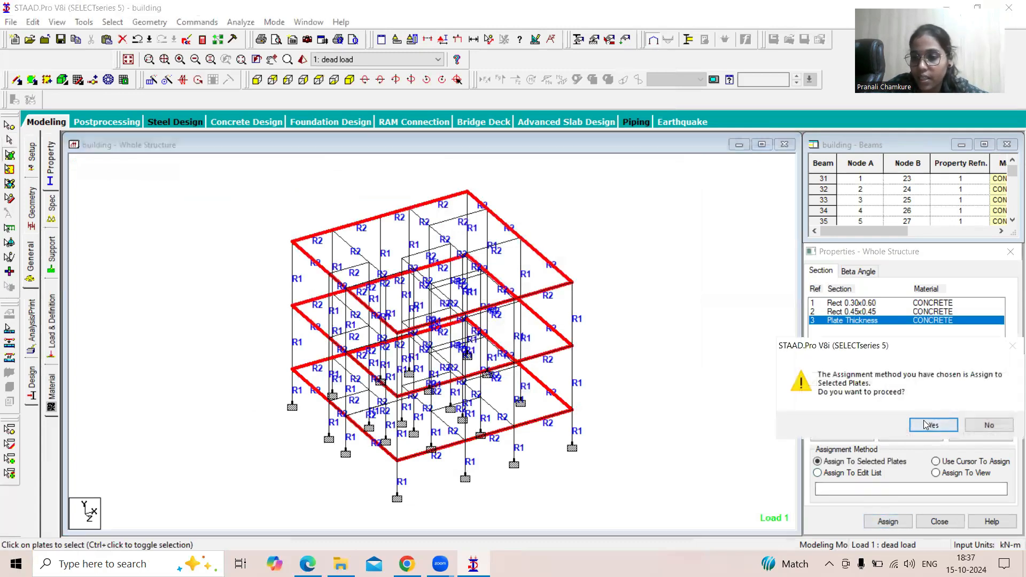
pyautogui.click(649, 326)
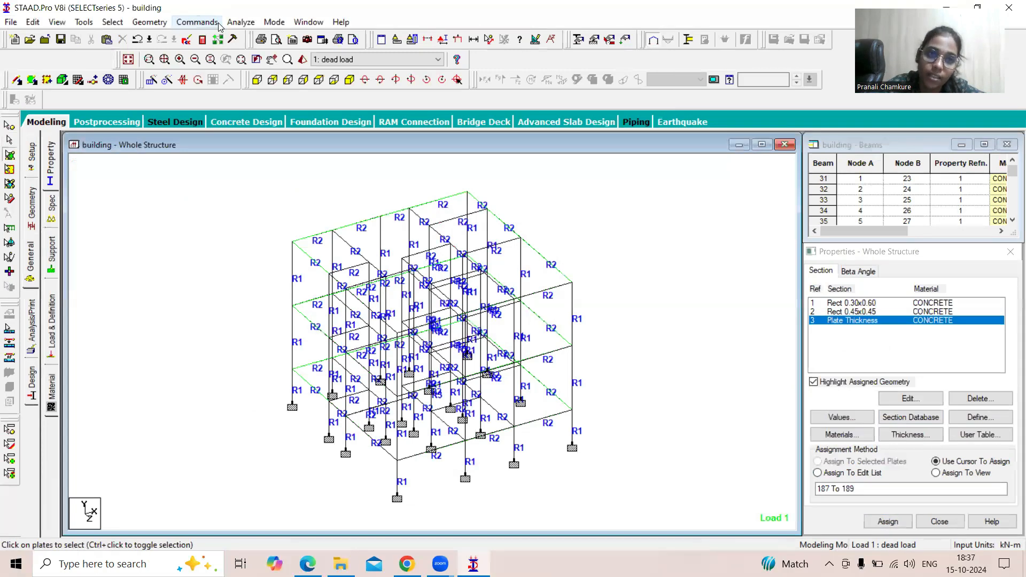
# Rerun the structural analysis and open its results in Post Processing Mode.
pyautogui.click(241, 22)
pyautogui.click(243, 32)
pyautogui.click(426, 297)
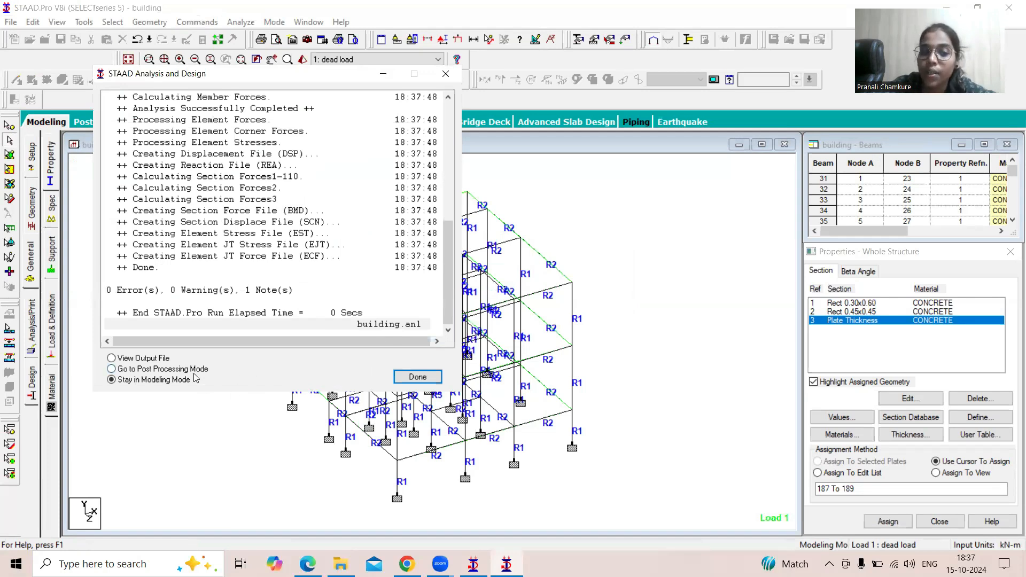
pyautogui.click(418, 377)
pyautogui.moveTo(537, 274); pyautogui.dragTo(577, 325)
pyautogui.click(577, 386)
pyautogui.click(530, 385)
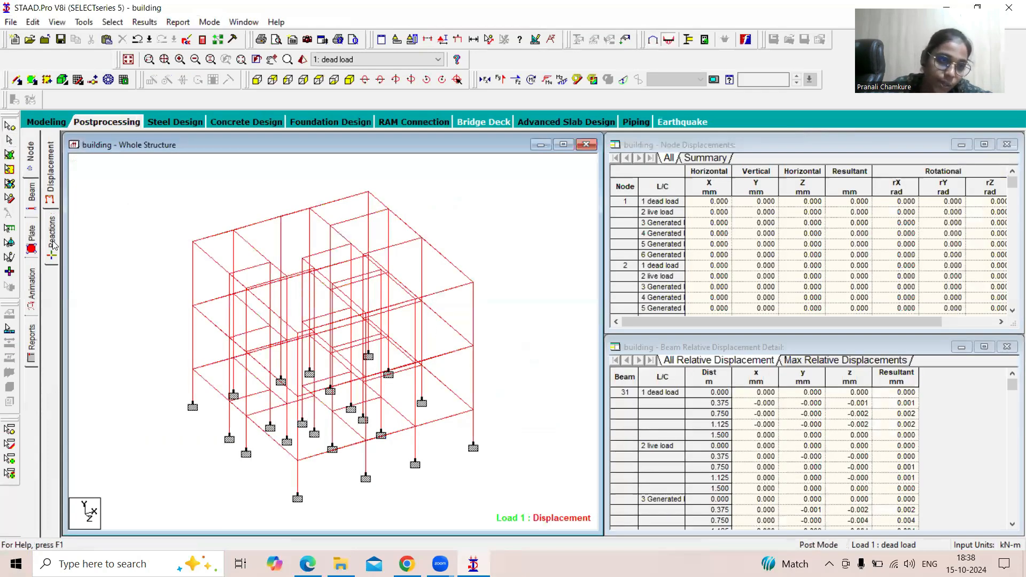
# Review the beam forces and the moment, shear and axial force graphs for members at a first-floor joint.
pyautogui.click(35, 195)
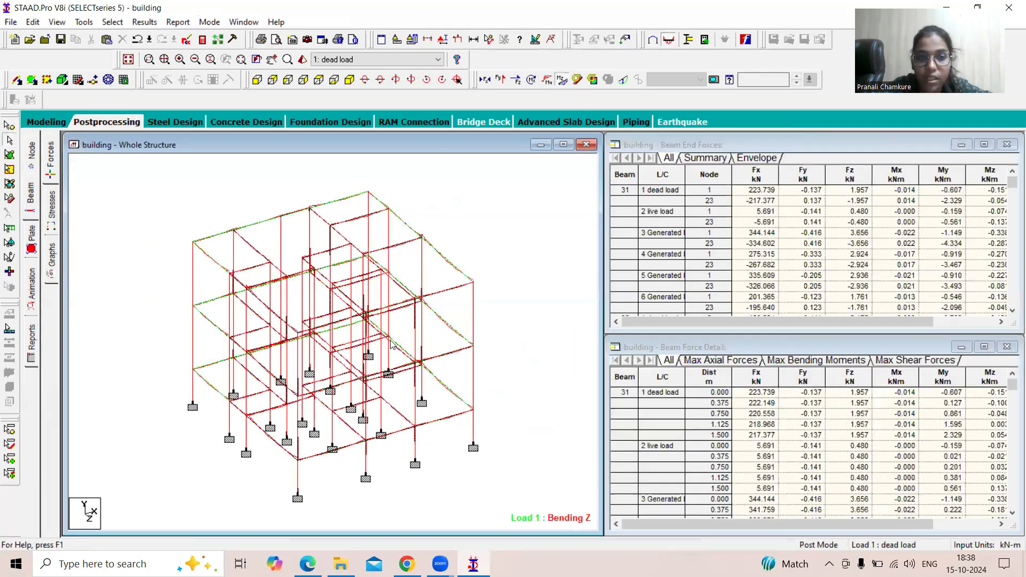
pyautogui.click(54, 262)
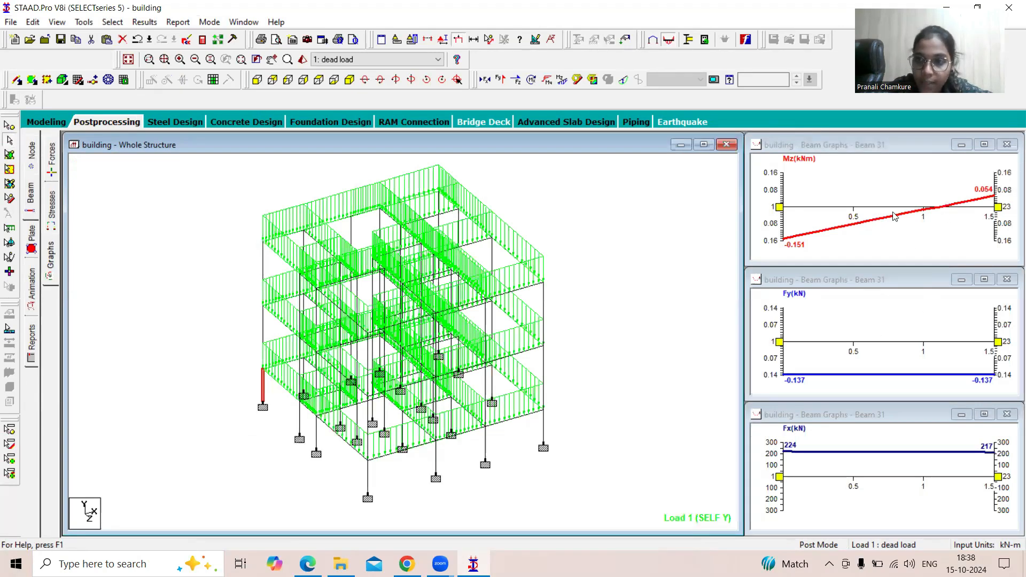
pyautogui.click(305, 366)
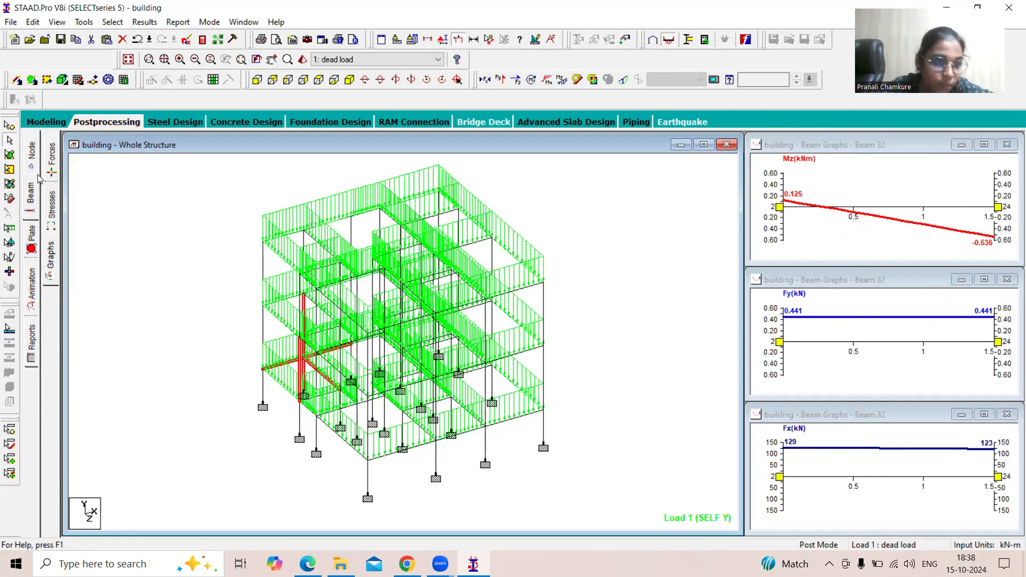
# Animate the structure's deflection under the dead load, and return to the beam force results.
pyautogui.click(33, 293)
pyautogui.click(389, 156)
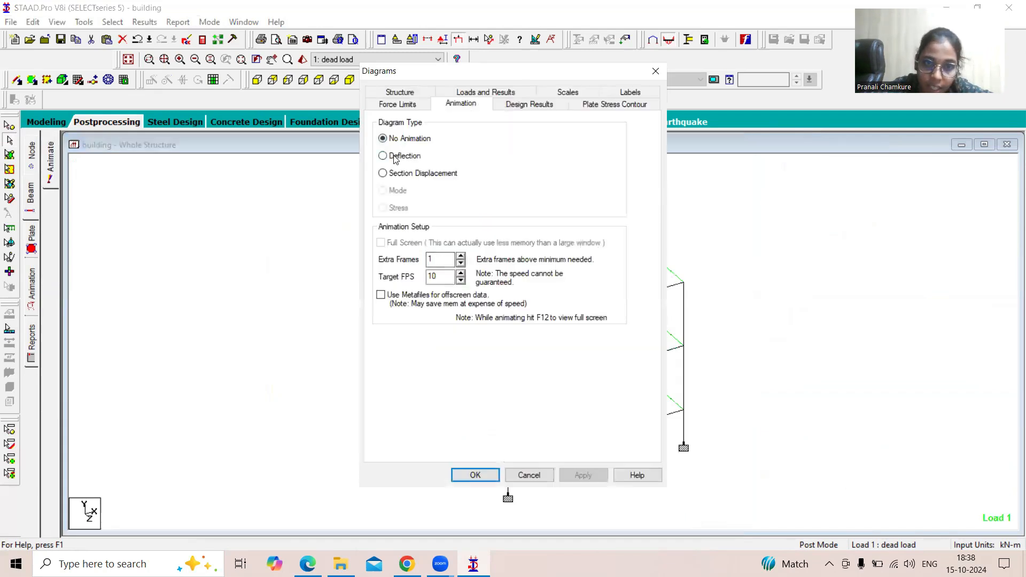
pyautogui.click(583, 475)
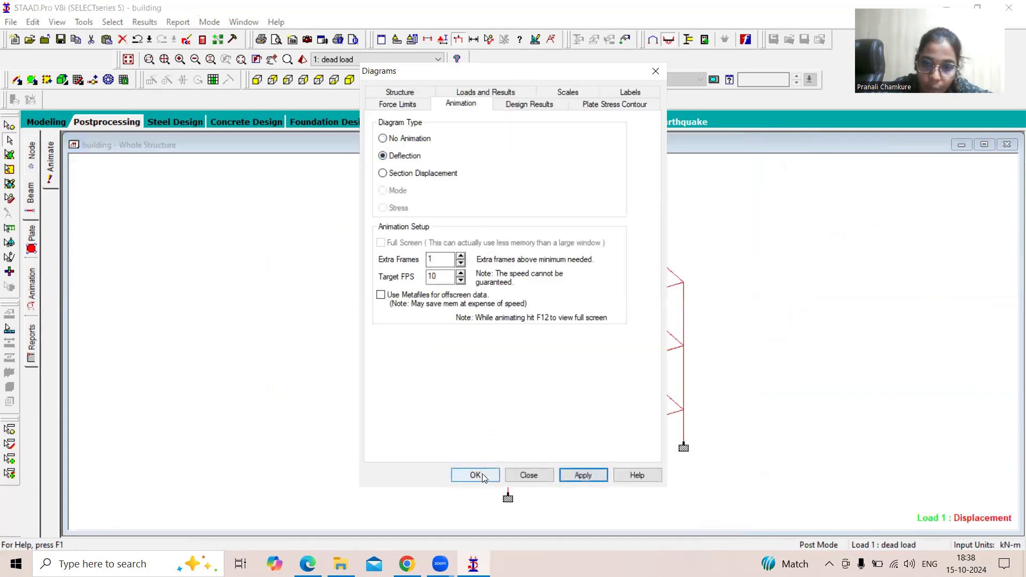
pyautogui.click(482, 474)
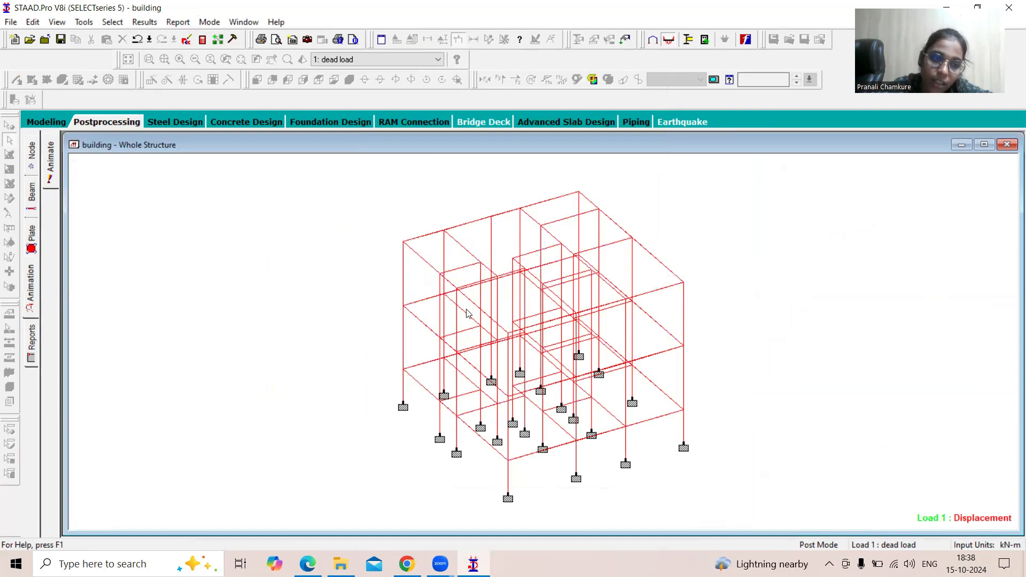
pyautogui.click(32, 200)
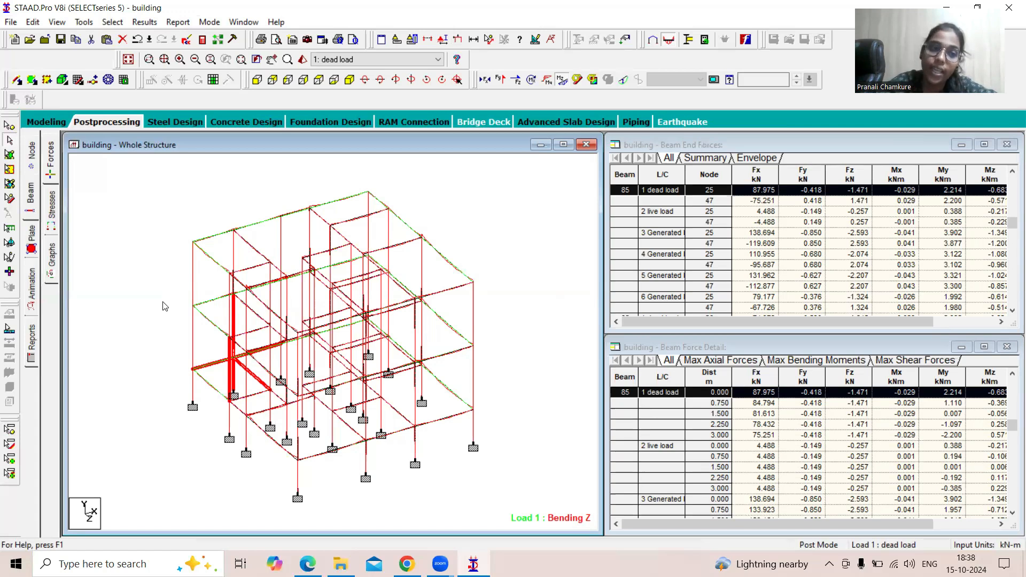
# Return to Modeling mode and open concrete design with IS456 as the current code.
pyautogui.click(46, 122)
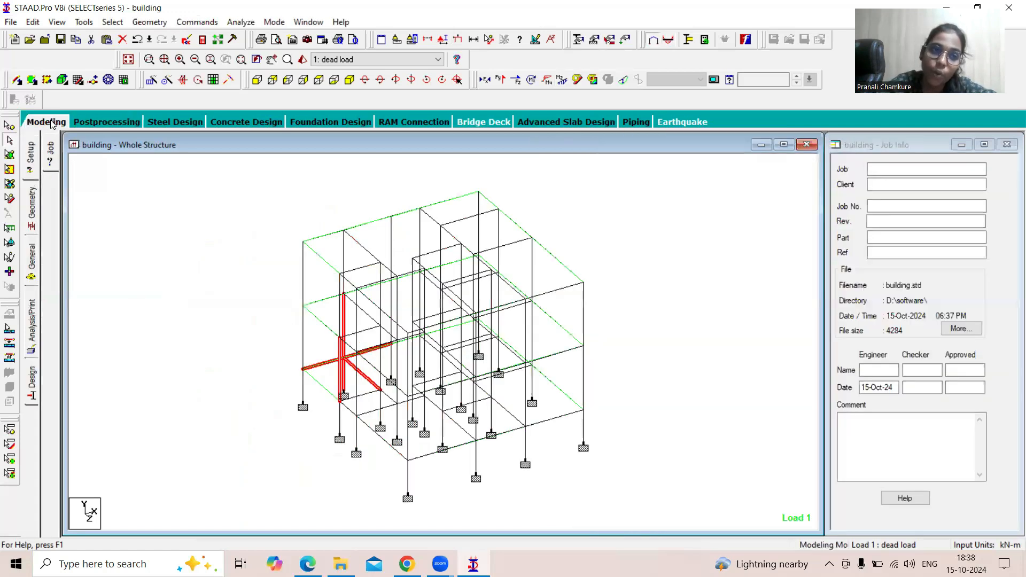
pyautogui.click(32, 382)
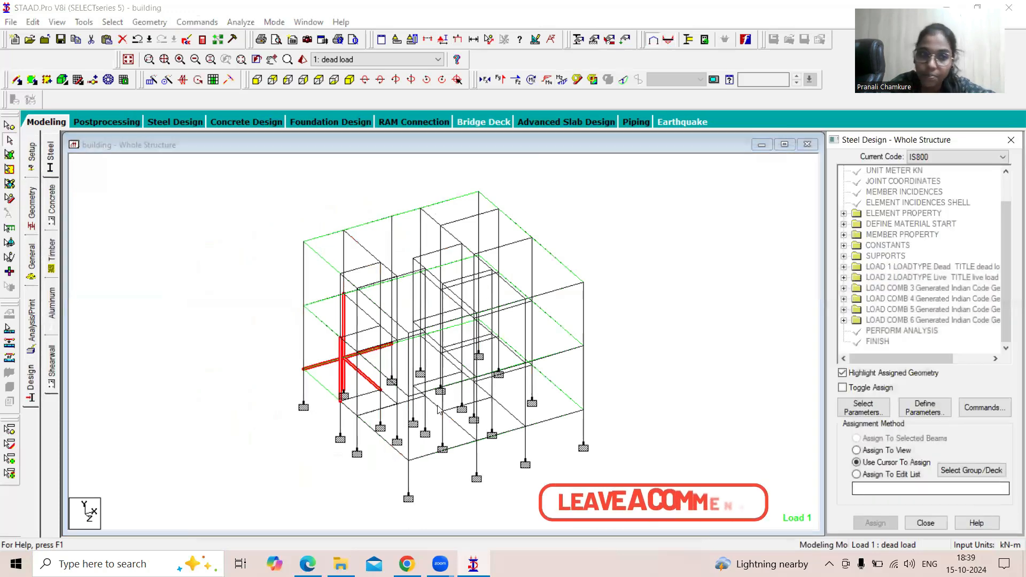
pyautogui.click(51, 209)
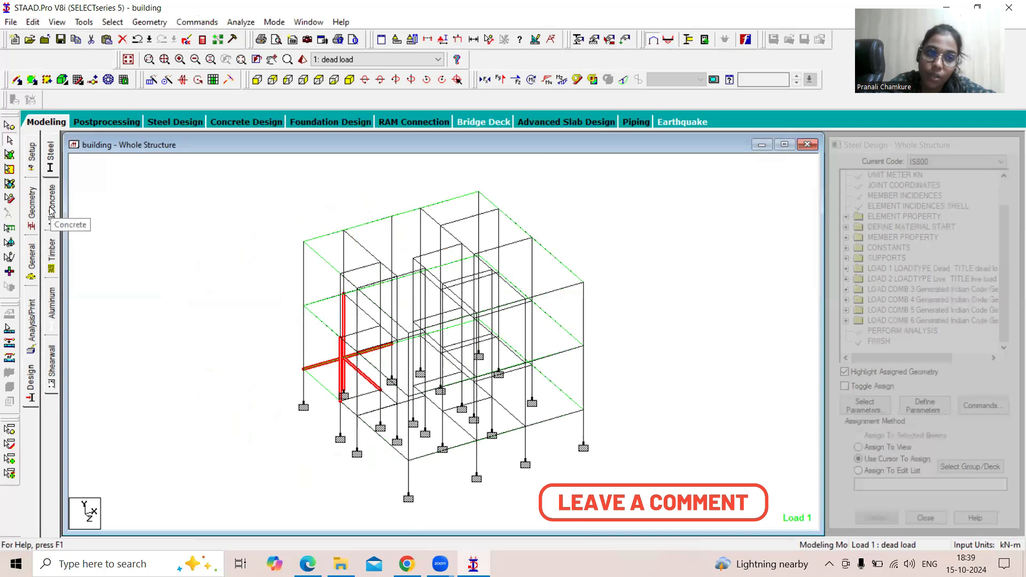
pyautogui.click(1002, 156)
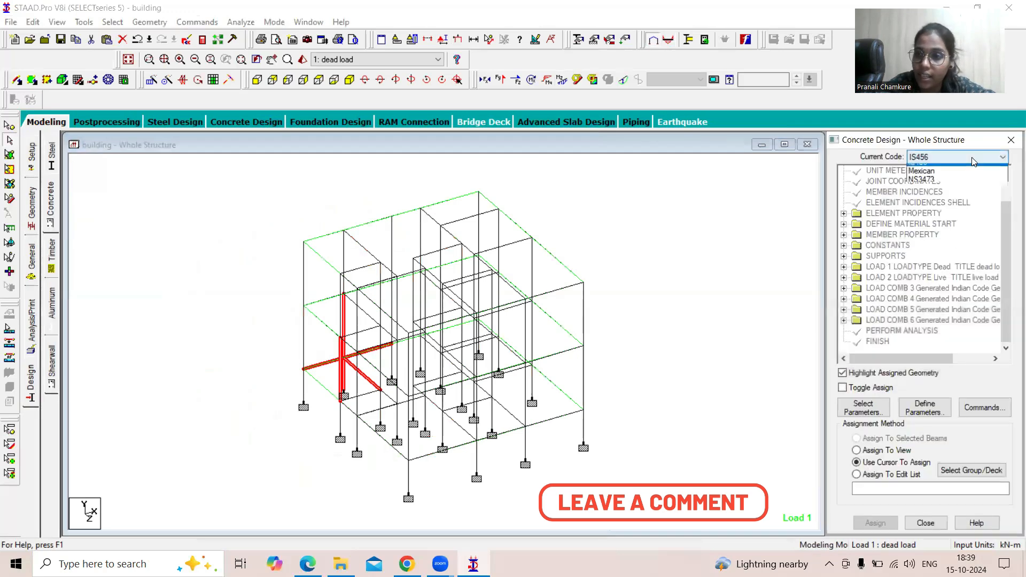
pyautogui.click(918, 325)
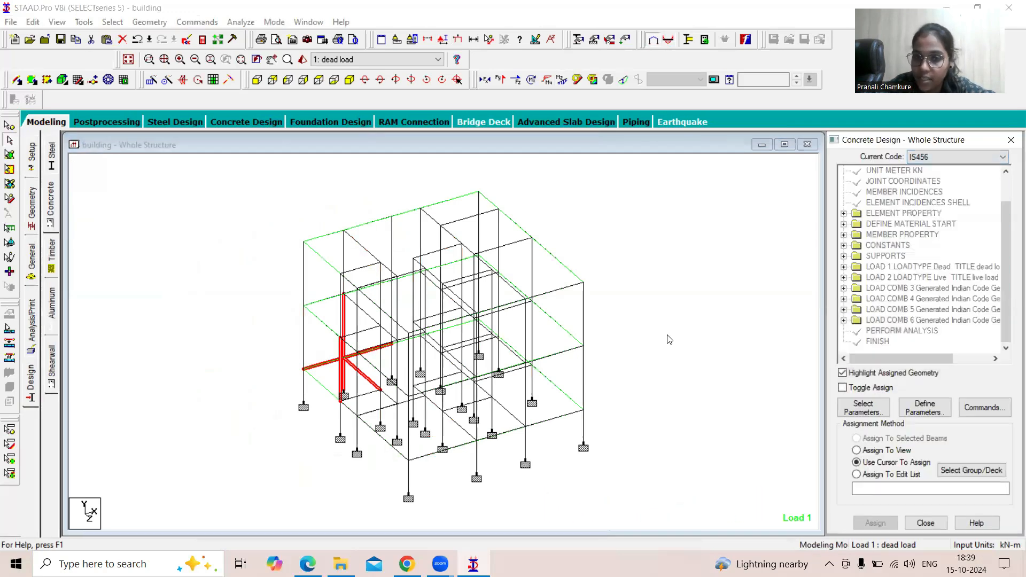
# Limit the selected design parameters to Fc, Fymain, Fysec, Minmain and Minsec, removing all the others.
pyautogui.click(865, 409)
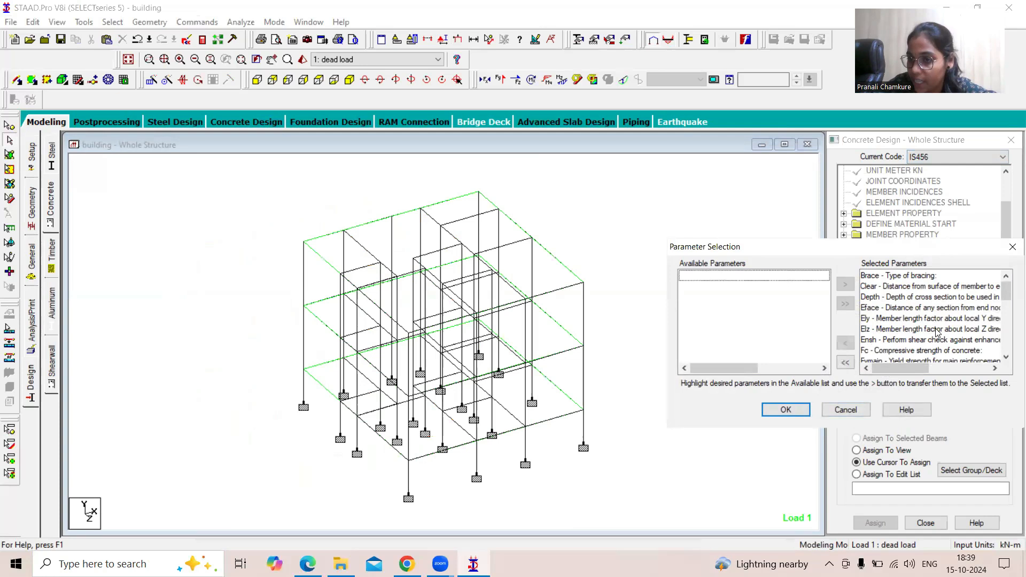
pyautogui.click(842, 363)
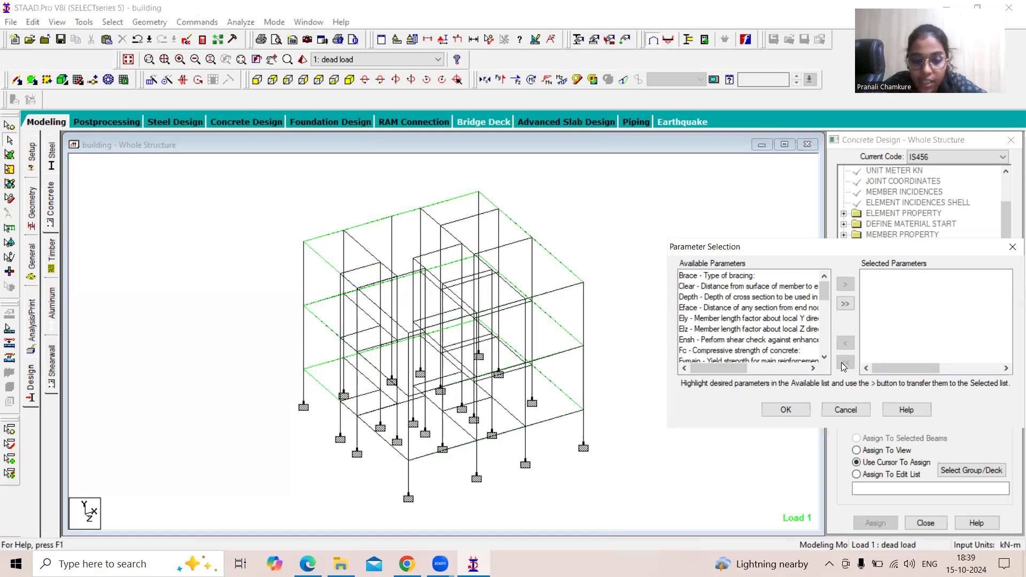
pyautogui.scroll(-1, 767, 343)
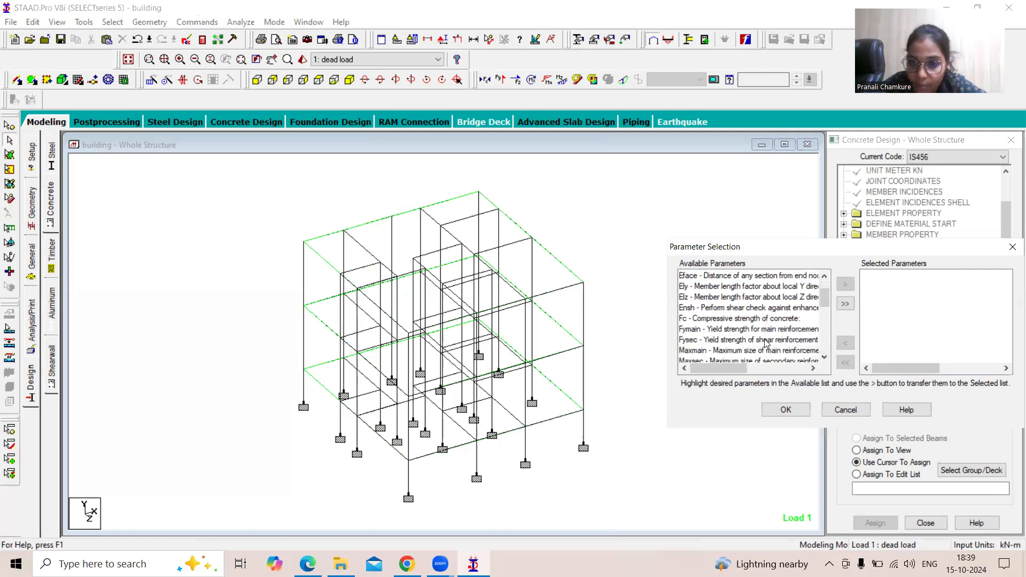
pyautogui.click(739, 319)
pyautogui.keyDown('ctrl'); pyautogui.click(737, 330); pyautogui.keyUp('ctrl')
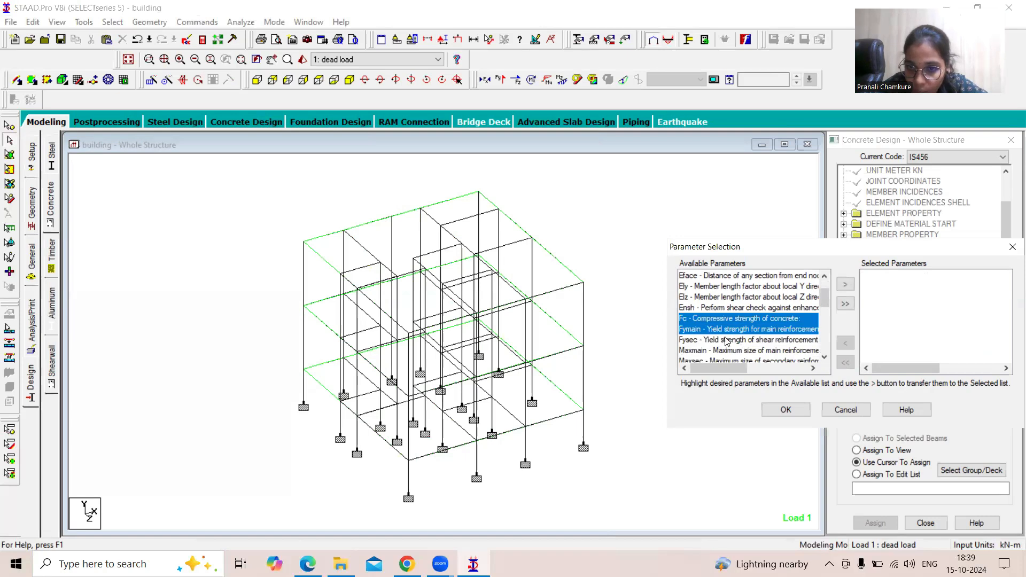
pyautogui.keyDown('ctrl'); pyautogui.click(725, 341); pyautogui.keyUp('ctrl')
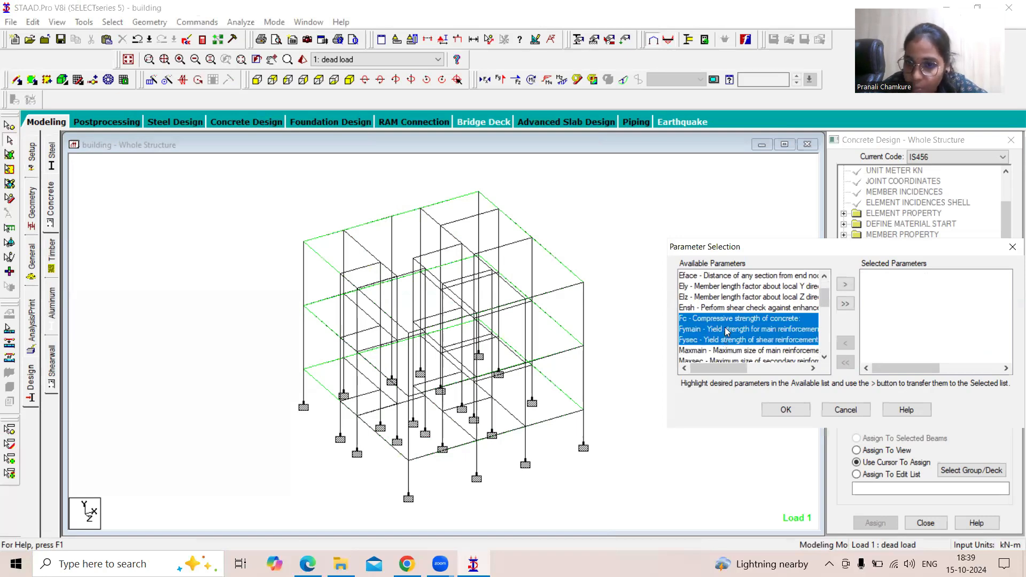
pyautogui.scroll(-1, 726, 331)
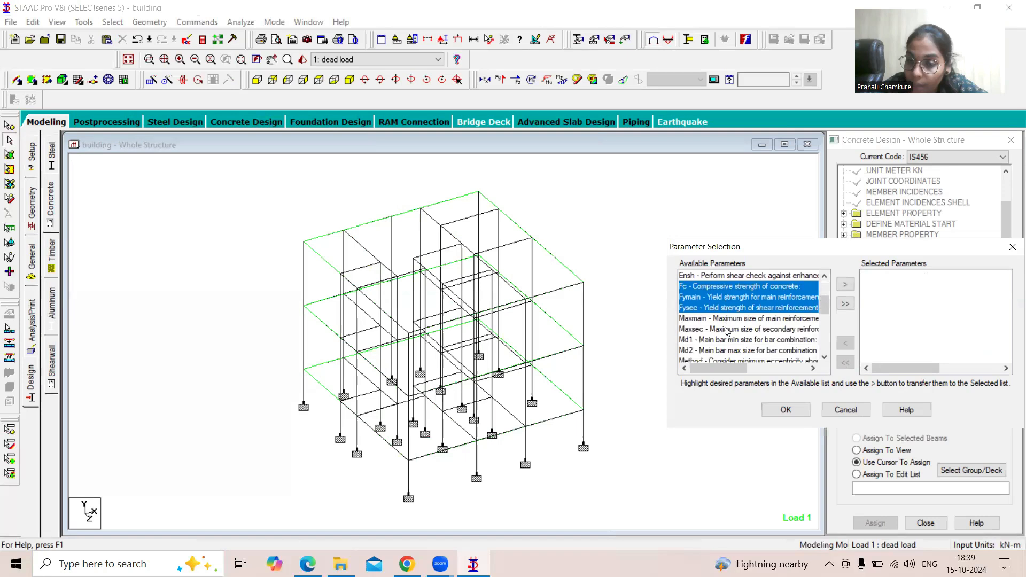
pyautogui.scroll(-1, 727, 331)
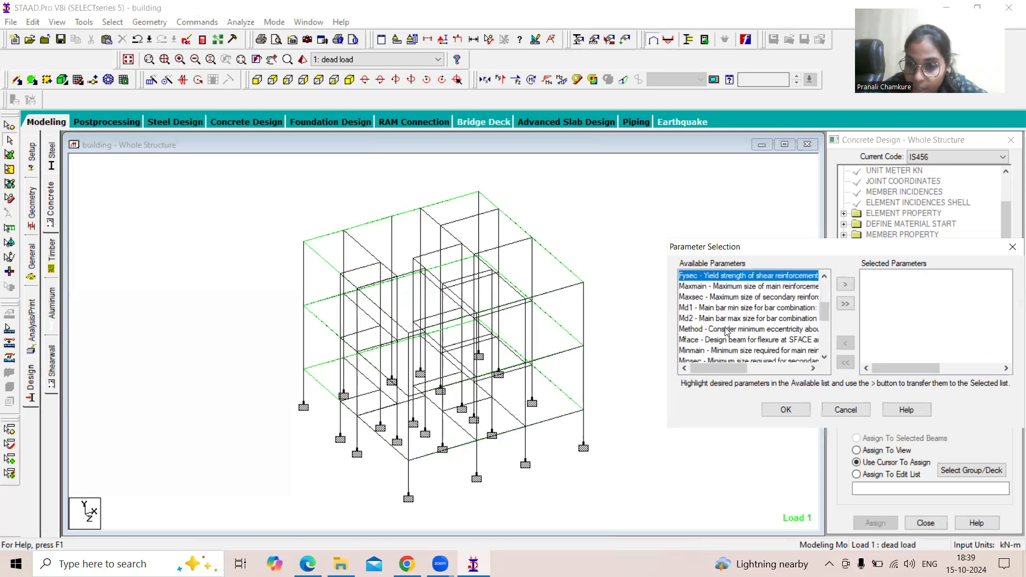
pyautogui.keyDown('ctrl'); pyautogui.click(741, 352); pyautogui.keyUp('ctrl')
pyautogui.scroll(-1, 739, 330)
pyautogui.keyDown('ctrl'); pyautogui.click(727, 330); pyautogui.keyUp('ctrl')
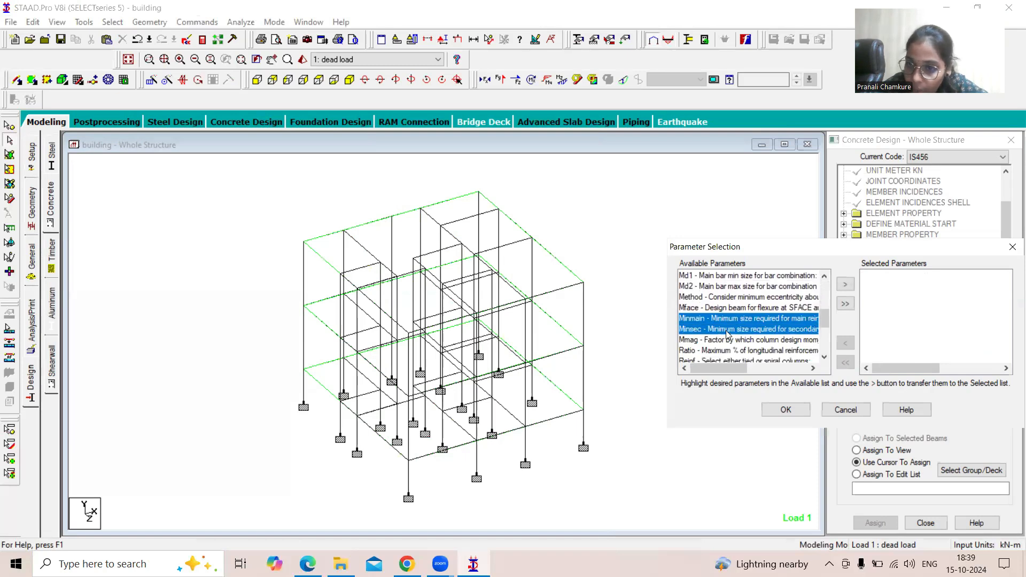
pyautogui.click(840, 288)
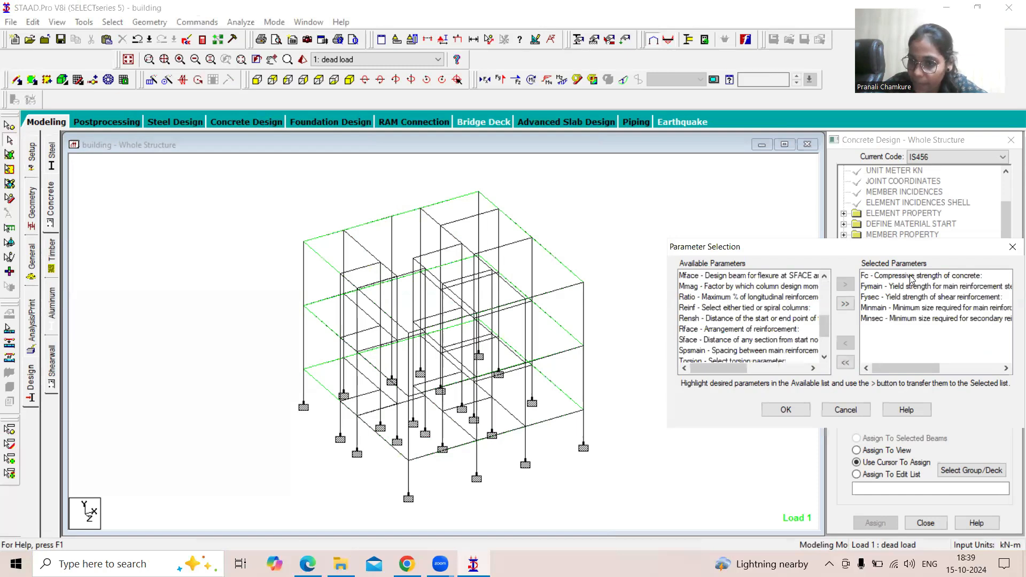
pyautogui.click(789, 409)
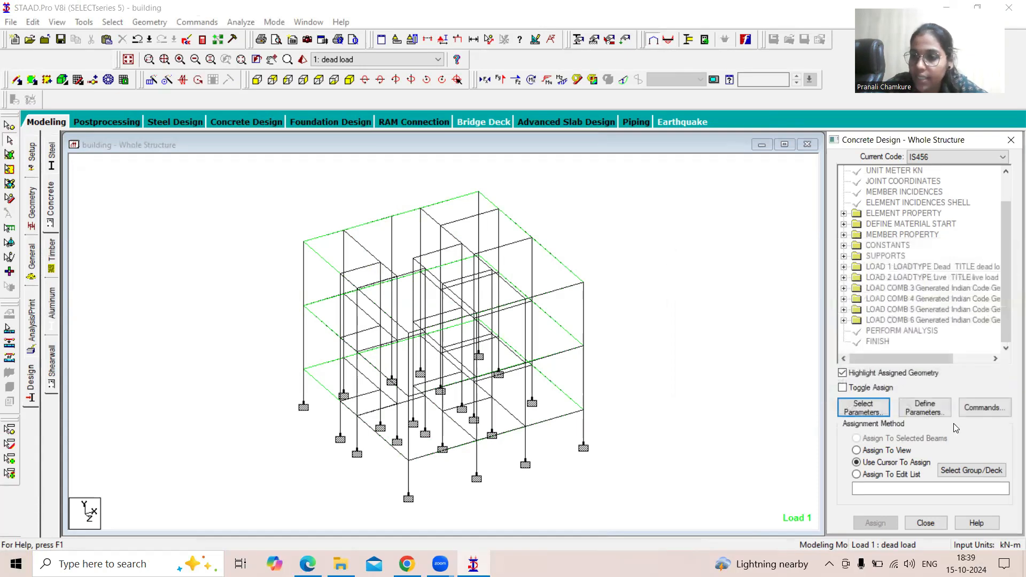
# Define the FC design parameter with a concrete compressive strength of 30000 kN/m2 and add it.
pyautogui.click(929, 413)
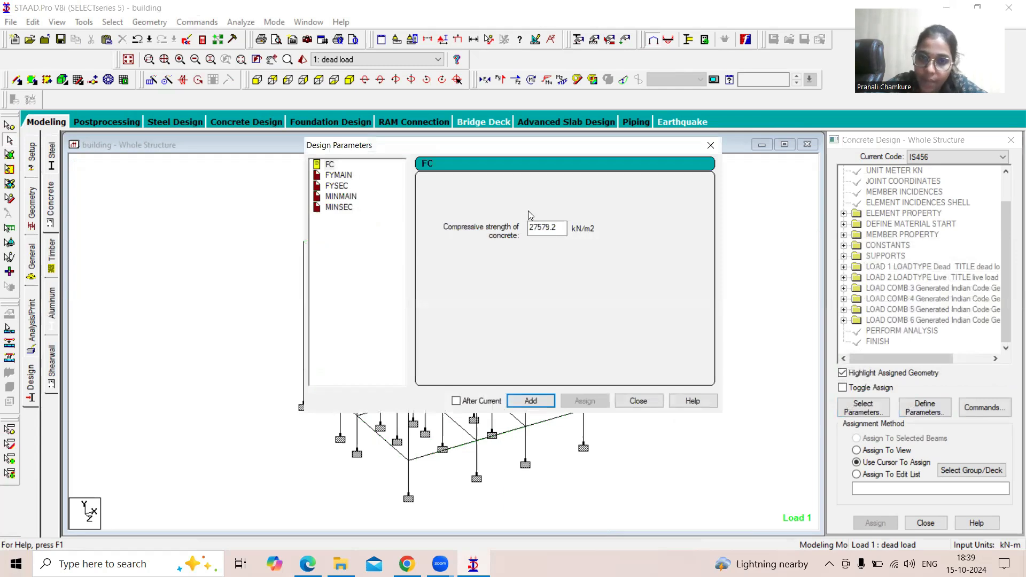
pyautogui.moveTo(559, 228); pyautogui.dragTo(511, 231)
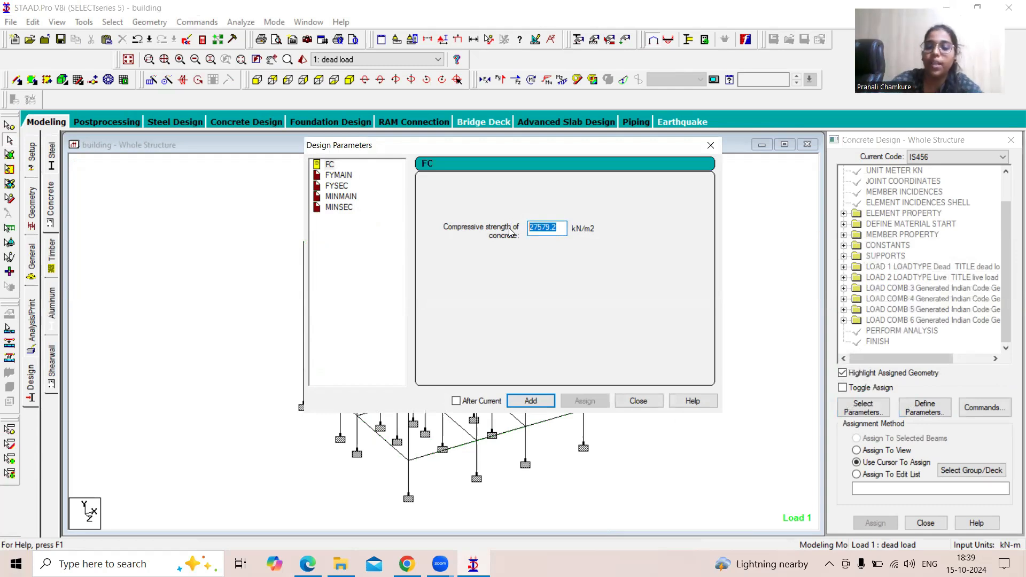
pyautogui.write('30000')
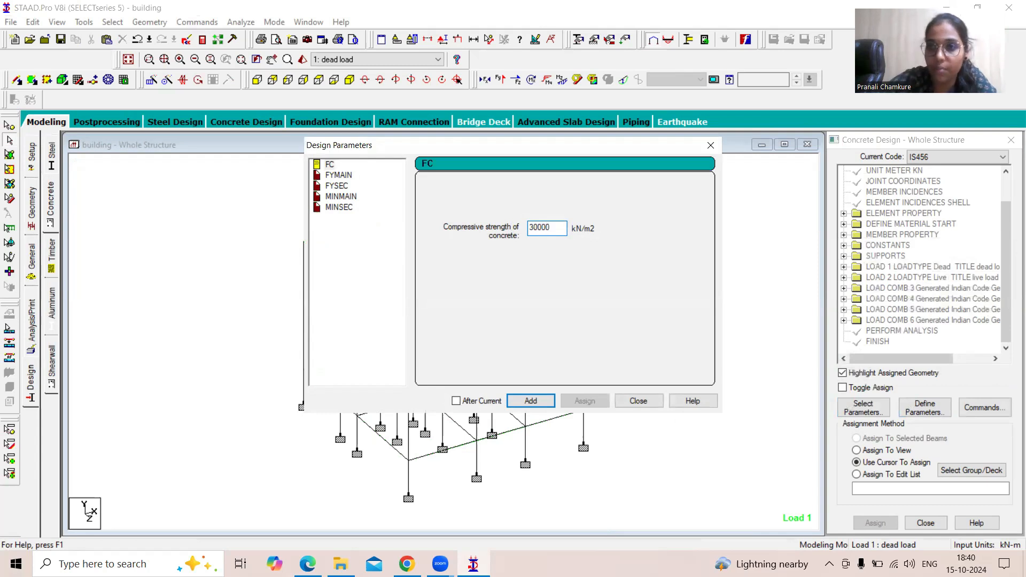
pyautogui.click(529, 400)
# Add the FYMAIN parameter with a main reinforcement yield strength of 415000 kN/m2.
pyautogui.click(338, 176)
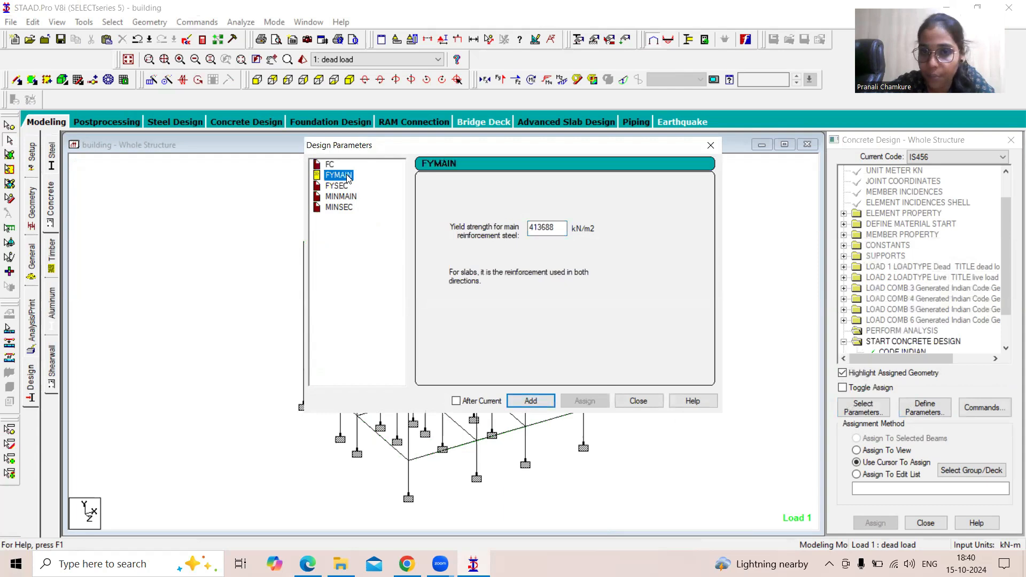
pyautogui.press('Tab')
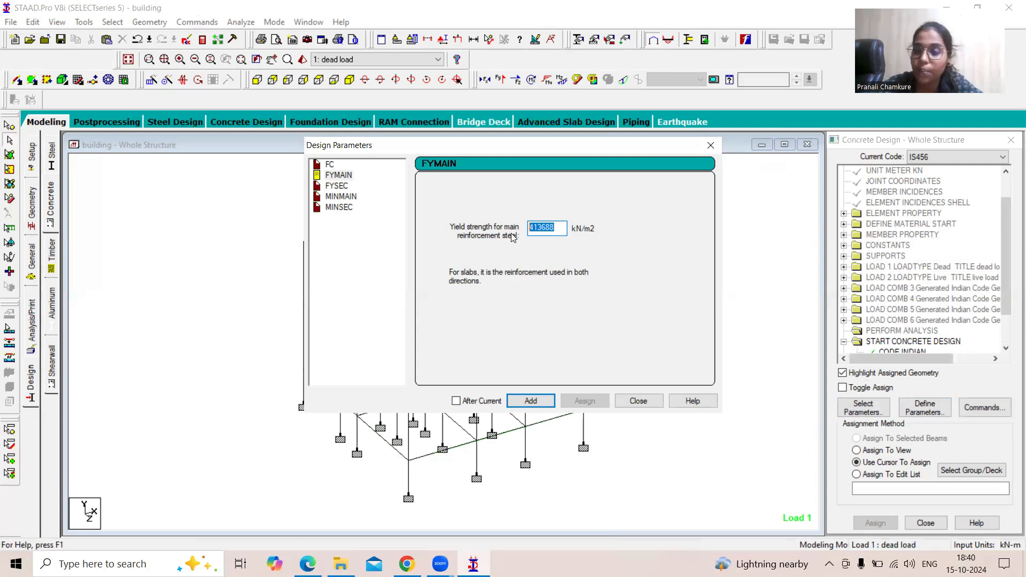
pyautogui.moveTo(560, 230); pyautogui.dragTo(535, 228)
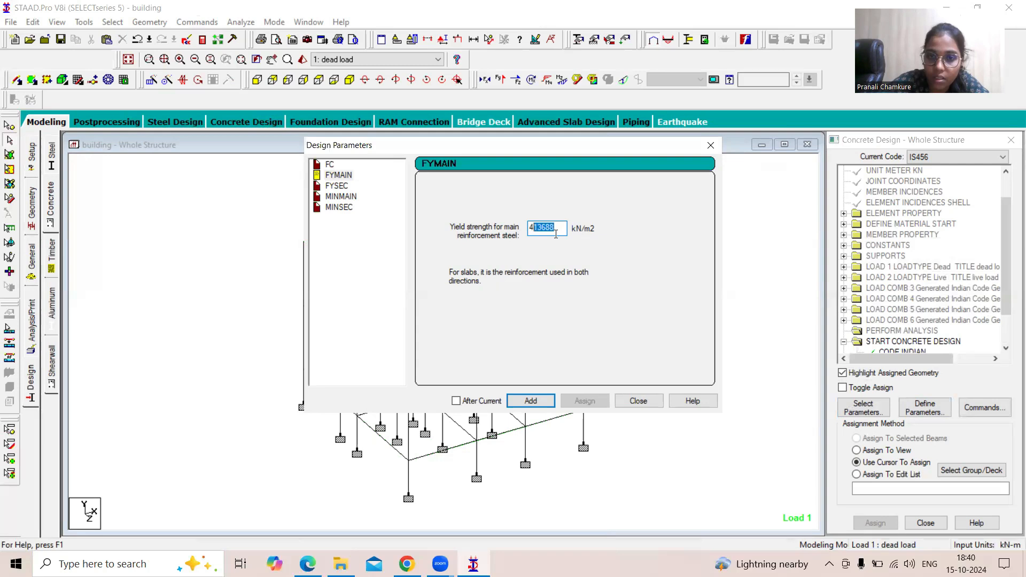
pyautogui.moveTo(555, 234); pyautogui.dragTo(530, 233)
pyautogui.write('415000')
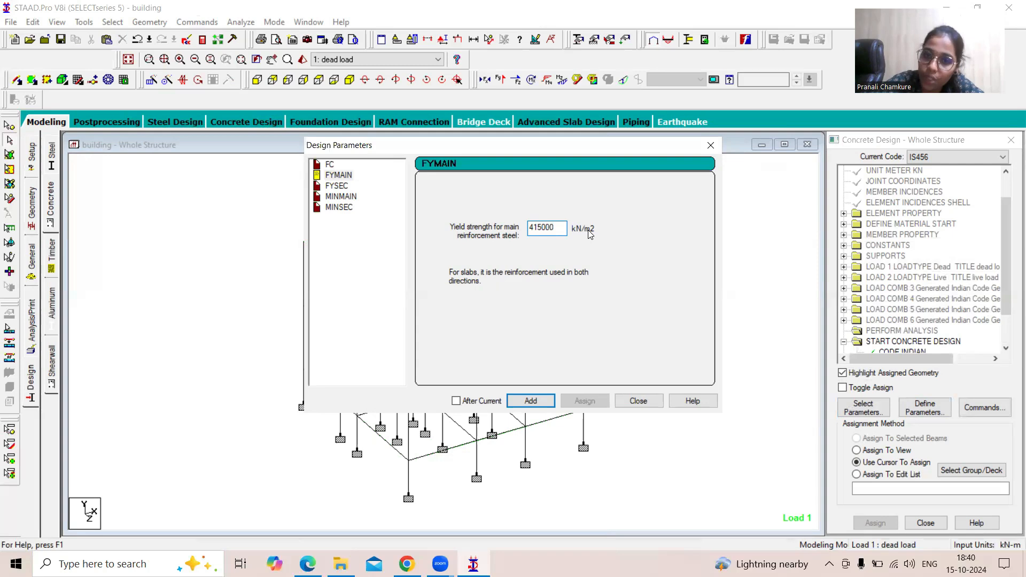
pyautogui.click(526, 401)
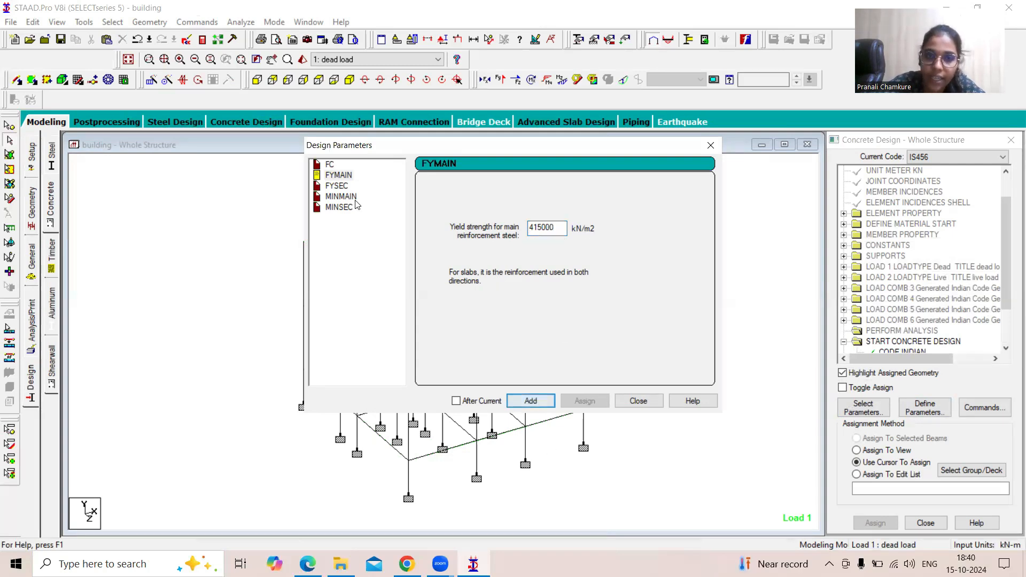
# Add the FYSEC parameter with a shear reinforcement yield strength of 415000 kN/m2.
pyautogui.click(336, 185)
pyautogui.click(559, 225)
pyautogui.moveTo(559, 225); pyautogui.dragTo(527, 230)
pyautogui.write('415000')
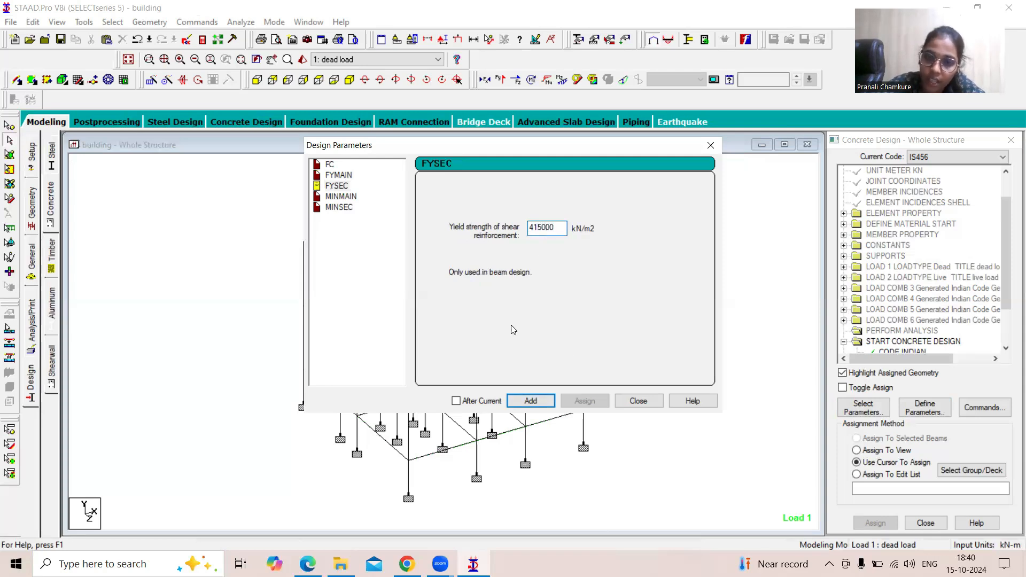
pyautogui.click(533, 401)
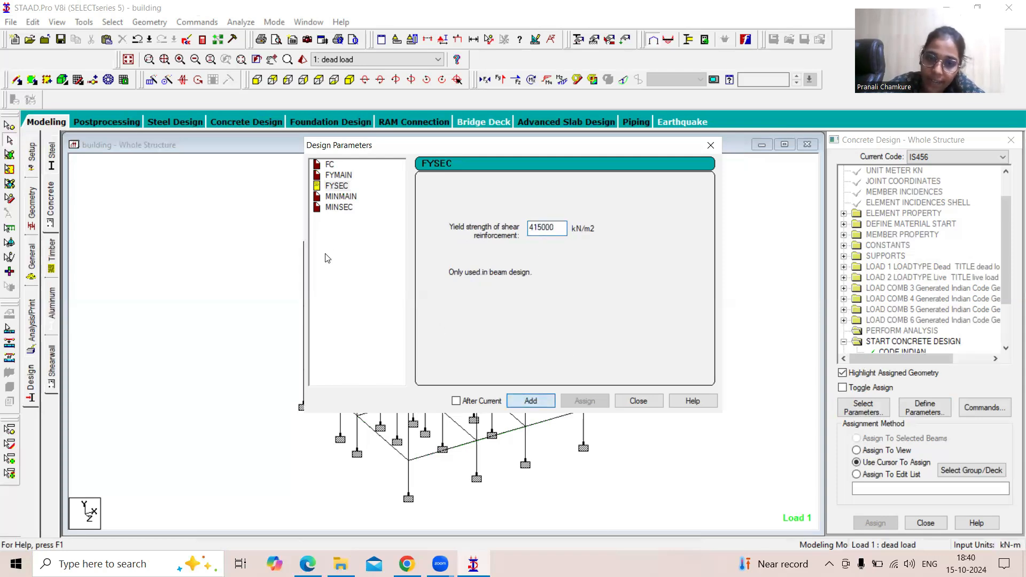
# Add the MINSEC parameter with a minimum secondary reinforcement size of 8 mm, and close the parameter definitions.
pyautogui.click(340, 196)
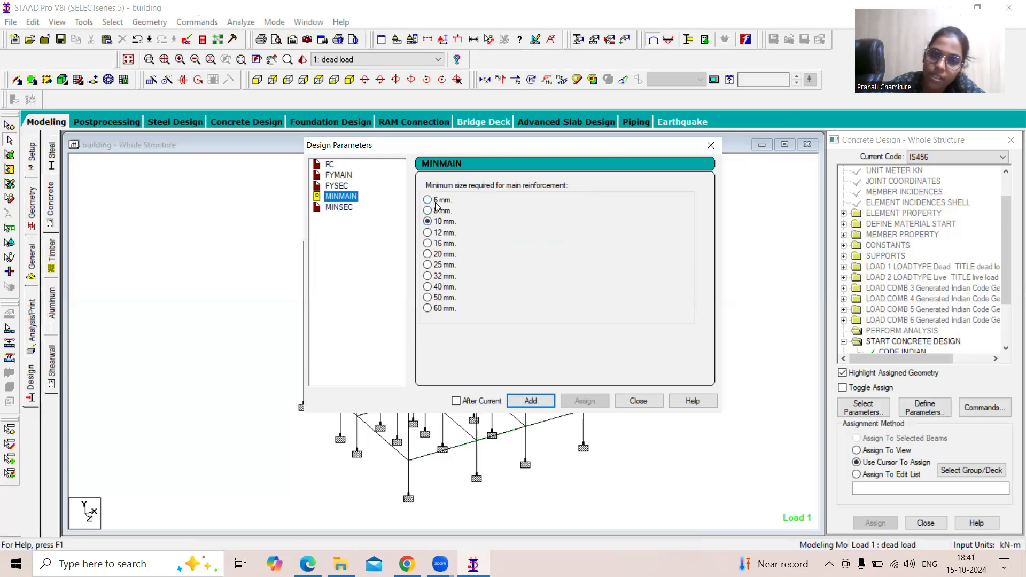
pyautogui.click(337, 208)
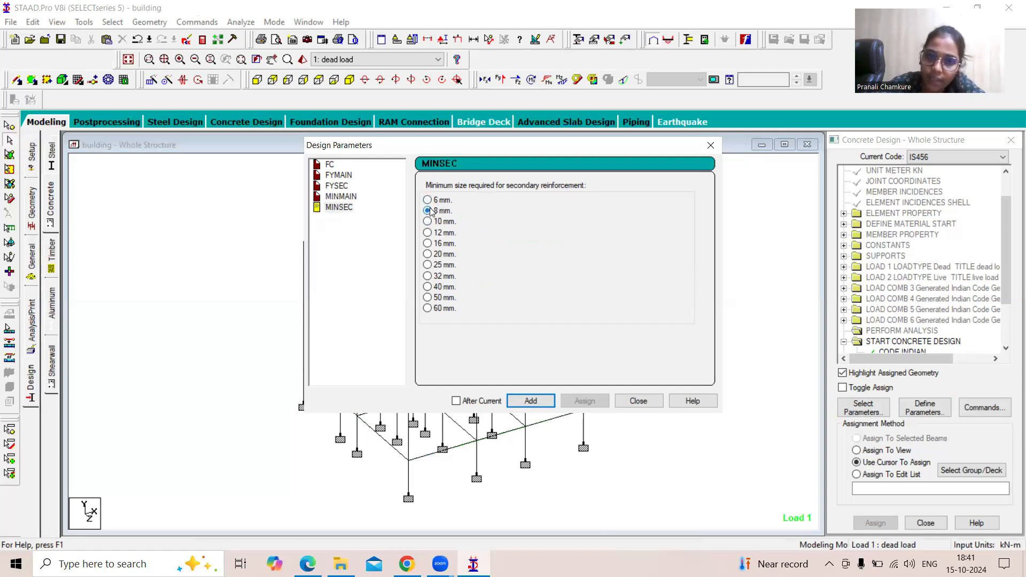
pyautogui.click(525, 400)
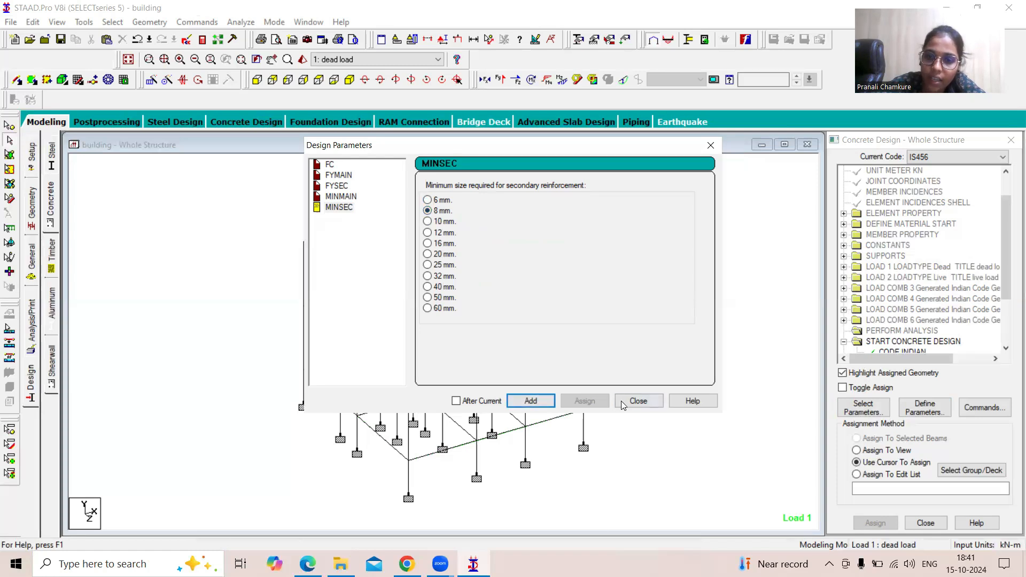
pyautogui.click(341, 197)
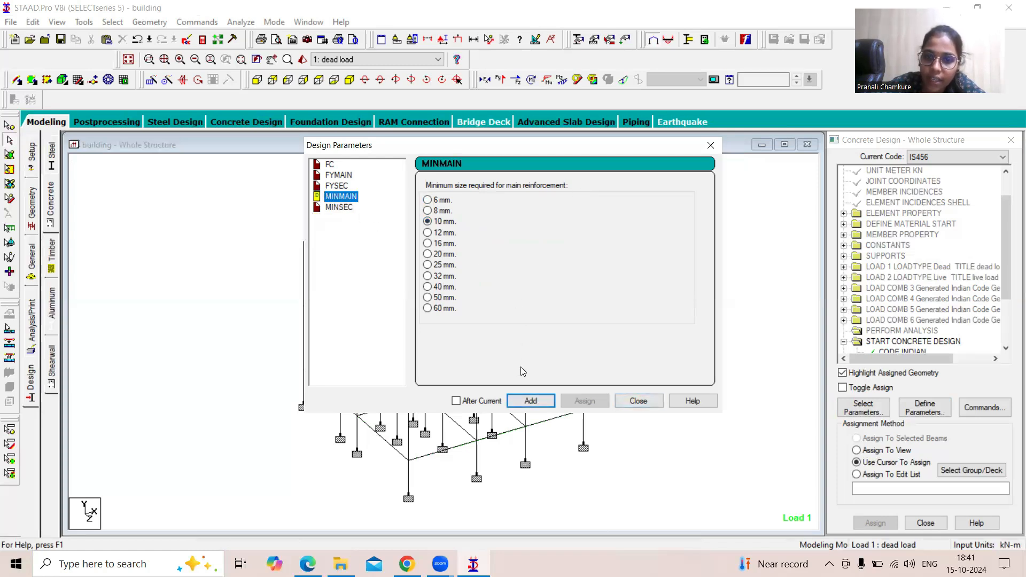
pyautogui.click(639, 401)
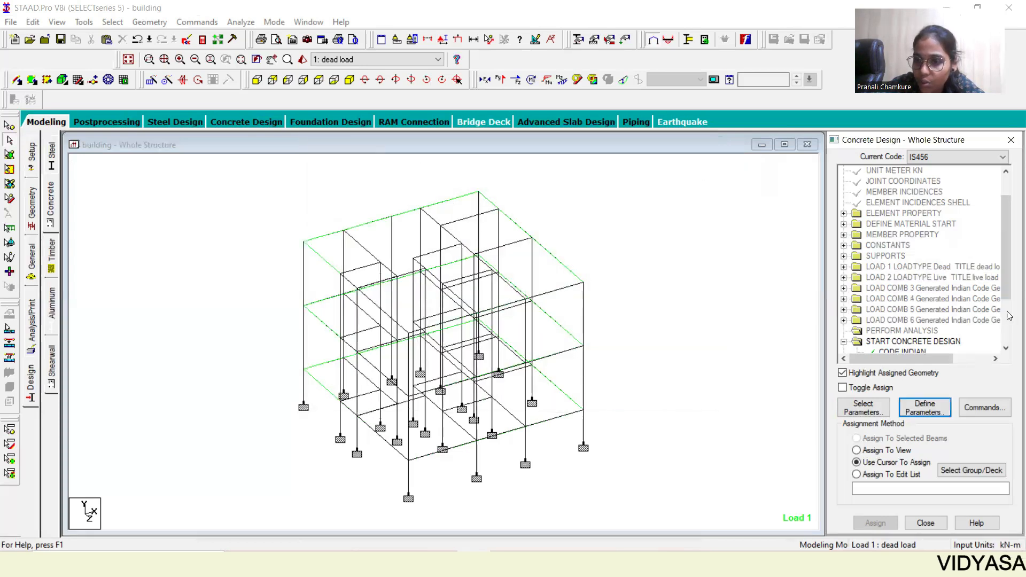
# Add the missing MINMAIN parameter with a minimum main reinforcement size of 10 mm.
pyautogui.moveTo(1008, 295); pyautogui.dragTo(1009, 338)
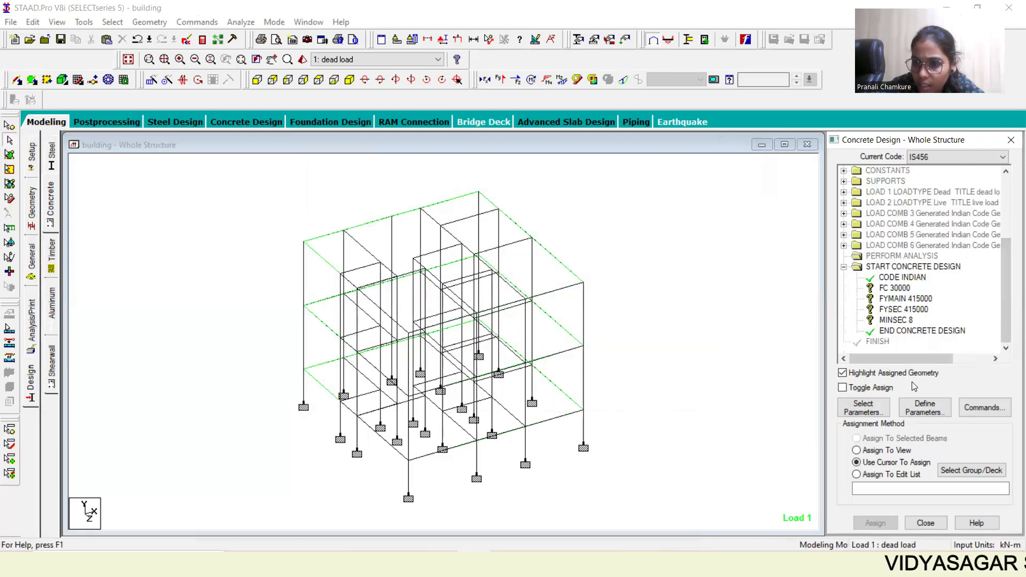
pyautogui.click(918, 409)
pyautogui.click(341, 196)
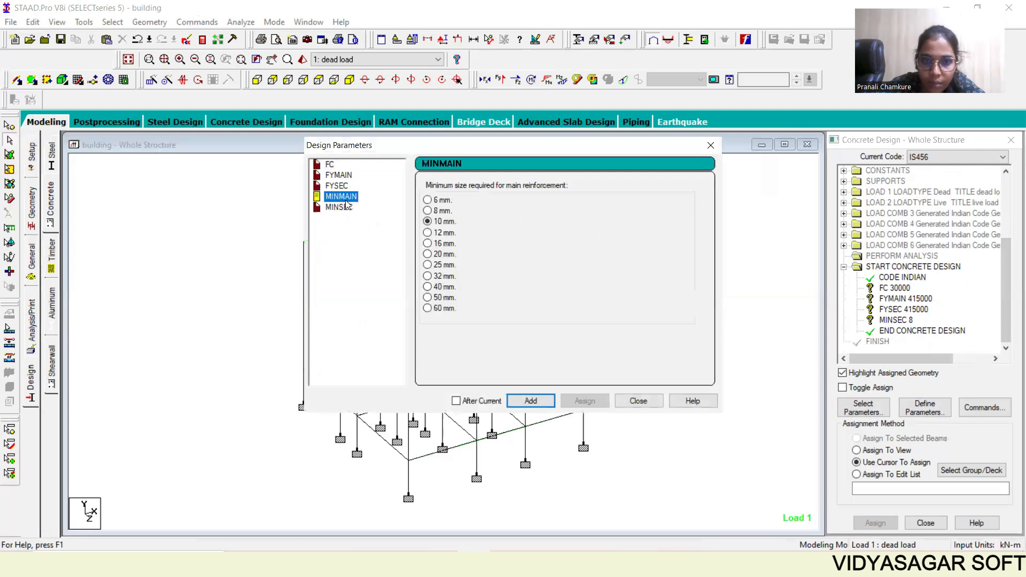
pyautogui.click(530, 400)
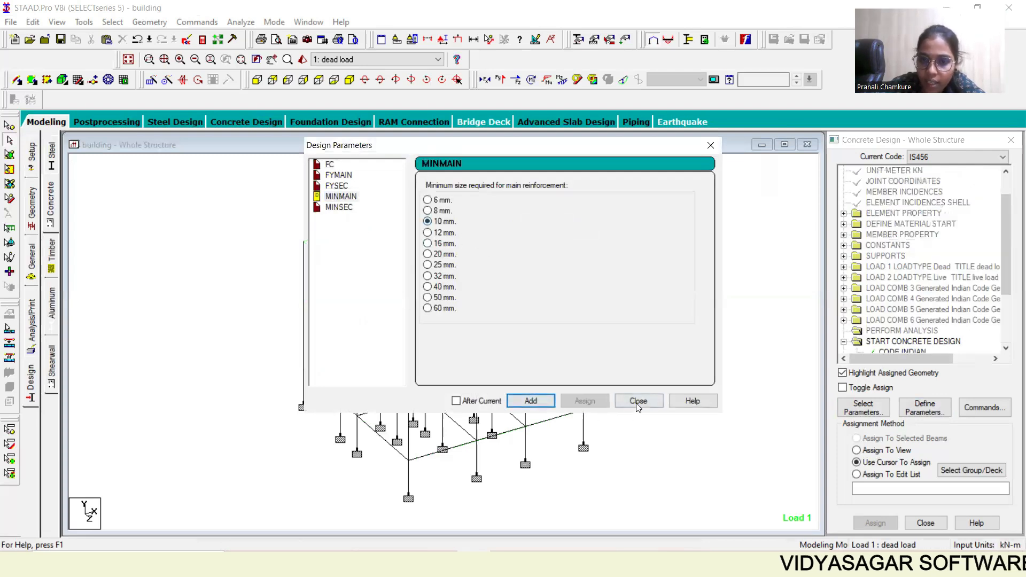
pyautogui.click(638, 401)
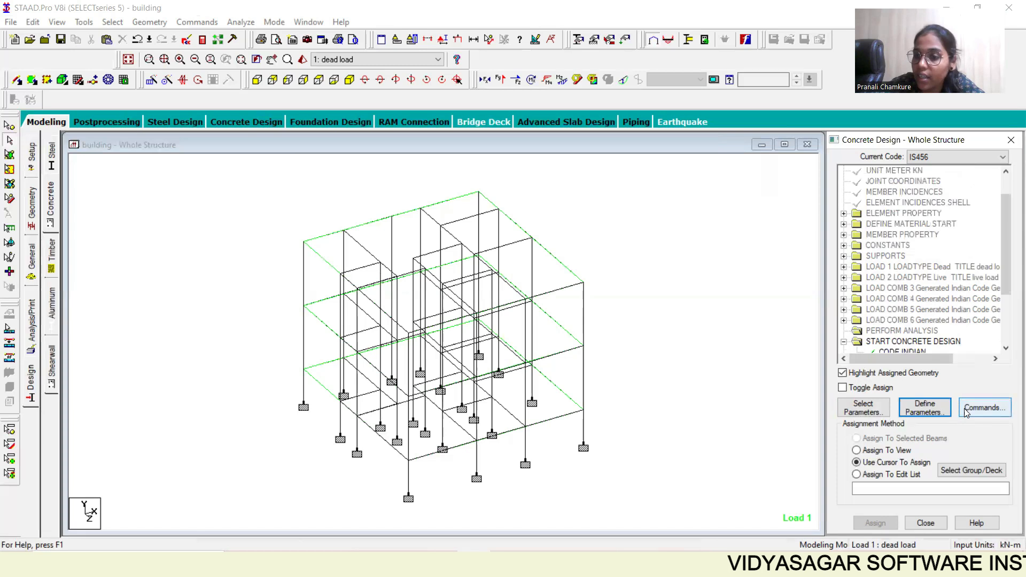
# Assign the FC 30000 parameter to the entire structure in view.
pyautogui.scroll(-3, 1004, 342)
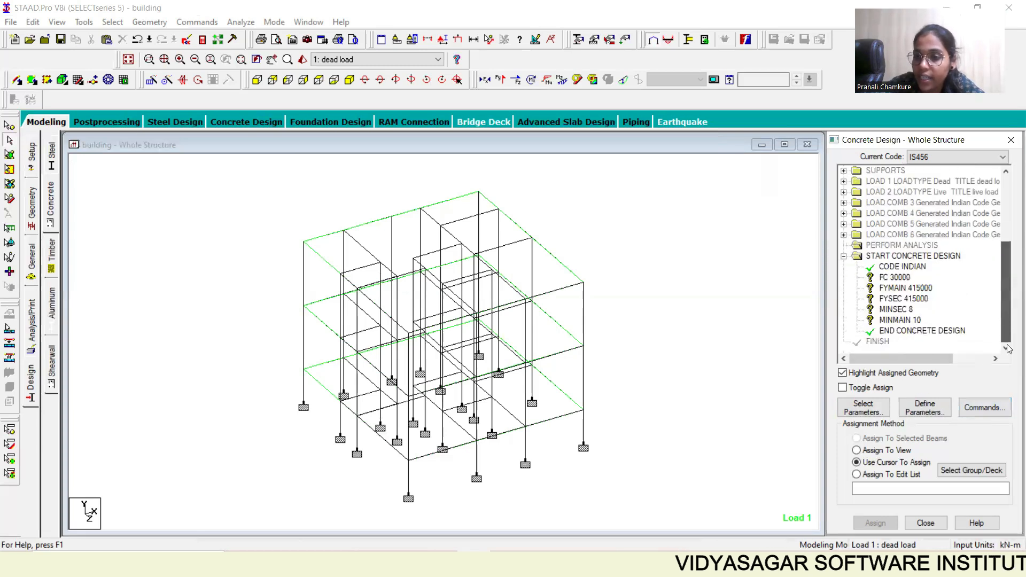
pyautogui.click(885, 277)
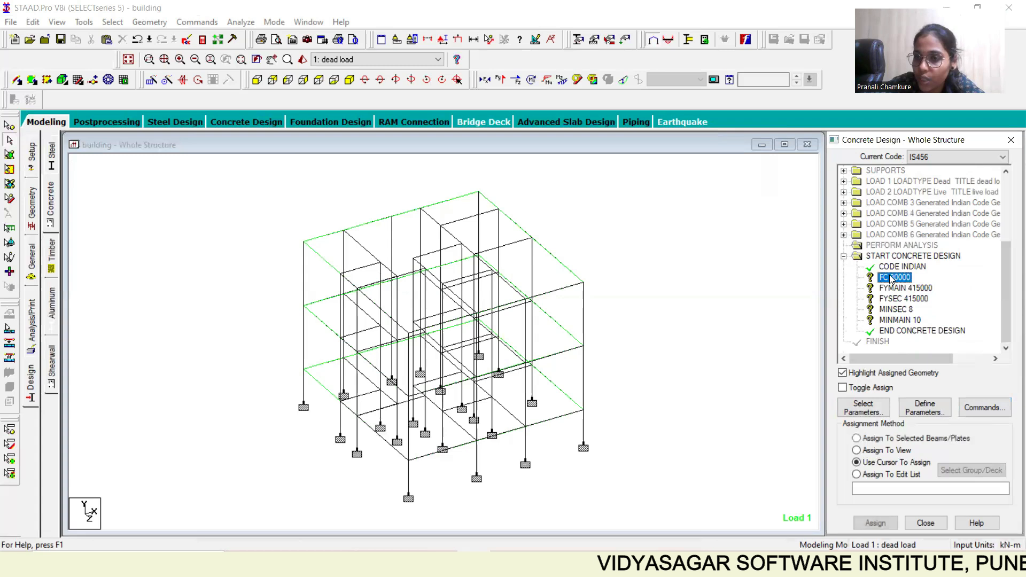
pyautogui.click(873, 454)
pyautogui.click(875, 523)
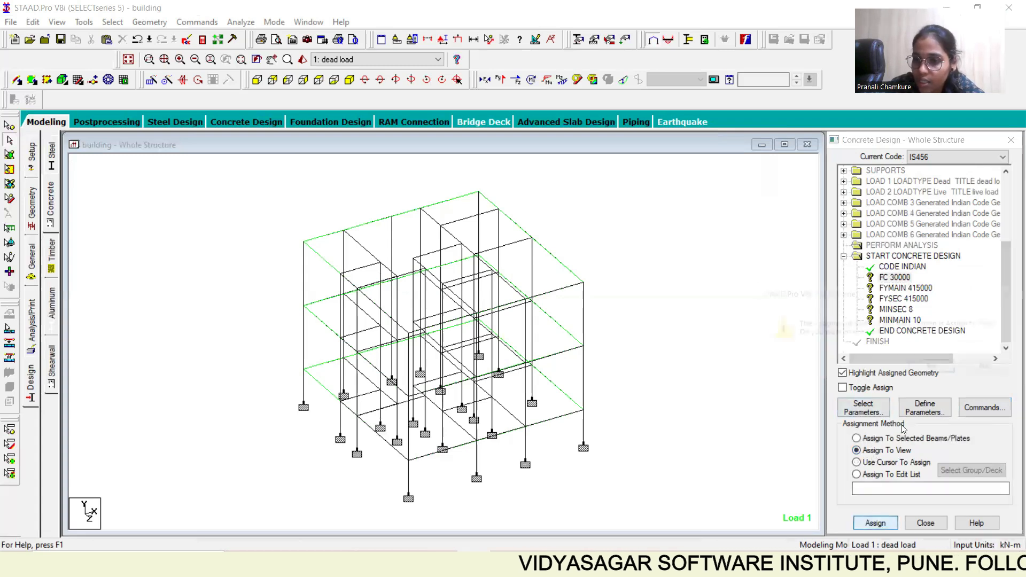
pyautogui.press('Return')
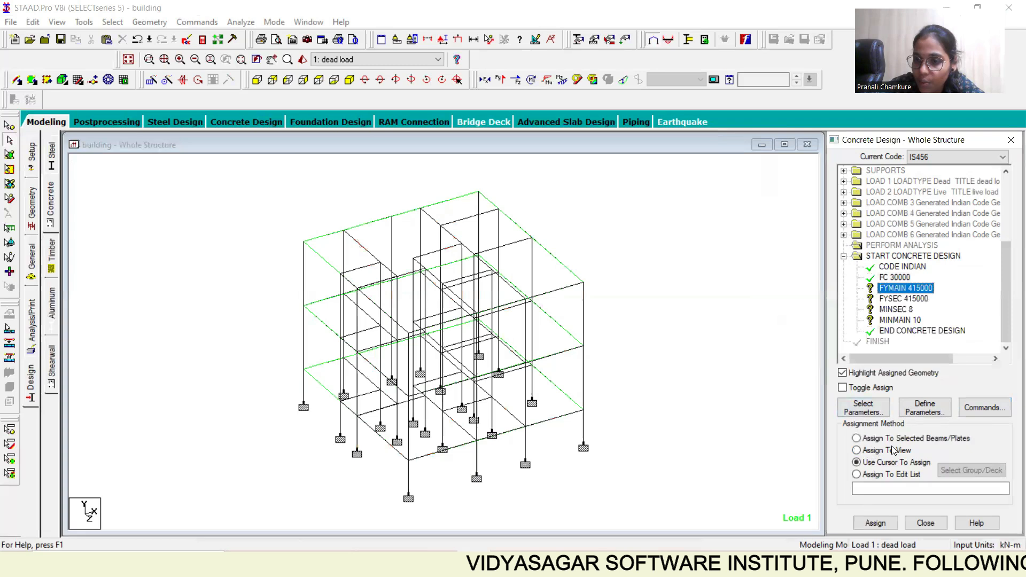
# Assign the FYMAIN 415000 parameter to the entire structure in view.
pyautogui.click(887, 450)
pyautogui.click(875, 523)
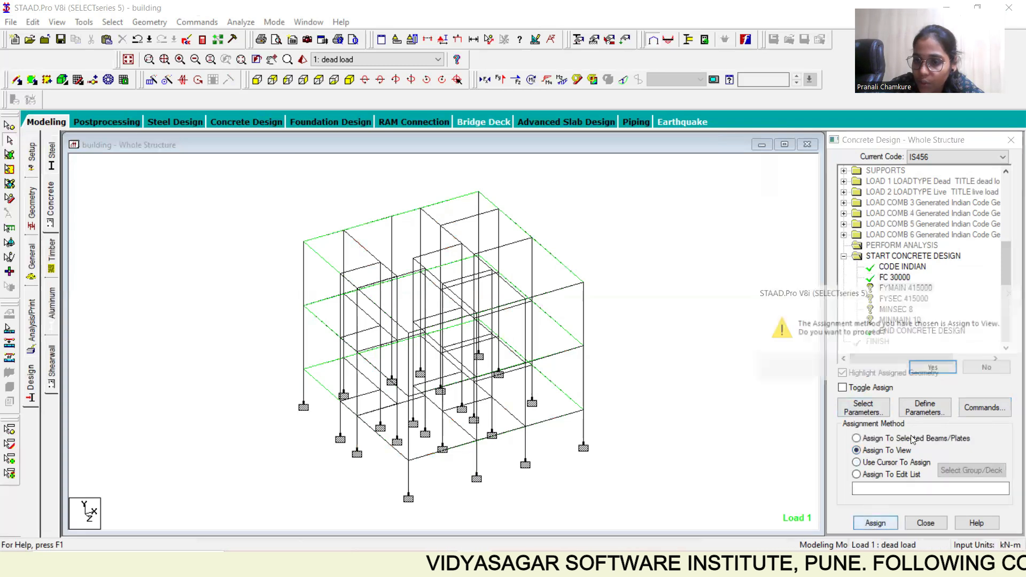
pyautogui.click(933, 368)
pyautogui.click(887, 463)
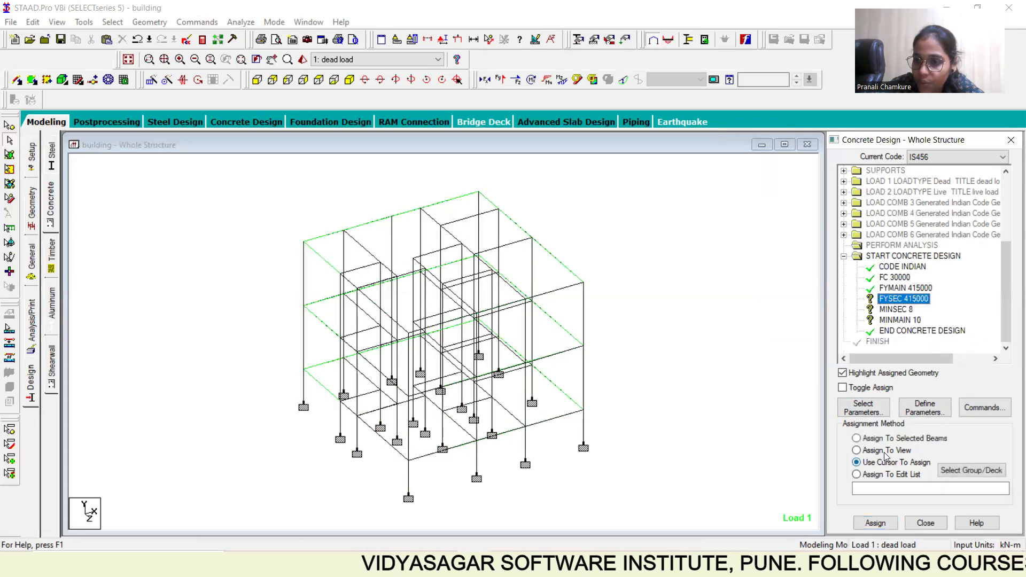
# Assign the FYSEC 415000 parameter to the entire structure in view.
pyautogui.click(887, 451)
pyautogui.click(875, 523)
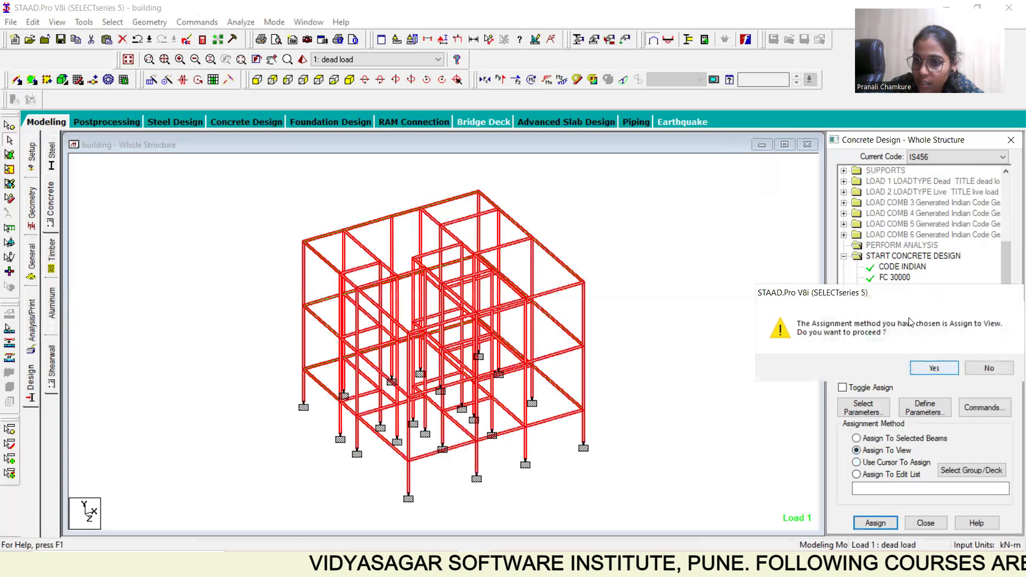
pyautogui.click(934, 368)
# Assign the MINSEC 8 and MINMAIN 10 parameters to the entire structure in view.
pyautogui.click(882, 462)
pyautogui.click(875, 523)
pyautogui.click(933, 368)
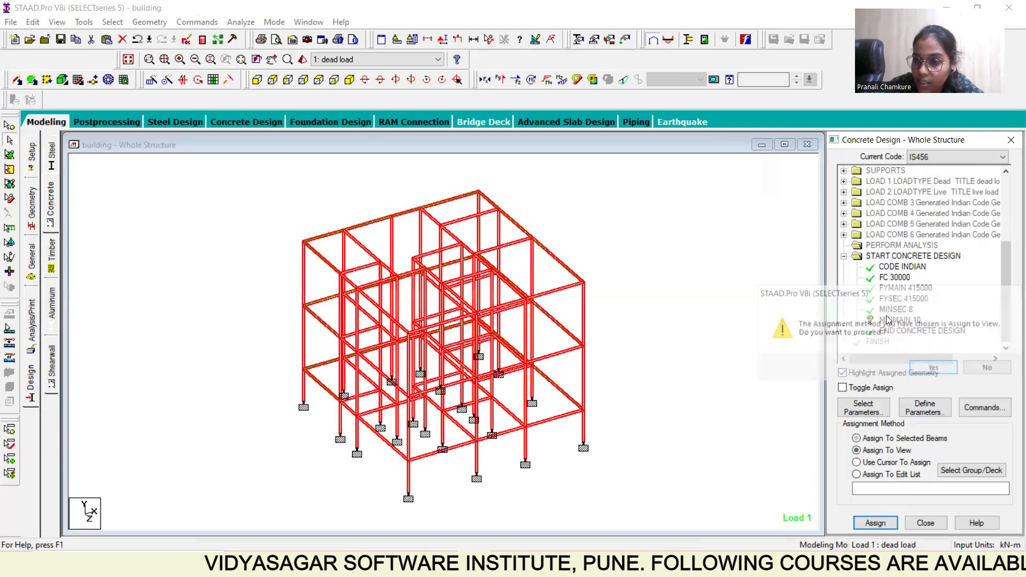
pyautogui.click(874, 521)
pyautogui.click(932, 368)
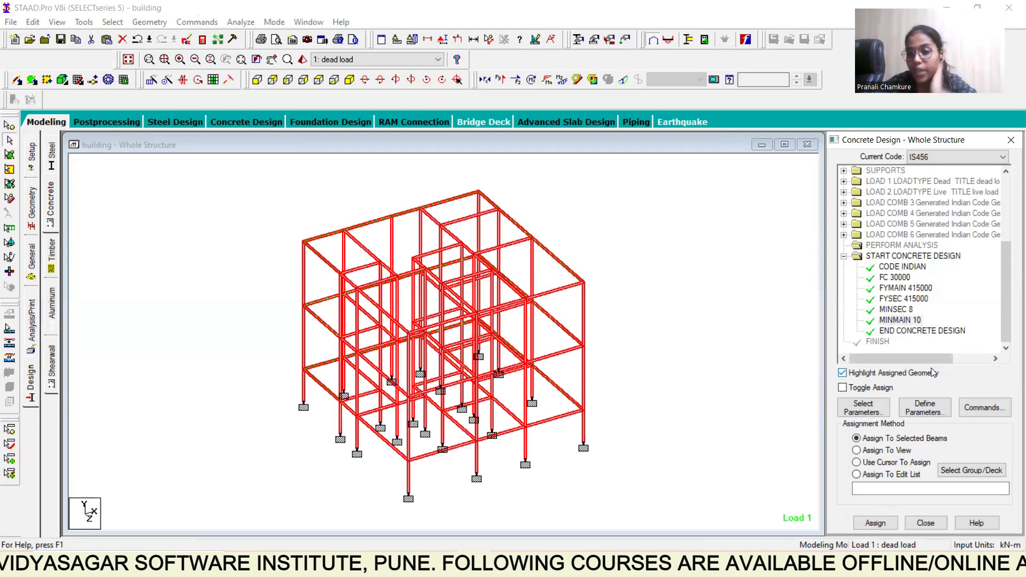
# Add the DESIGN BEAM and DESIGN COLUMN commands to the concrete design.
pyautogui.click(966, 414)
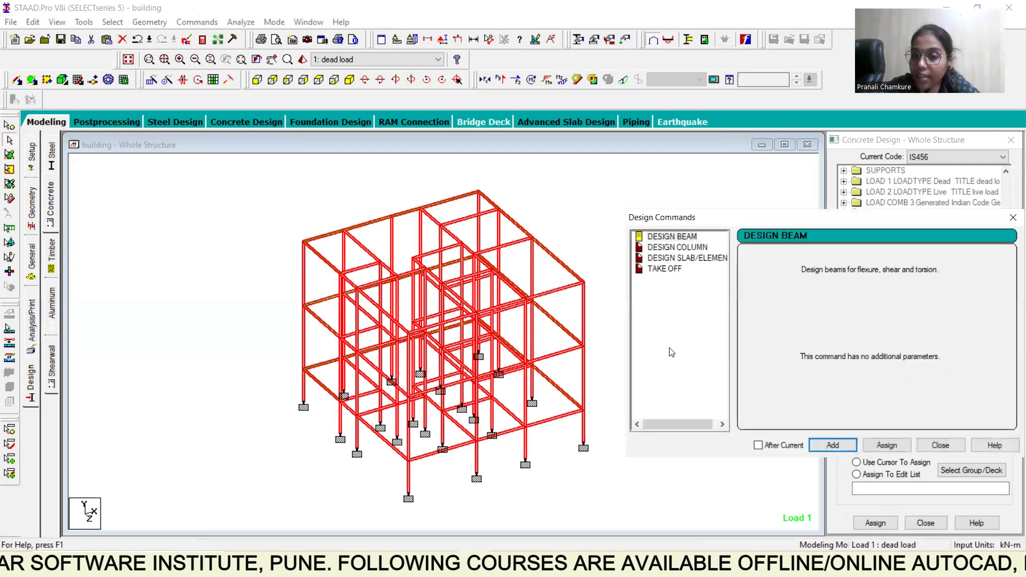
pyautogui.click(667, 238)
pyautogui.click(823, 445)
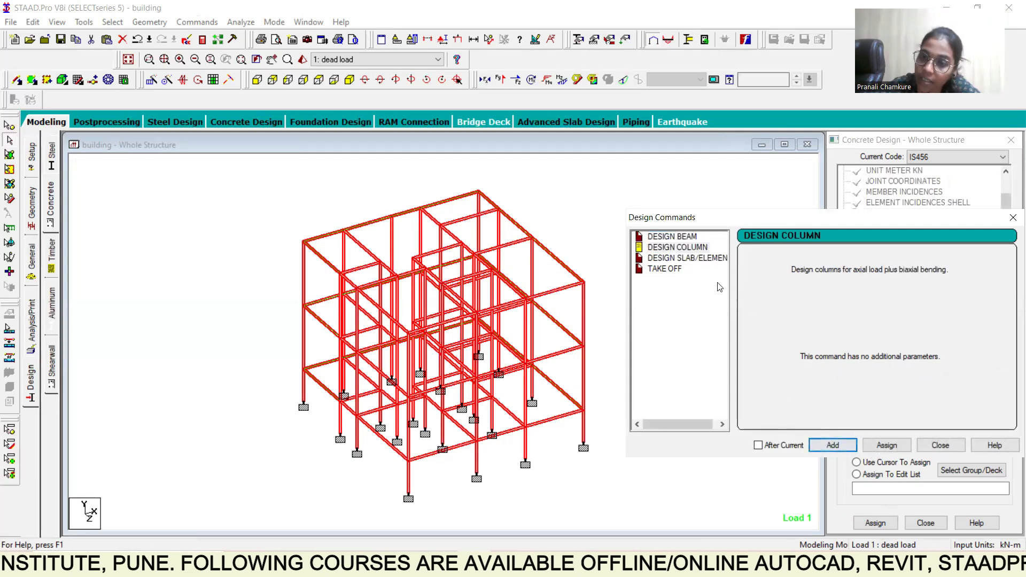
# Add the DESIGN SLAB/ELEMENT and TAKE OFF commands to the concrete design, and close the command definitions.
pyautogui.click(705, 260)
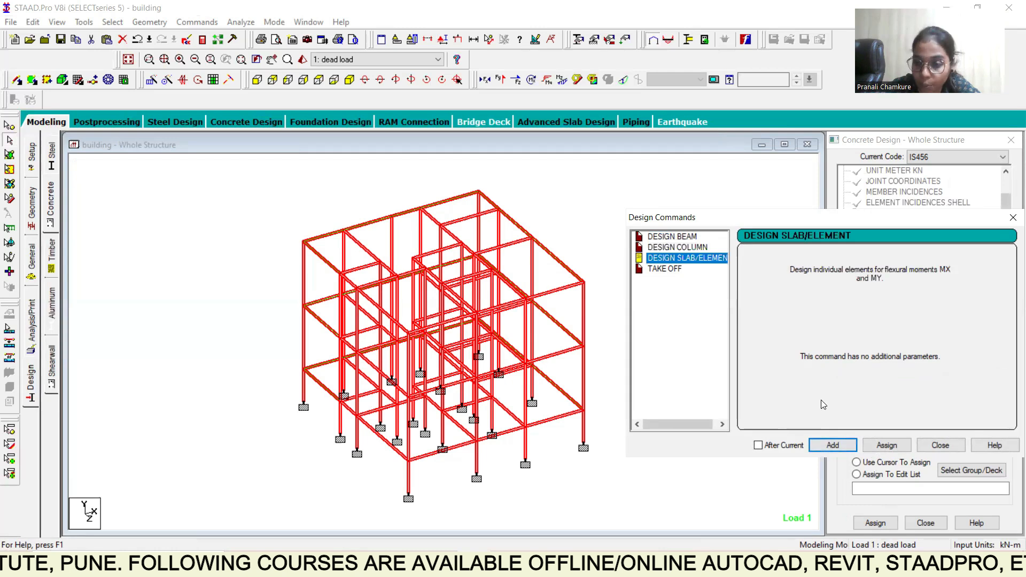
pyautogui.click(832, 446)
pyautogui.click(663, 271)
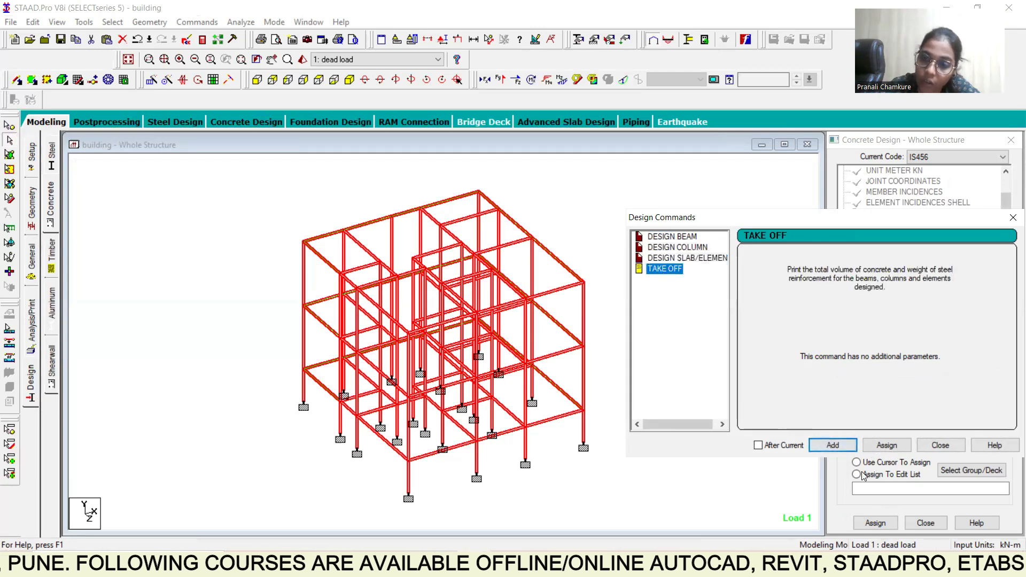
pyautogui.click(828, 447)
pyautogui.click(935, 445)
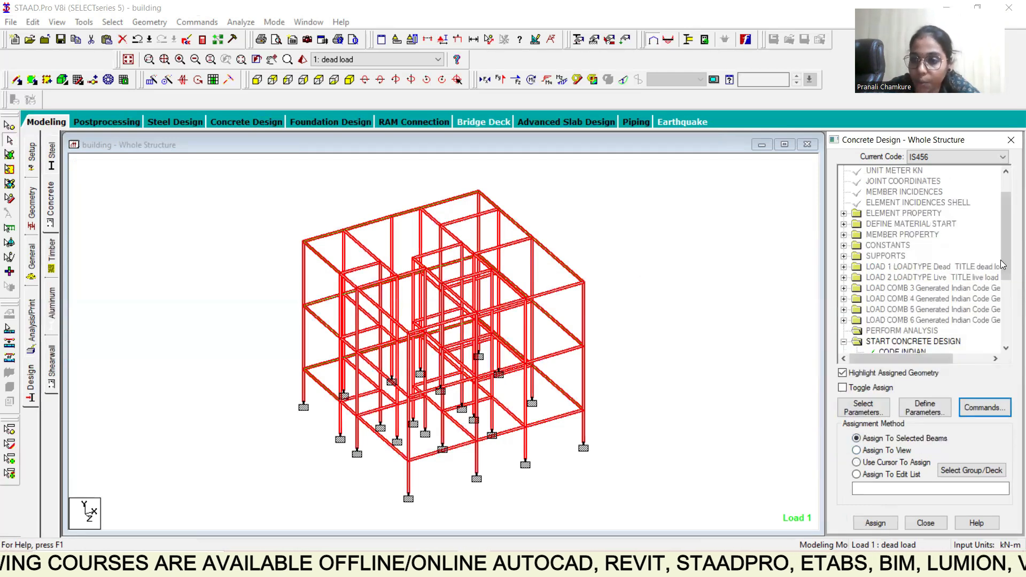
# Assign the DESIGN BEAM command to all horizontal members parallel to X and Z.
pyautogui.scroll(-1, 1009, 293)
pyautogui.scroll(-4, 1008, 293)
pyautogui.click(881, 287)
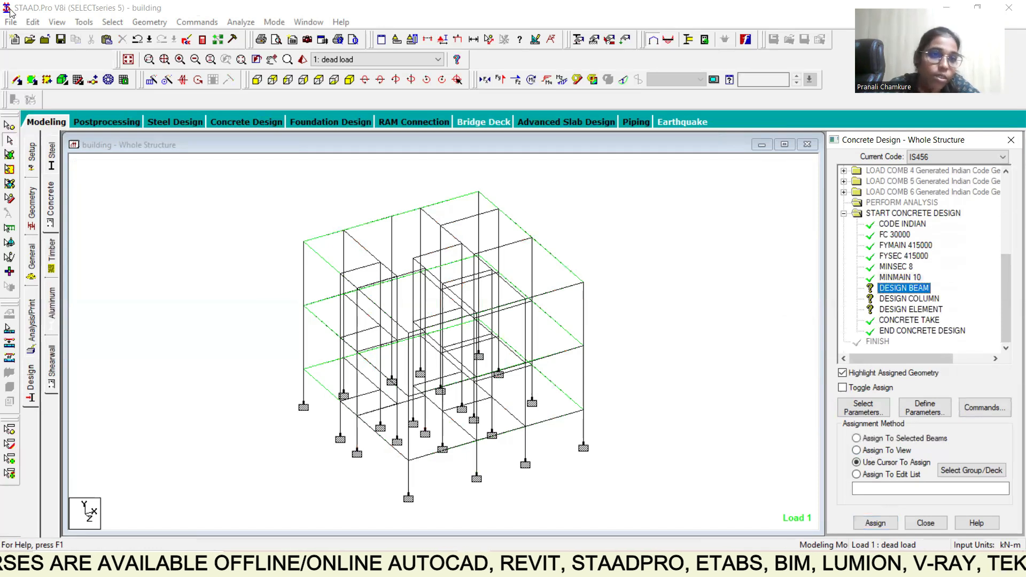
pyautogui.click(113, 22)
pyautogui.moveTo(184, 260)
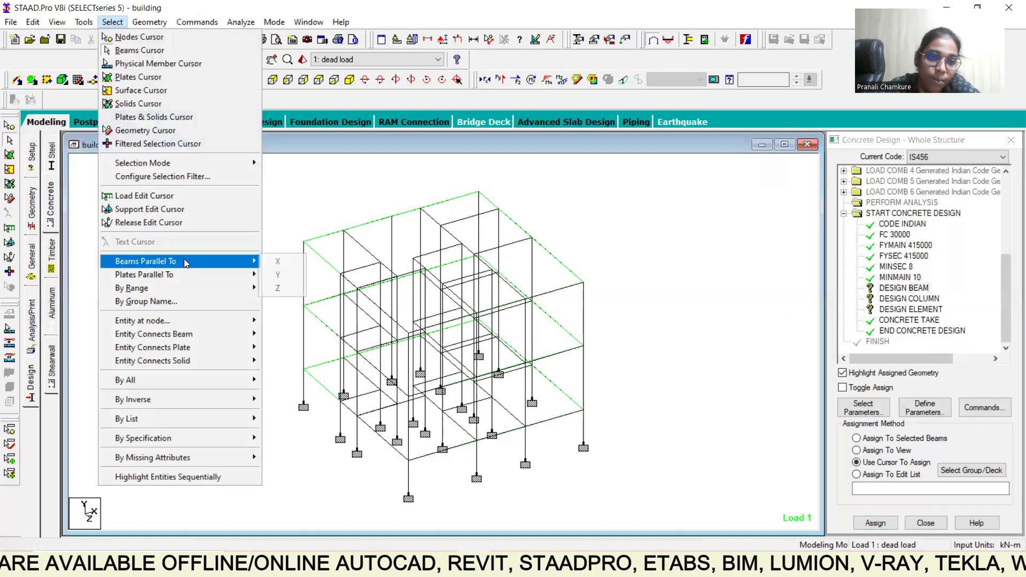
pyautogui.click(278, 261)
pyautogui.hotkey('alt', 's')
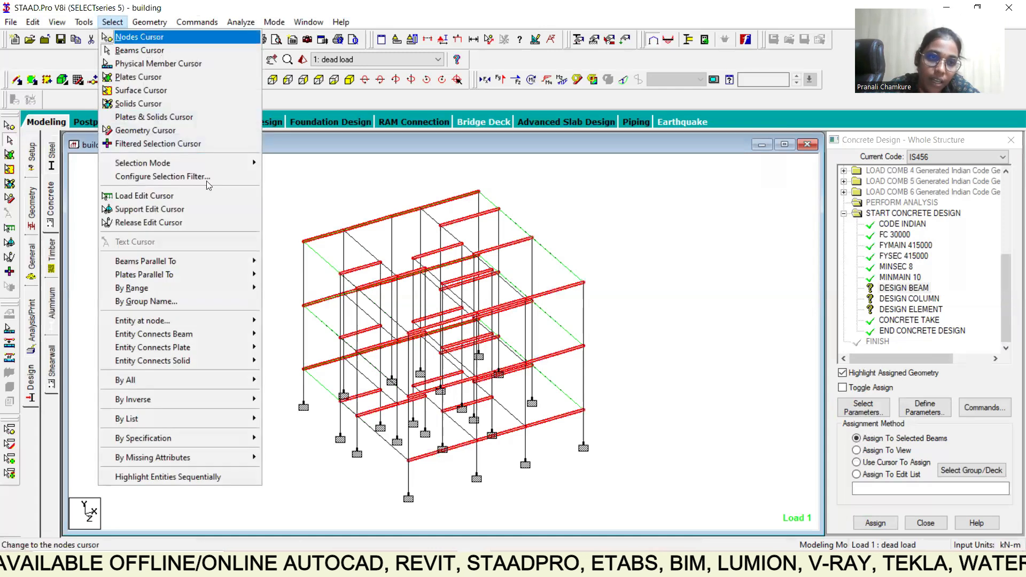
pyautogui.moveTo(214, 262)
pyautogui.click(277, 287)
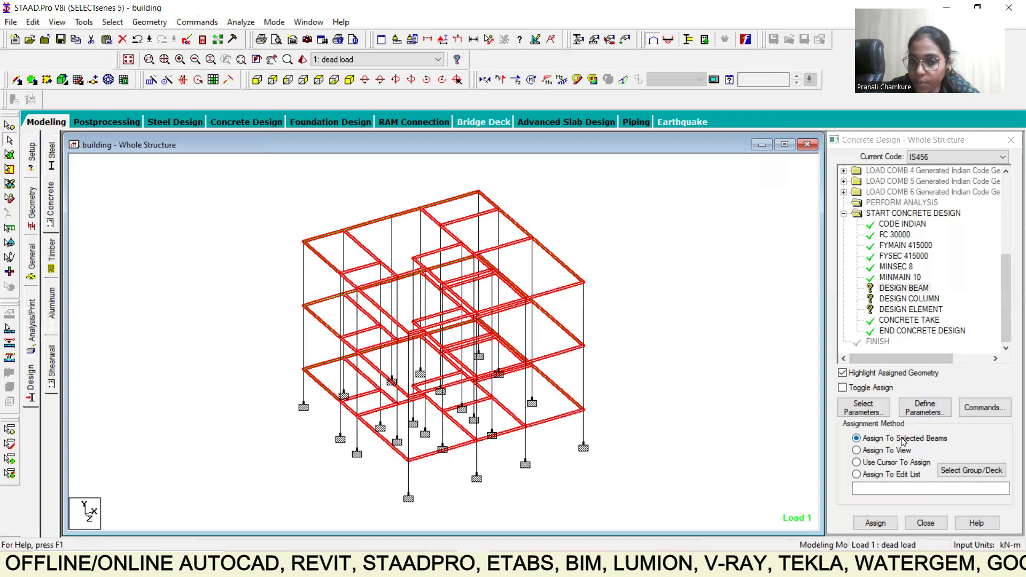
pyautogui.click(875, 522)
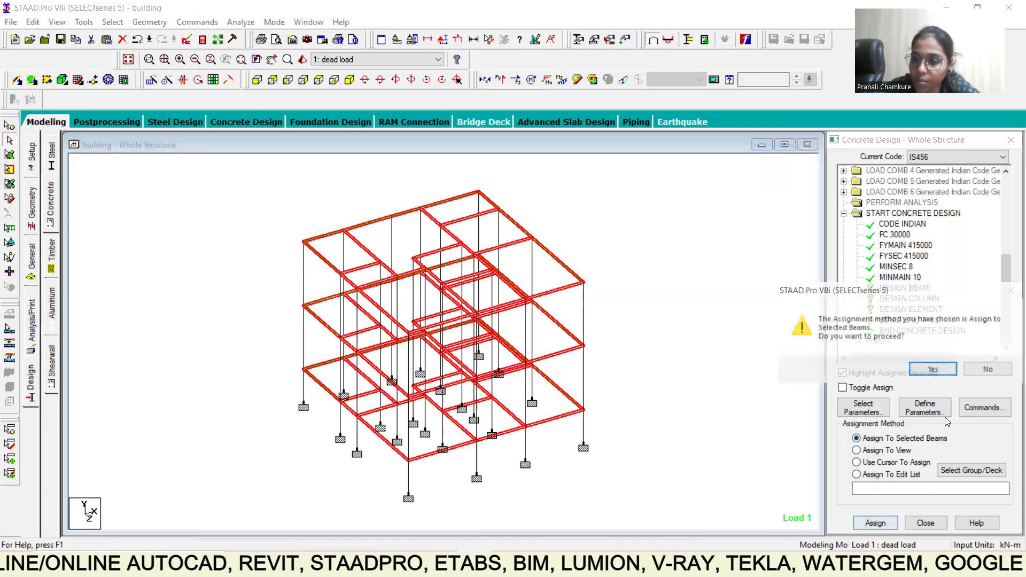
pyautogui.click(935, 369)
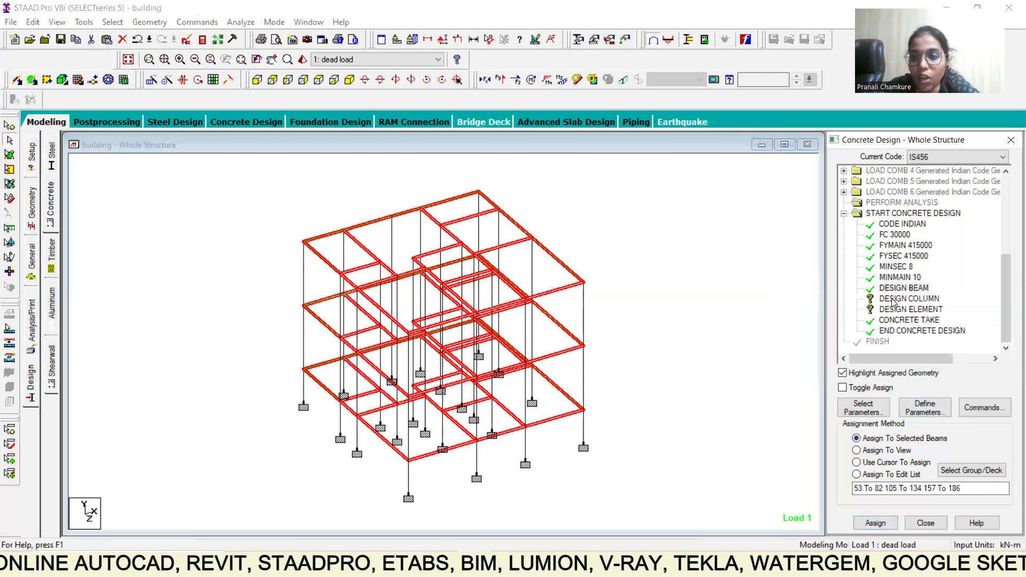
# Assign the DESIGN COLUMN command to all vertical members parallel to Y.
pyautogui.click(892, 300)
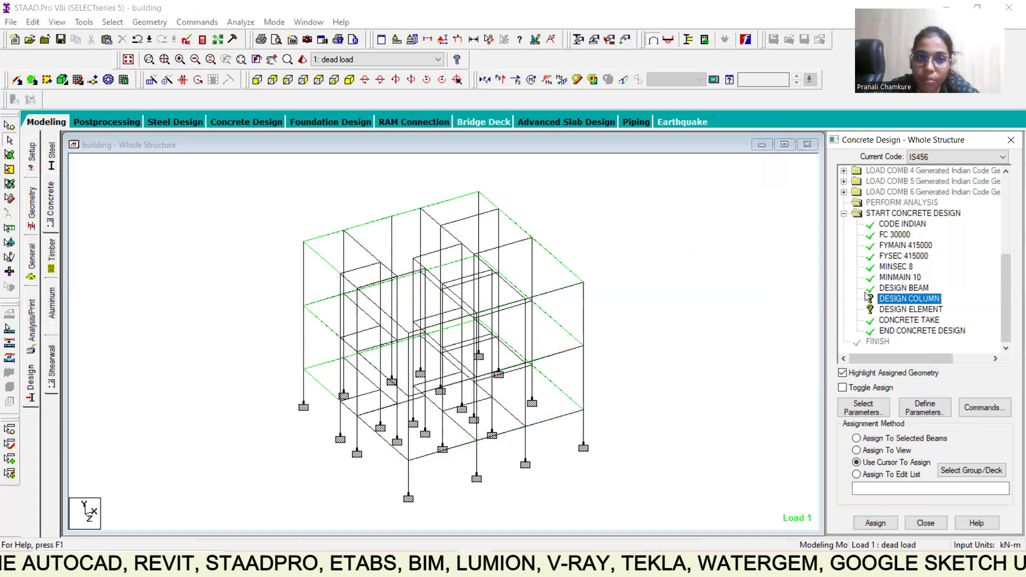
pyautogui.click(112, 21)
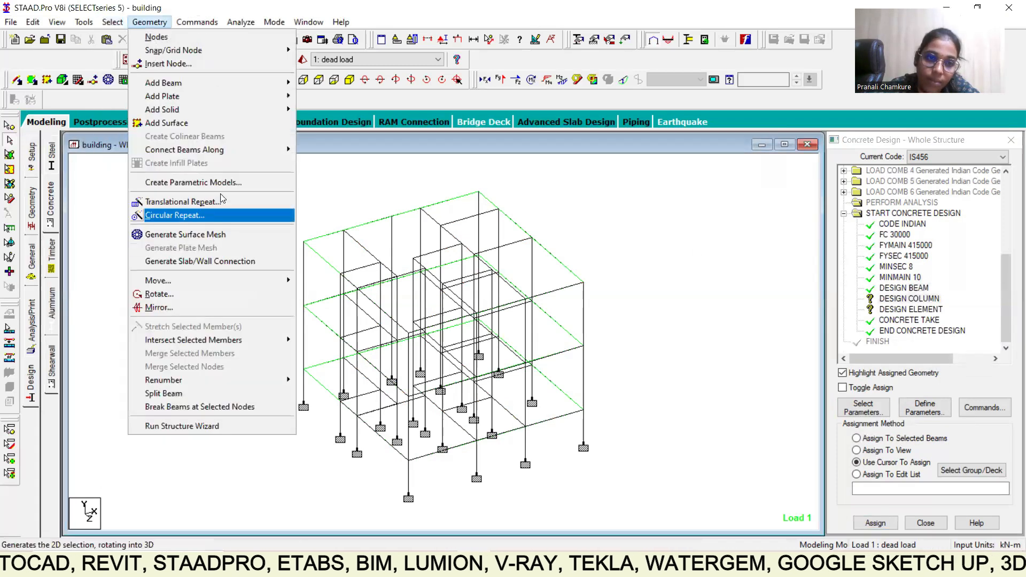
pyautogui.moveTo(216, 259)
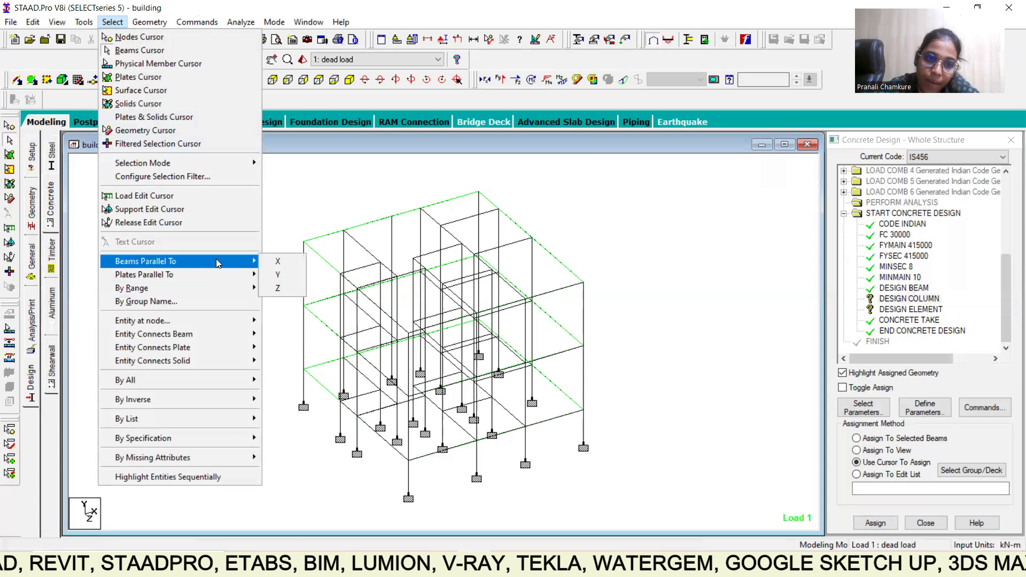
pyautogui.click(270, 274)
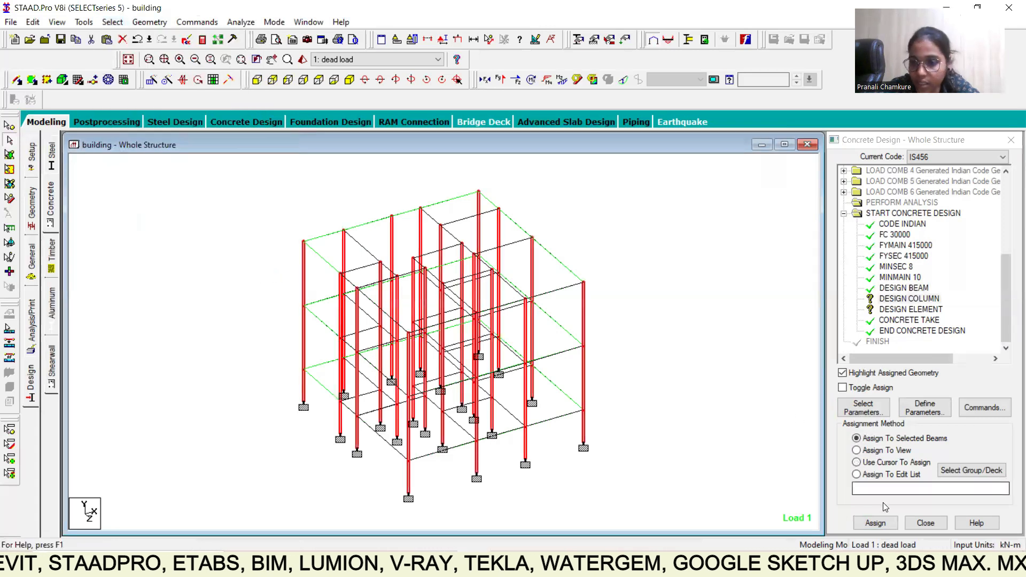
pyautogui.click(875, 524)
pyautogui.click(931, 367)
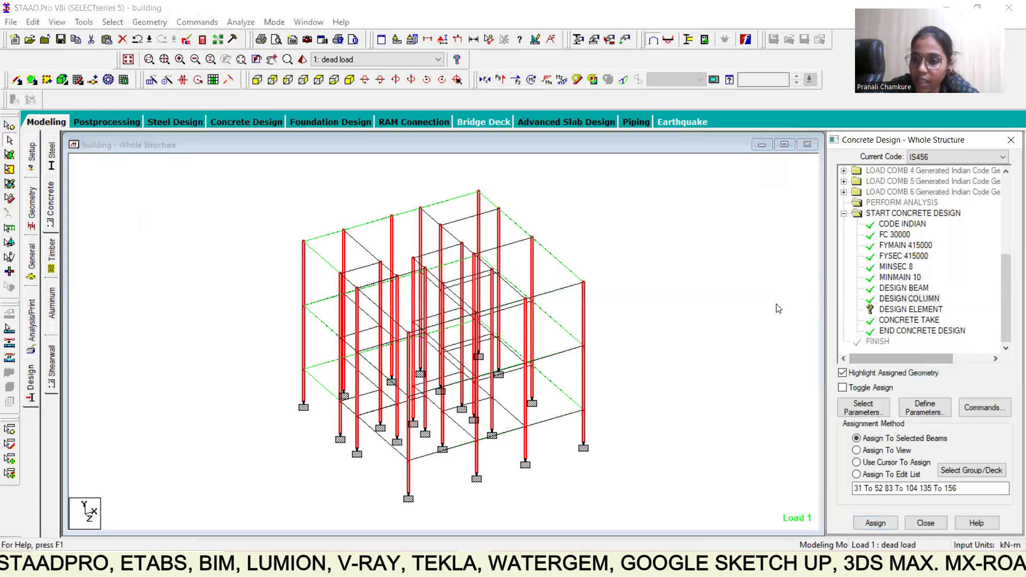
# Assign the DESIGN ELEMENT command to the slab plates on all three floor levels, declining the auto save.
pyautogui.click(887, 311)
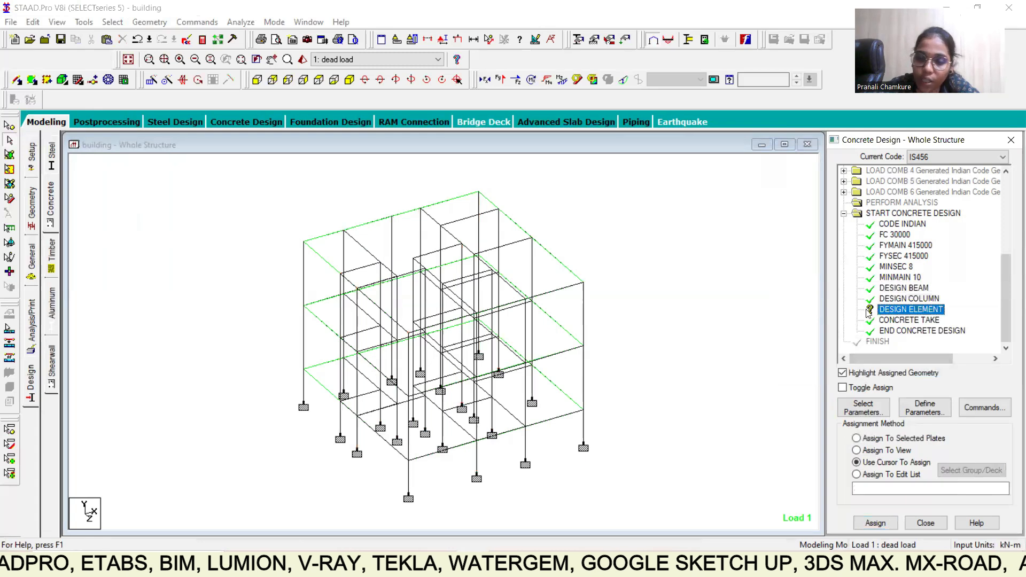
pyautogui.click(343, 381)
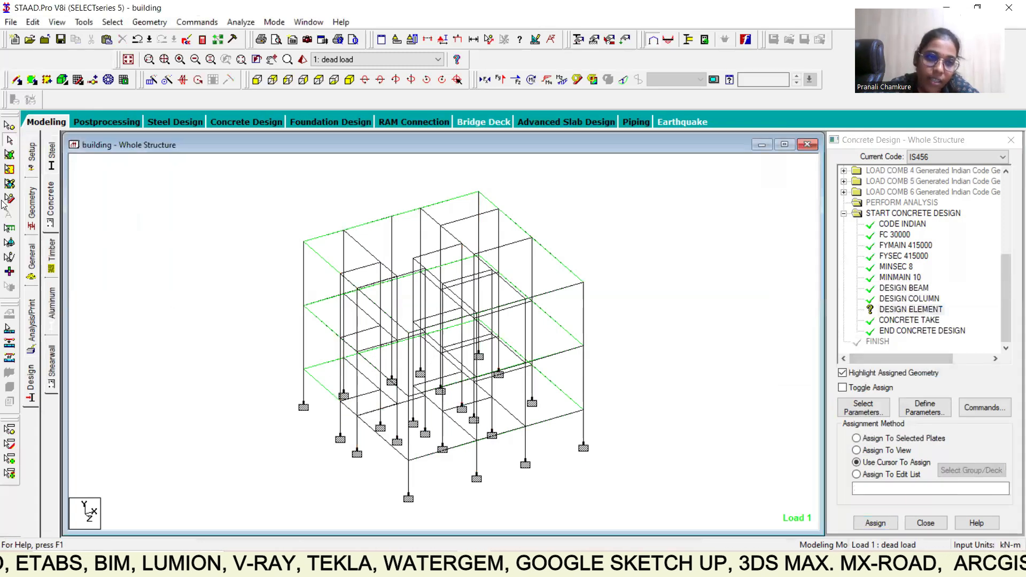
pyautogui.click(9, 155)
pyautogui.click(316, 371)
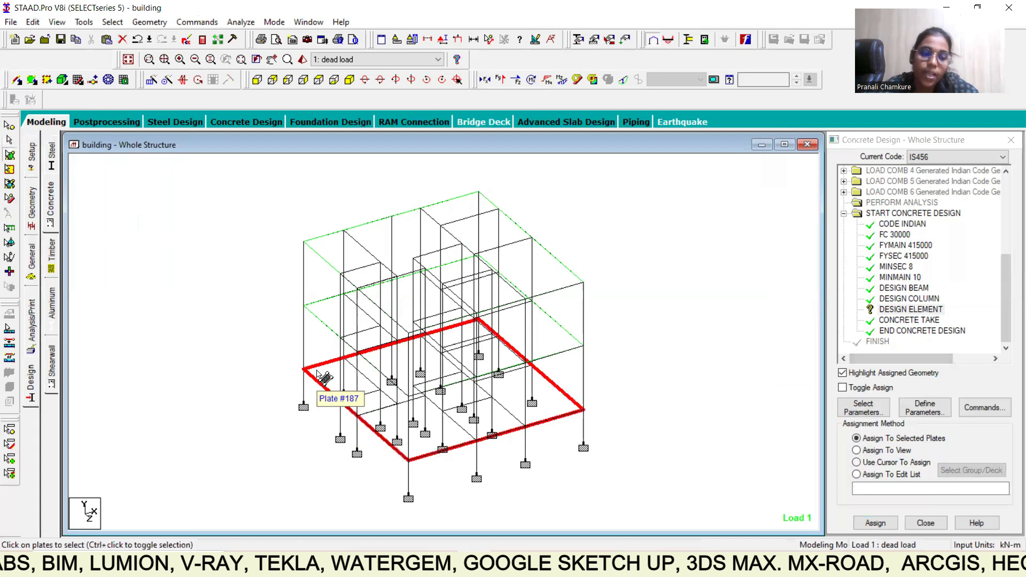
pyautogui.keyDown('ctrl'); pyautogui.click(335, 258); pyautogui.keyUp('ctrl')
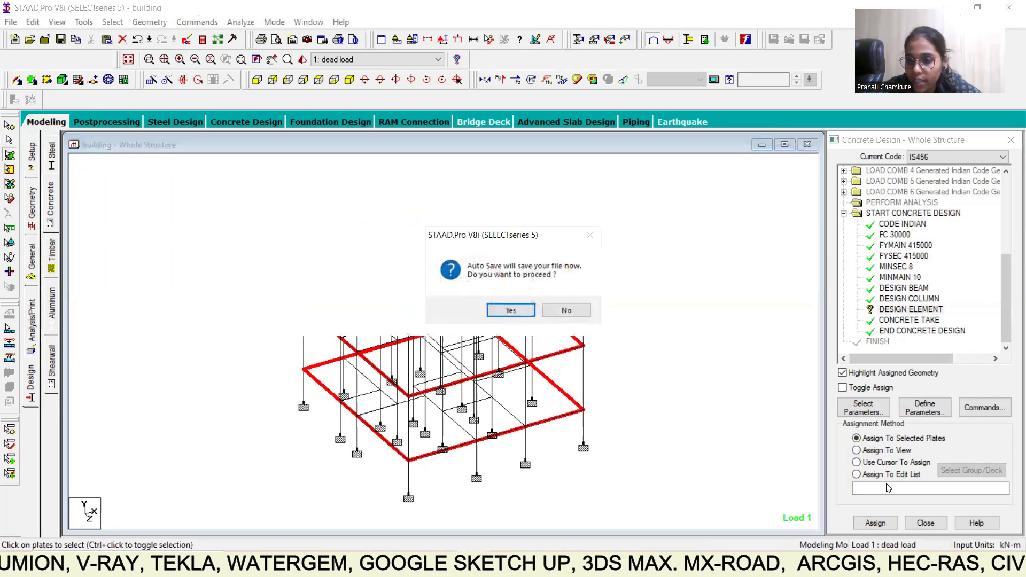
pyautogui.click(566, 310)
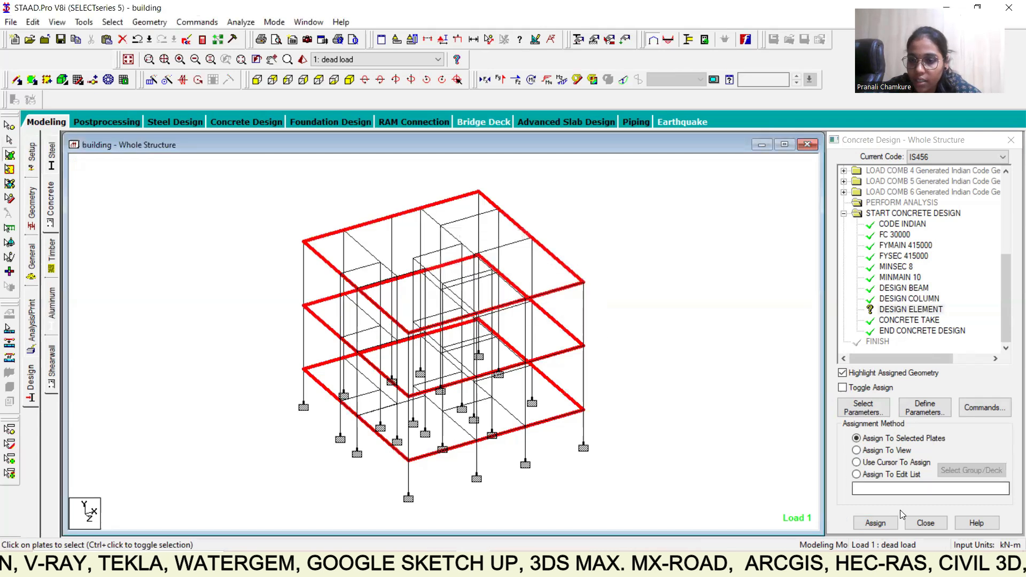
pyautogui.click(875, 522)
pyautogui.click(931, 370)
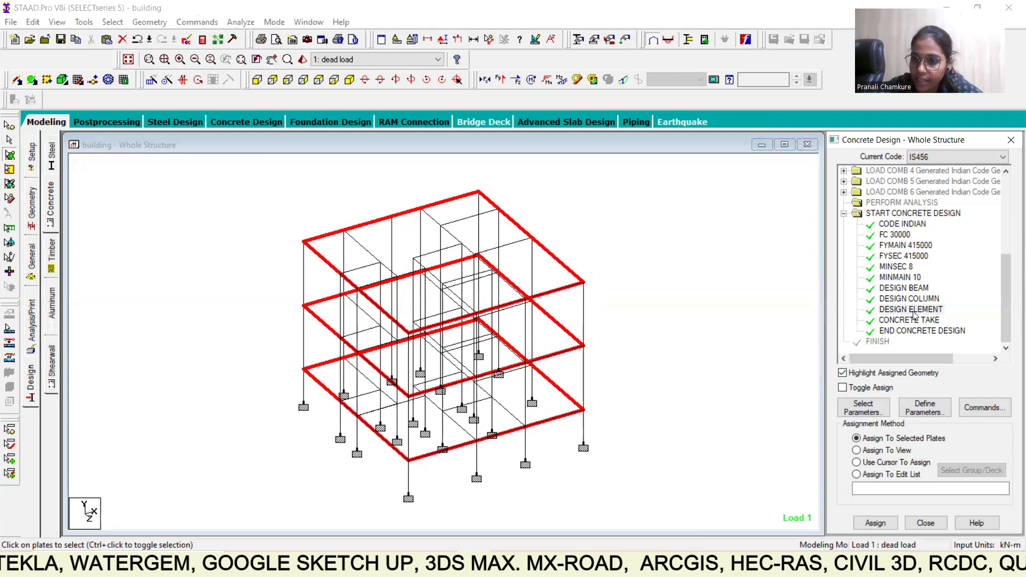
# Add another Perform Analysis command with the No Print option after the concrete design.
pyautogui.click(31, 320)
pyautogui.click(471, 422)
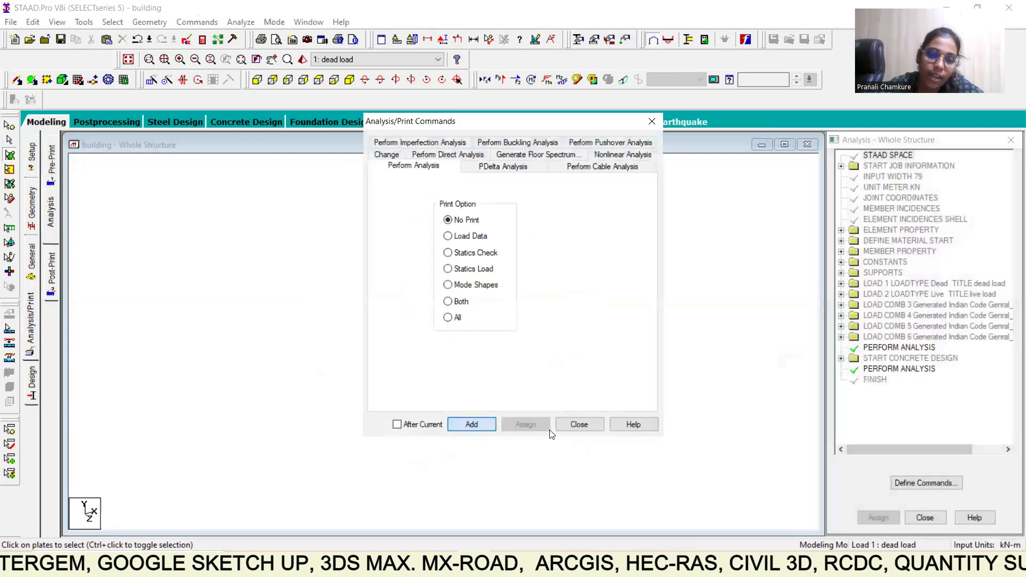
pyautogui.click(574, 423)
# Run the analysis and continue to post-processing mode.
pyautogui.click(240, 22)
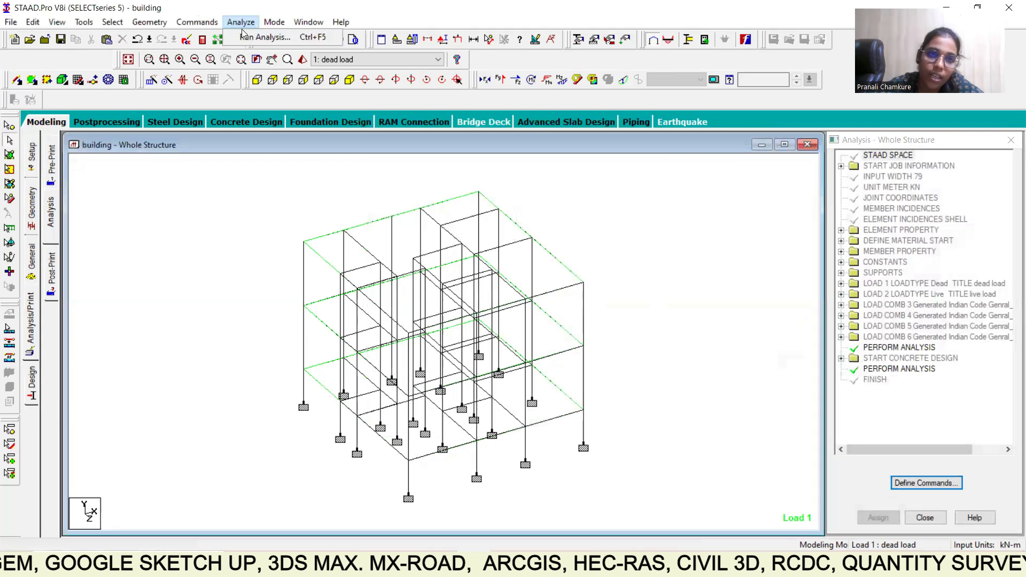
pyautogui.click(249, 36)
pyautogui.click(430, 314)
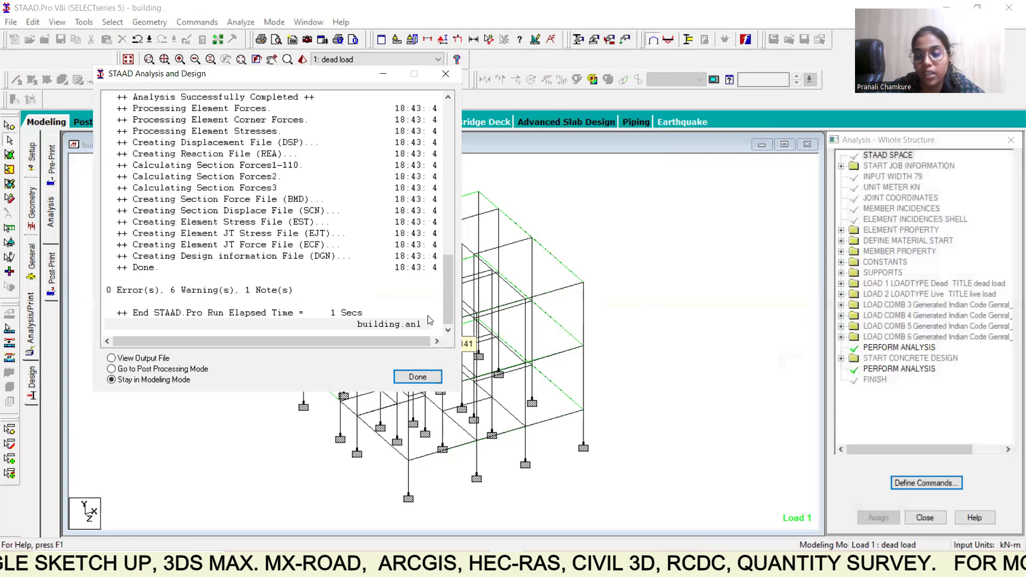
pyautogui.click(187, 370)
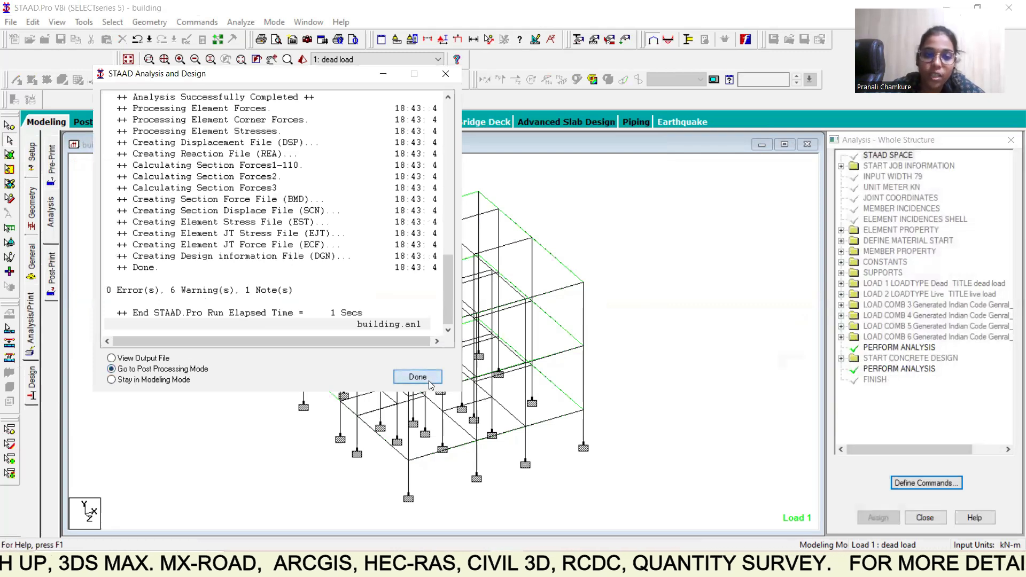
pyautogui.click(417, 377)
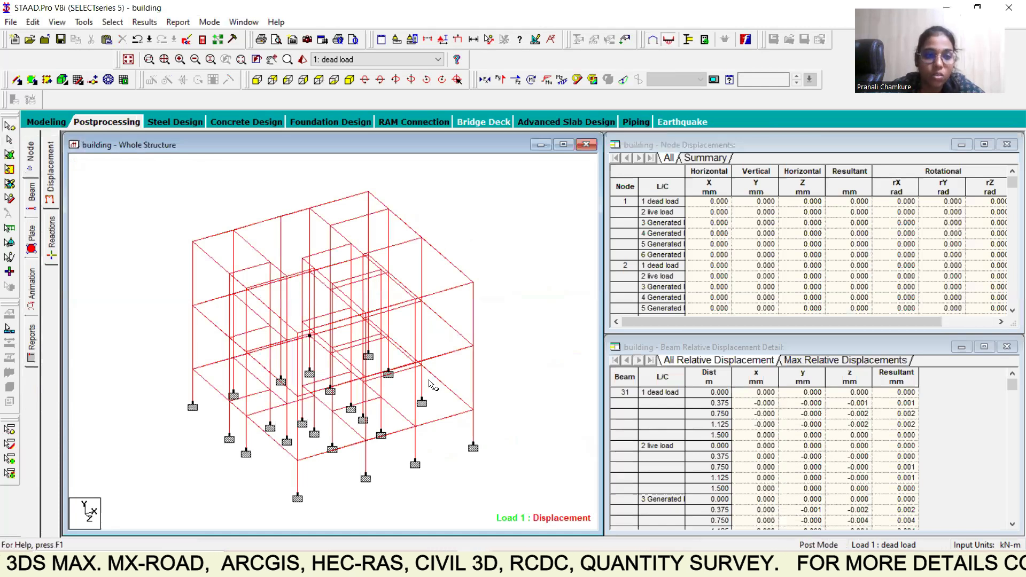
# Return to modeling mode and run the analysis again.
pyautogui.click(36, 123)
pyautogui.click(241, 22)
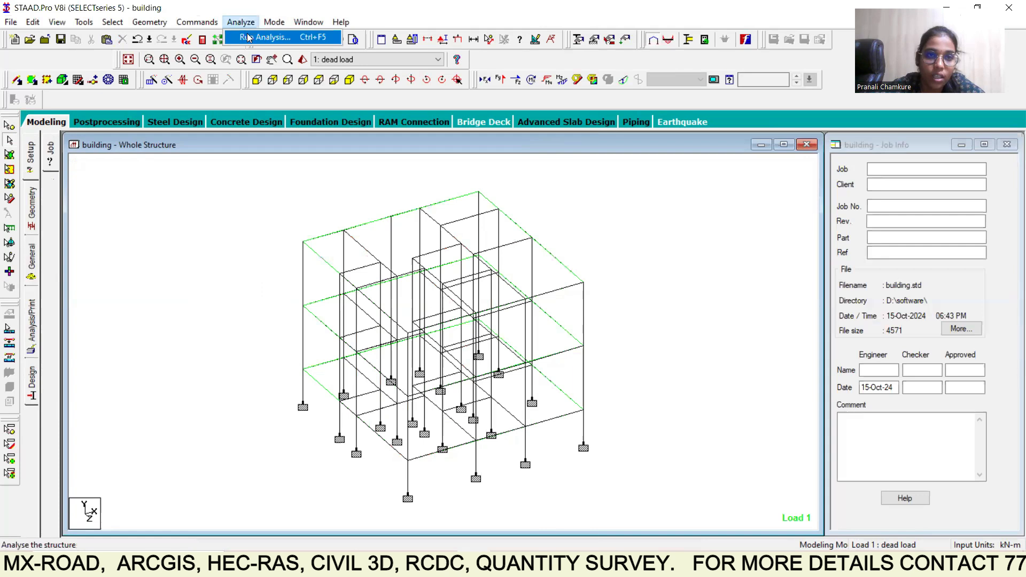
pyautogui.click(262, 37)
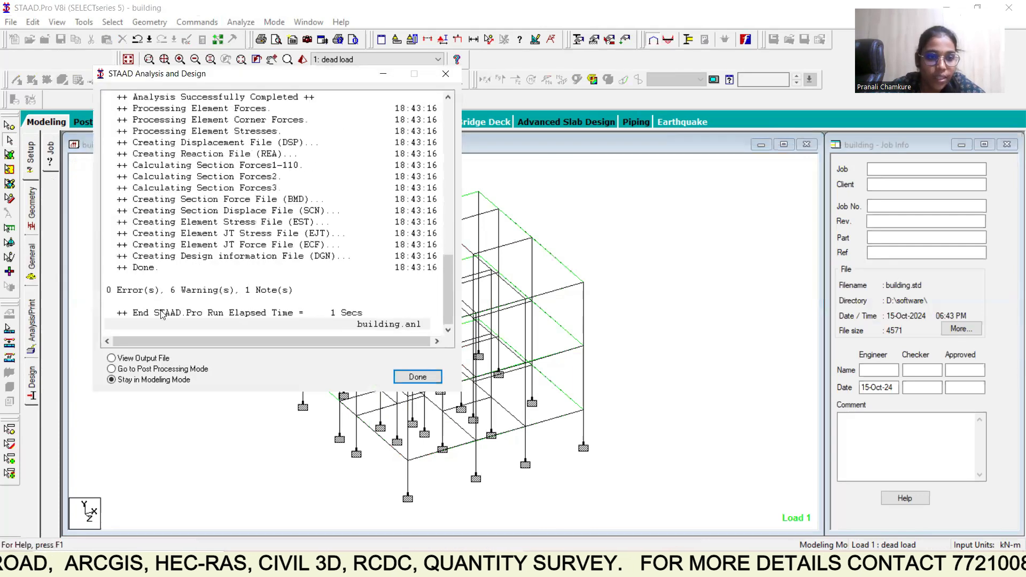
# Open the analysis output file and go to its concrete design results.
pyautogui.click(160, 359)
pyautogui.click(417, 377)
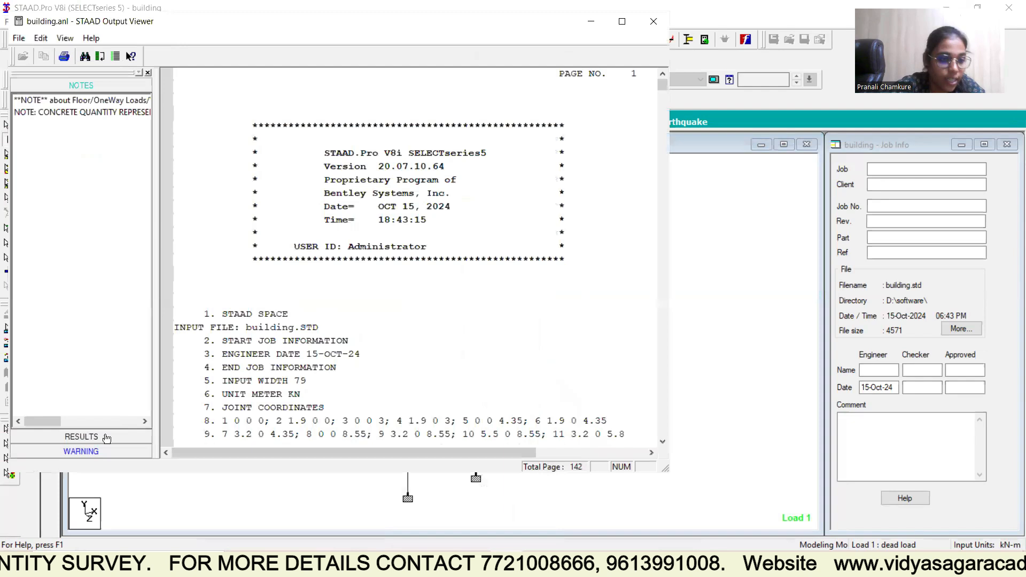
pyautogui.click(105, 437)
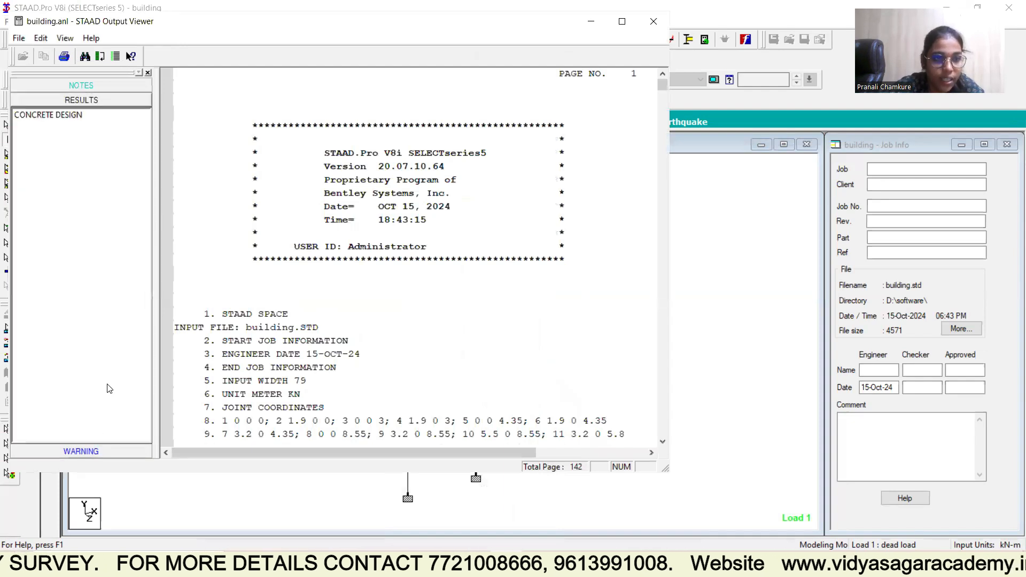
pyautogui.click(63, 114)
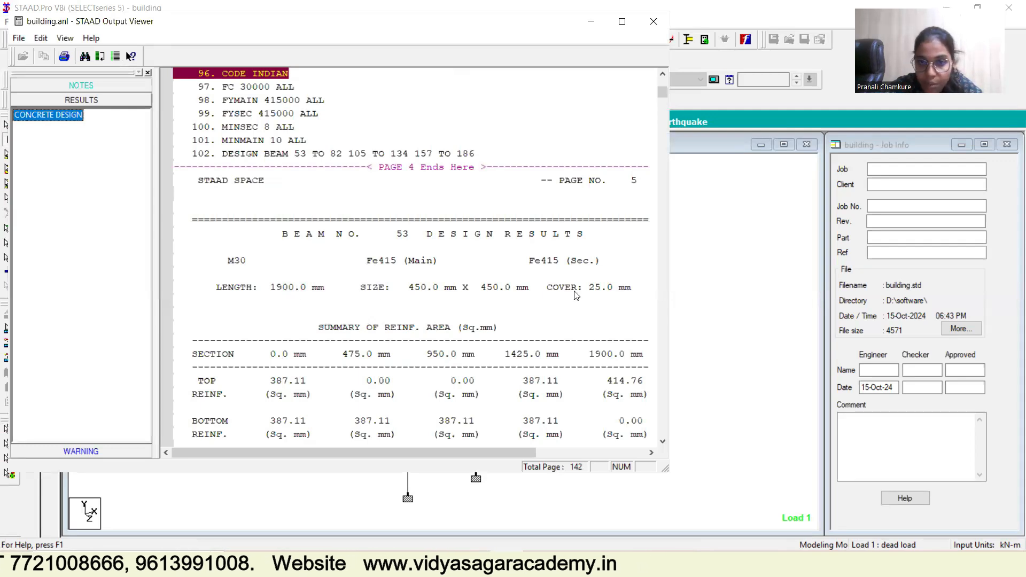
# Examine the beam design results from beam 53 onward, including required and provided reinforcement areas and shear design.
pyautogui.scroll(-1, 589, 294)
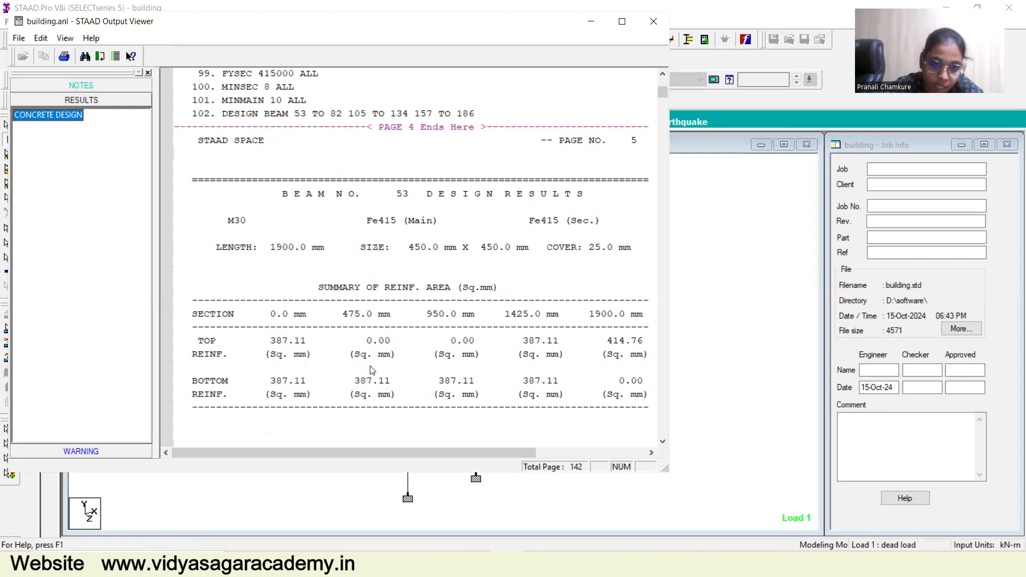
pyautogui.scroll(-8, 542, 355)
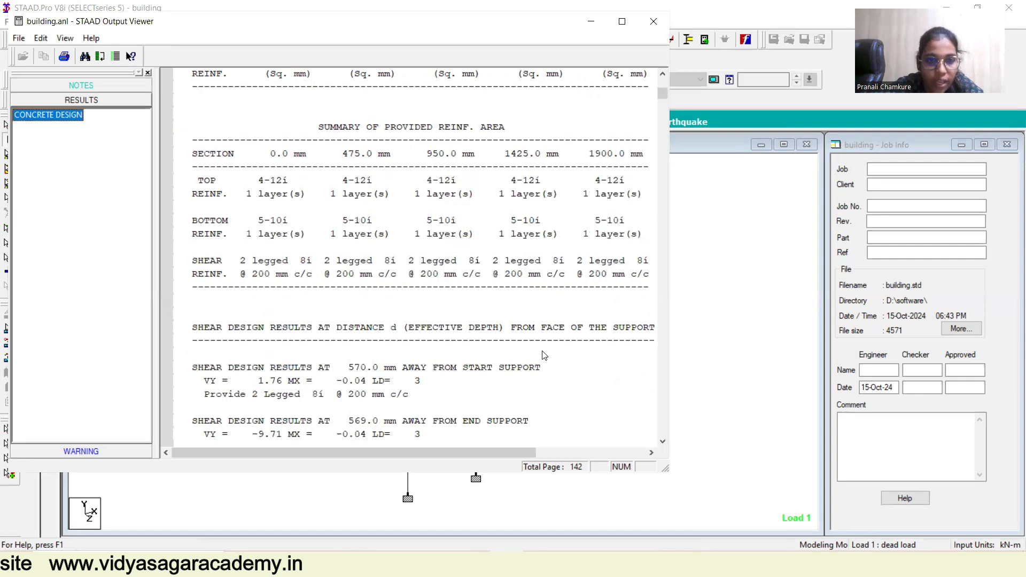
pyautogui.scroll(-4, 543, 355)
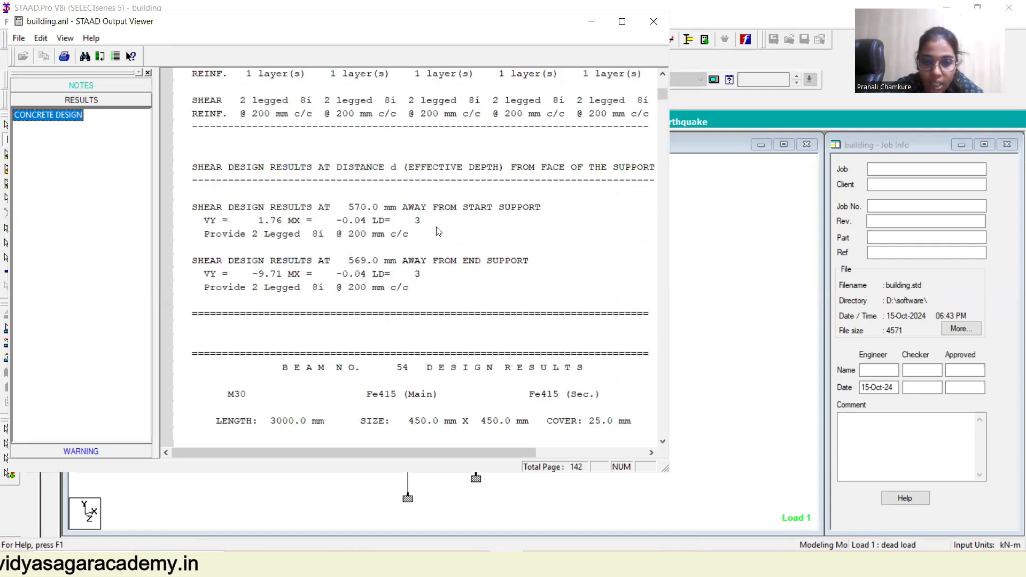
pyautogui.scroll(-20, 437, 230)
pyautogui.scroll(-20, 436, 230)
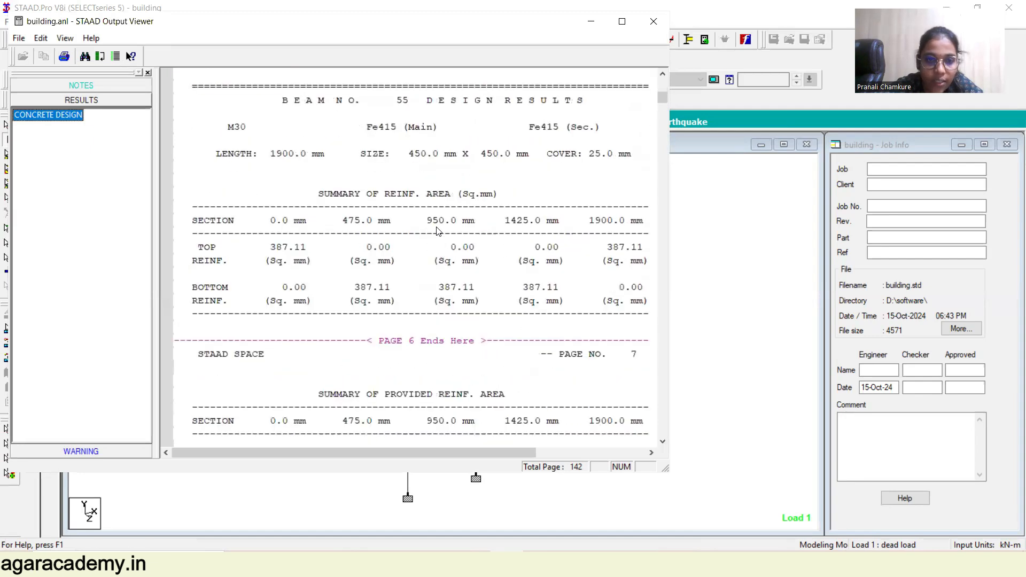
pyautogui.scroll(-20, 437, 231)
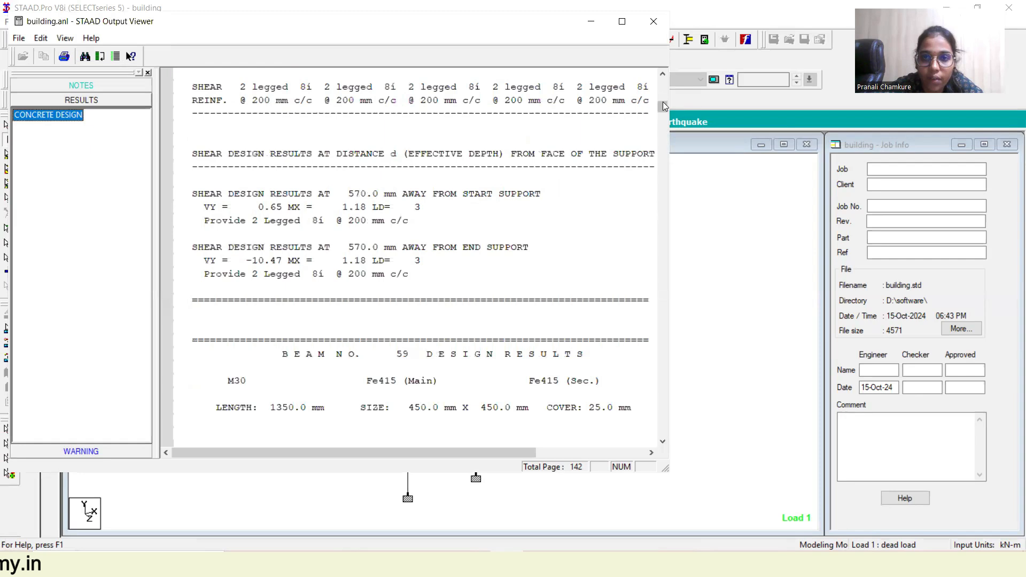
# Examine the concrete take-off quantities by bar diameter and the element design summary near the end of the output file.
pyautogui.moveTo(664, 107); pyautogui.dragTo(673, 441)
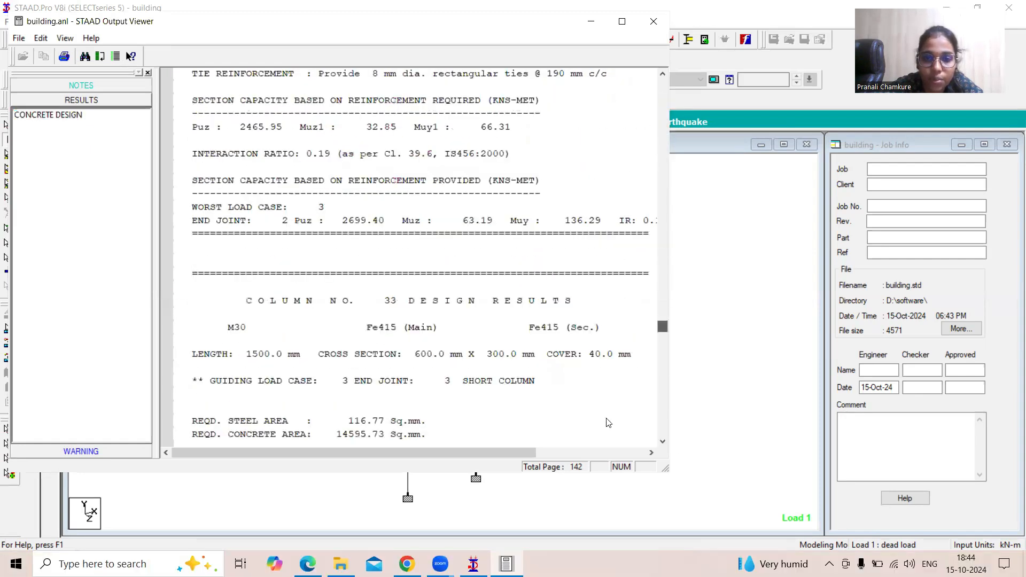
pyautogui.scroll(2, 418, 313)
pyautogui.scroll(2, 437, 260)
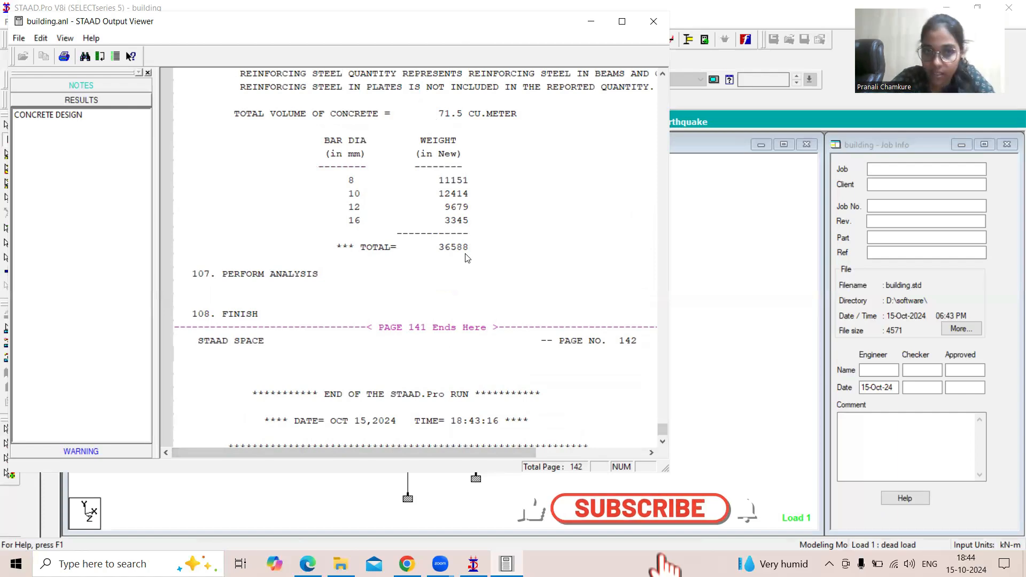
pyautogui.scroll(1, 467, 258)
pyautogui.scroll(-1, 467, 258)
pyautogui.scroll(2, 467, 258)
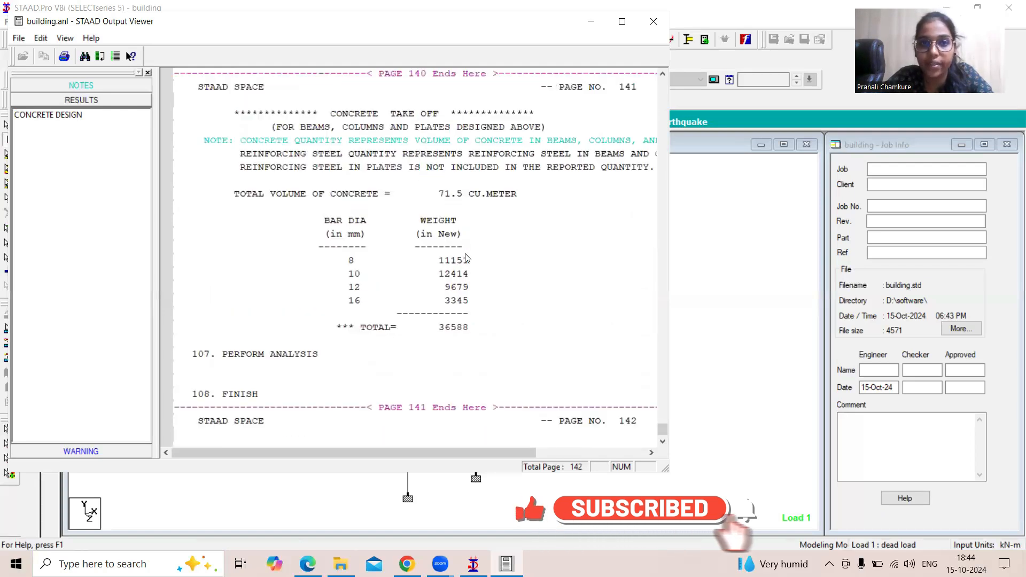
pyautogui.scroll(1, 467, 258)
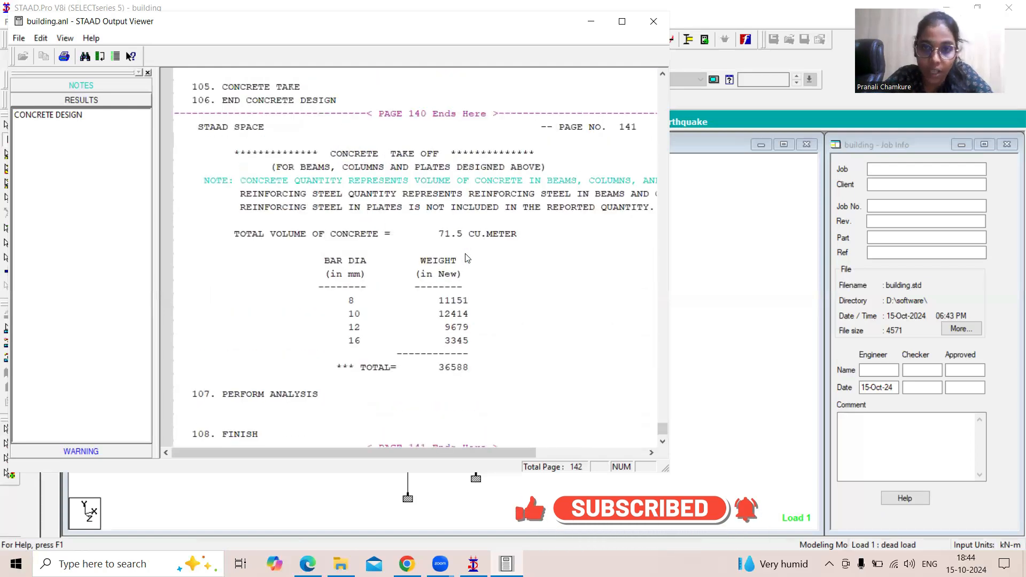
pyautogui.scroll(1, 468, 258)
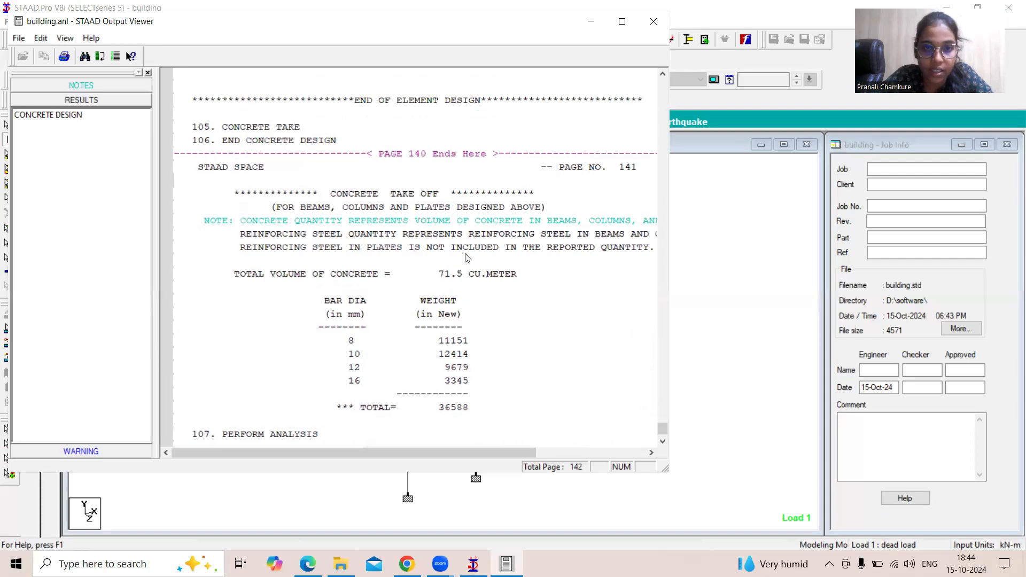
pyautogui.scroll(7, 467, 258)
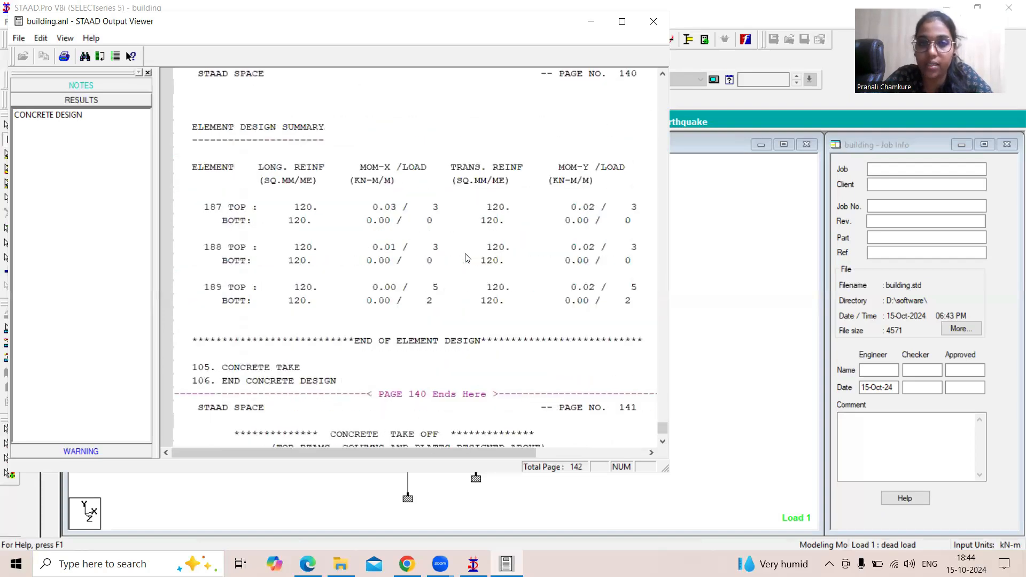
pyautogui.scroll(4, 468, 258)
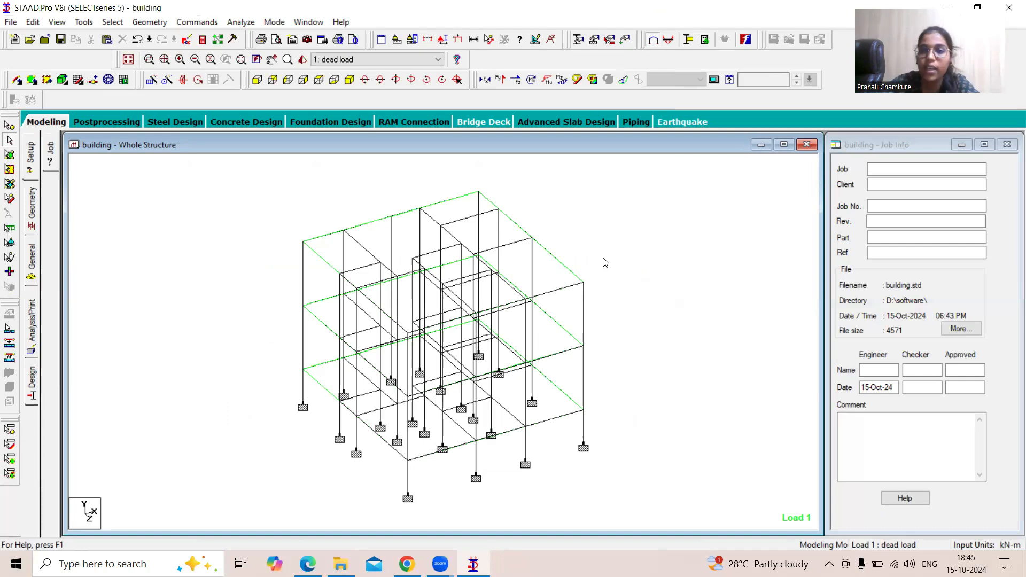
pyautogui.click(662, 80)
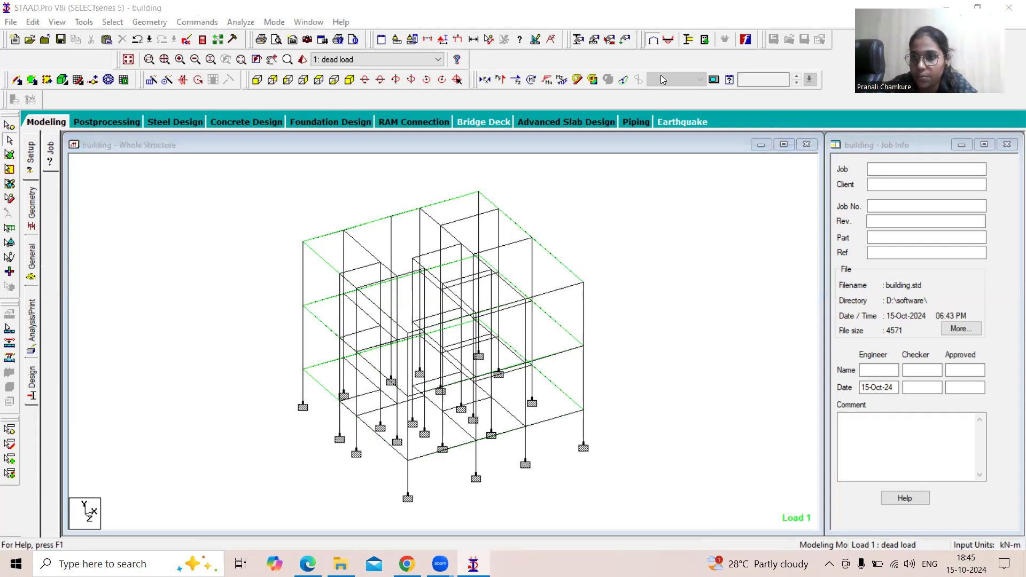